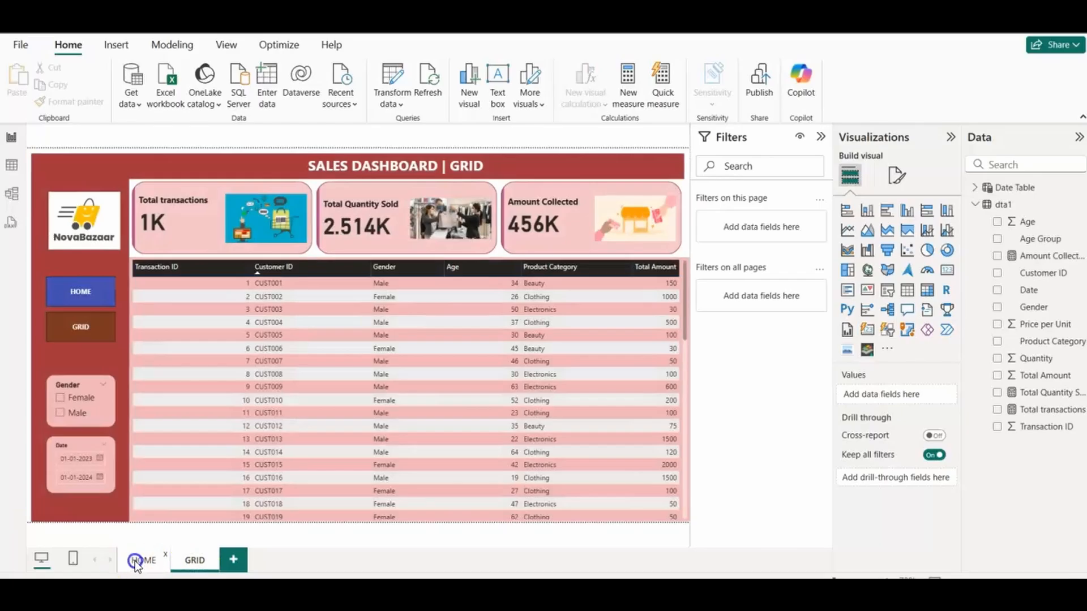
Step: View the sales dashboard's HOME page and review each column header of the source data in the Excel sheet, from Transaction ID to Total Amount
click(136, 560)
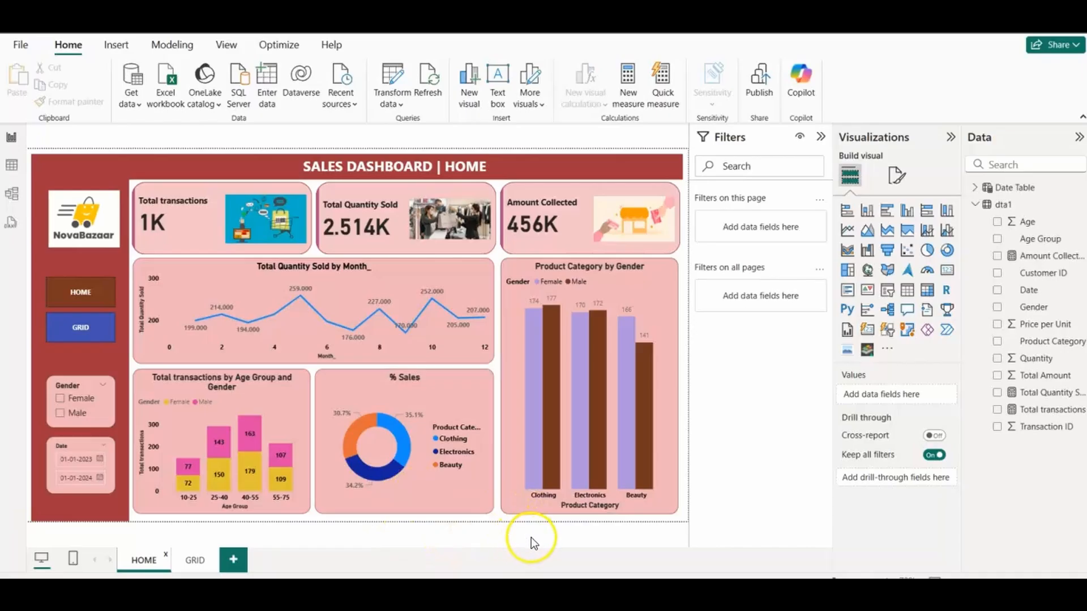
click(730, 520)
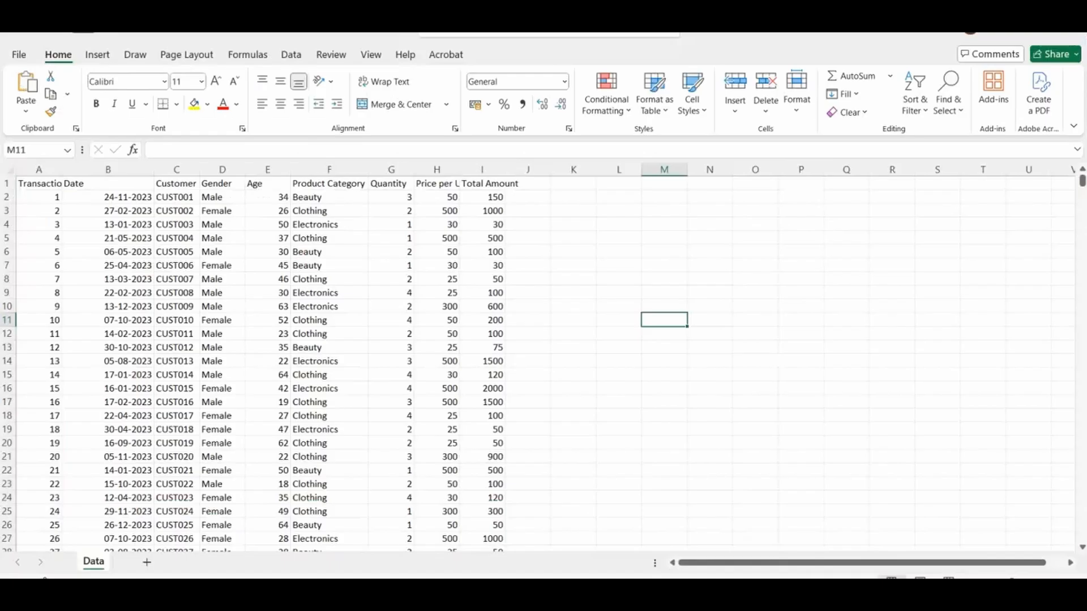
click(44, 185)
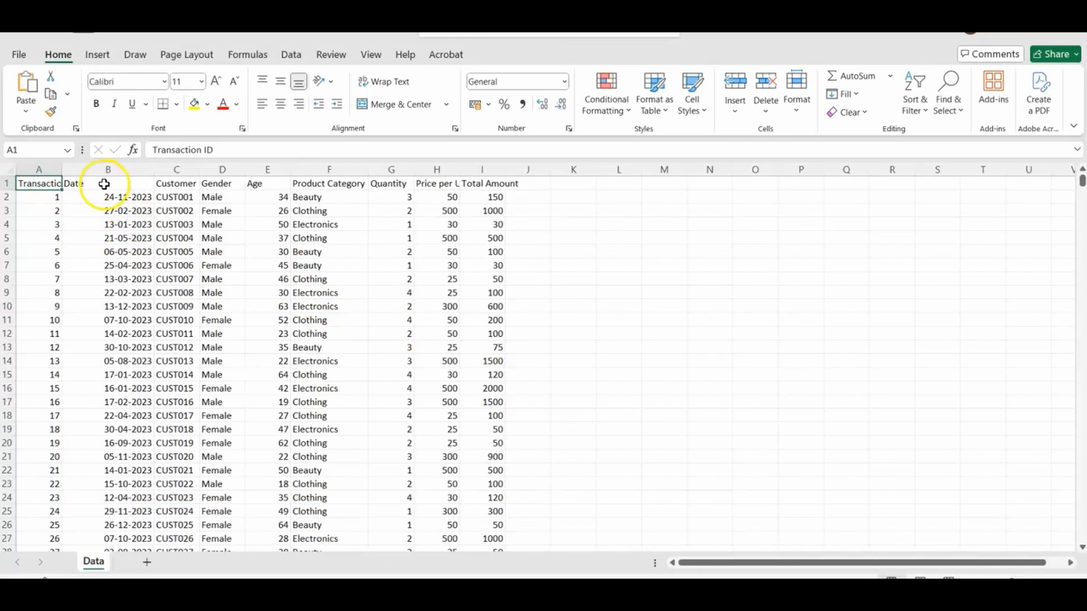
click(104, 184)
click(188, 184)
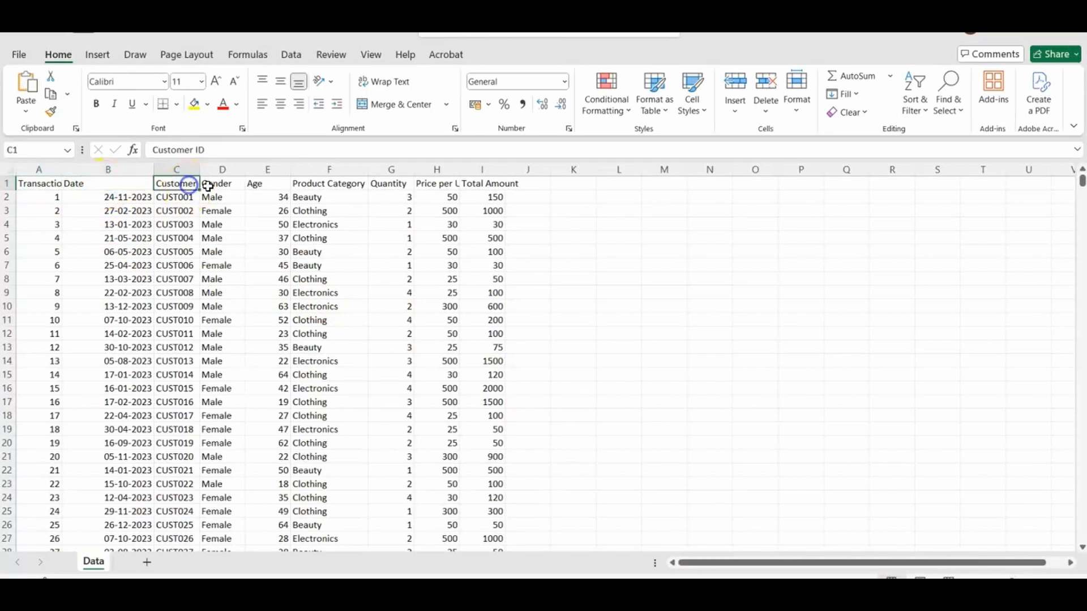
click(230, 184)
click(279, 185)
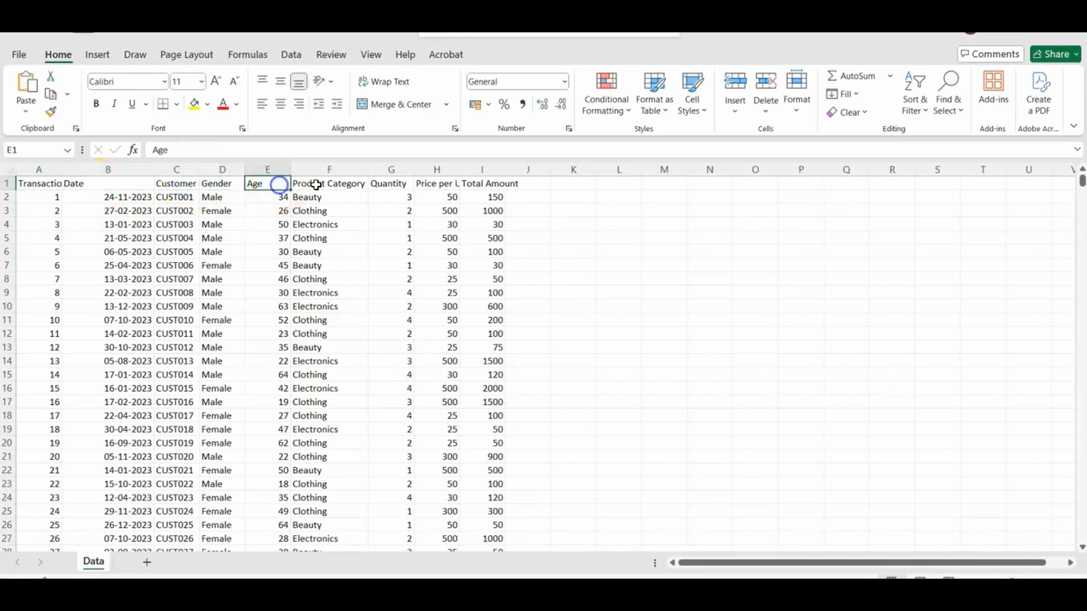
click(352, 184)
click(402, 185)
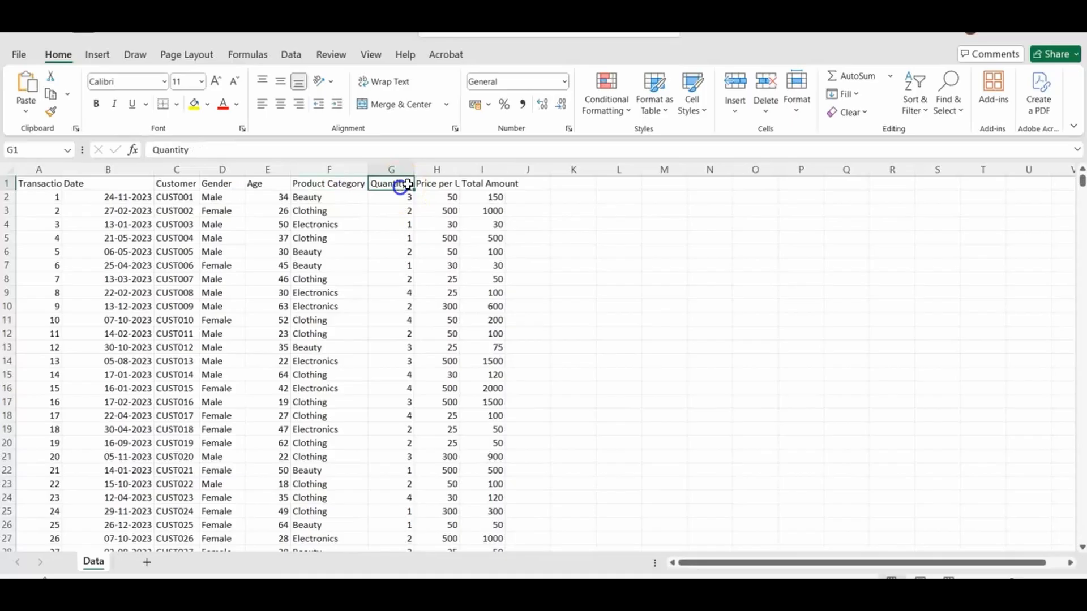
click(440, 185)
click(495, 185)
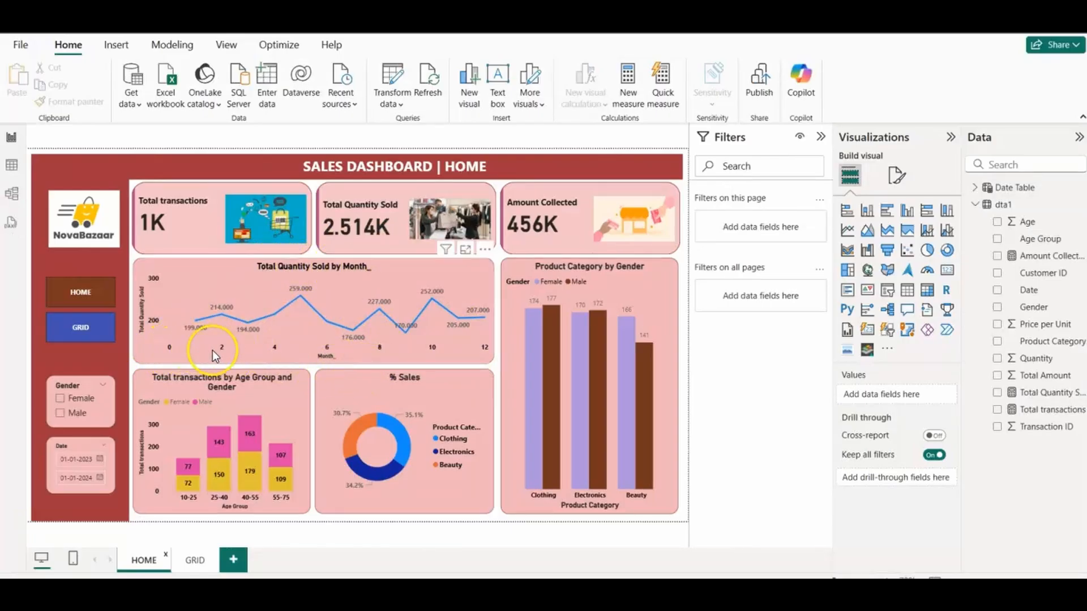
Step: Compare the dashboard's charts with the source columns in the Excel sheet, including the age groups against the Age column
key(alt+Tab)
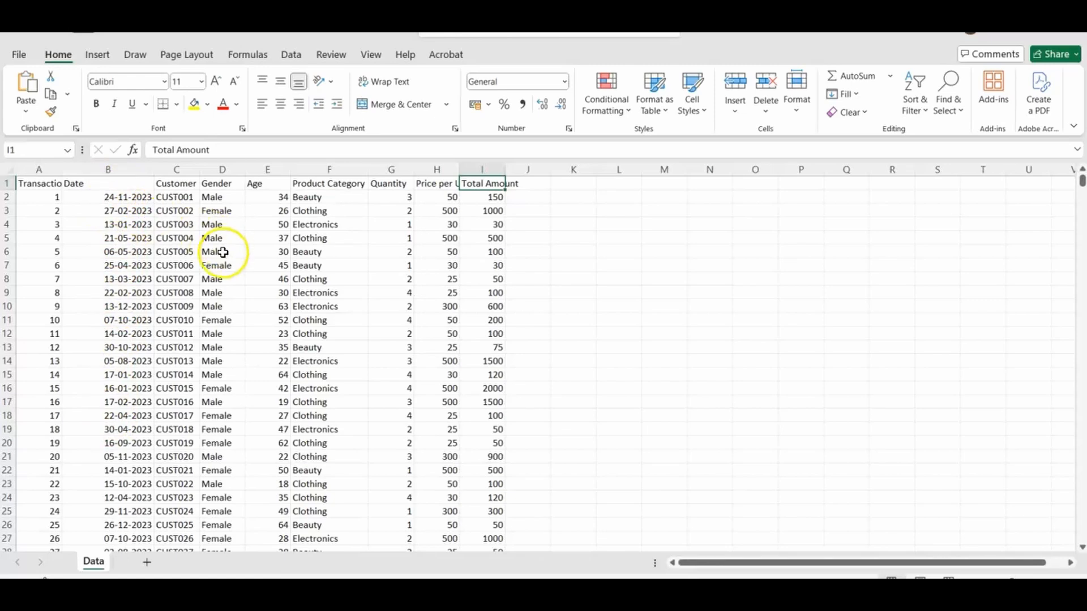
key(alt+Tab)
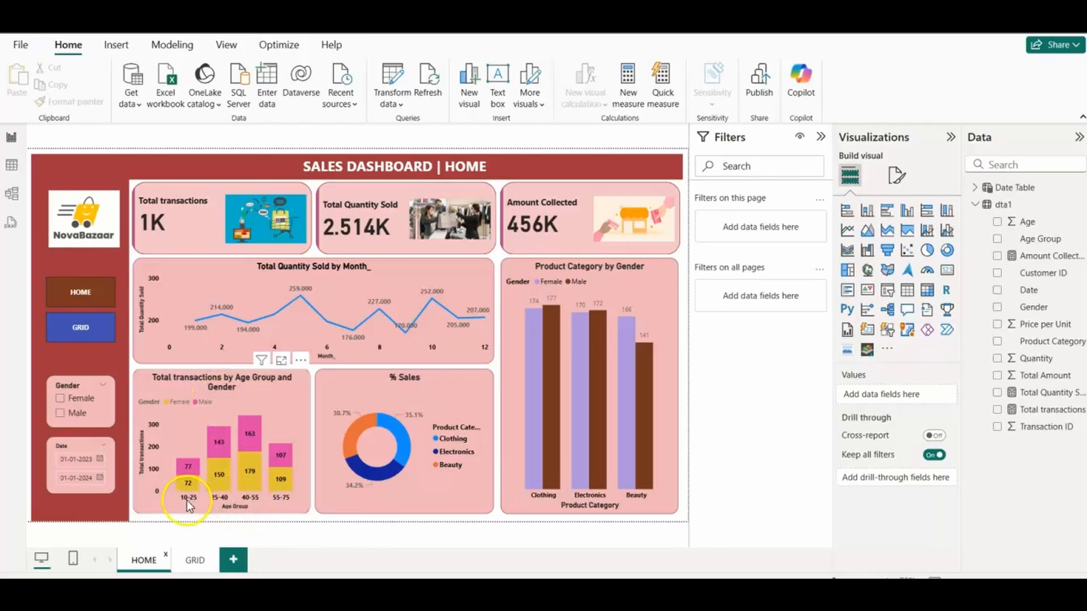
key(alt+Tab)
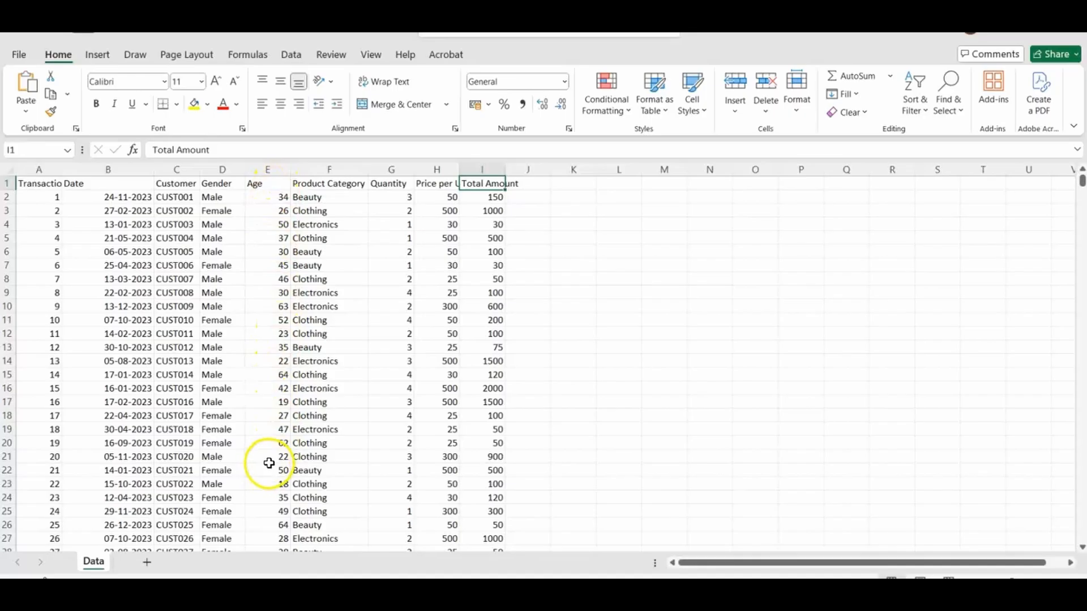
key(alt+Tab)
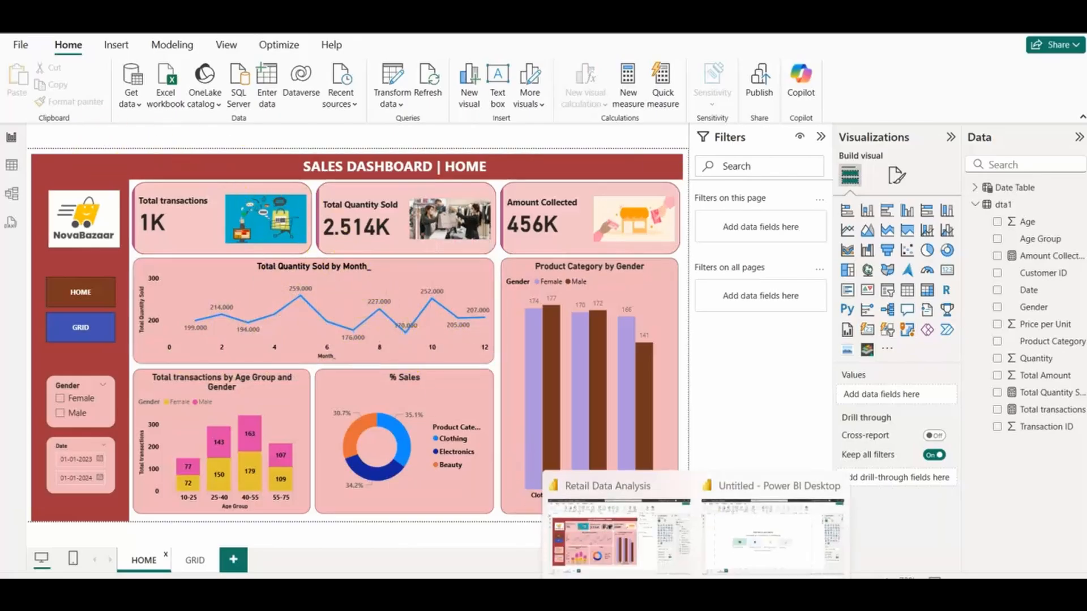
Step: Switch to the untitled Power BI report and bring the Data CSV file from the Project3_Retail Sales data folder into Power Query for transformation
click(757, 538)
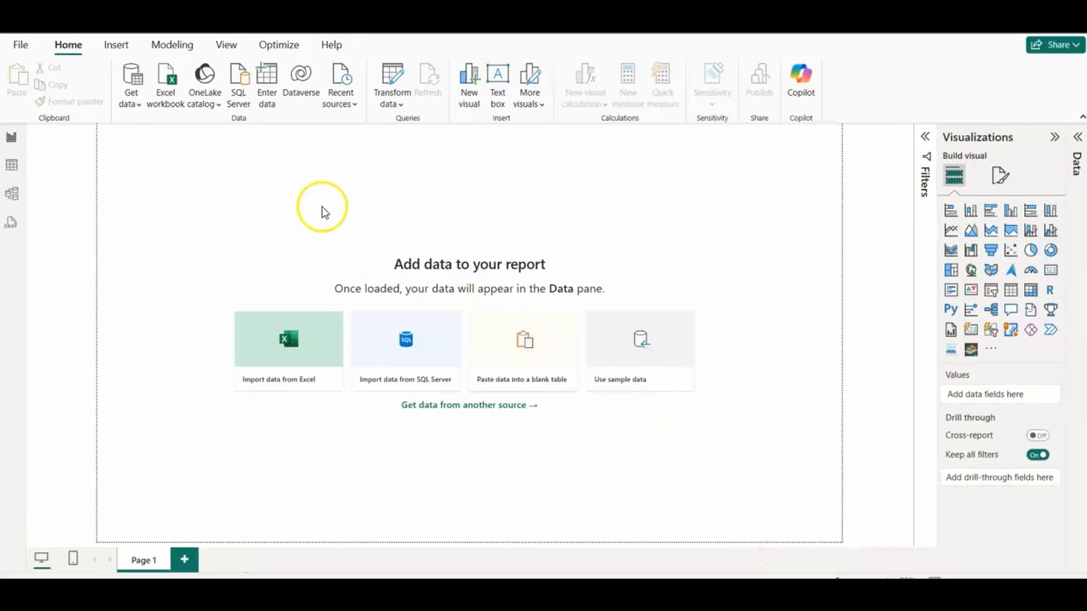
click(134, 105)
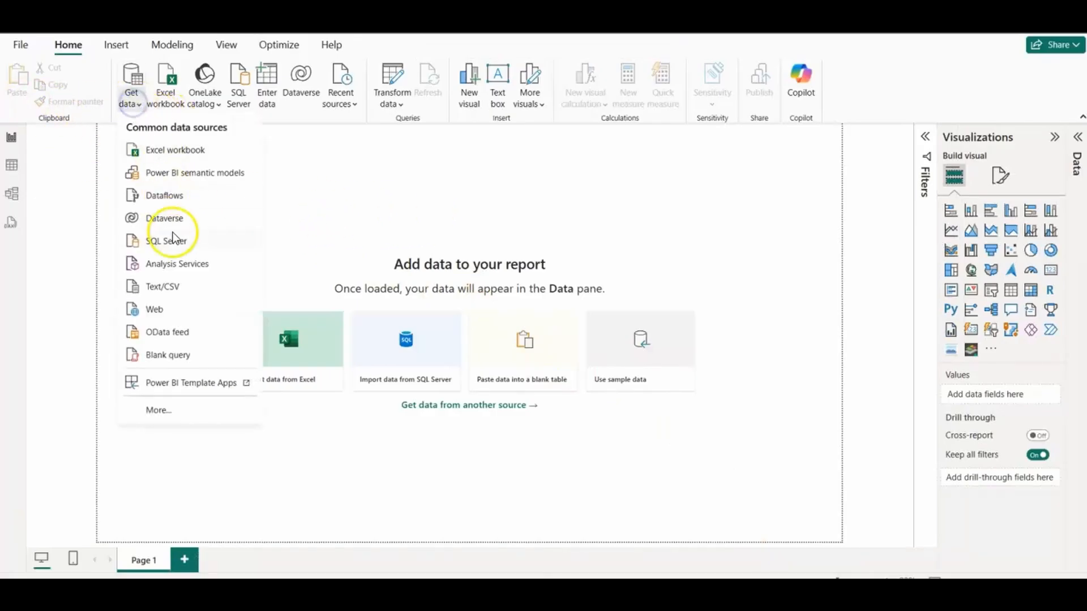
click(175, 288)
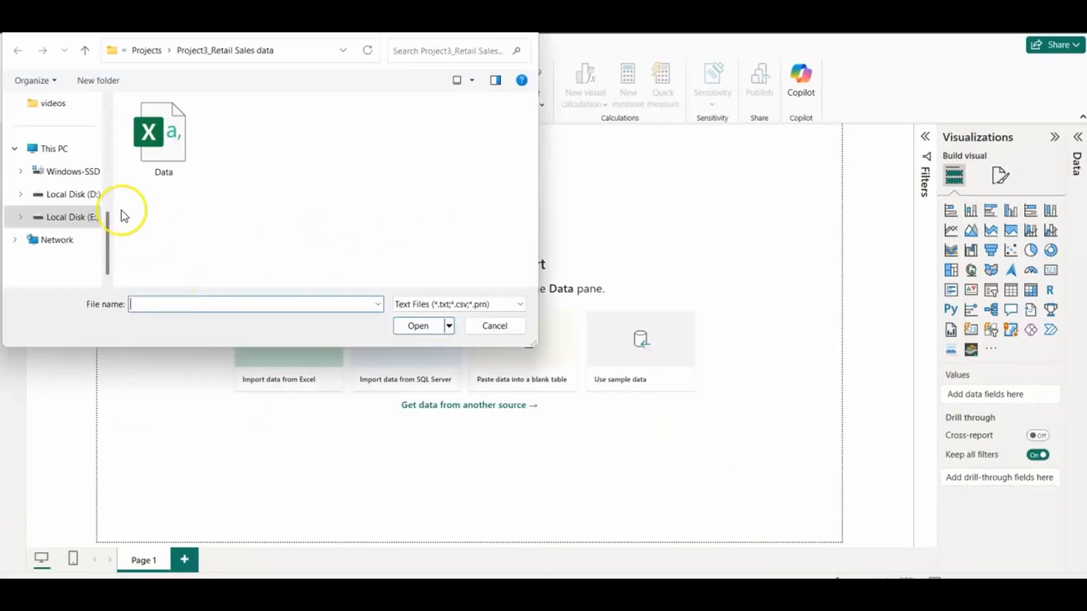
click(163, 138)
click(414, 328)
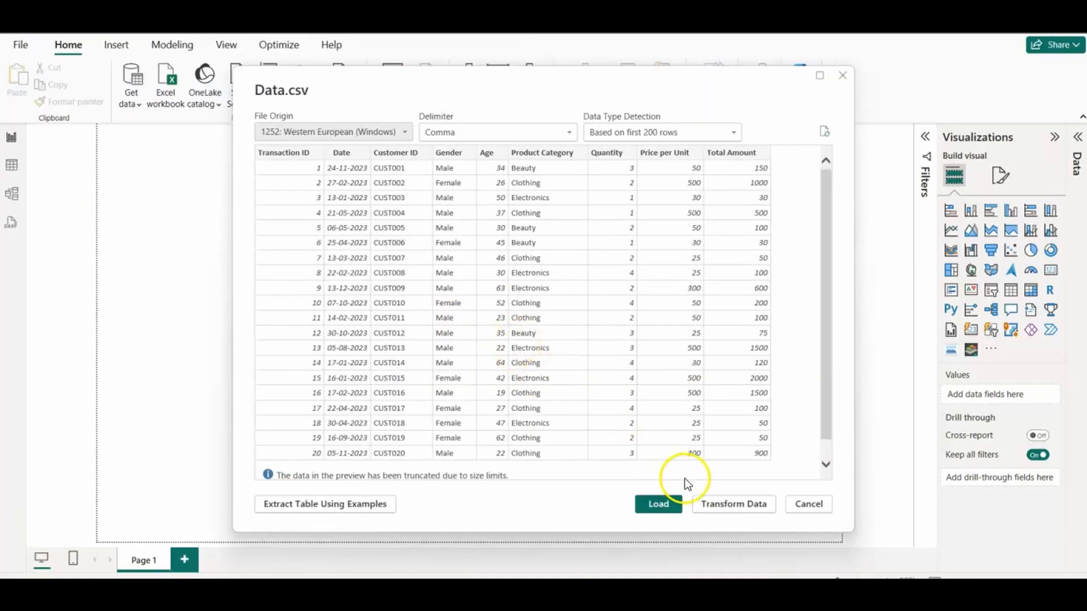
click(724, 506)
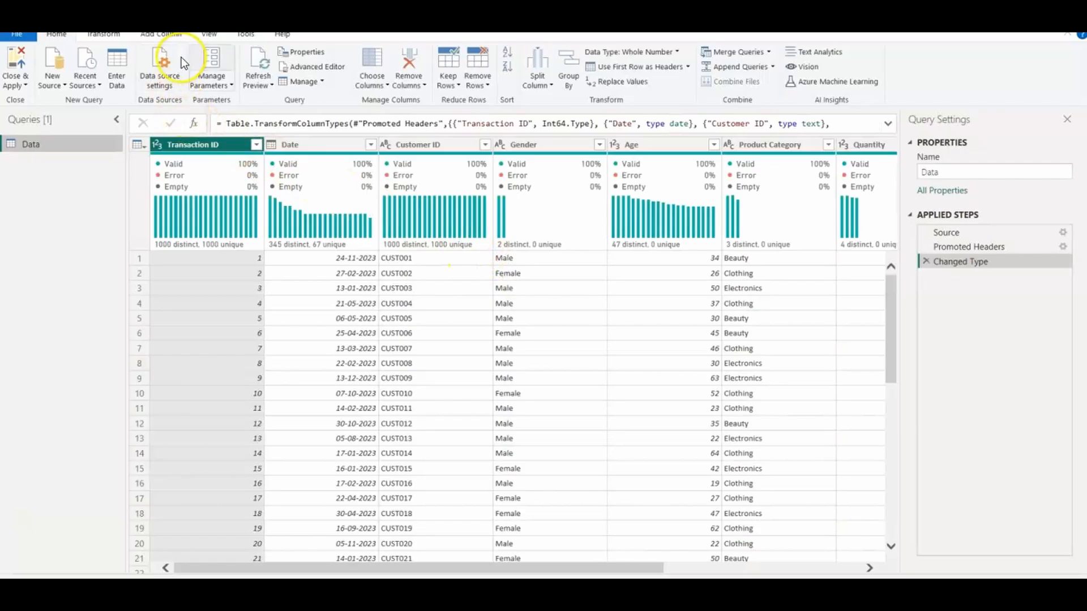
Step: Start a new conditional column in the Data query and name it Age Group
click(161, 36)
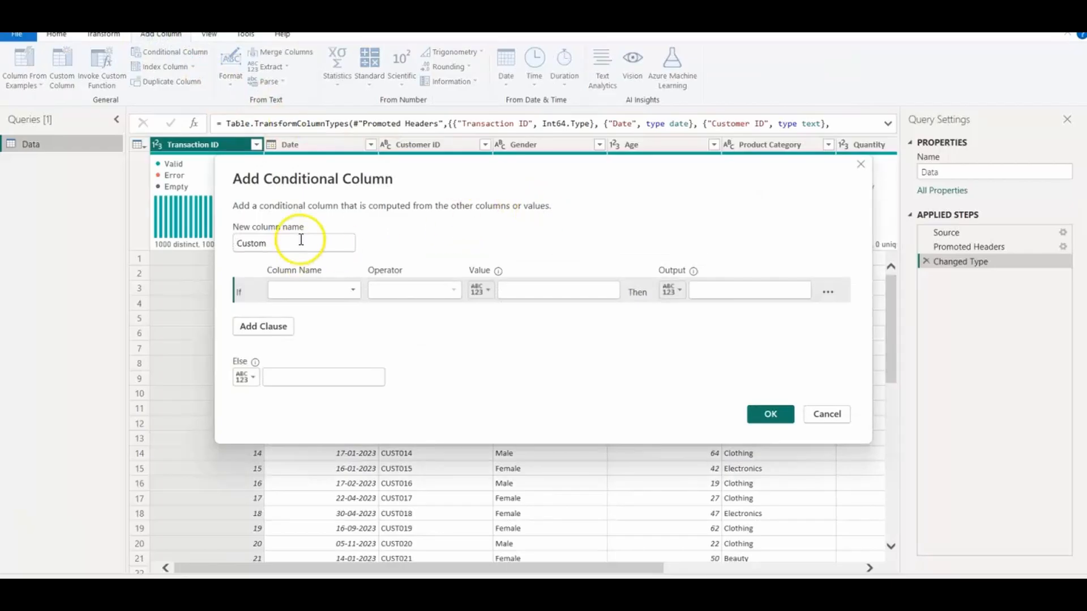
click(299, 238)
key(BackSpace)
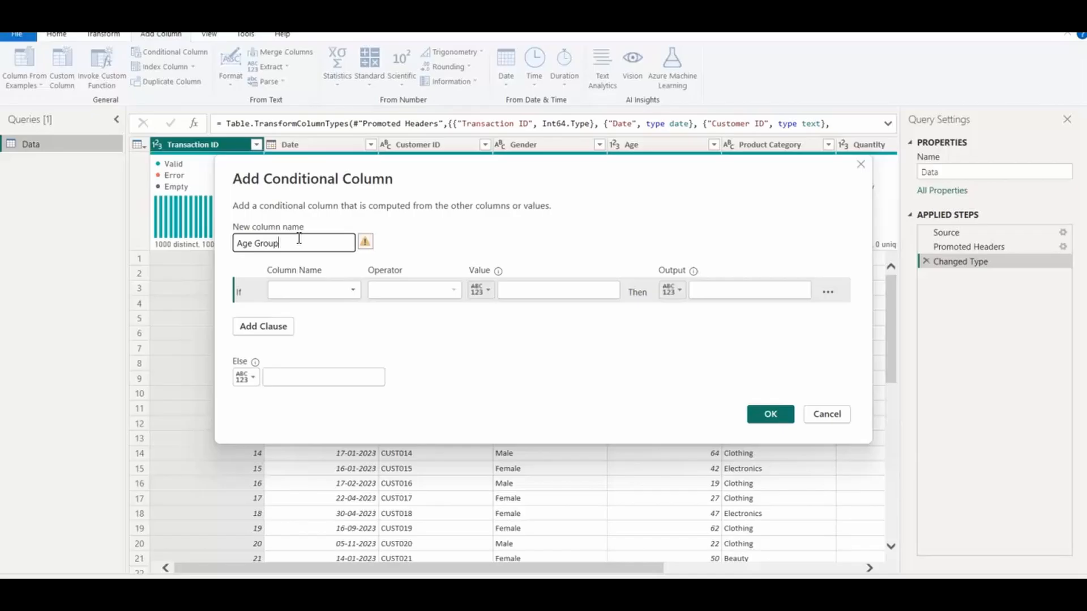
Step: Define the first clause of the conditional column: if Age is less than 25, output Below 25
click(351, 290)
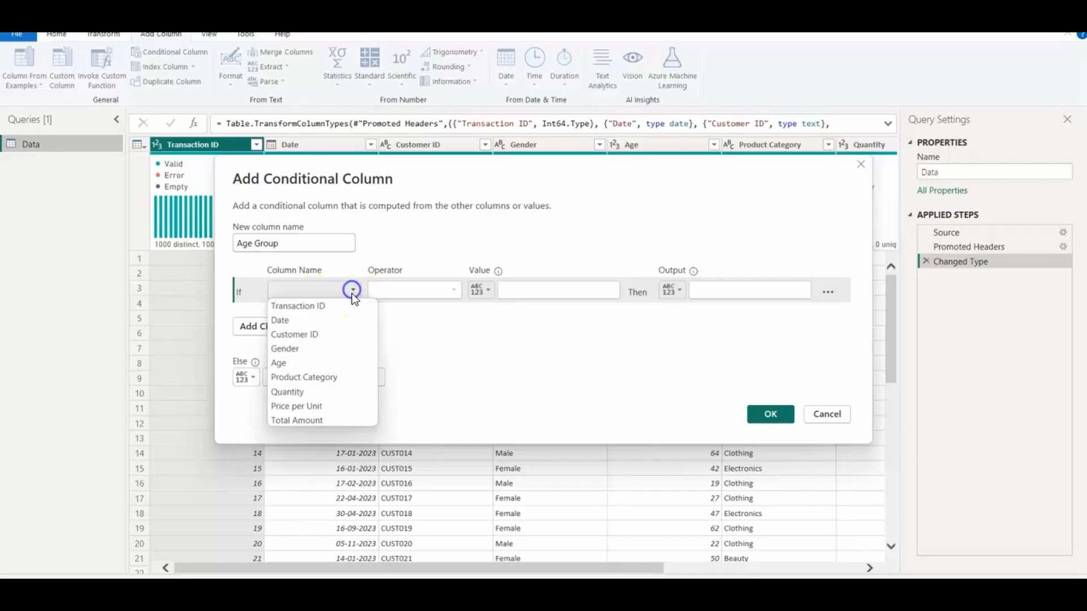
click(284, 361)
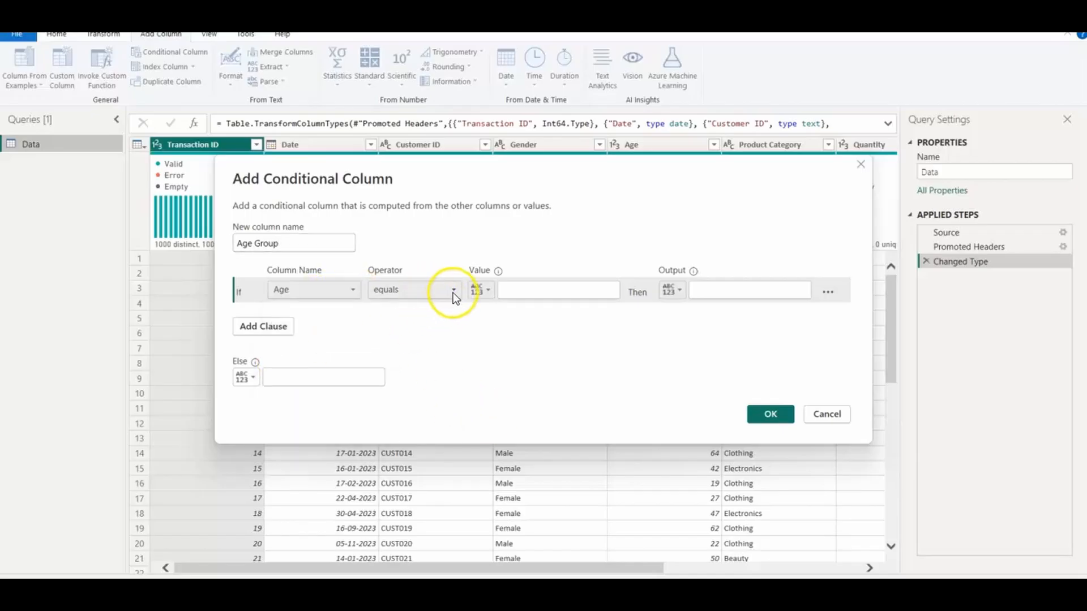
click(453, 293)
click(406, 364)
click(524, 293)
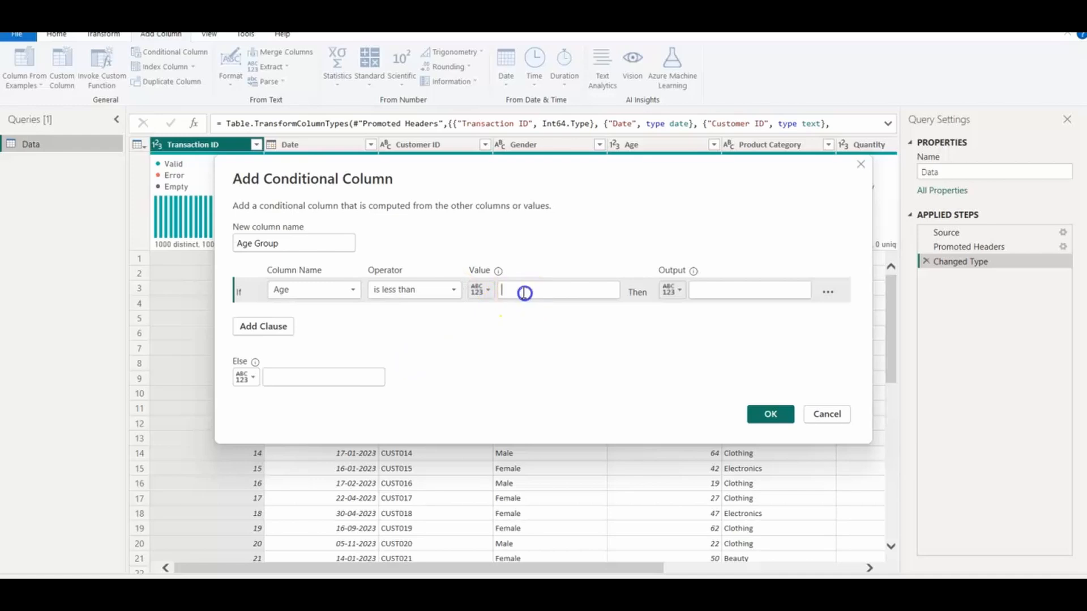
text(25)
click(726, 292)
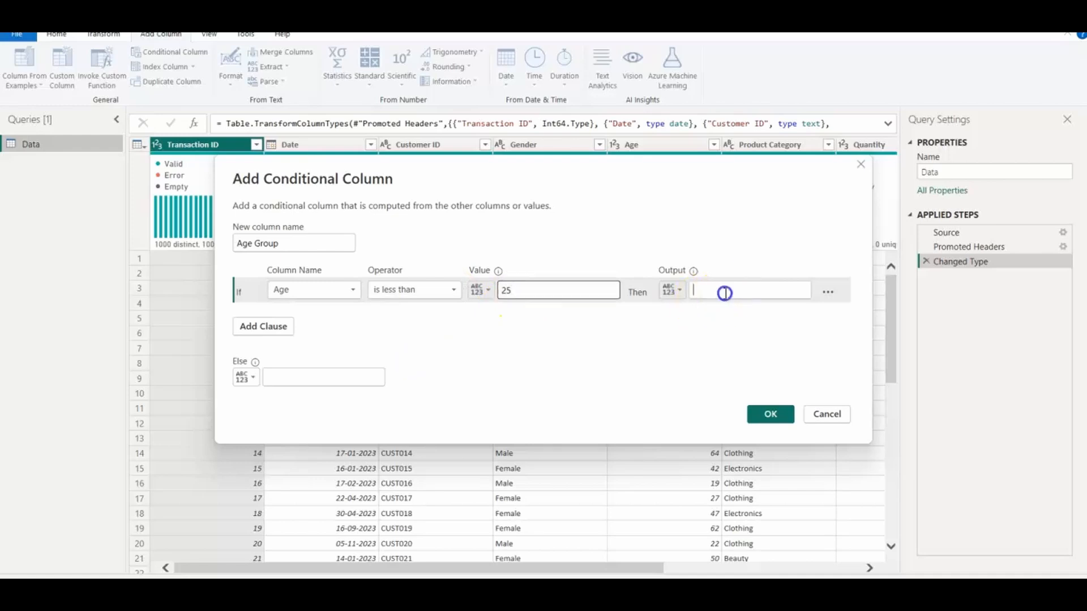
text(Belo)
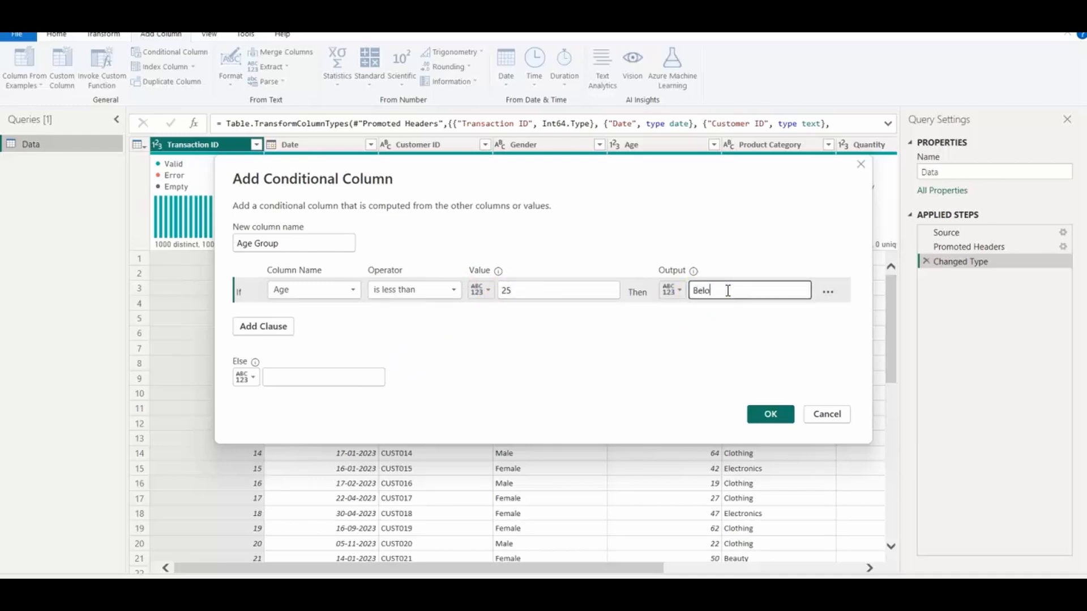
text(w 25)
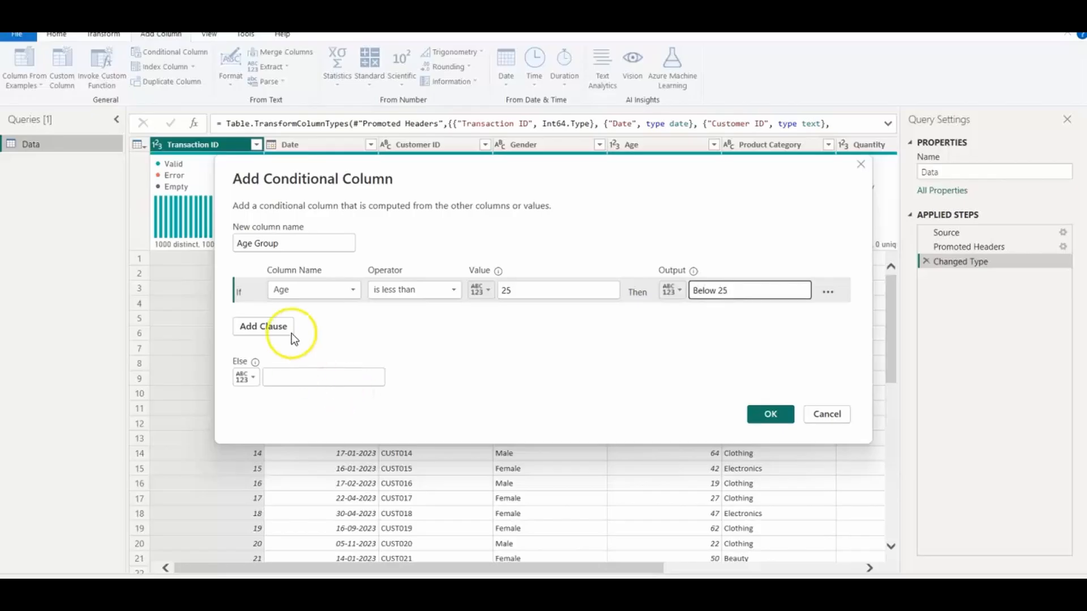
Step: Add a second clause on Age with the operator is greater than or equal to, value 40 and output 25-40
click(275, 327)
click(355, 316)
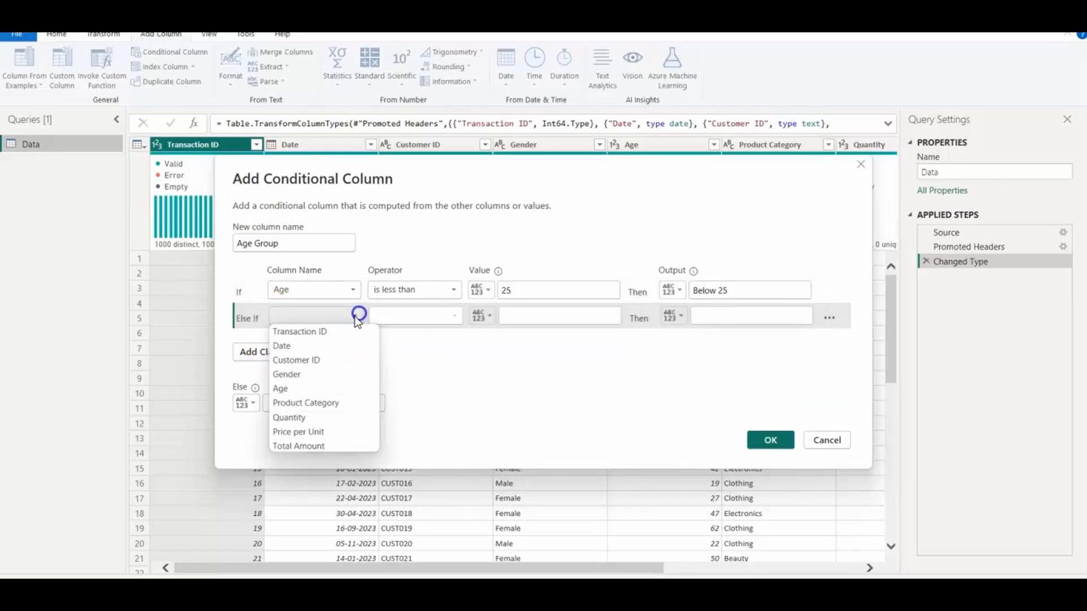
click(286, 389)
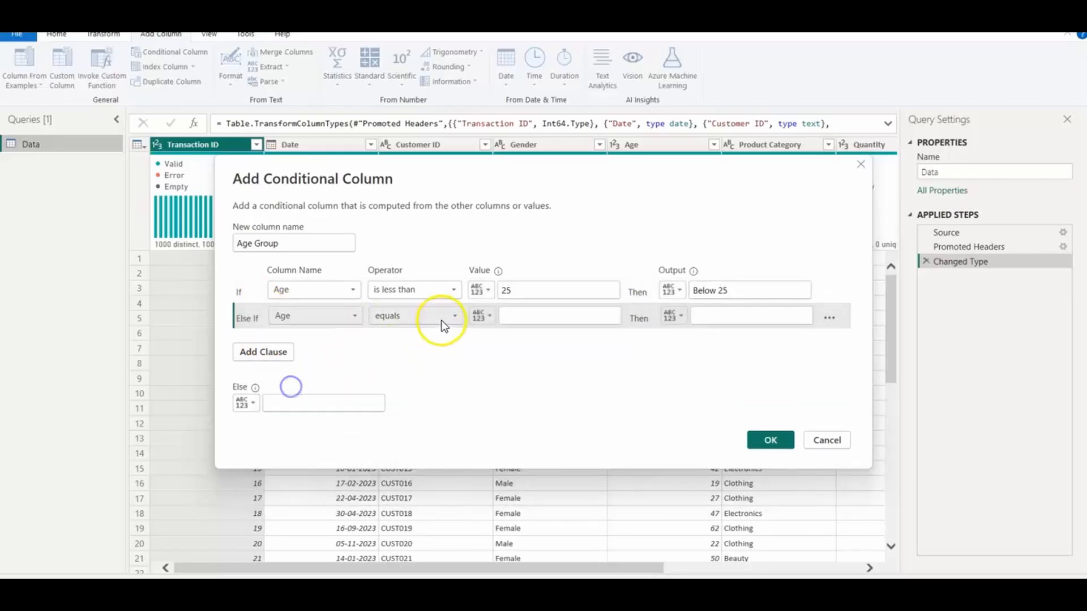
click(453, 316)
click(437, 375)
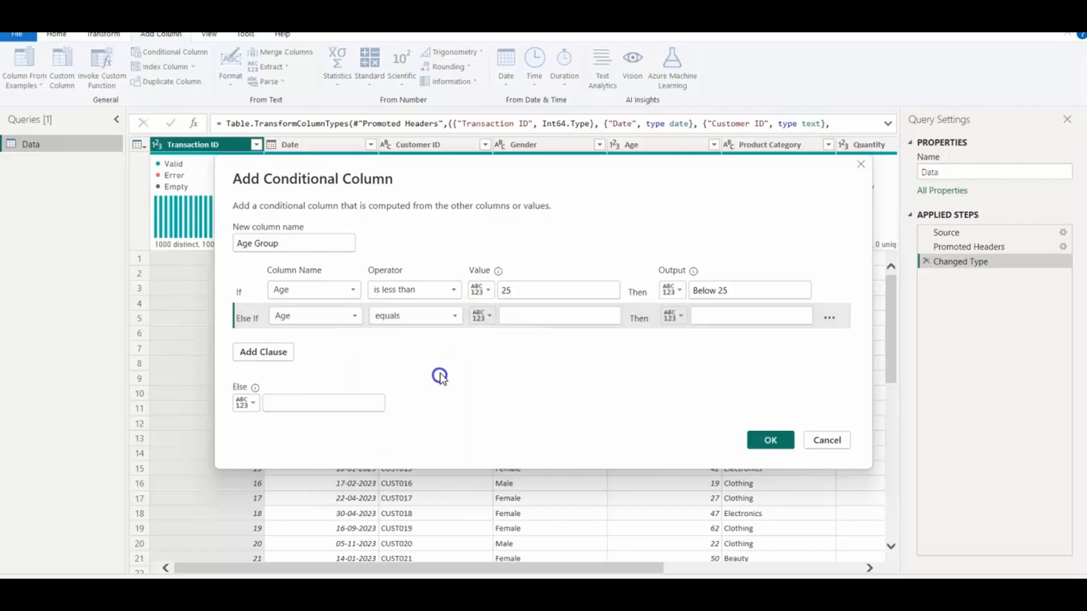
click(561, 315)
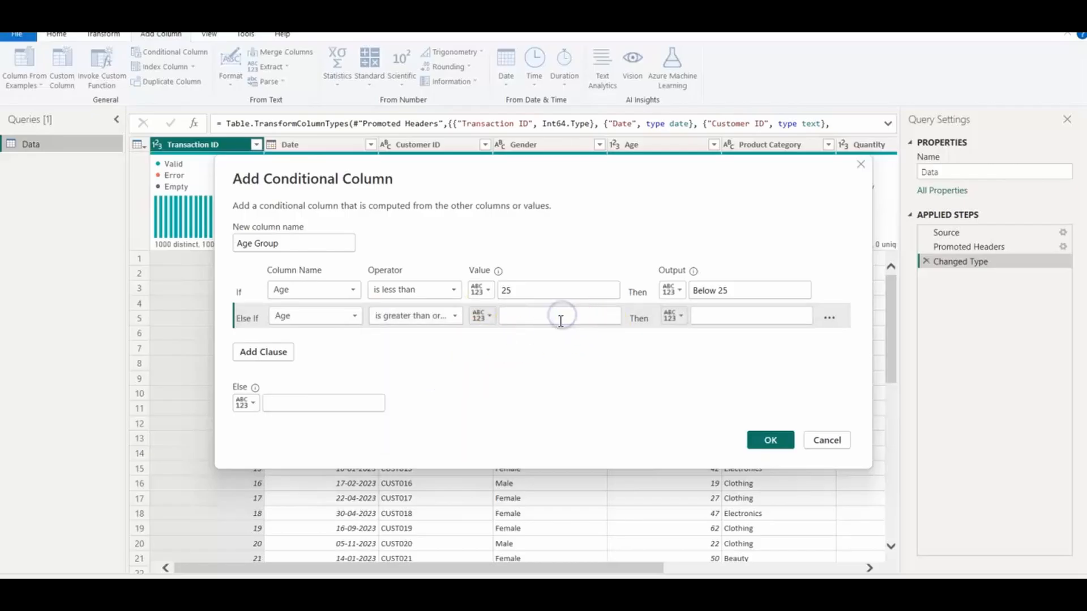
text(40)
click(730, 317)
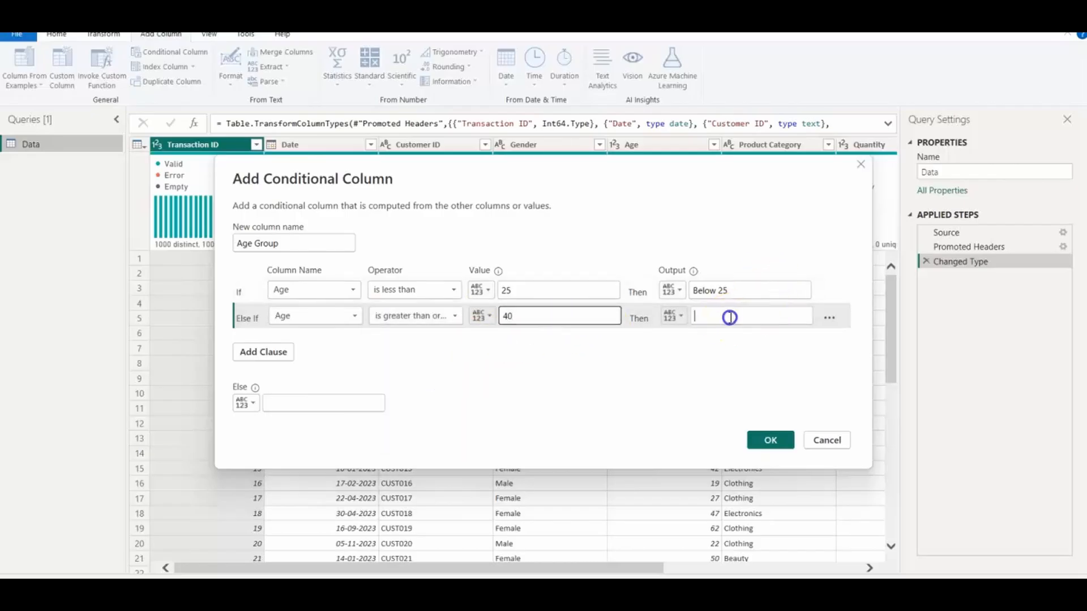
text(25-40)
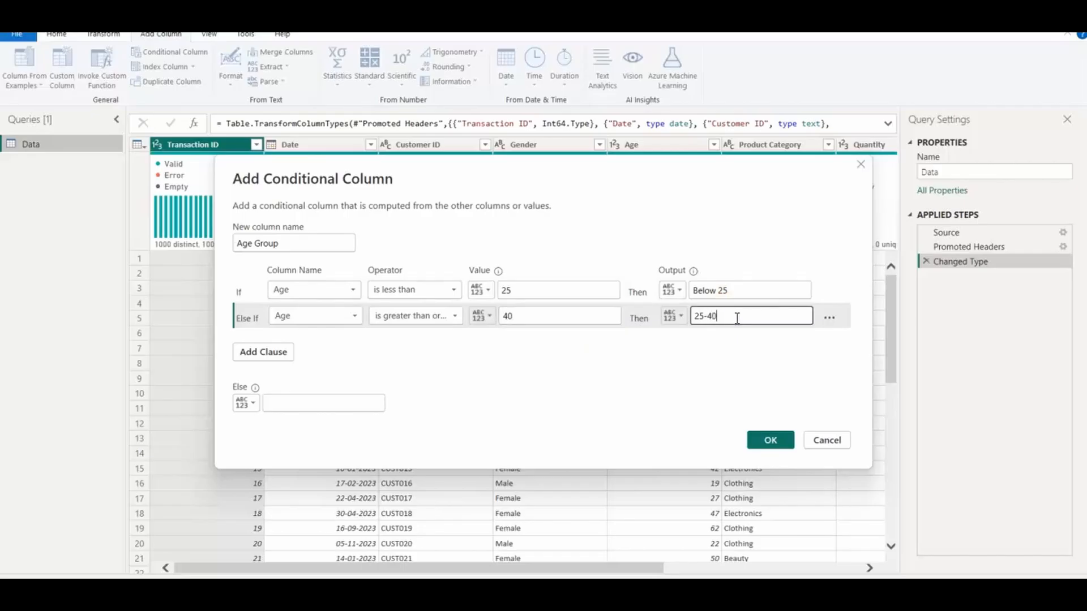
Step: Add a third clause on Age using is less than or equal to, and change the second clause's operator to is less than or equal to
click(265, 352)
click(355, 342)
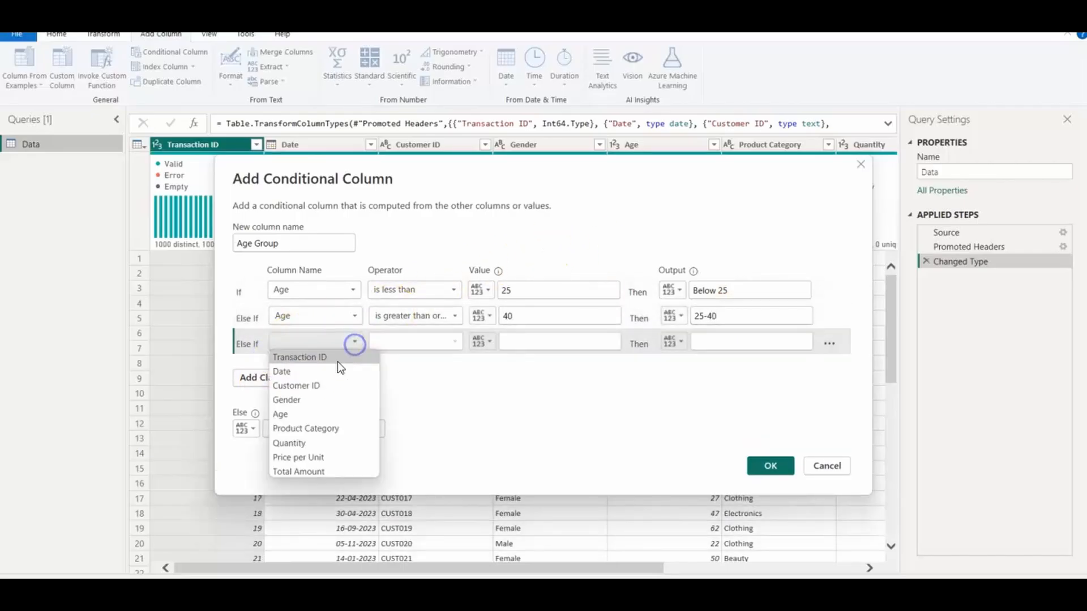
click(296, 418)
click(456, 342)
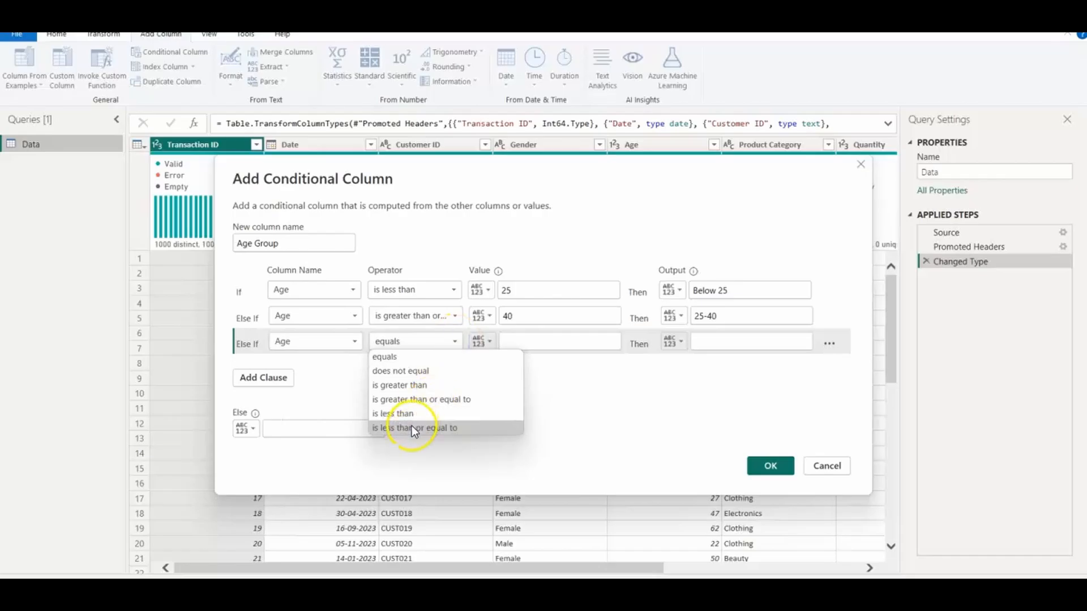
click(412, 425)
click(454, 316)
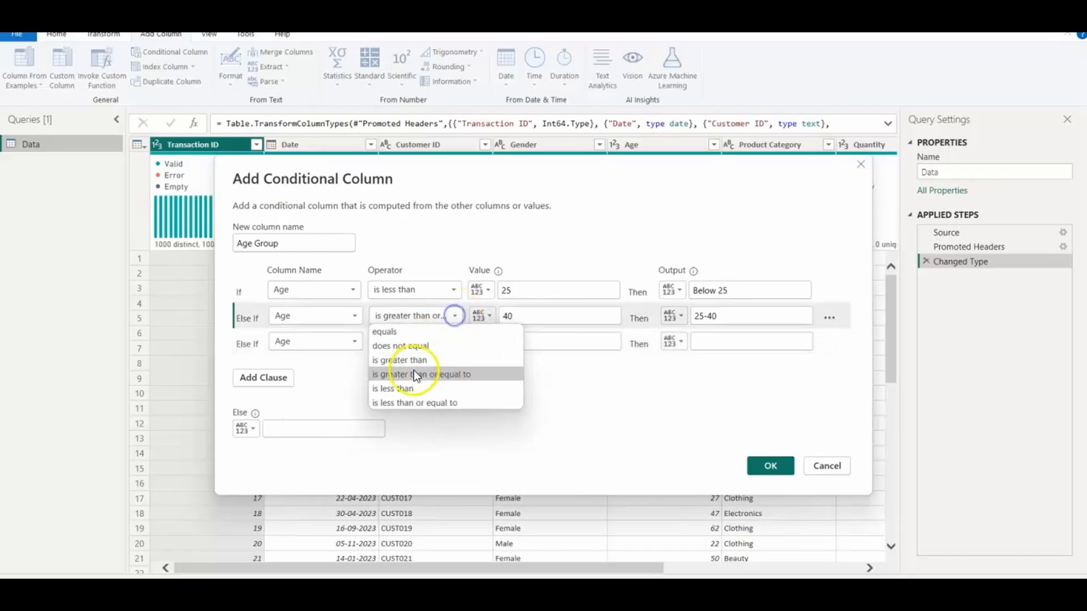
click(403, 405)
Step: Complete the third clause with value 55 and output 40-55, set the Else output to Above 55, and create the column
click(530, 343)
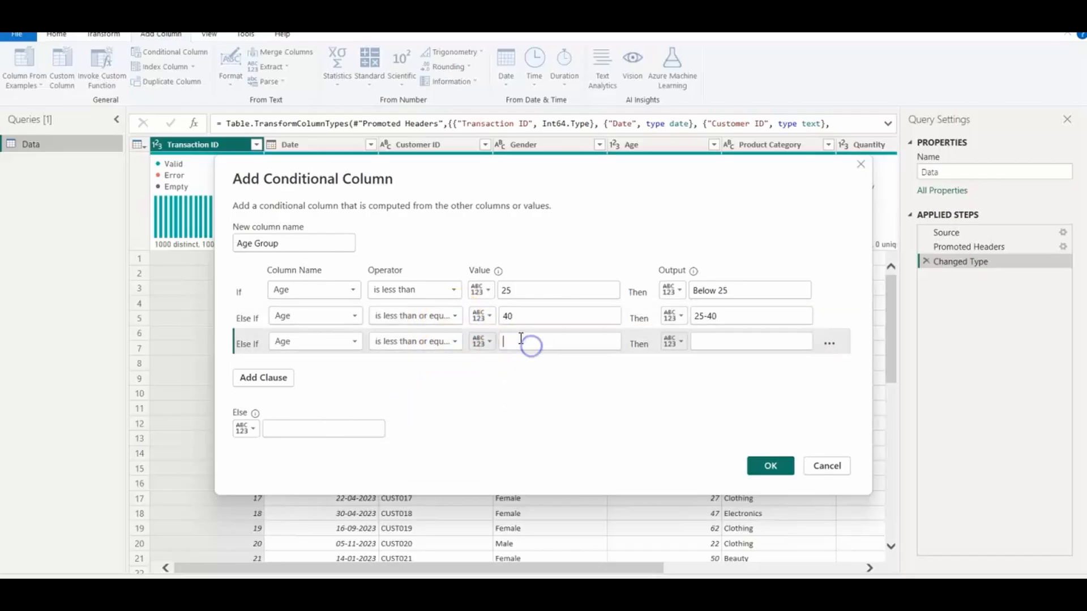
text(55)
click(735, 341)
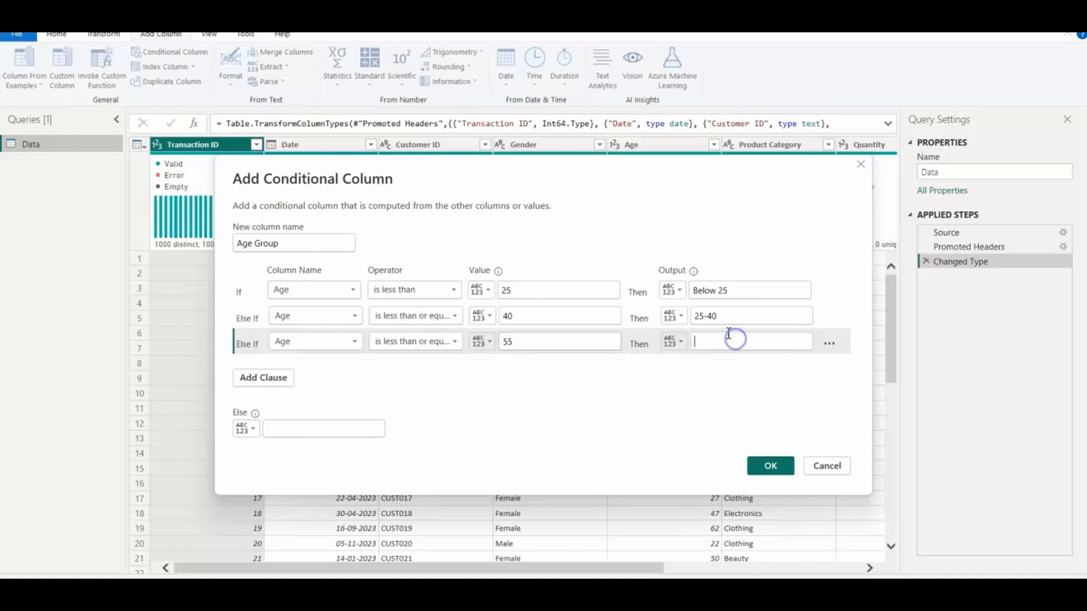
text(40-55)
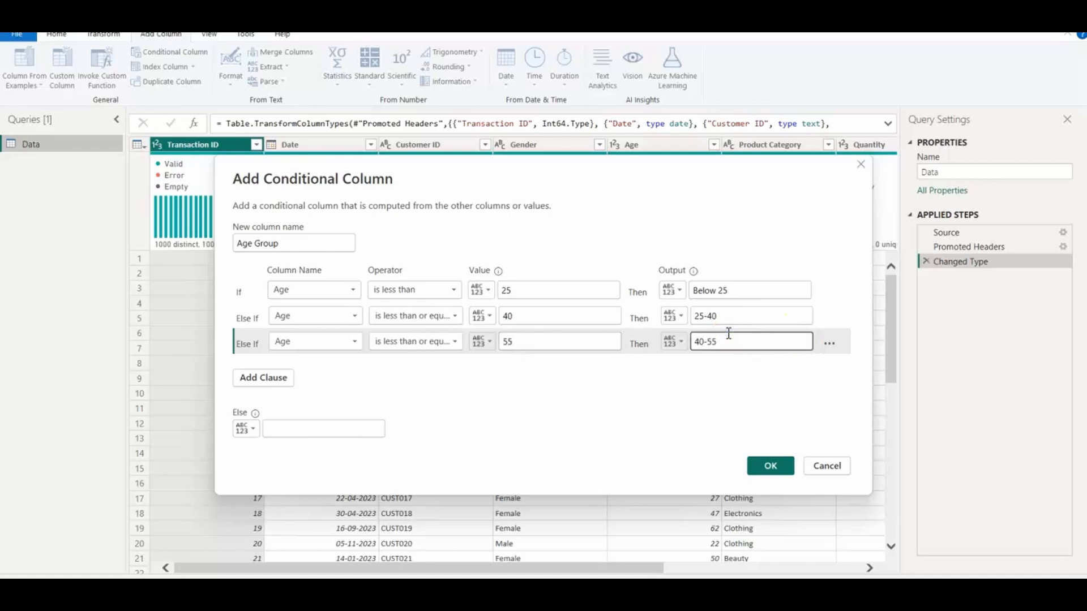
click(302, 428)
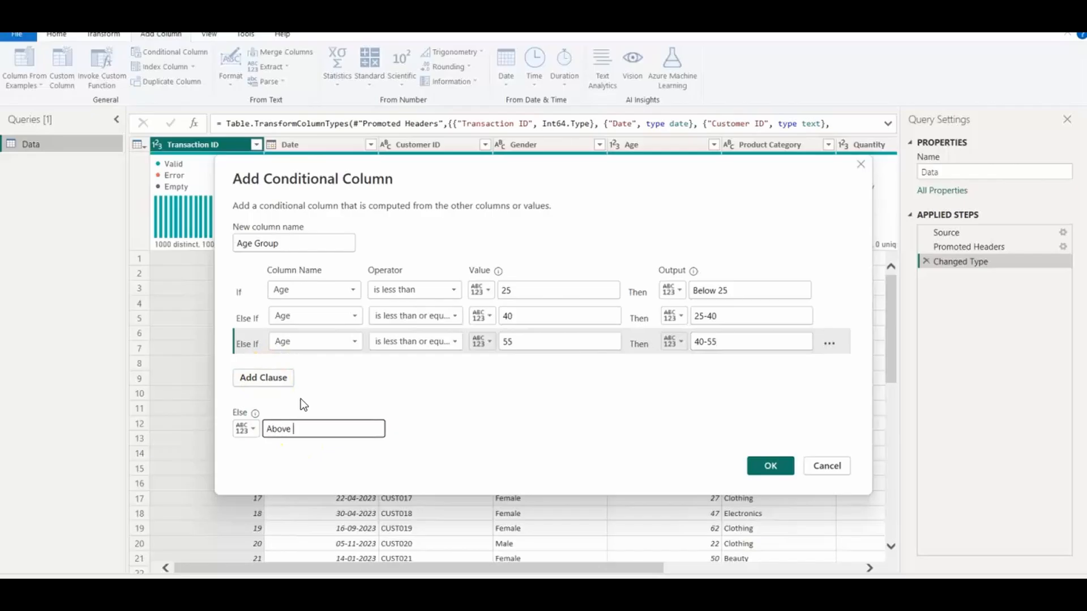
click(771, 466)
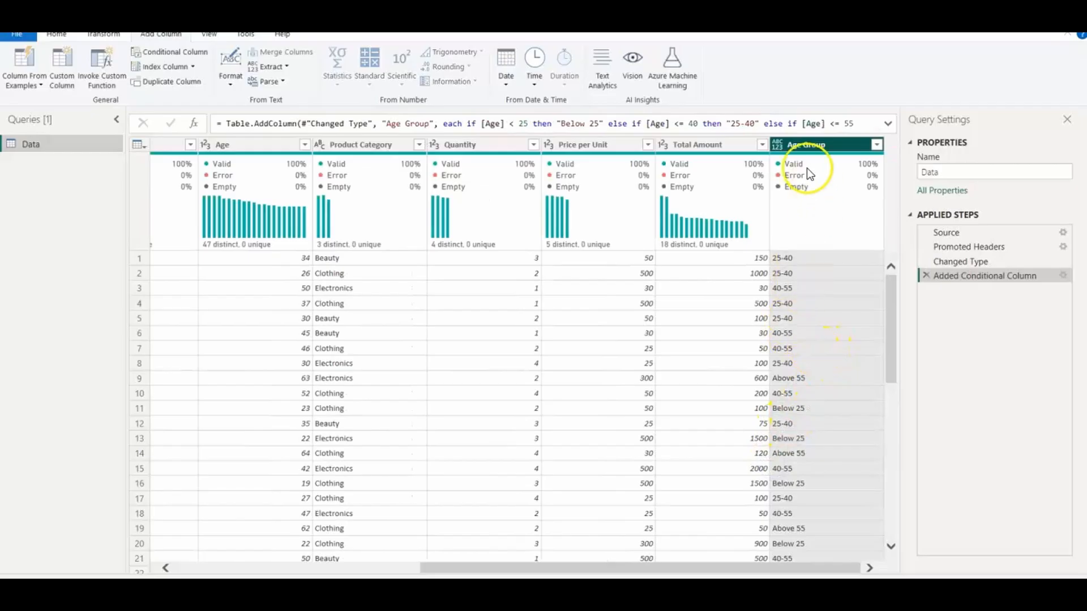
Step: Change the Age Group column's data type to Text, then close the query editor and apply the changes
click(779, 146)
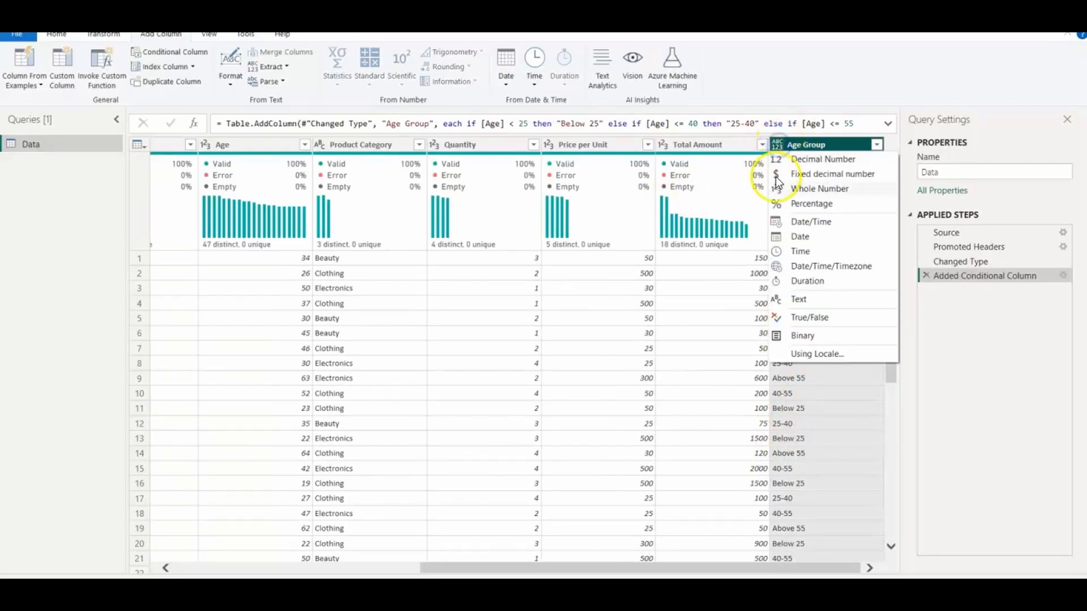
click(802, 300)
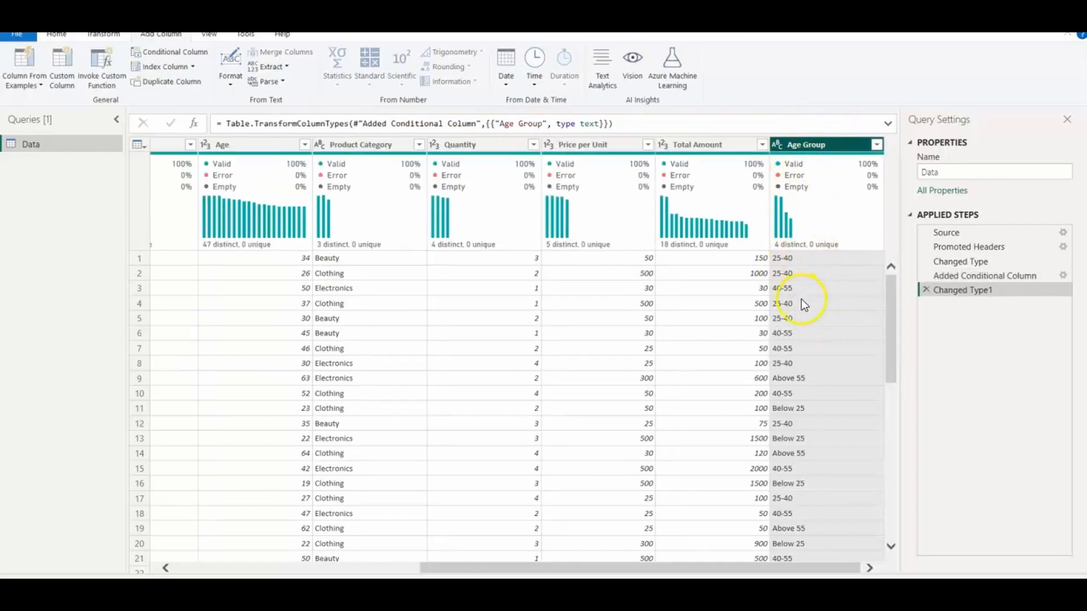
click(25, 36)
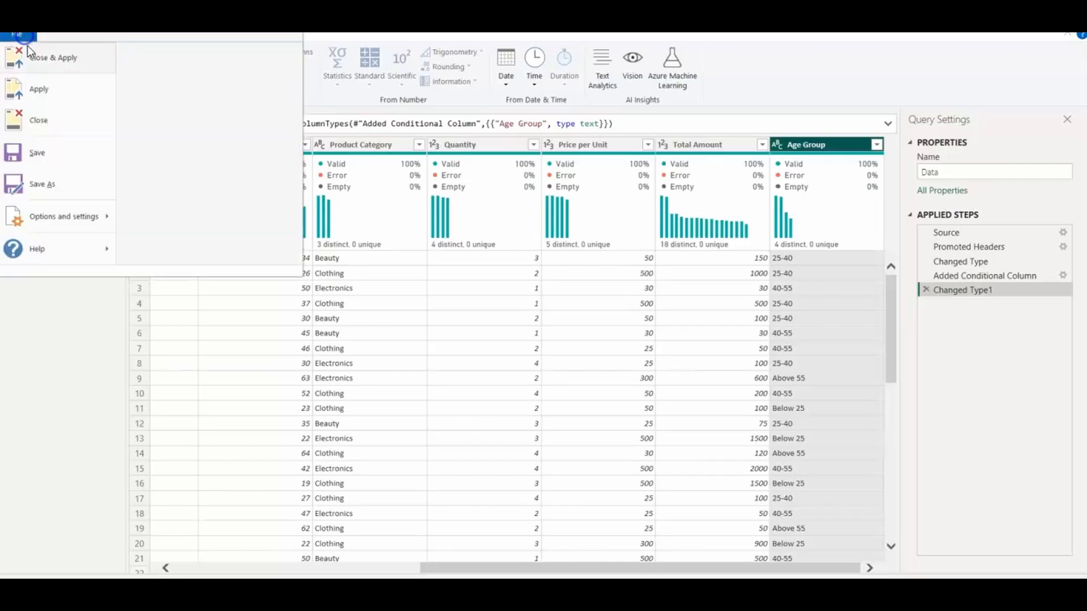
click(48, 62)
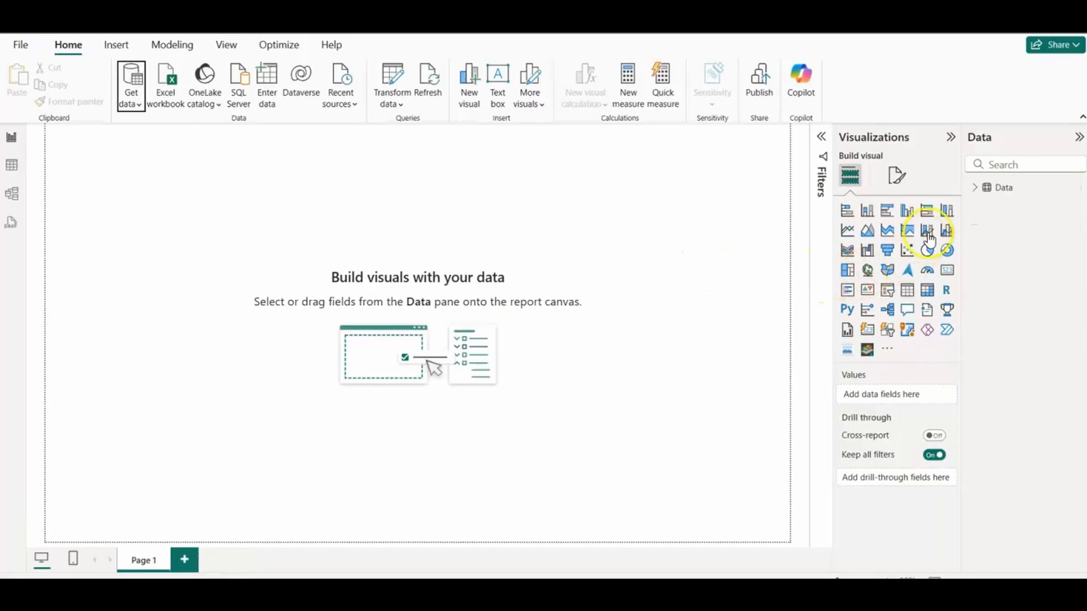
Step: Review the Data table's fields and the source Data worksheet in Excel, then return to the untitled Power BI report
click(977, 189)
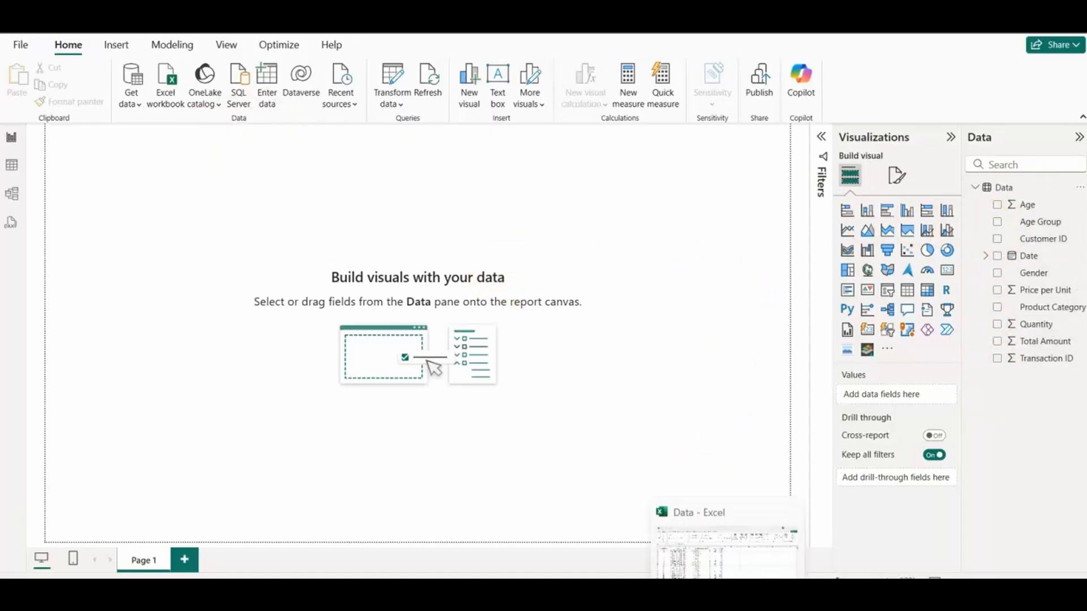
click(728, 529)
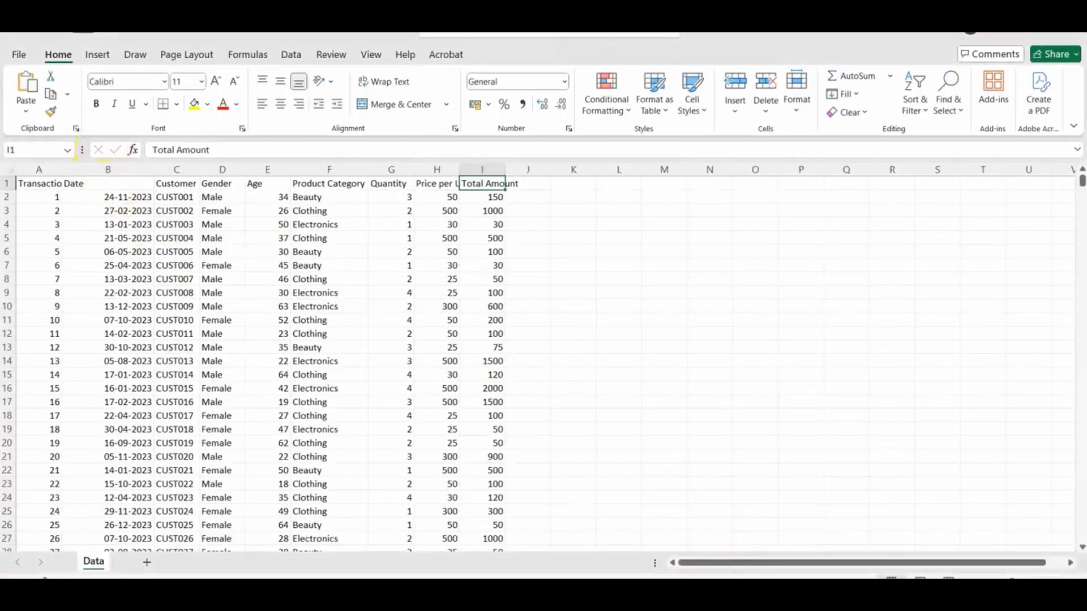
click(774, 541)
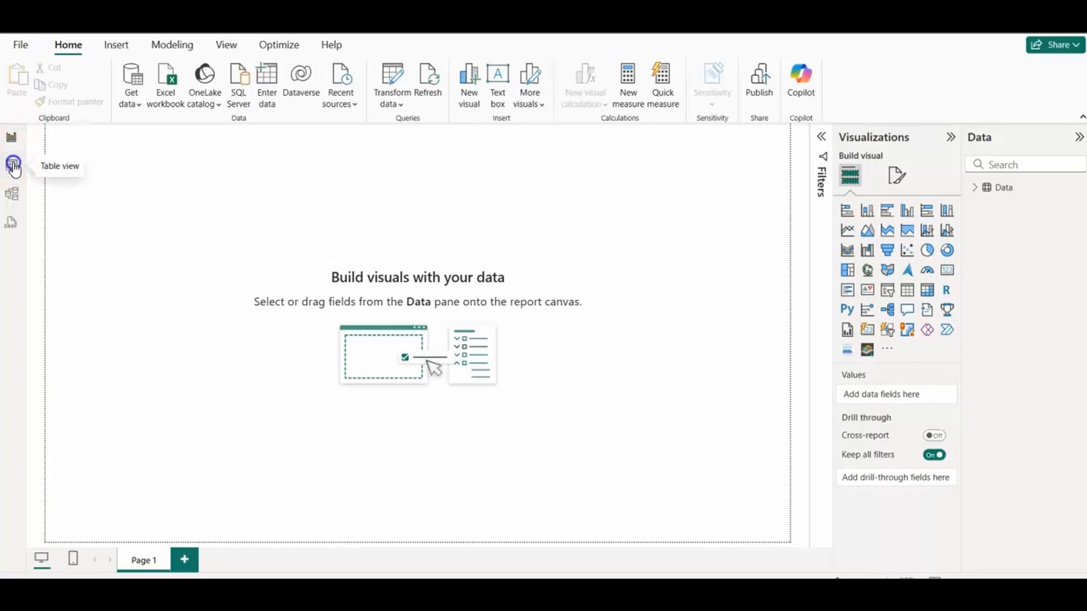
Step: Show the Data table in Table view and sort it in ascending order by Transaction ID
click(14, 167)
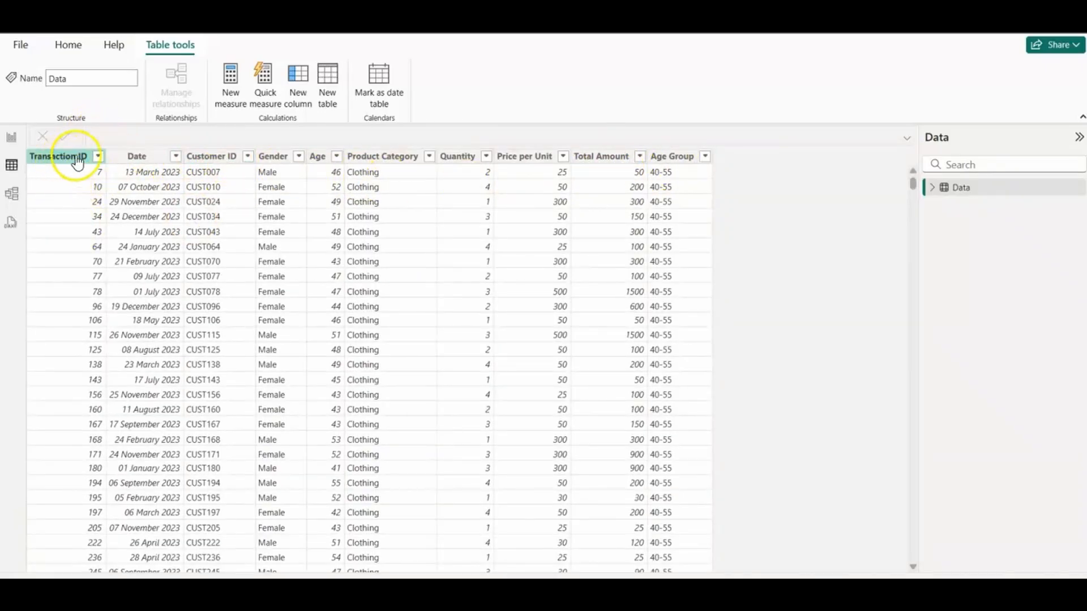
click(99, 158)
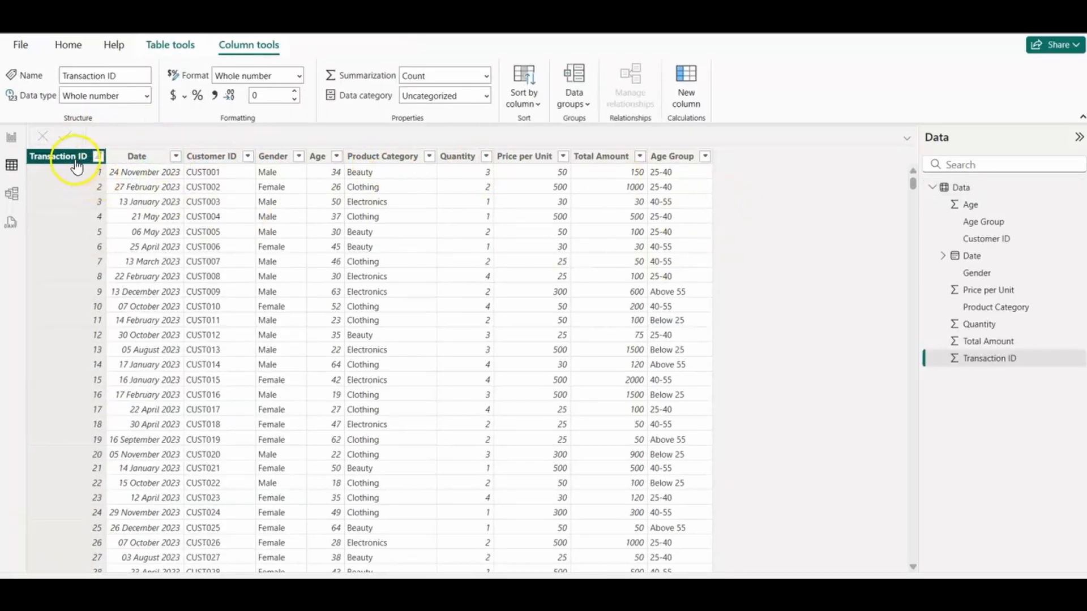
Step: Add a calculated column to the Data table with the formula Month Number = MONTH(Data[Date])
click(178, 46)
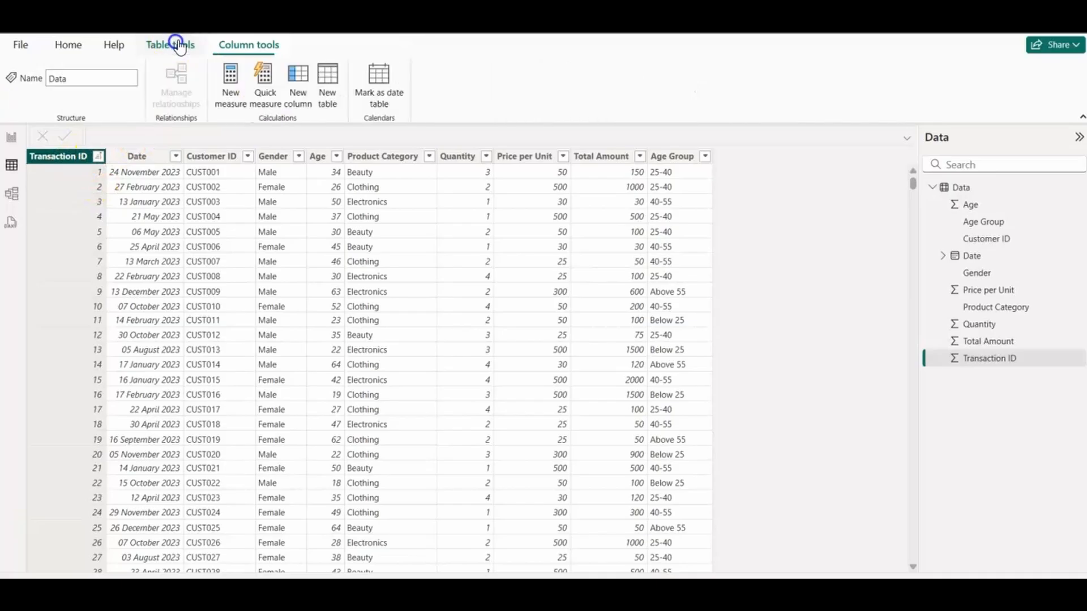
click(297, 100)
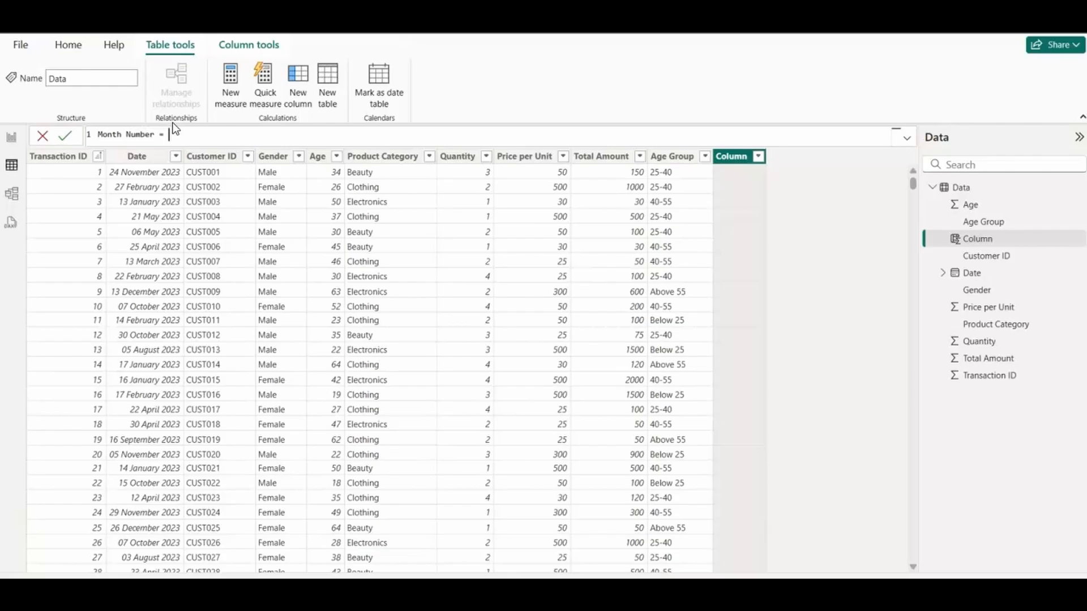
text(Mon)
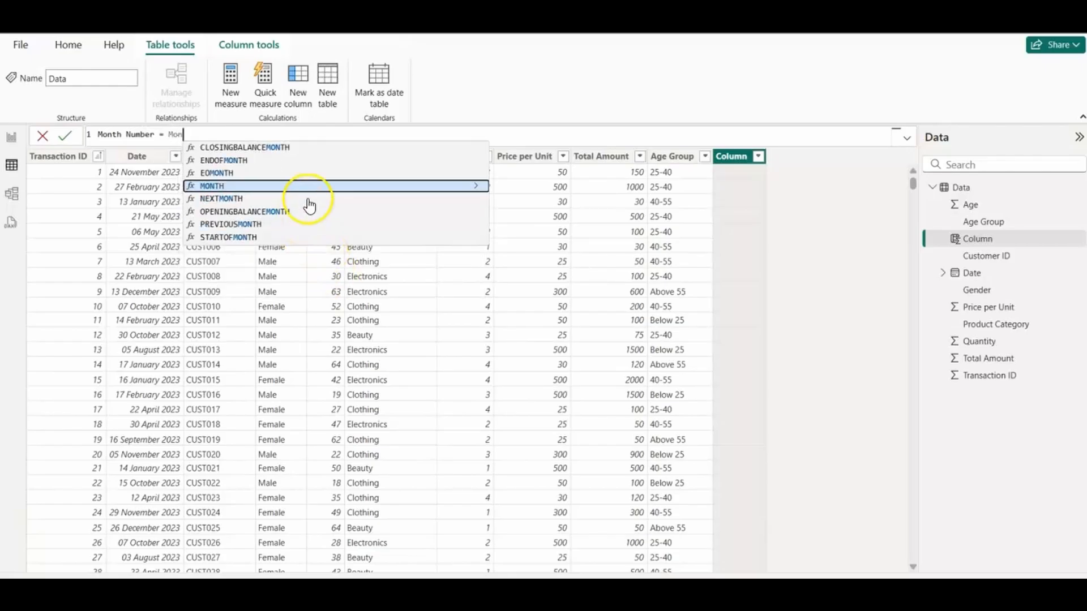
click(313, 185)
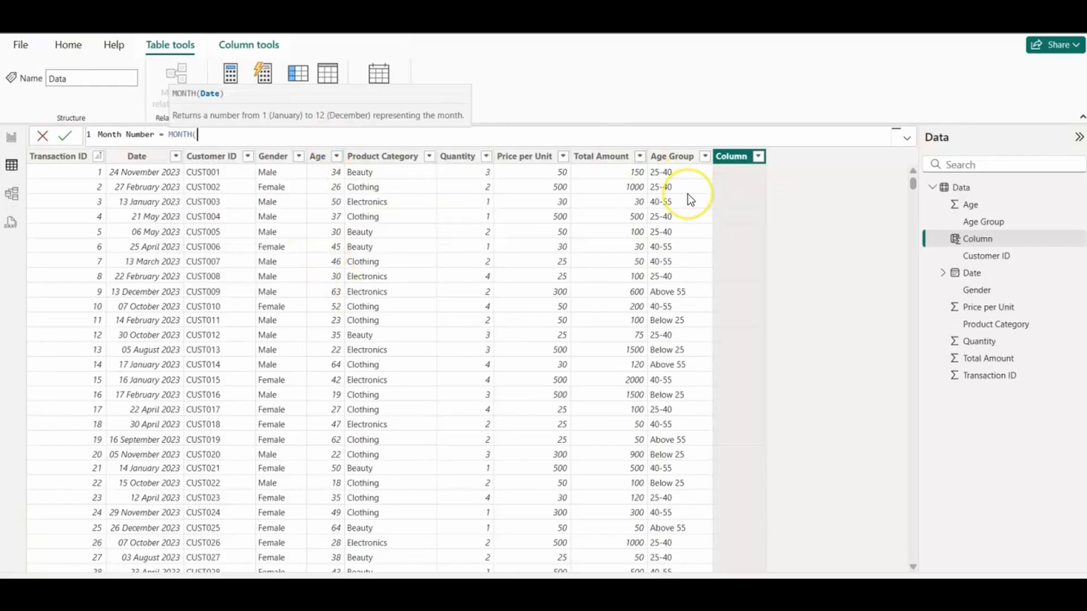
text(Da)
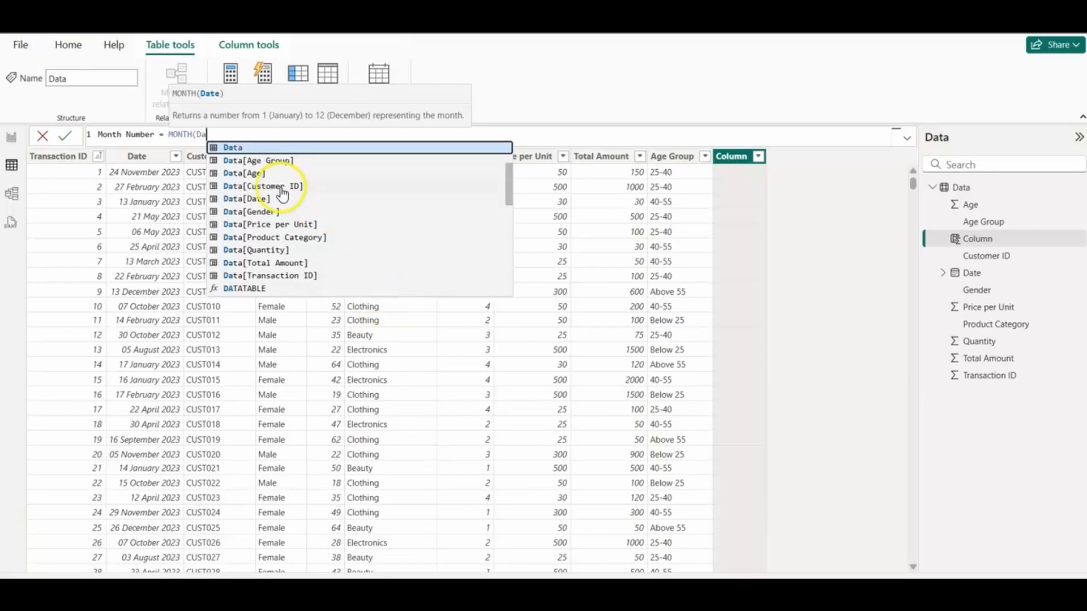
click(263, 198)
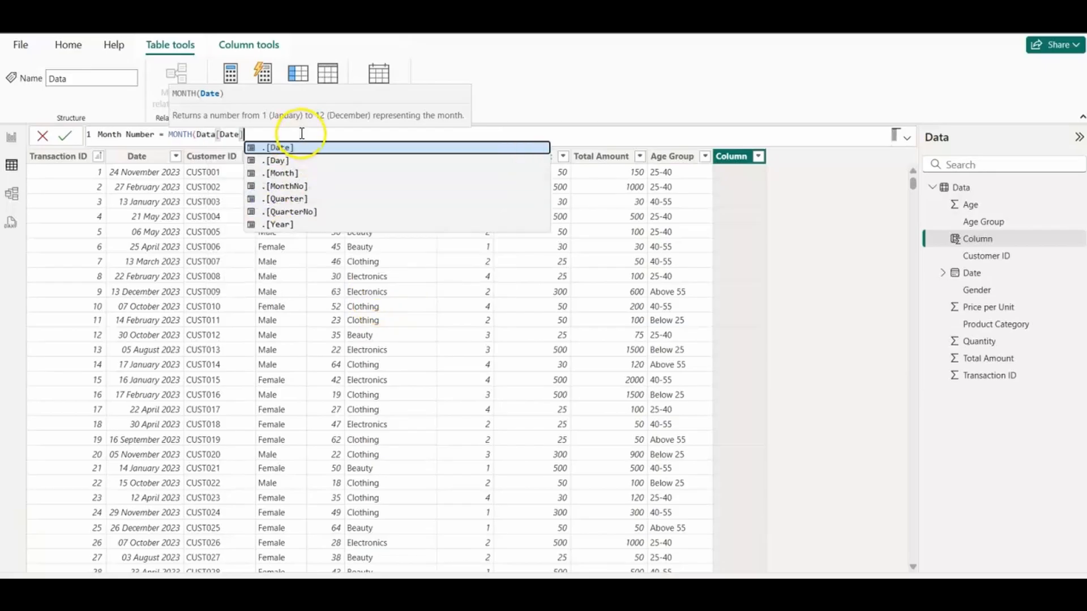
text())
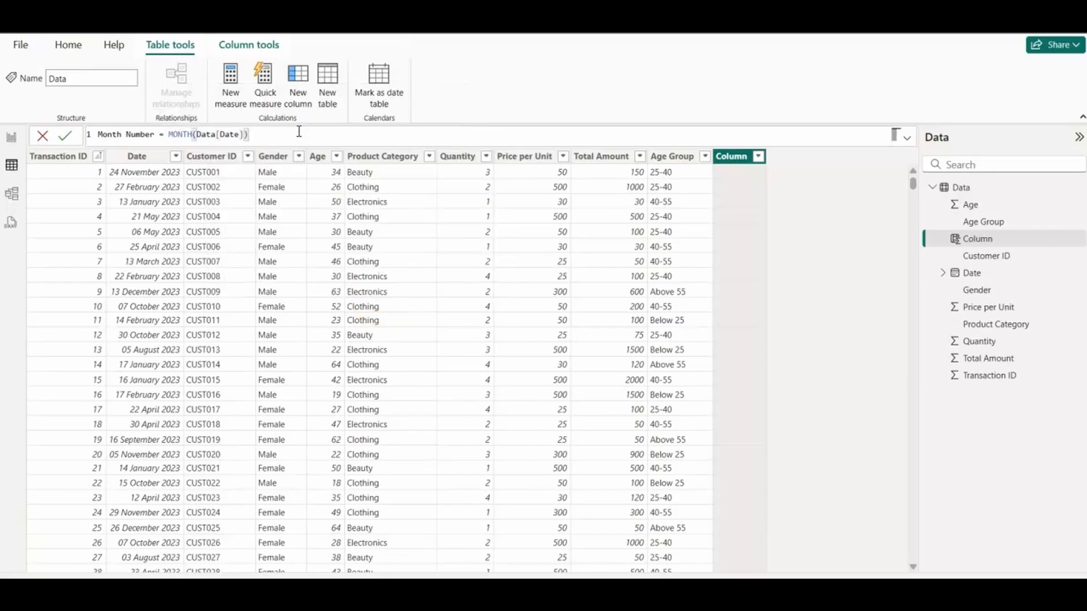
key(Return)
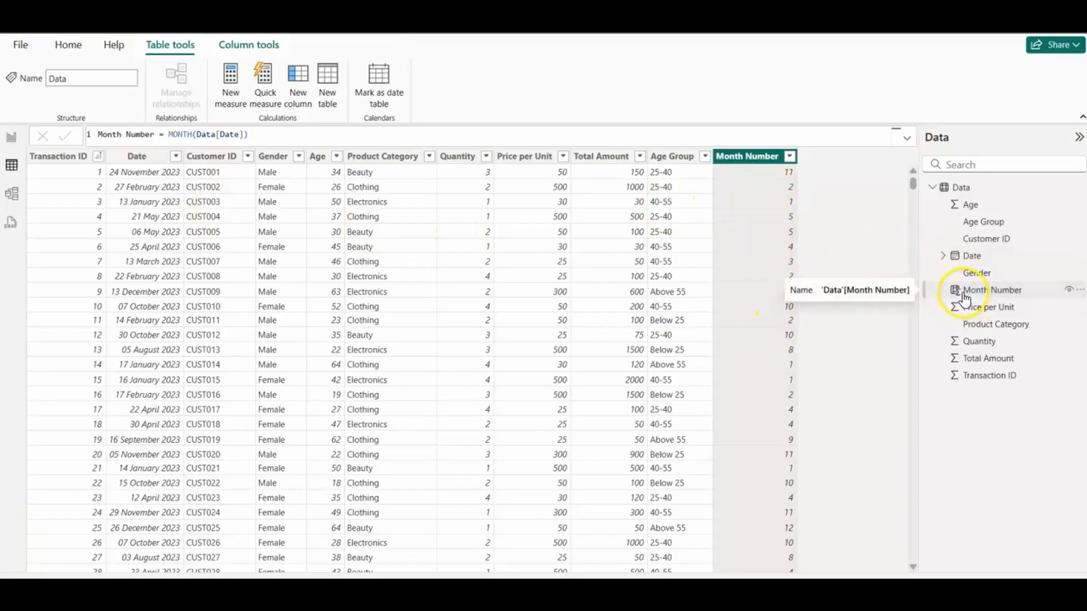
Step: Go back to the report canvas and examine the HOME page of the Retail Data Analysis report as the layout reference
click(8, 140)
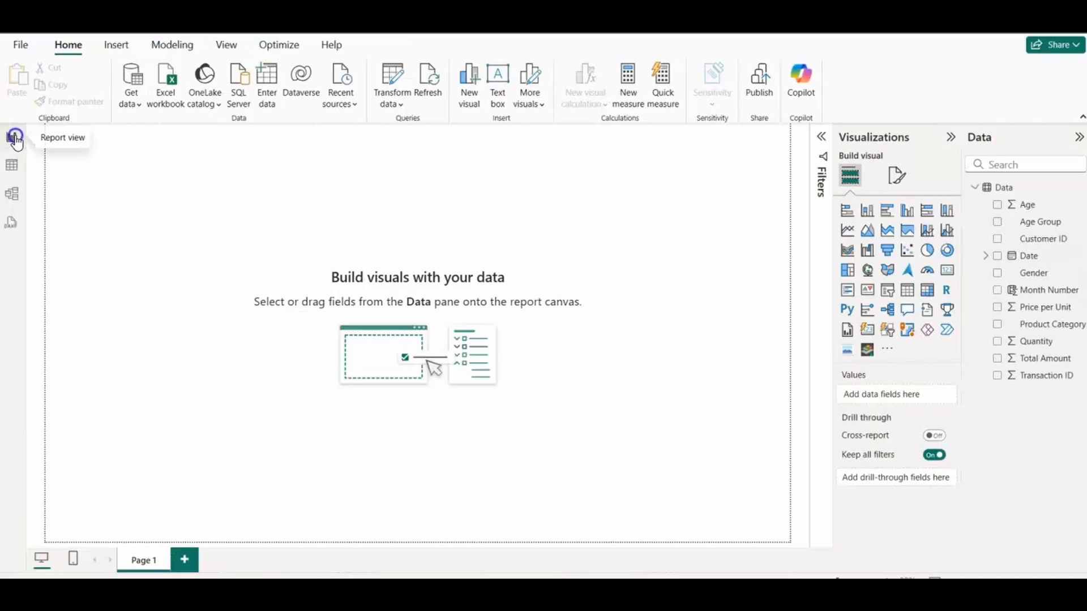
click(975, 189)
click(975, 189)
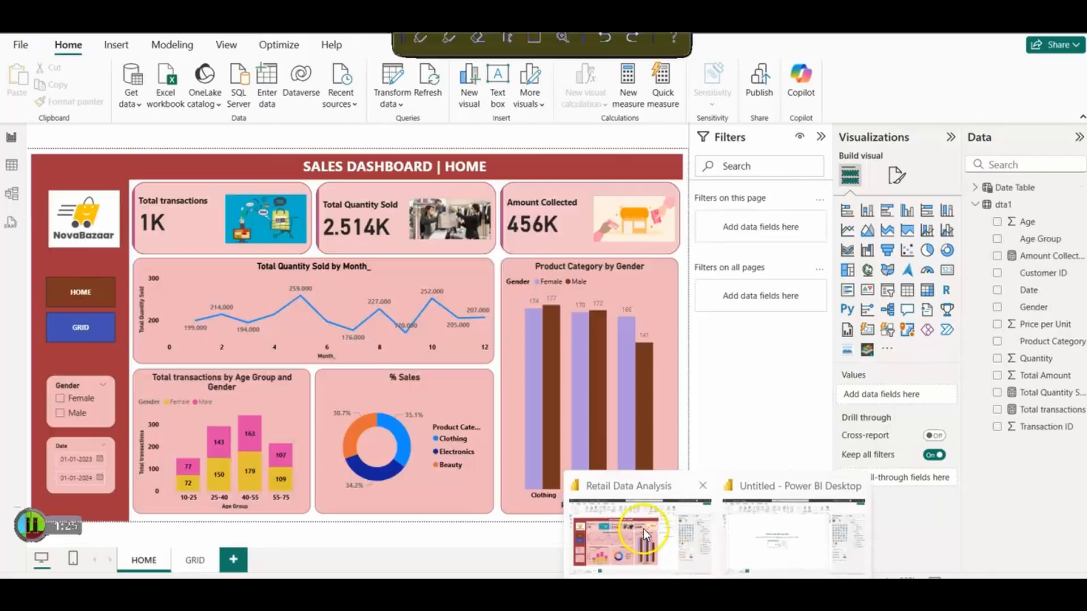
click(642, 528)
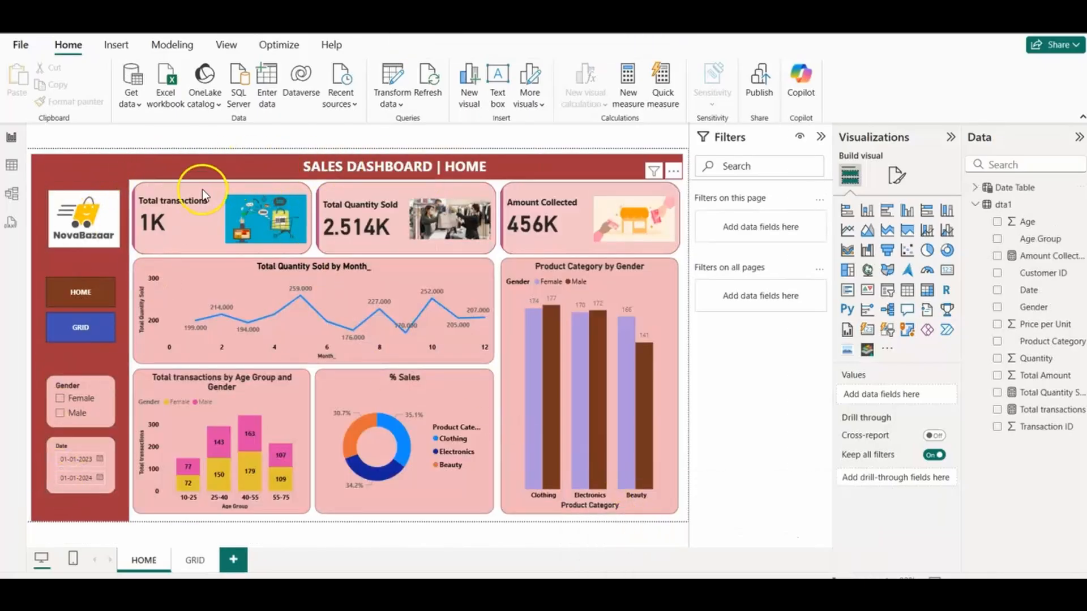
key(alt+Tab)
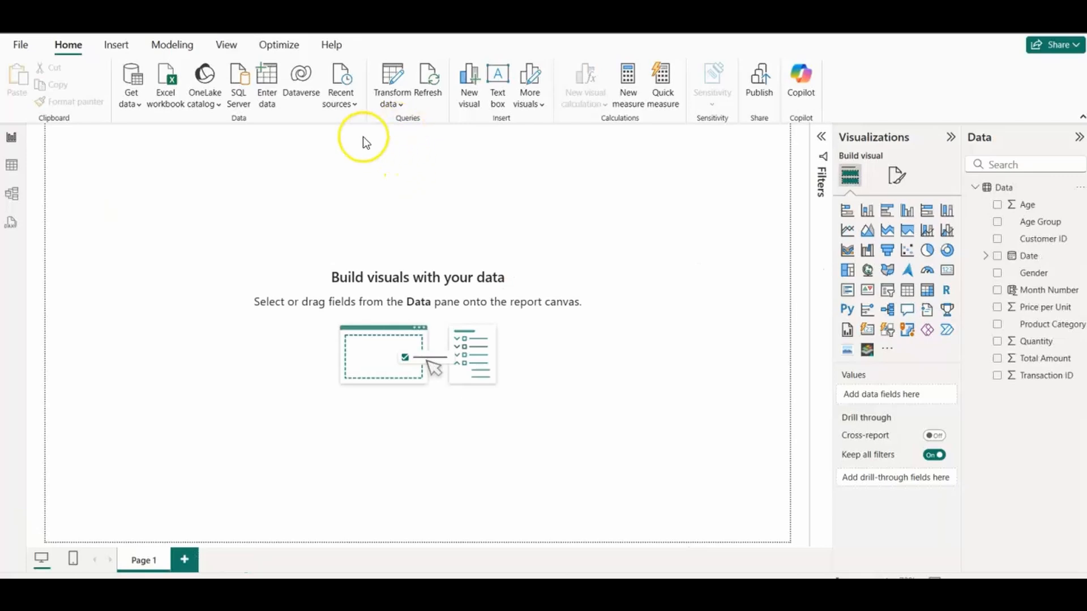
Step: Insert a rectangle and shape it into a thin header banner spanning the full width at the top of Page 1
click(120, 44)
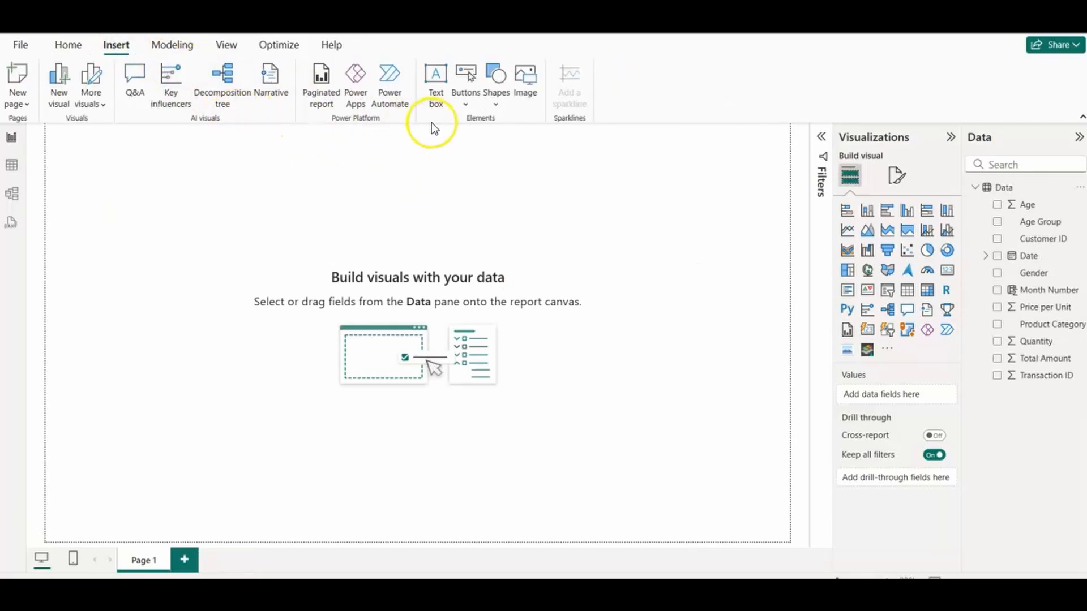
click(494, 104)
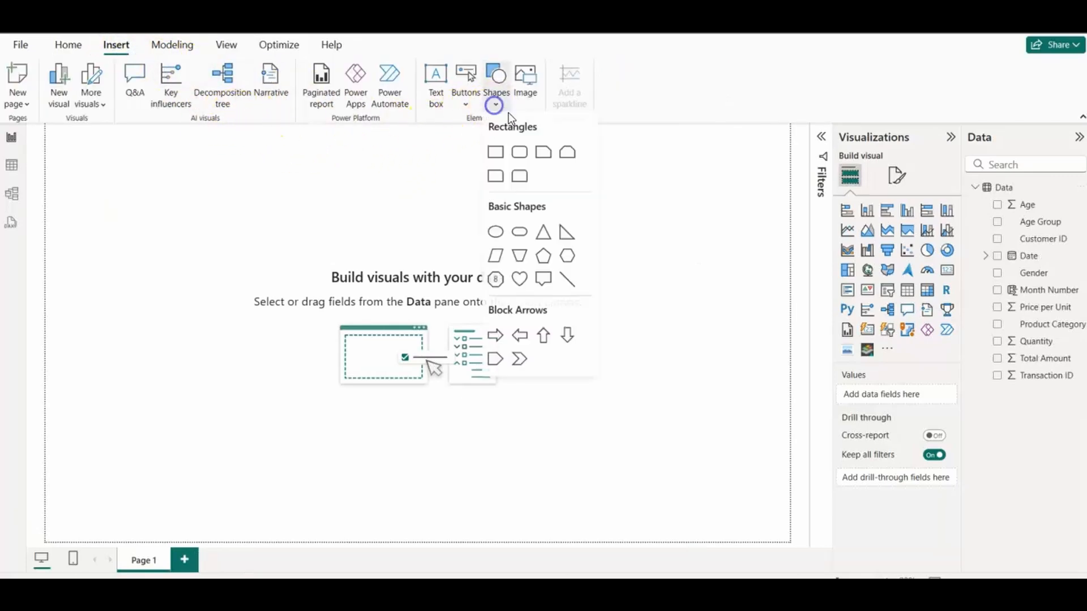
click(496, 152)
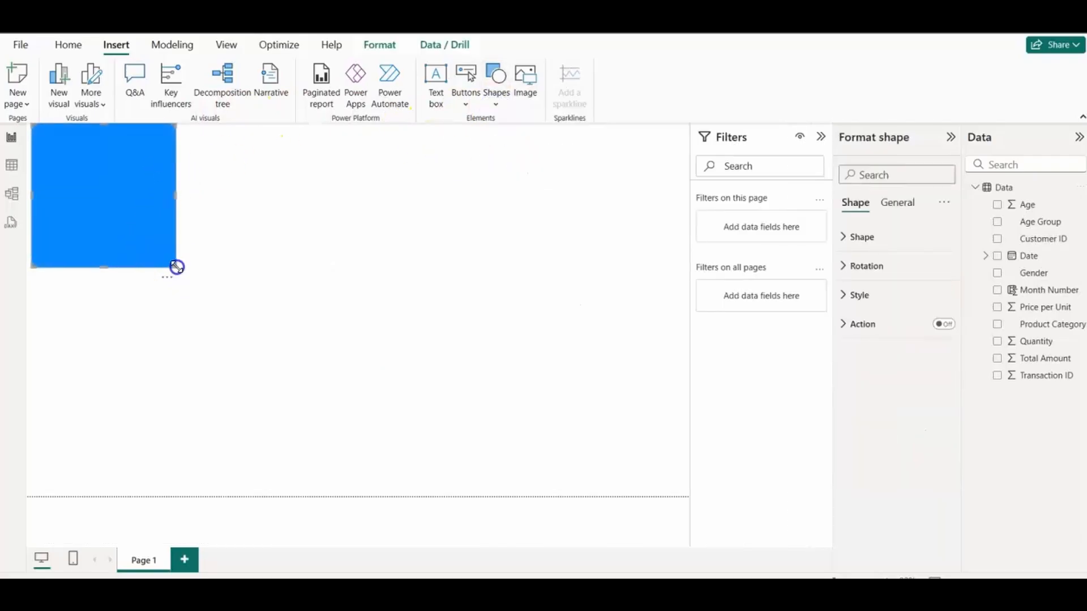
drag(175, 266, 685, 165)
mouse_move(477, 143)
mouse_down()
mouse_move(469, 149)
mouse_move(485, 146)
mouse_up()
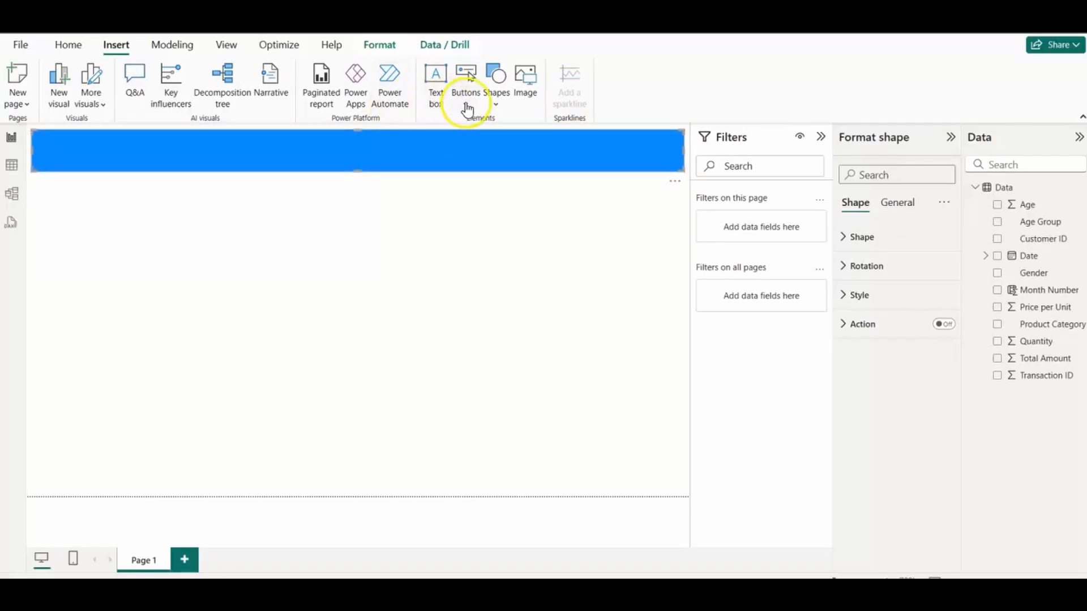
click(207, 244)
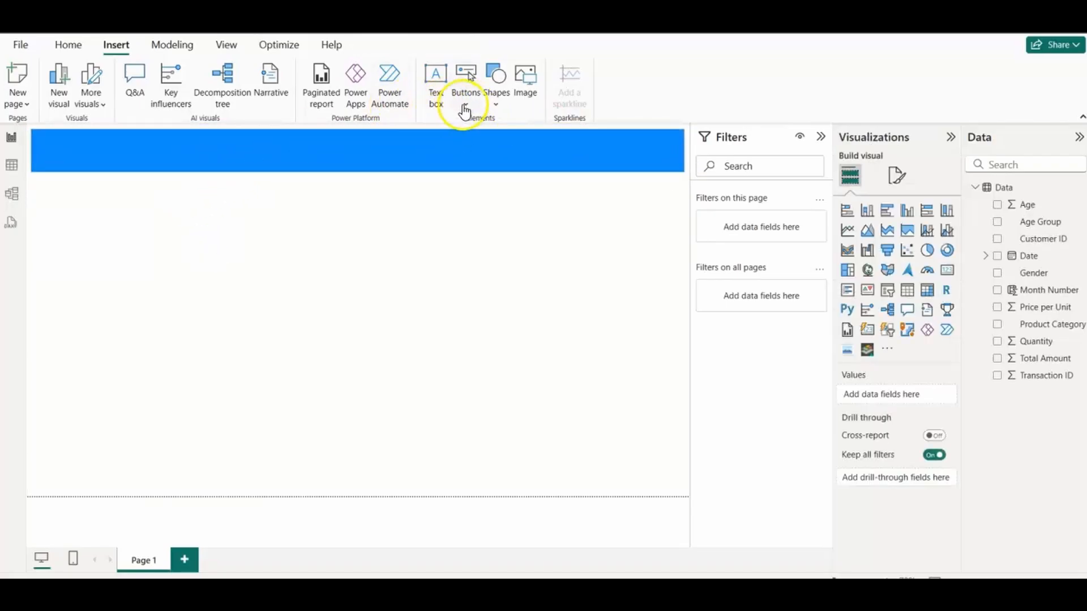
Step: Insert a second rectangle and fit it as a narrow vertical sidebar along the page's left edge, from the banner to the page bottom
click(465, 107)
click(497, 99)
click(497, 151)
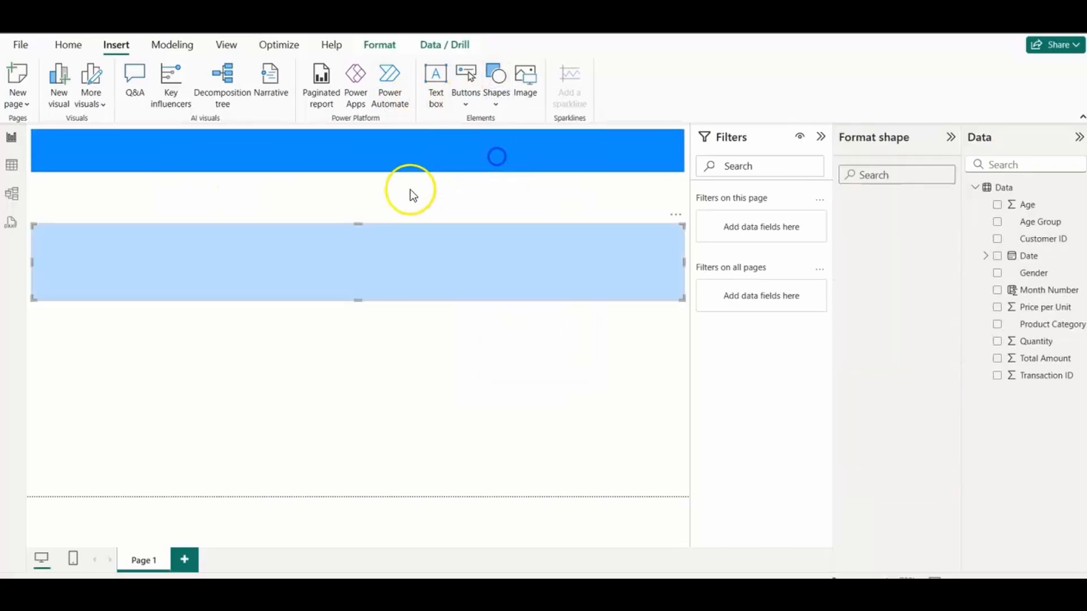
drag(684, 300, 107, 479)
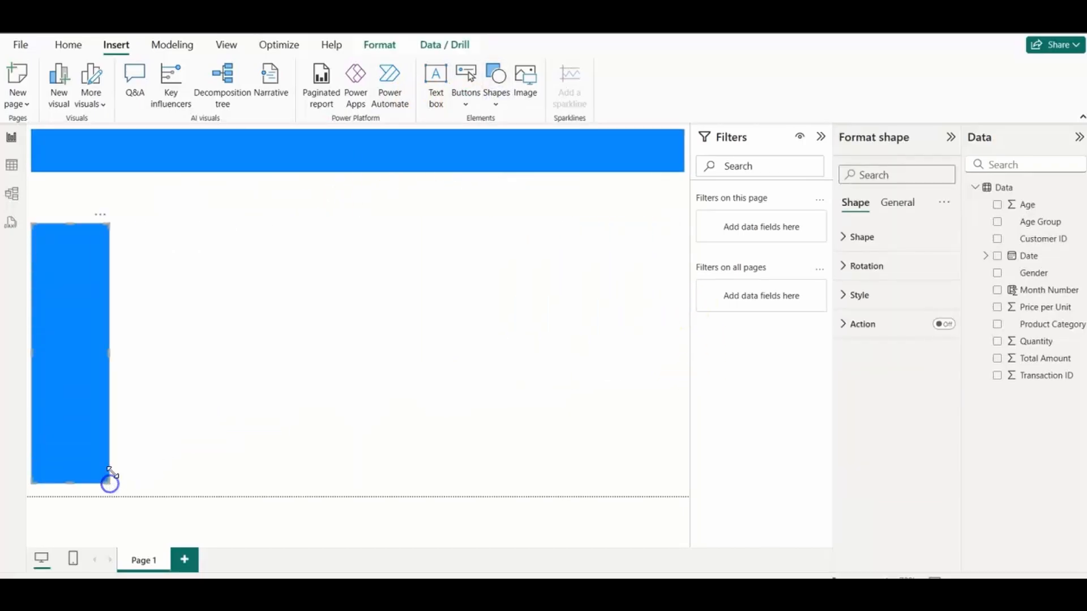
drag(92, 317, 92, 266)
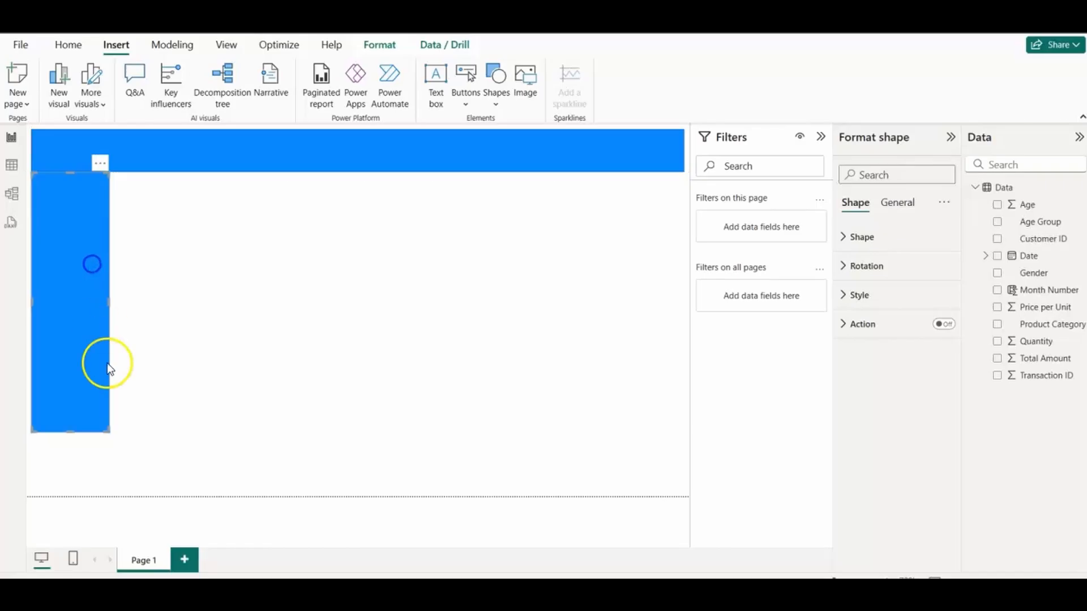
drag(108, 432, 103, 496)
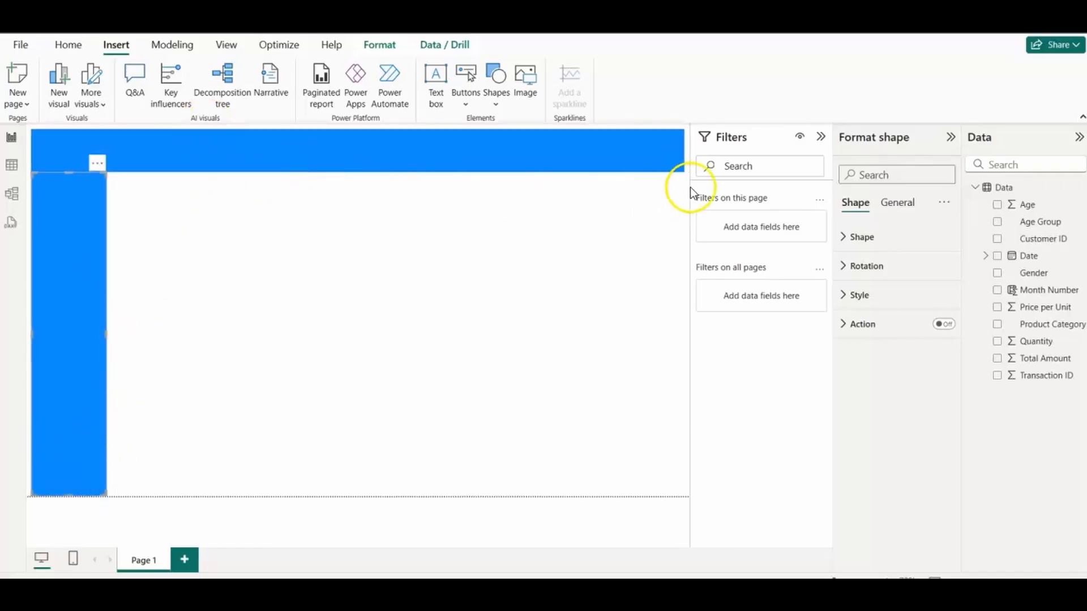
Step: Fill the vertical sidebar rectangle with the custom crimson colour #B30A37
click(840, 306)
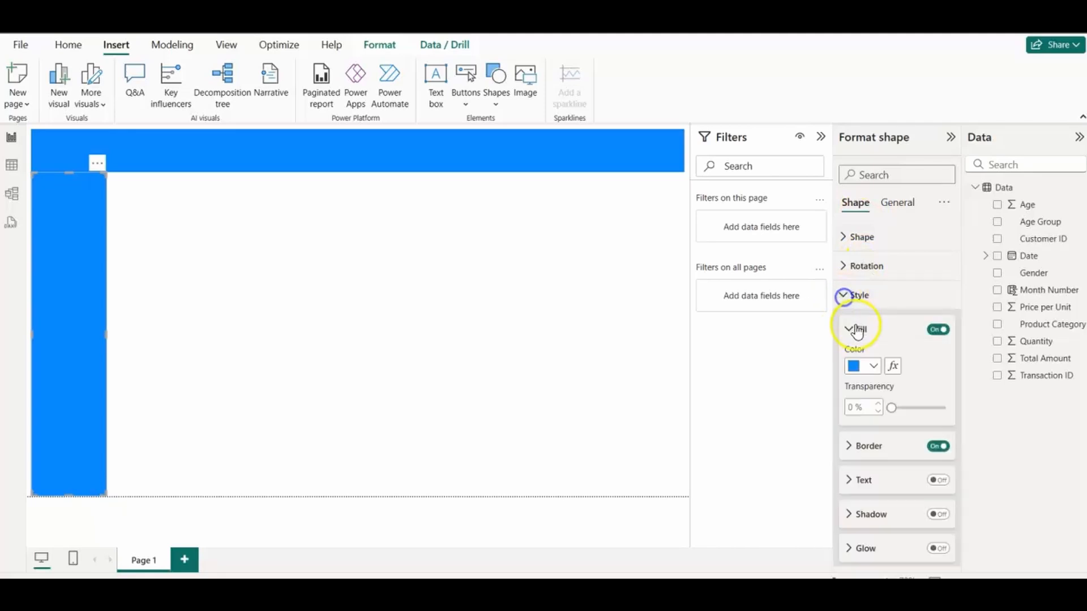
click(874, 366)
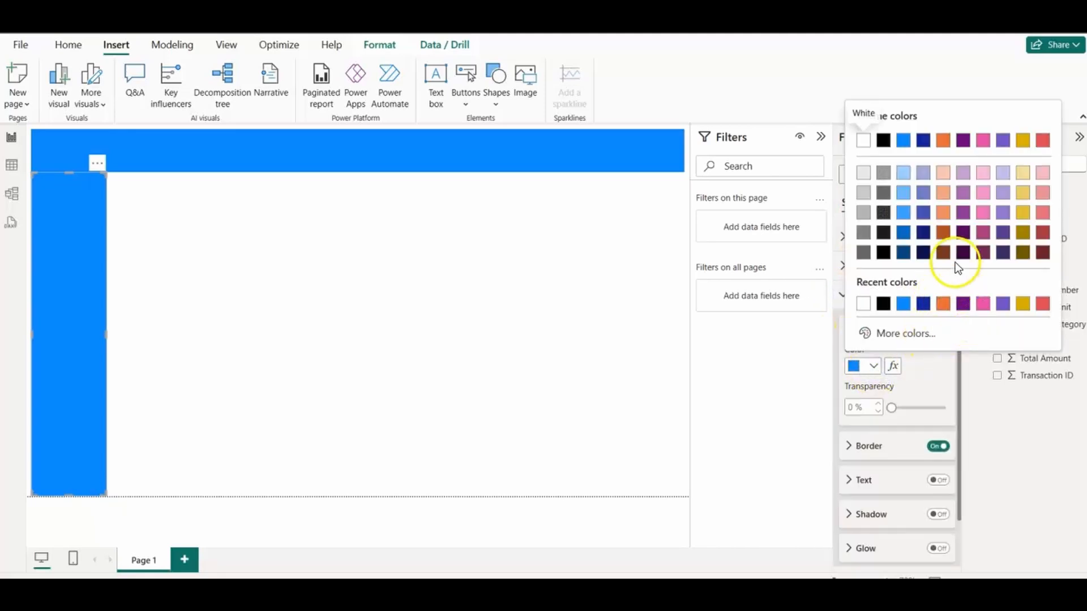
click(900, 334)
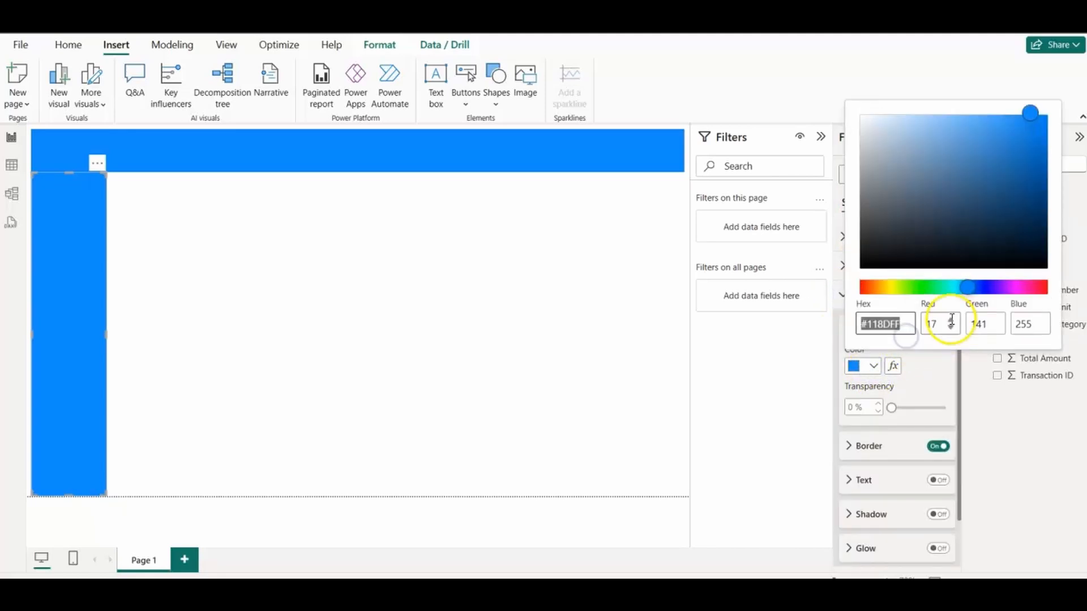
click(1027, 285)
drag(1023, 292, 1039, 289)
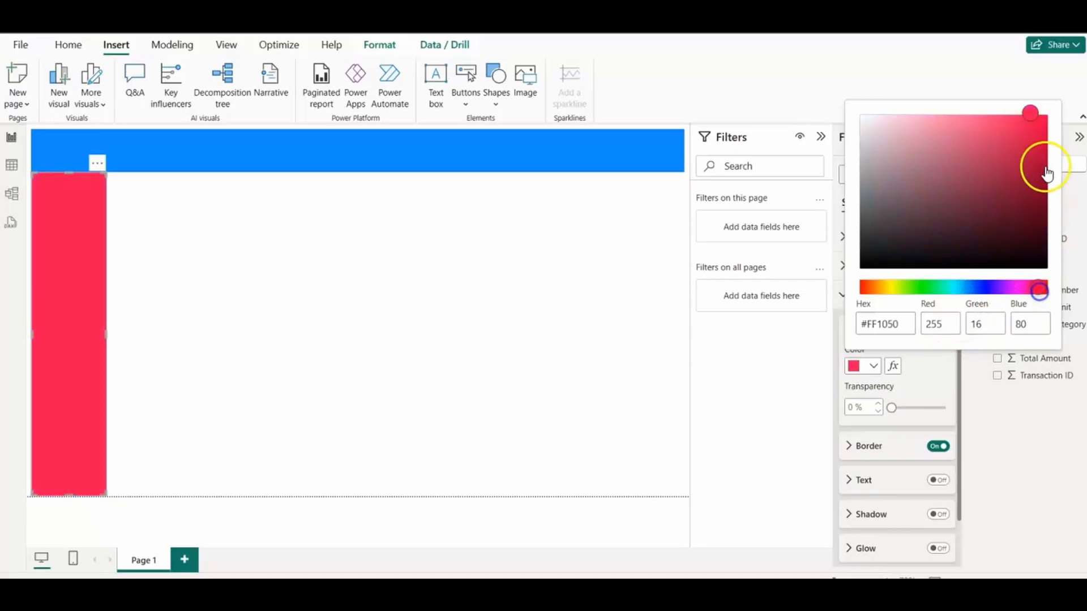
click(1038, 163)
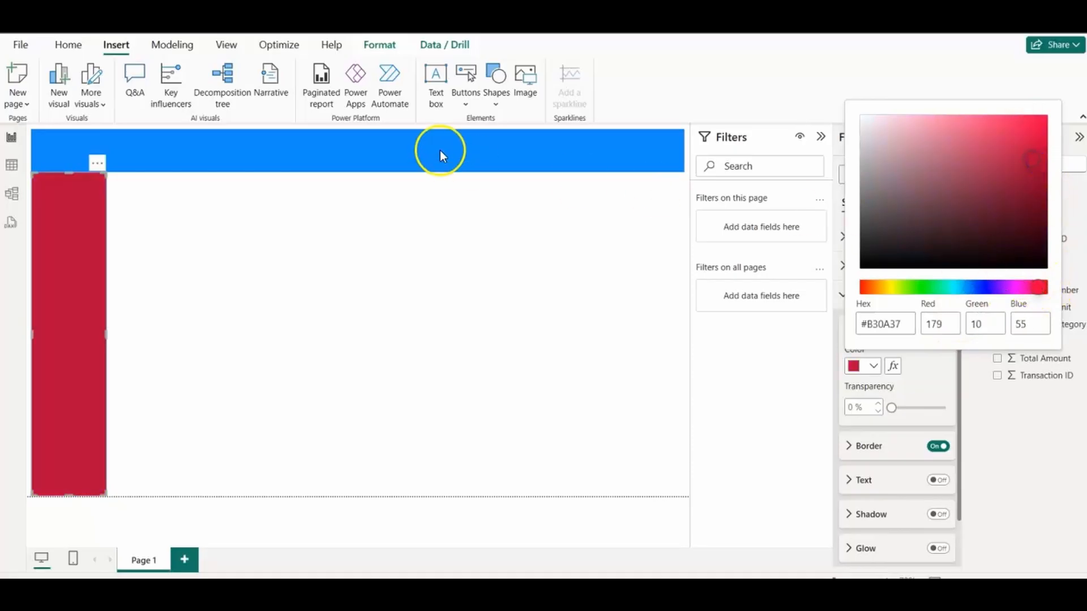
click(420, 158)
click(873, 366)
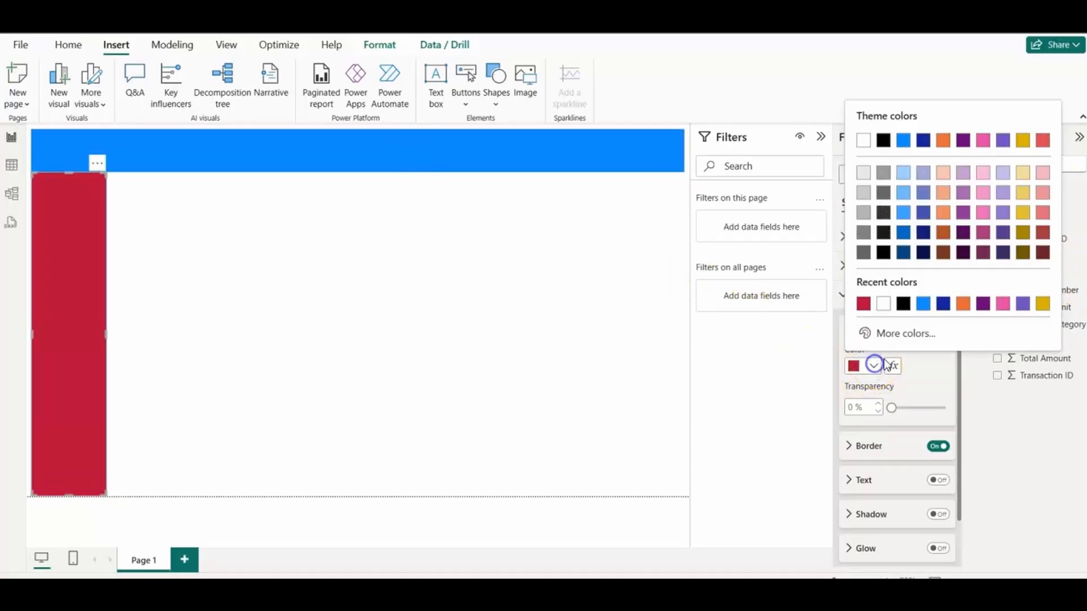
click(863, 306)
Step: Fill the header banner rectangle with the recently used crimson colour
click(471, 141)
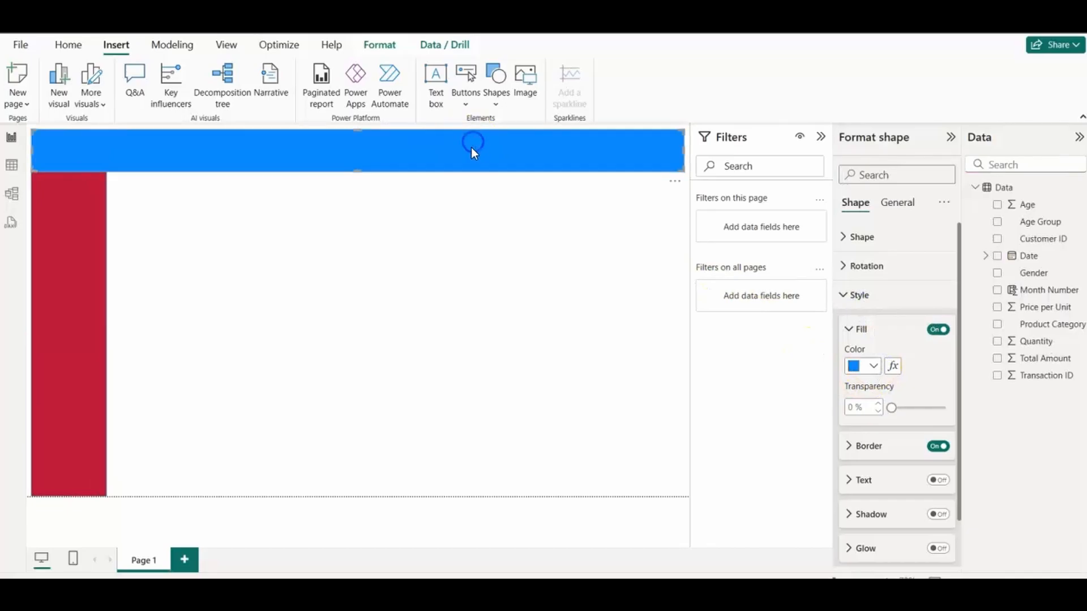
click(873, 365)
click(863, 305)
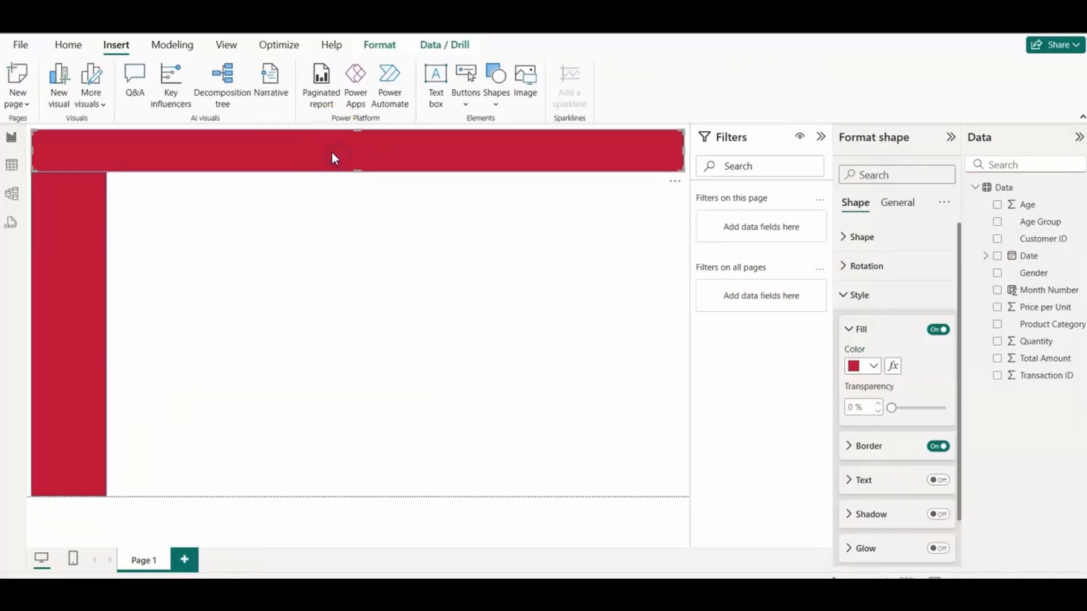
Step: Insert a text box reading "SALES DASHBOARD | HOME" and shrink it to a small title box below the banner
click(444, 104)
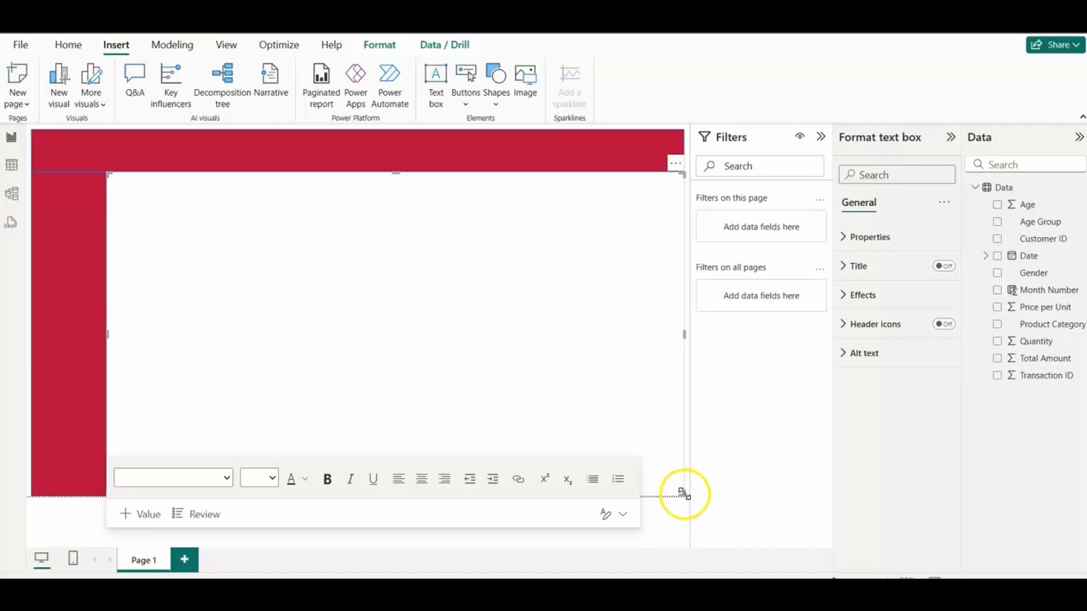
drag(683, 494, 347, 235)
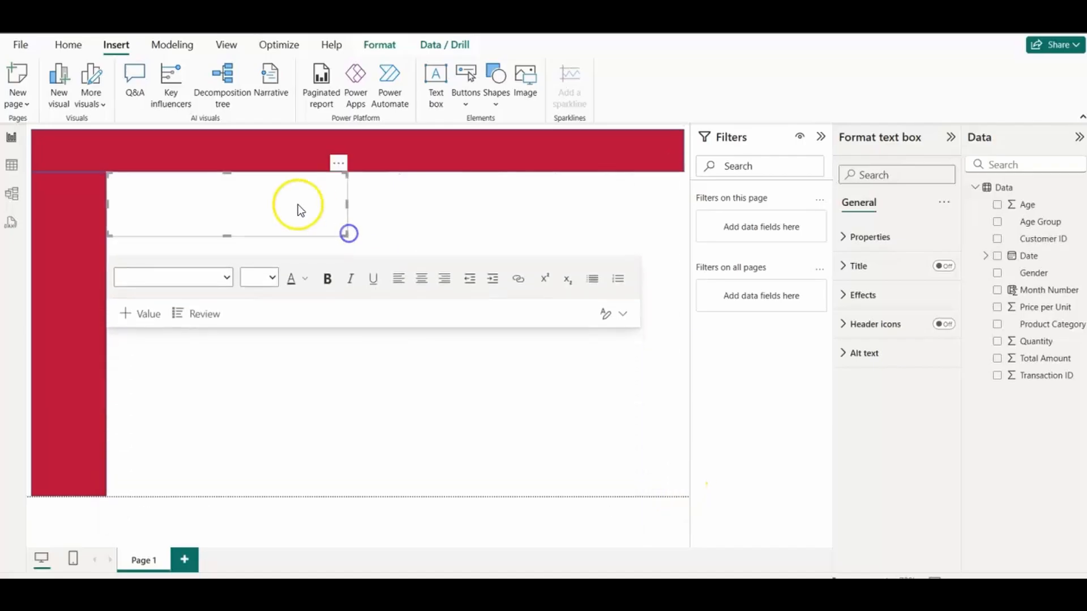
click(153, 182)
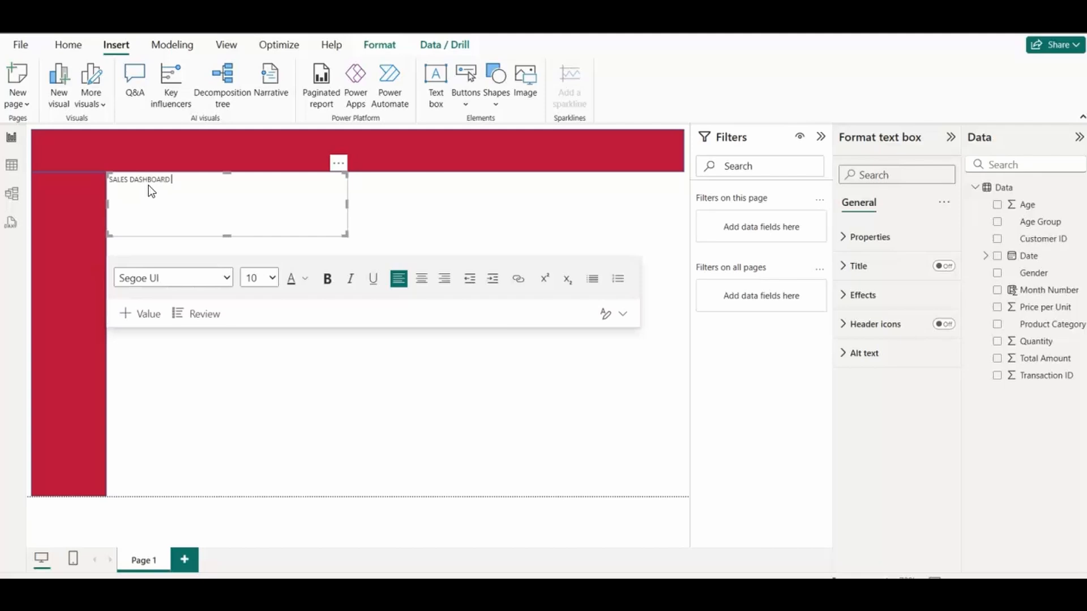
text(SALES DASHBOARD | HOME)
click(352, 286)
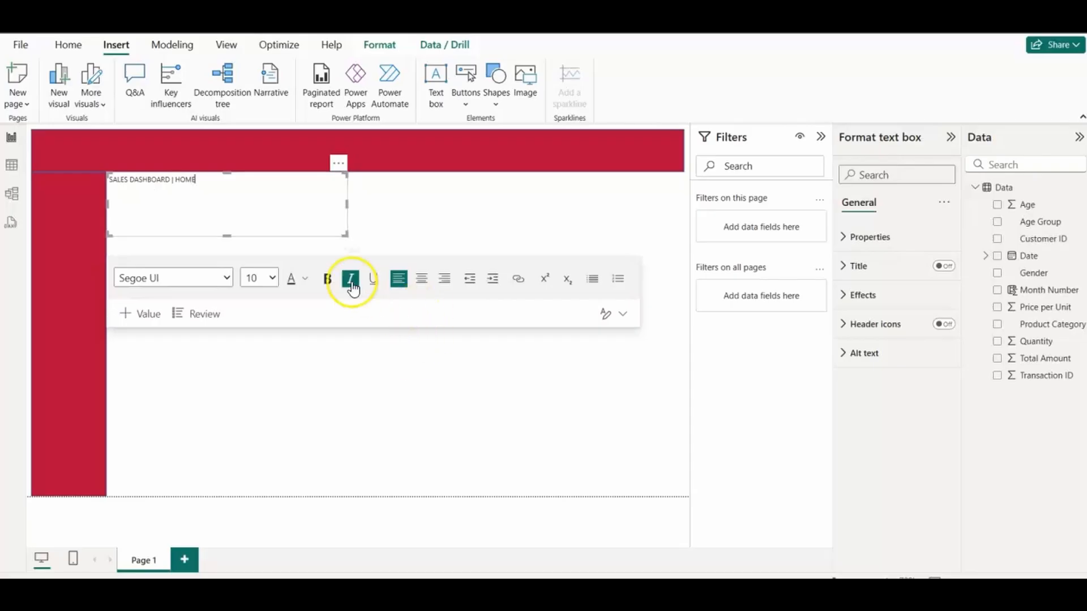
drag(346, 233, 327, 214)
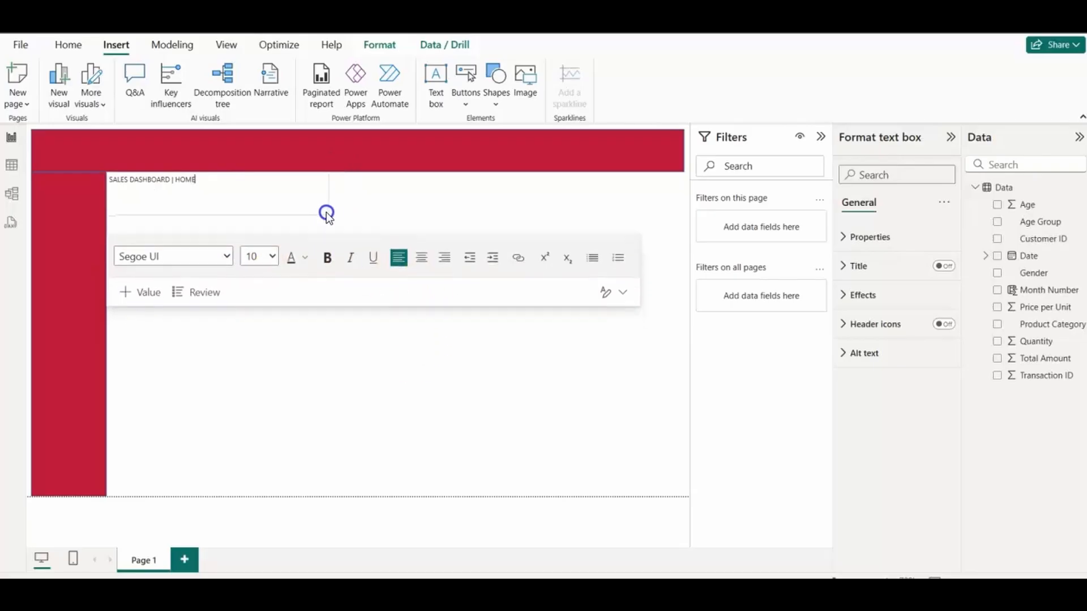
Step: Set the title text box's background to the same crimson as the banner
click(844, 295)
click(874, 366)
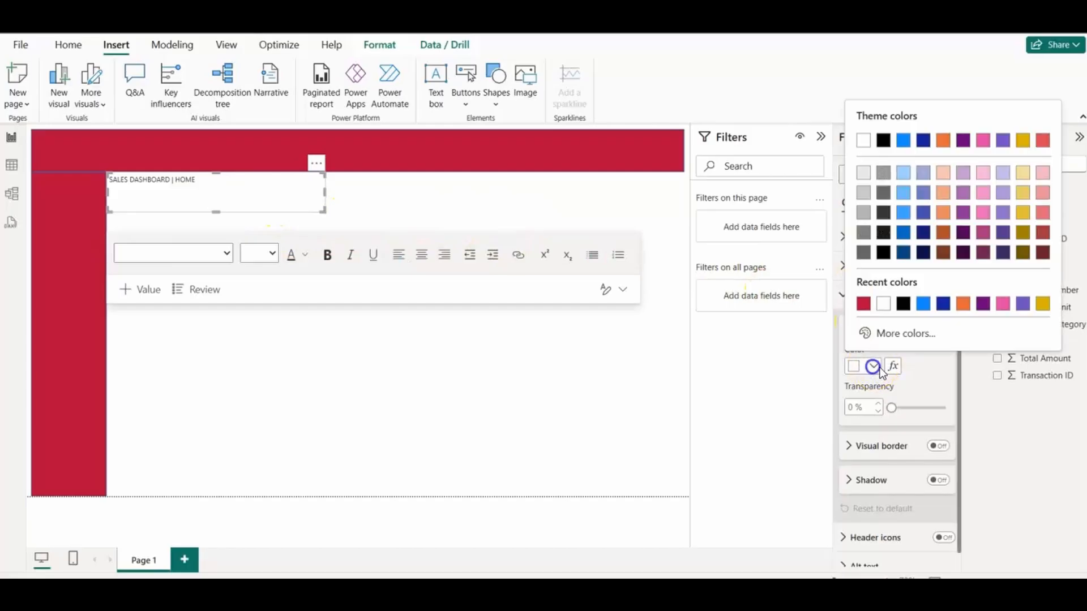
click(863, 306)
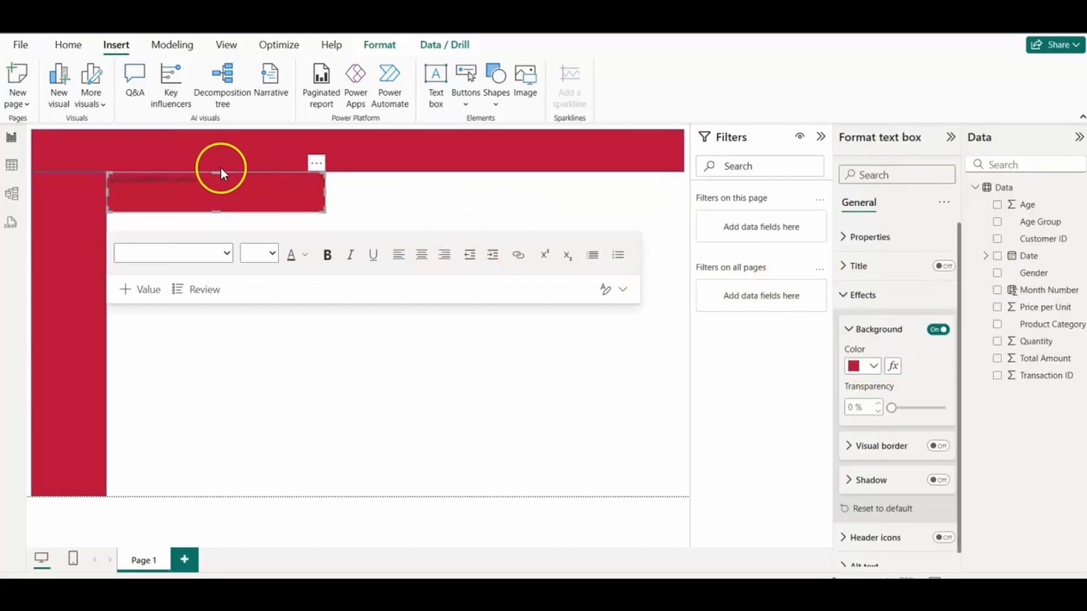
Step: Format the whole dashboard title text as size 20, white, bold and centred
drag(214, 180, 97, 174)
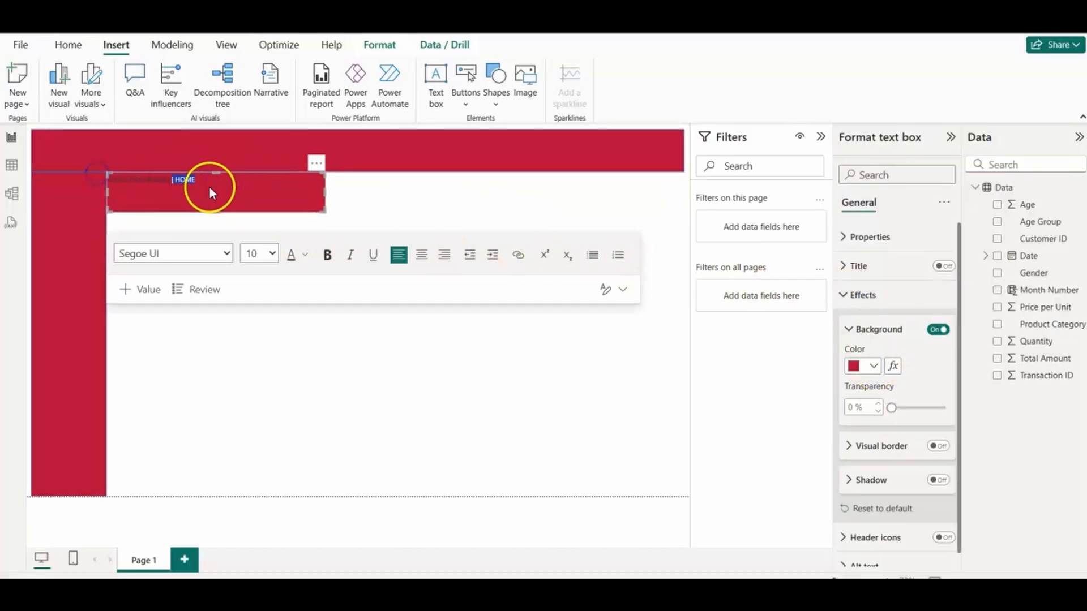
click(175, 218)
drag(110, 171, 107, 171)
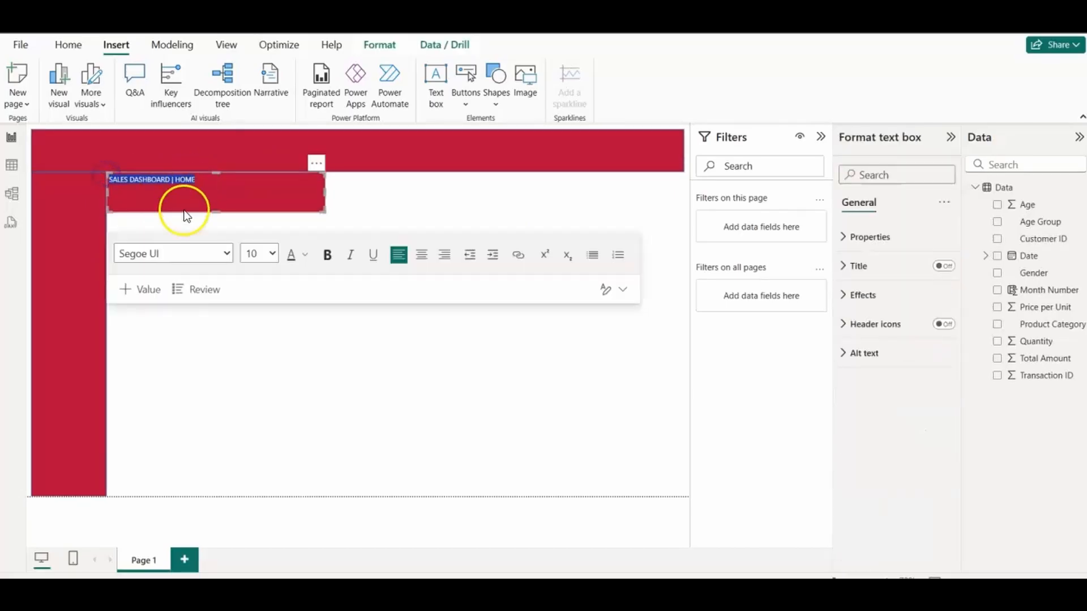
click(274, 255)
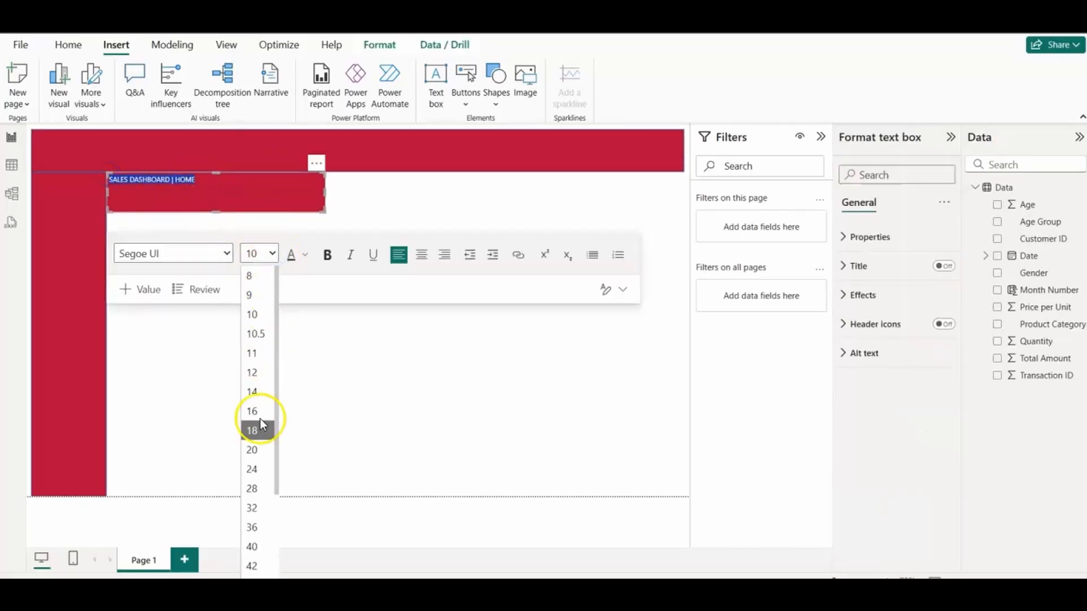
click(259, 450)
click(305, 254)
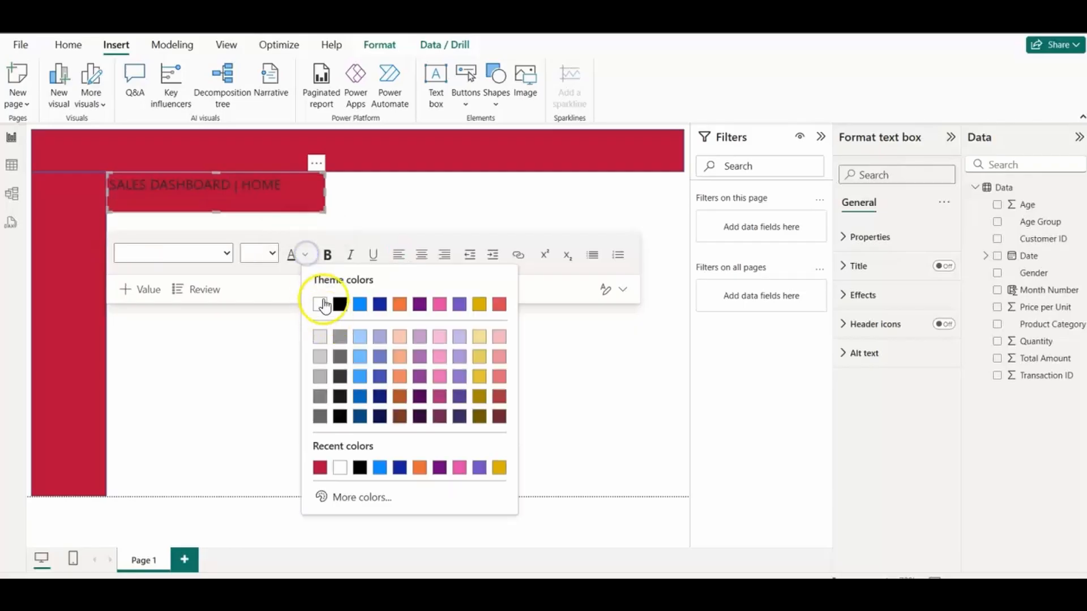
click(322, 300)
click(326, 258)
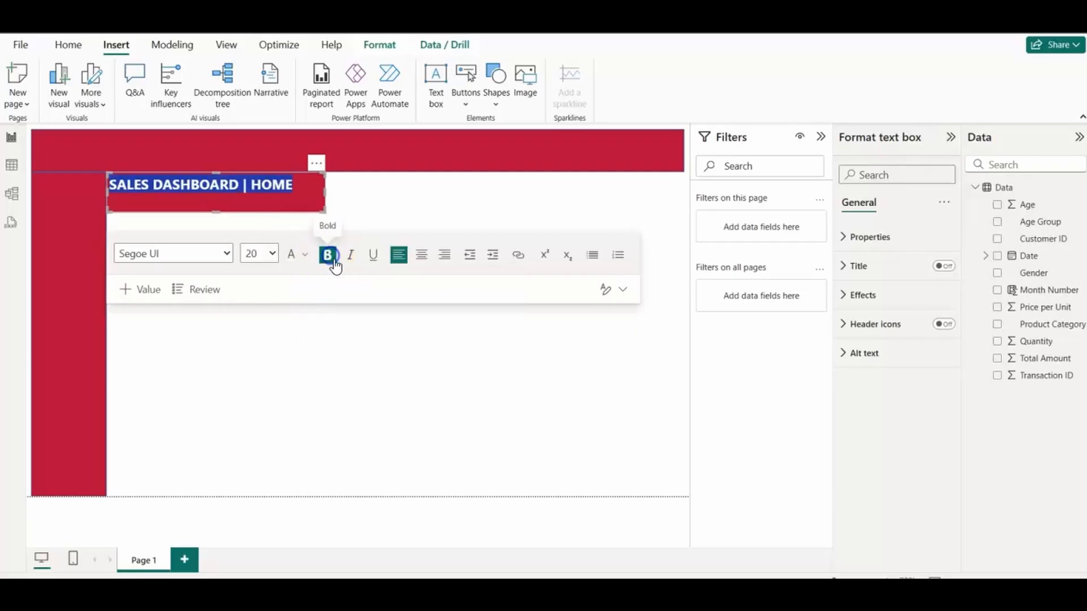
click(424, 258)
Step: Move the title text box into the middle of the header banner and fit it within the banner's height
click(374, 207)
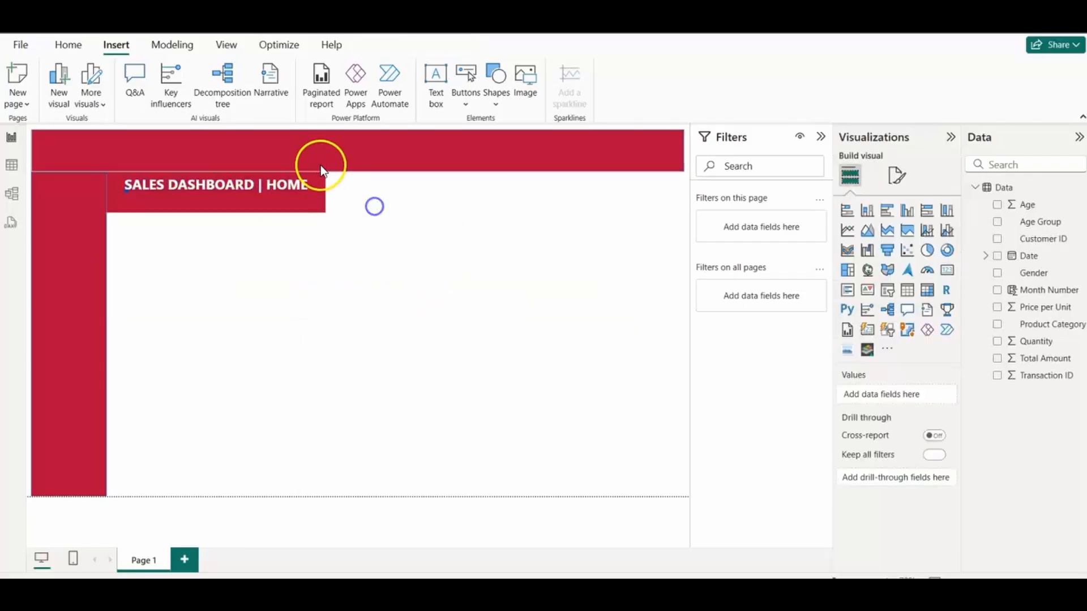
click(320, 165)
drag(315, 162, 385, 143)
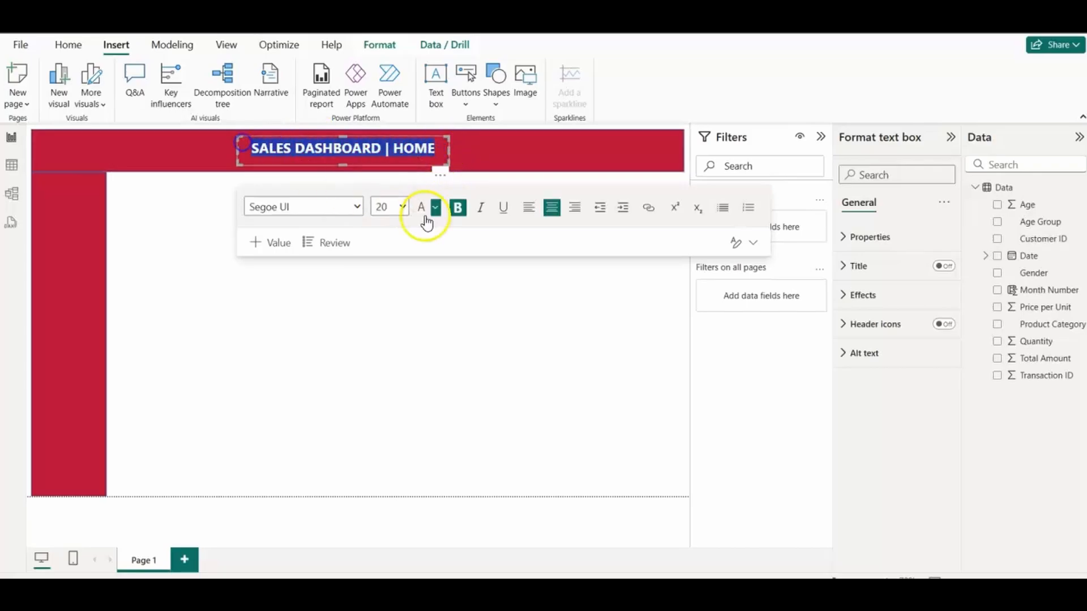
click(360, 347)
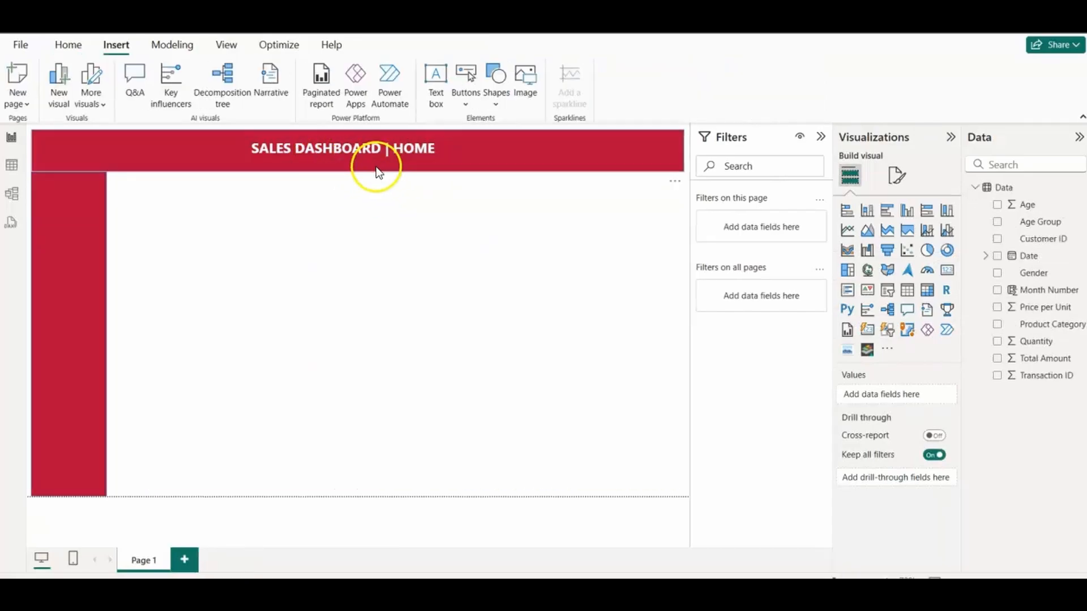
Step: Insert the Easy Store logo image and shrink it to fit at the top of the sidebar
click(73, 221)
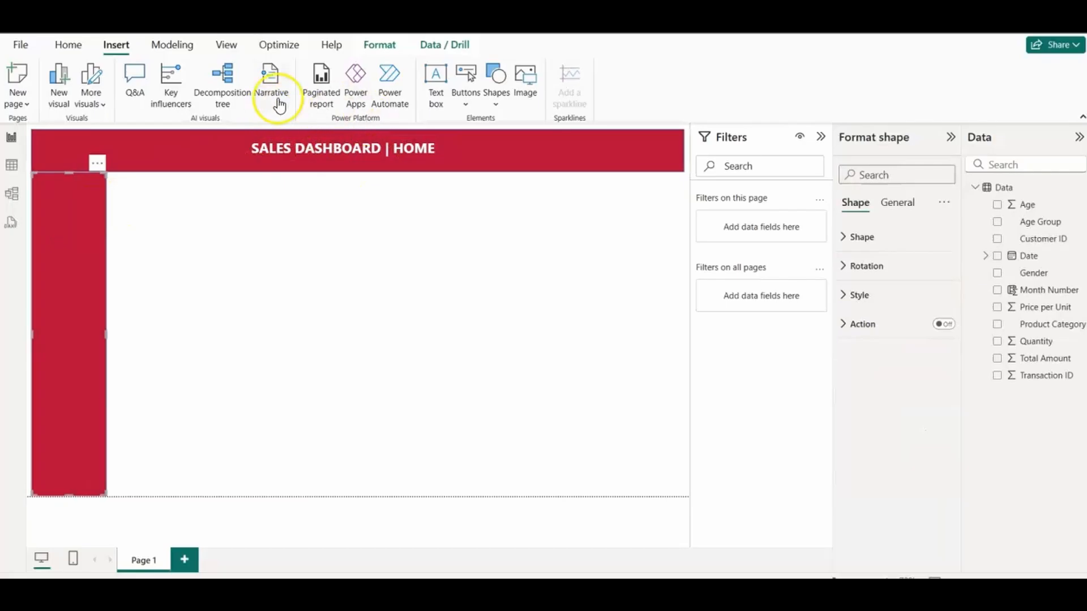
click(527, 93)
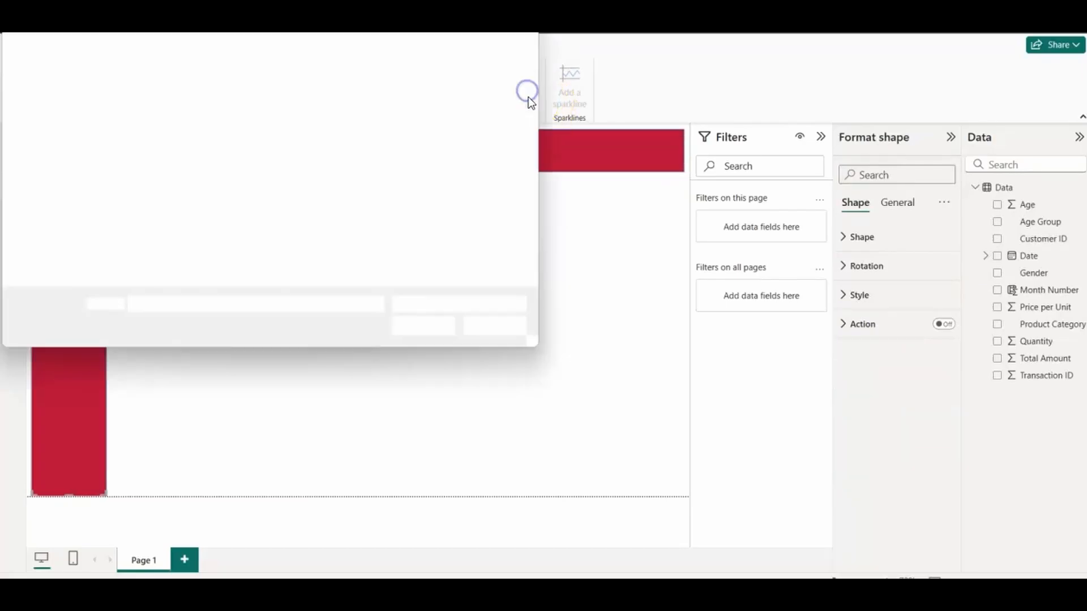
click(164, 134)
click(422, 325)
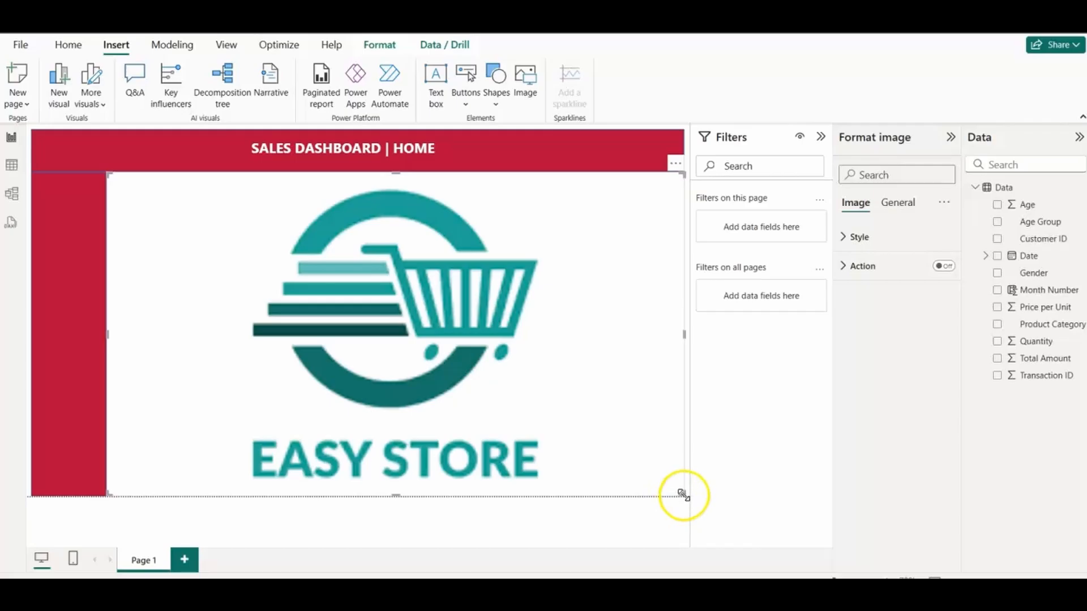
drag(683, 495, 98, 239)
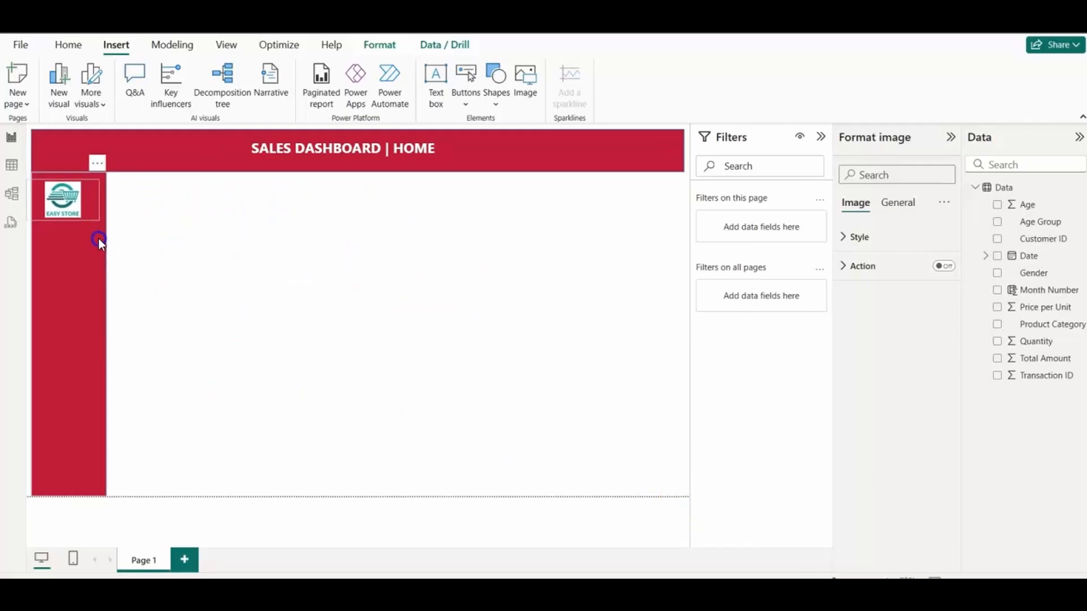
click(275, 263)
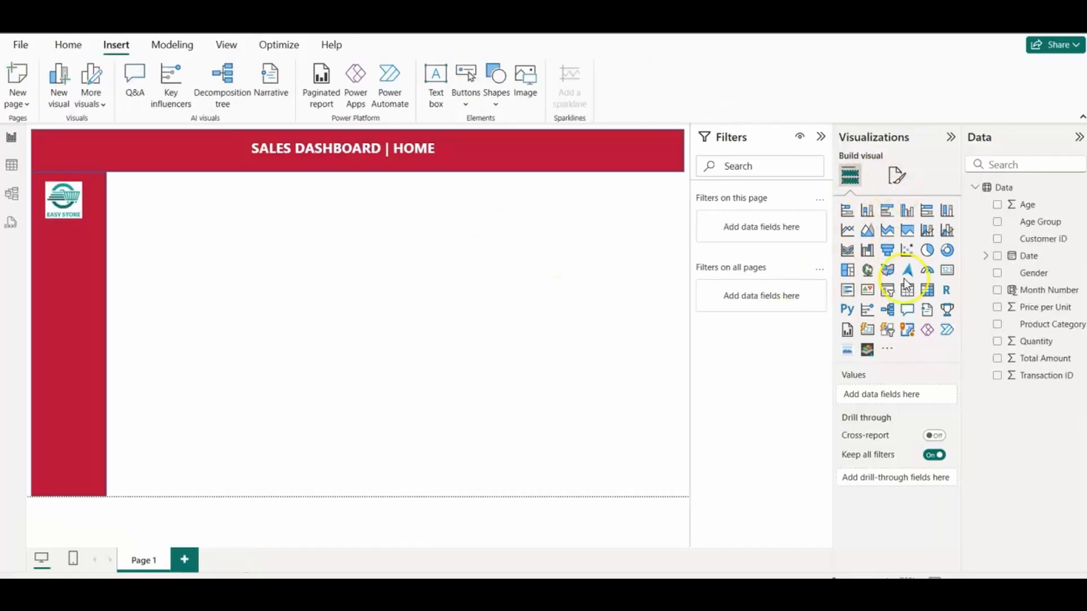
Step: Add a new card visual and shape it into a wide strip just below the header banner
click(869, 333)
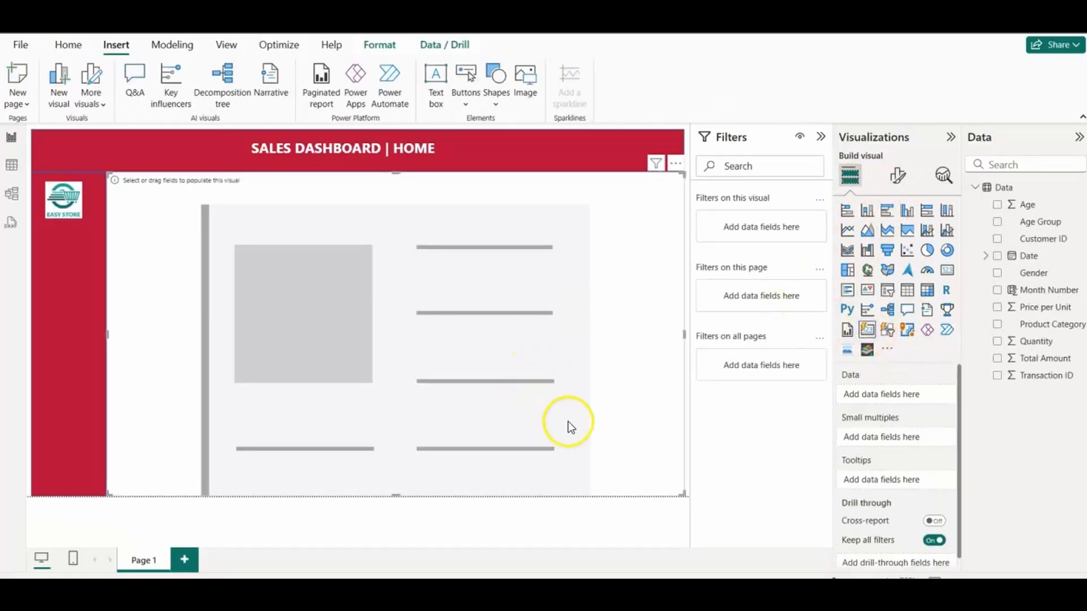
drag(679, 494, 651, 262)
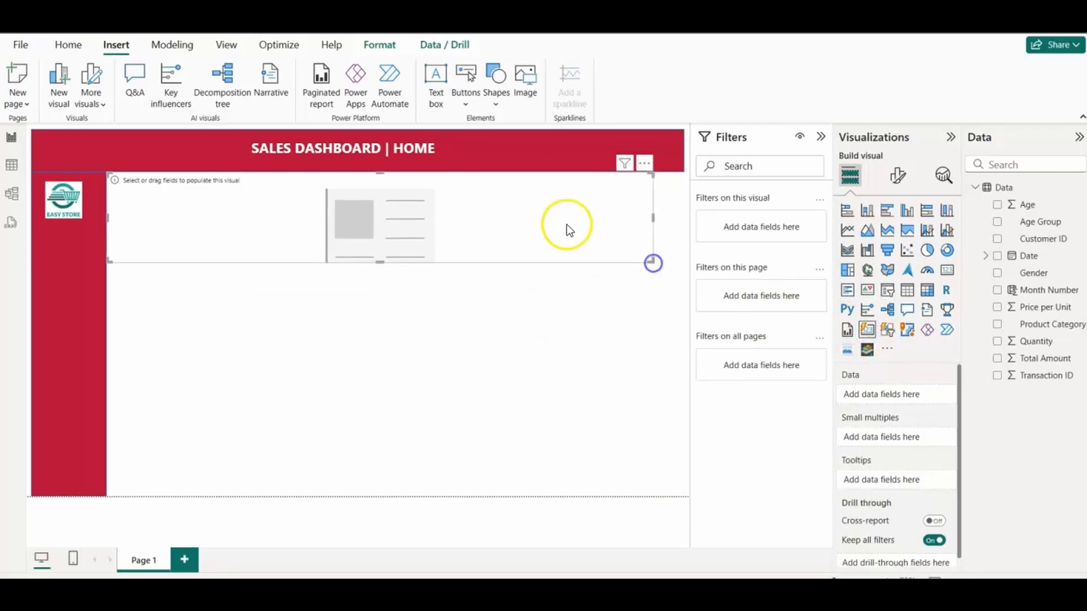
mouse_move(566, 226)
mouse_down()
mouse_move(585, 240)
mouse_move(572, 239)
mouse_up()
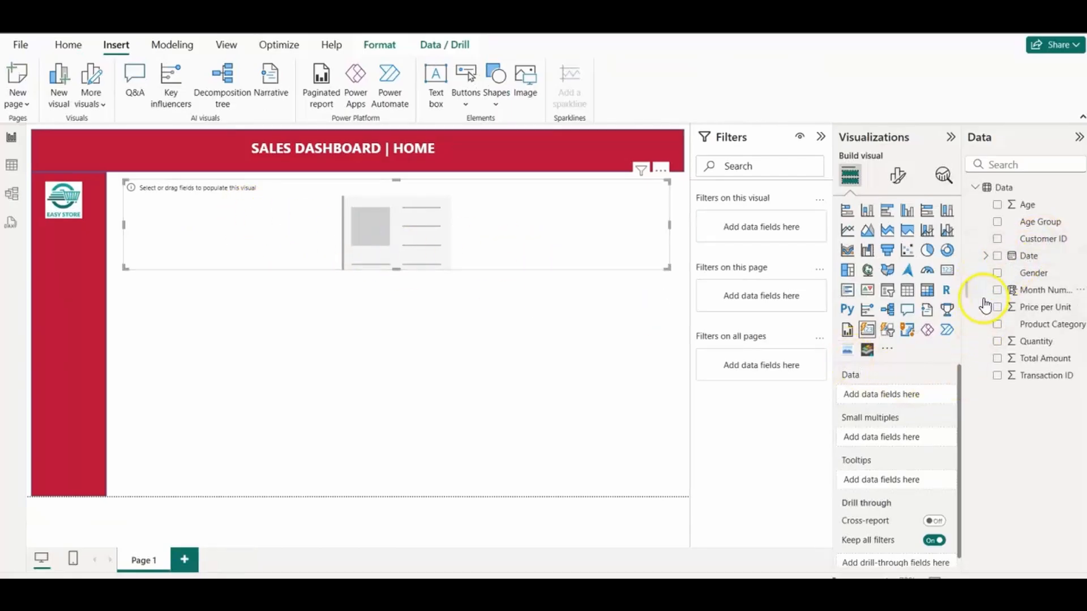
Step: Add the count of Transaction ID to the card and rename the field for this visual as Total transactions
drag(1015, 380, 884, 391)
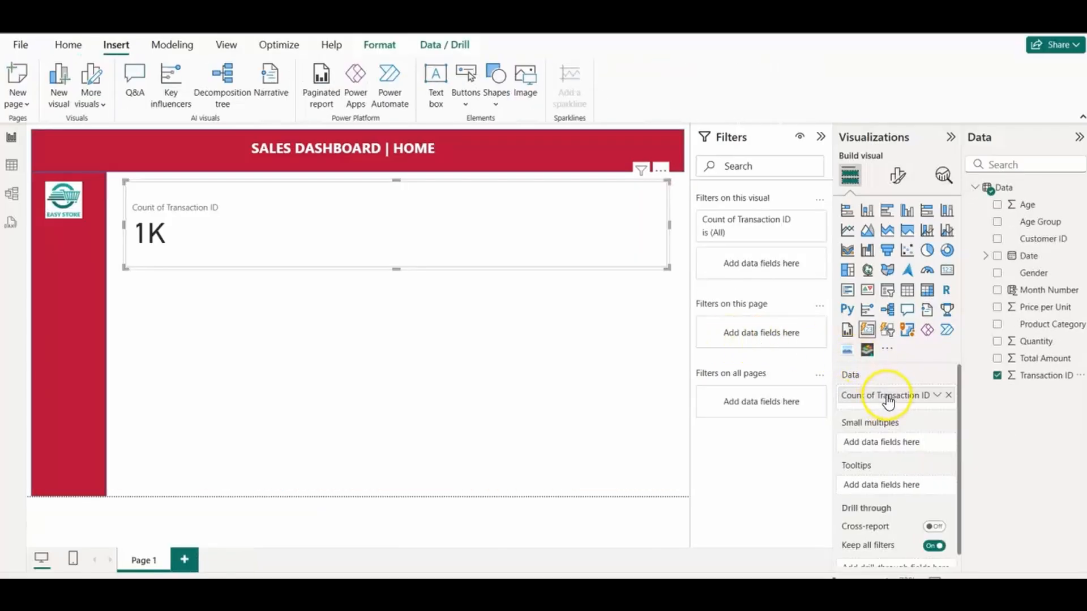
right_click(888, 395)
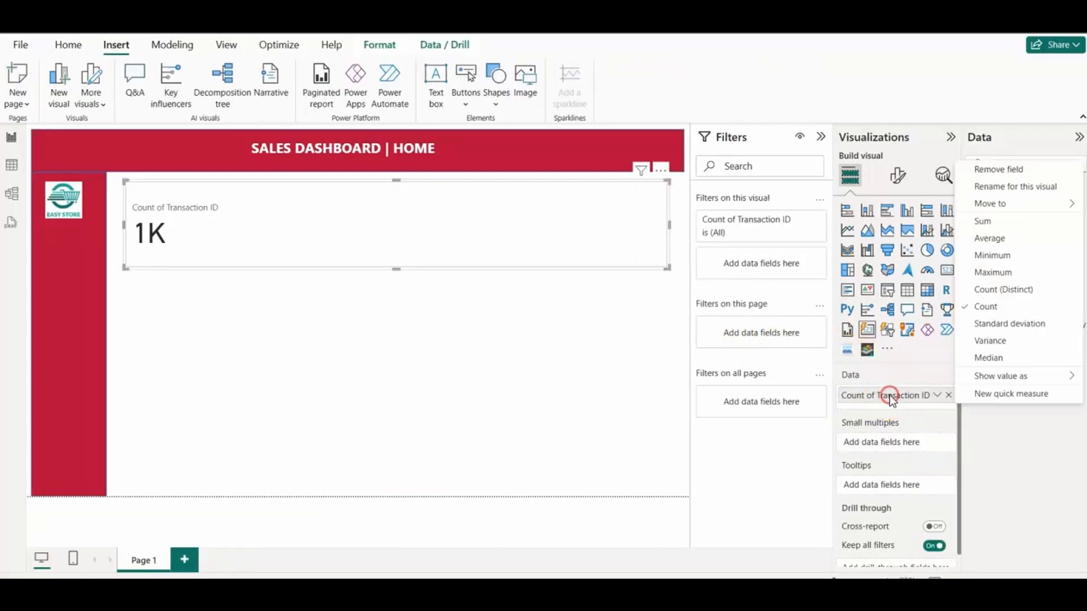
click(992, 191)
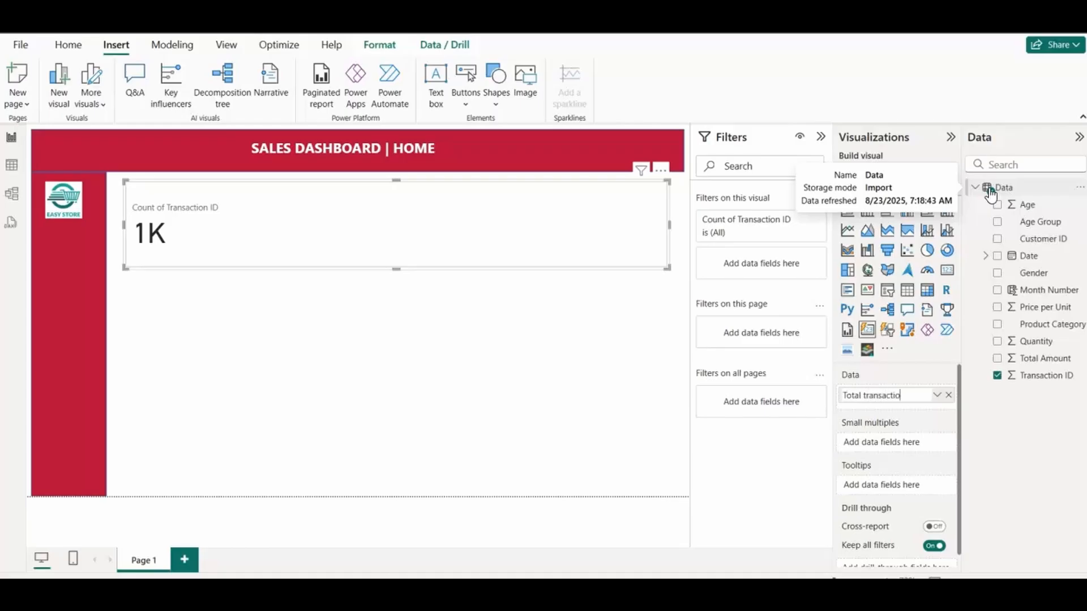
key(Return)
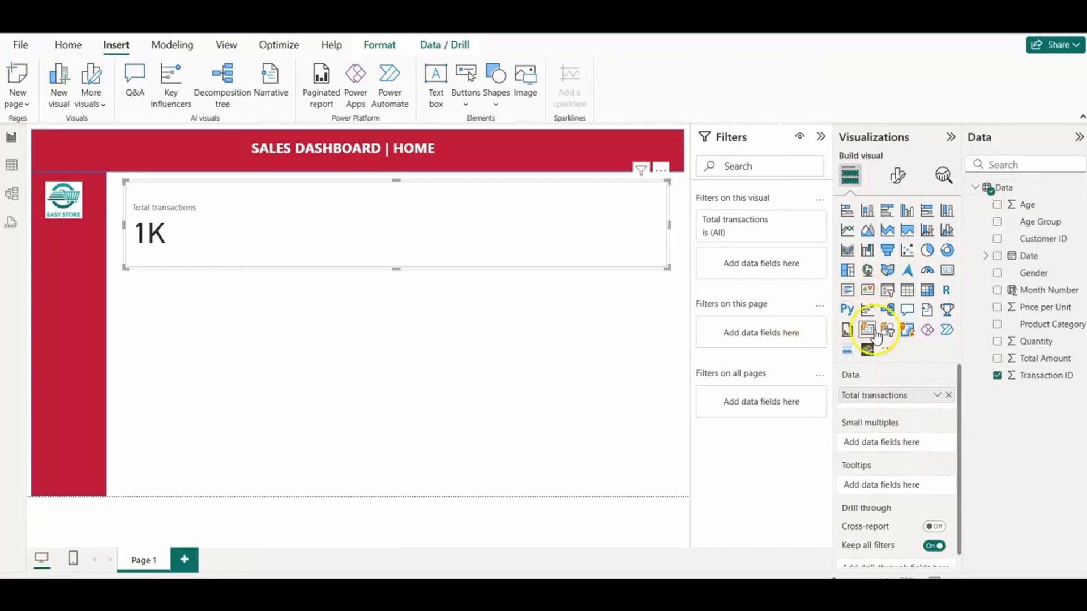
Step: Add the sum of Quantity to the card visual and rename the field for this visual as Total quantity
drag(1039, 347, 886, 413)
right_click(880, 417)
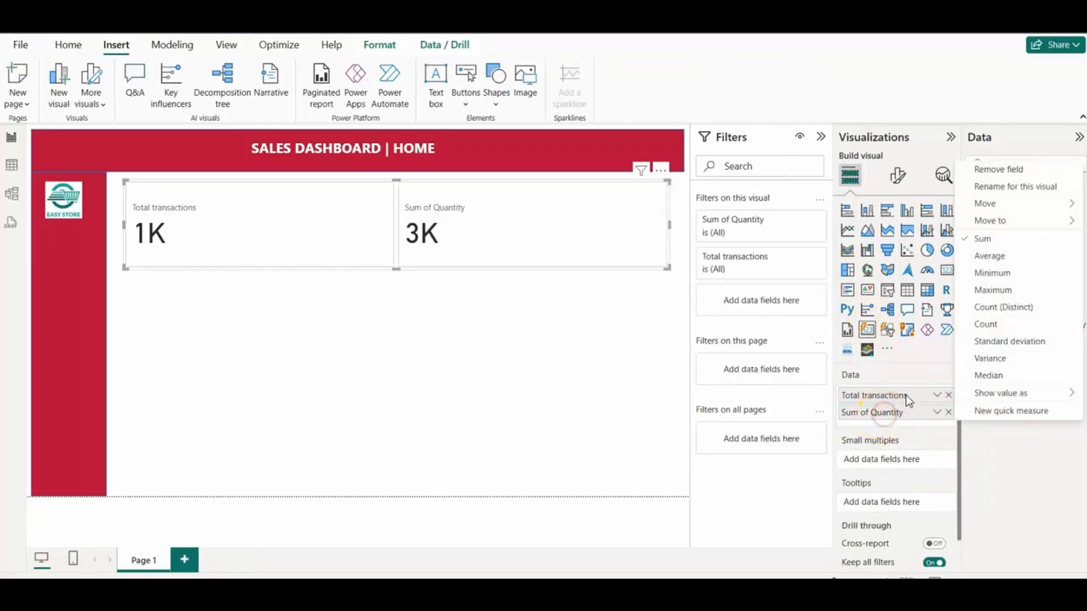
click(1003, 189)
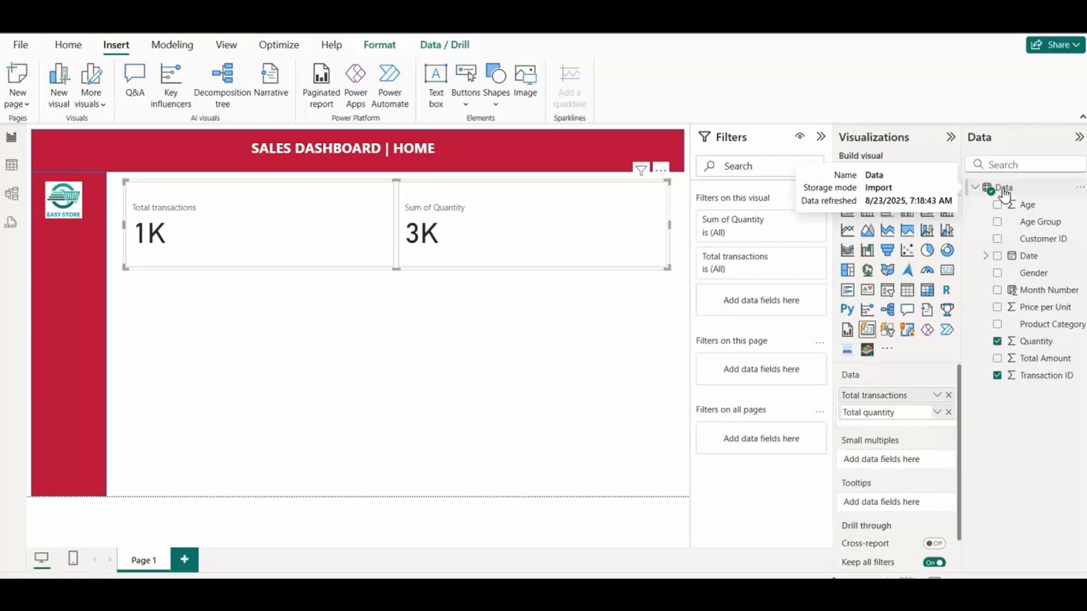
key(Return)
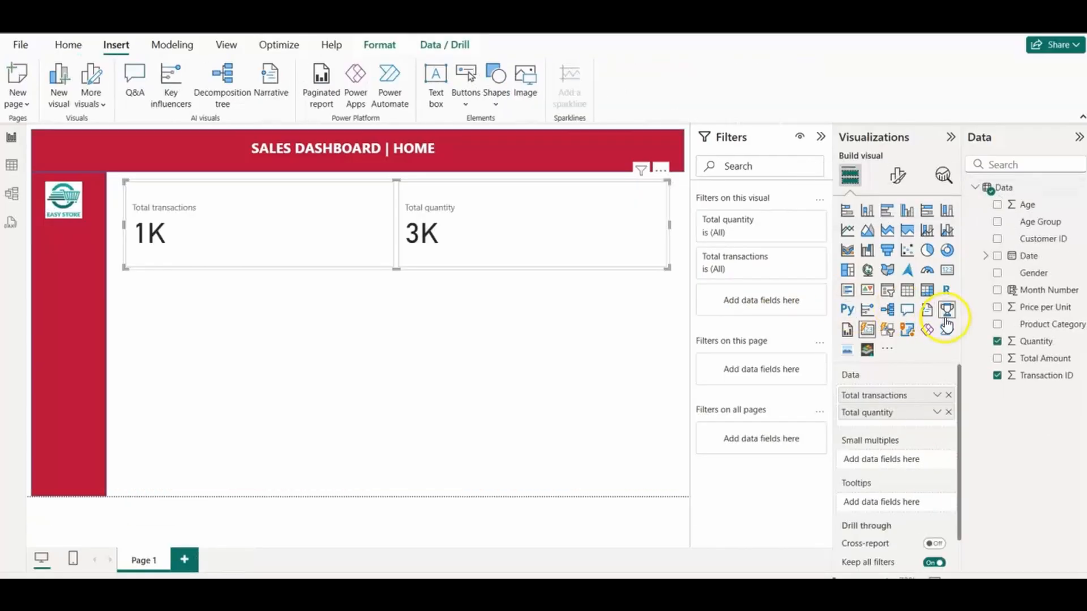
Step: Add the sum of Total Amount to the card visual and rename the field for this visual as Total Amount
drag(1042, 358, 903, 428)
right_click(889, 429)
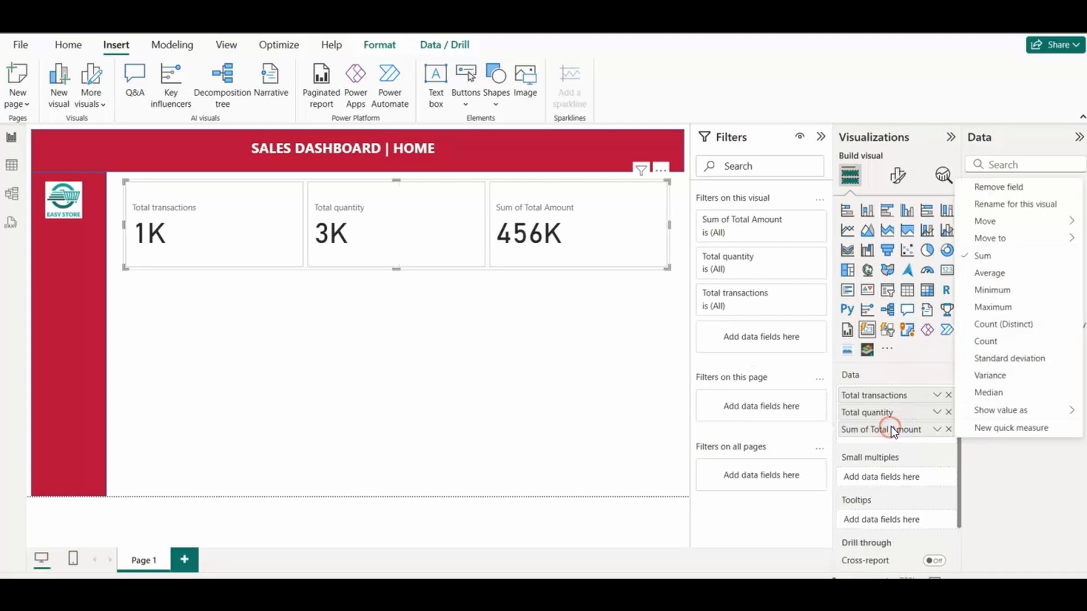
click(1011, 214)
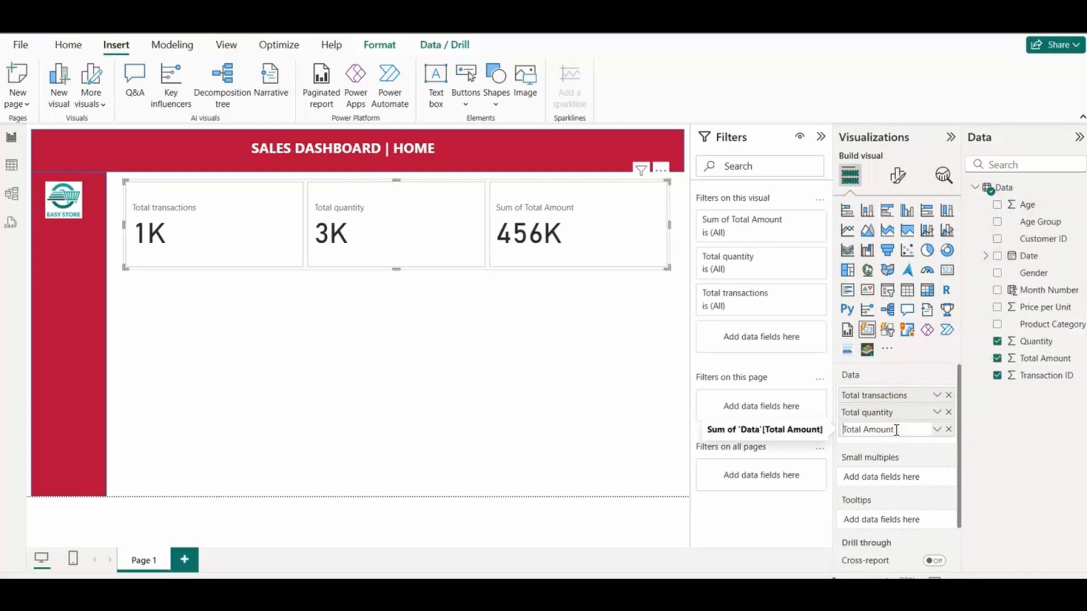
key(Return)
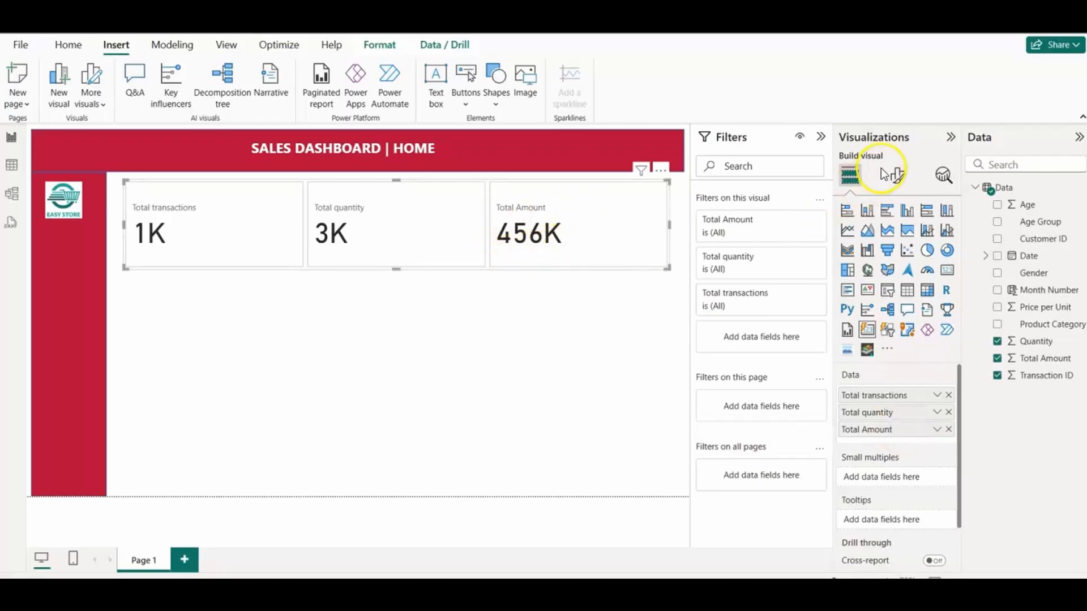
click(897, 175)
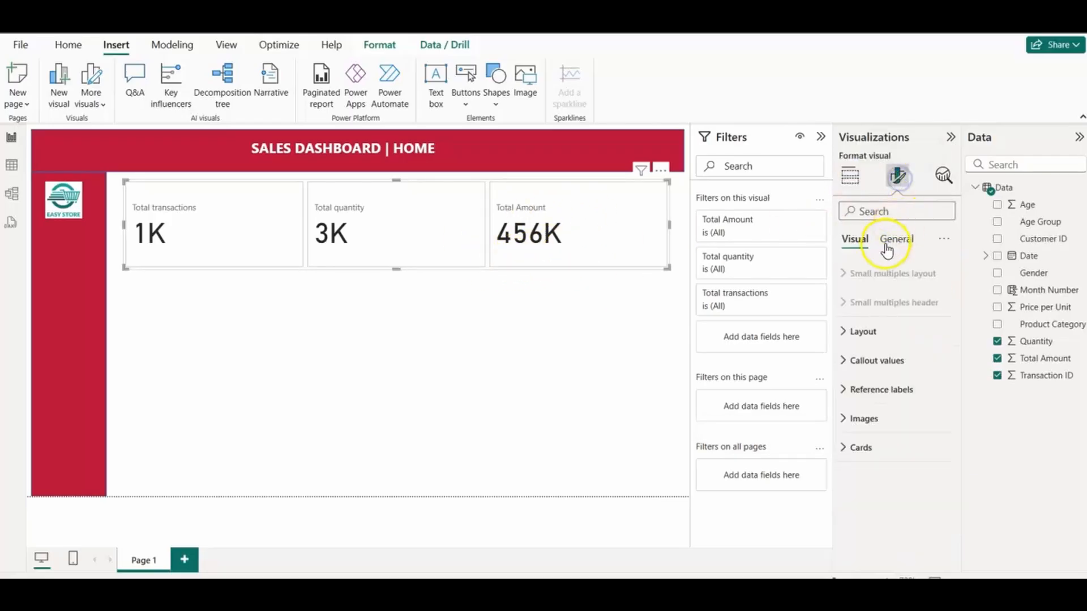
click(850, 331)
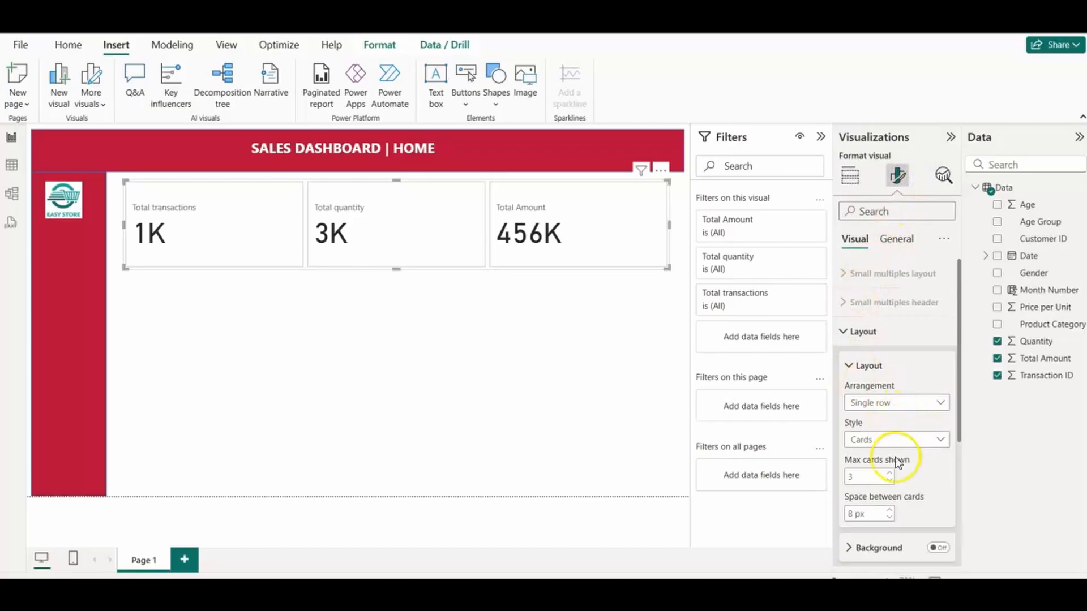
click(849, 367)
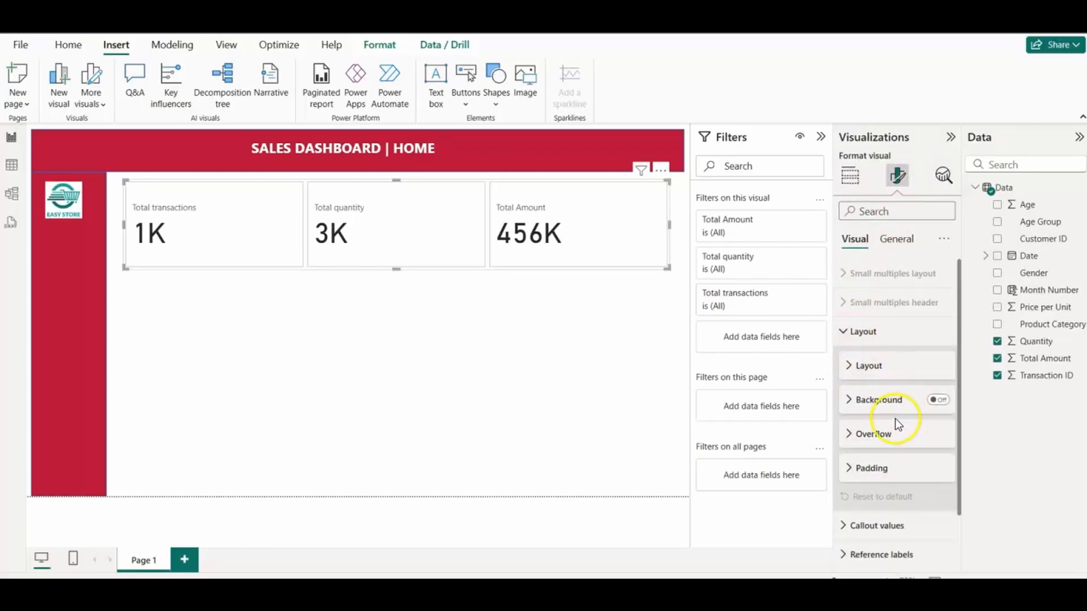
click(850, 400)
click(852, 399)
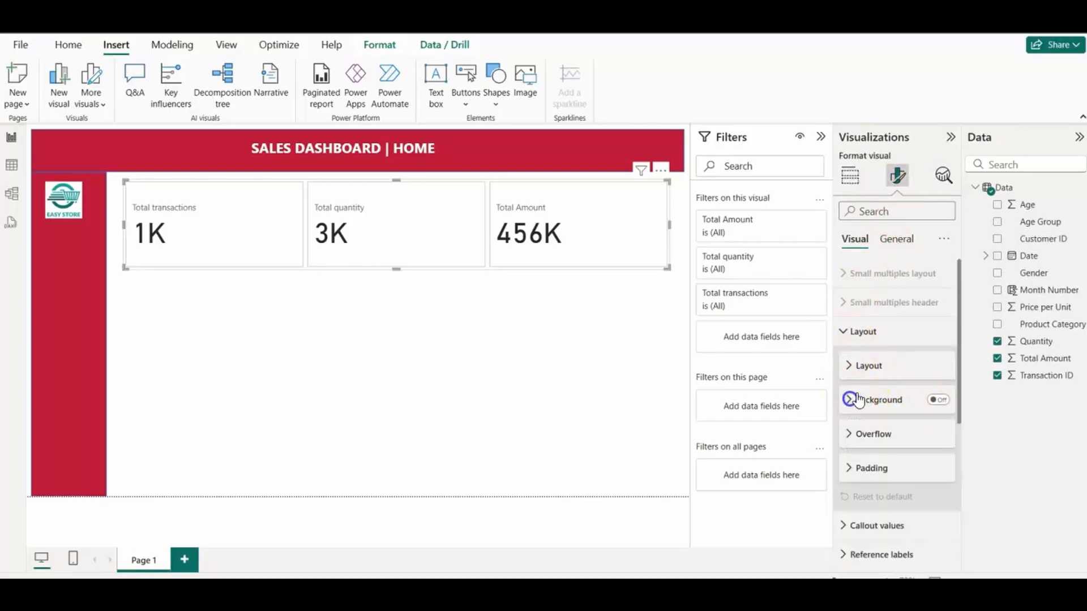
click(843, 331)
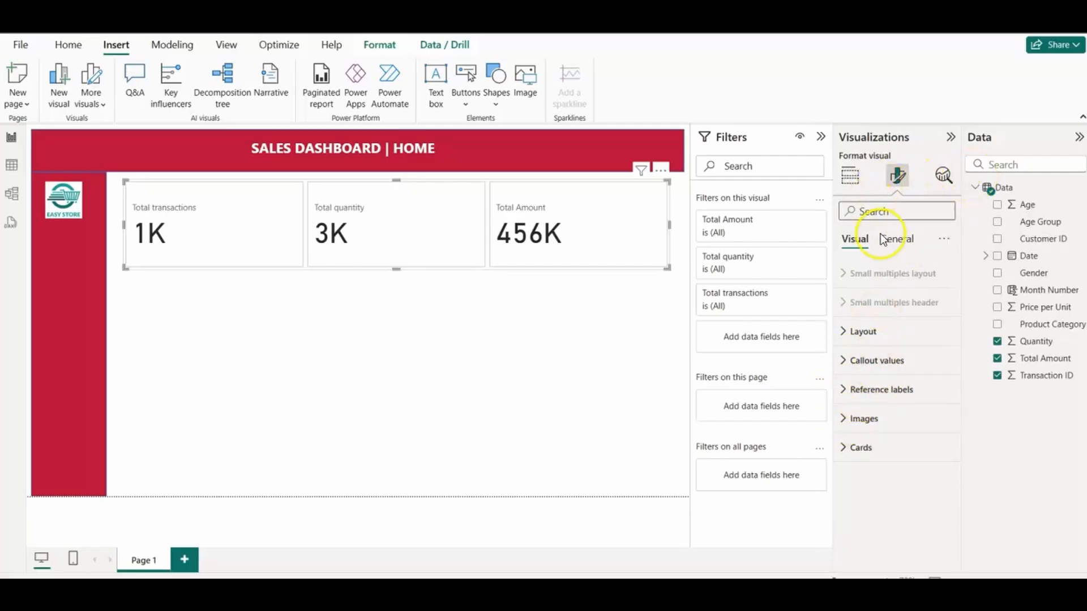
Step: Try the header's red as the background behind the whole card visual and set it back to white
click(895, 238)
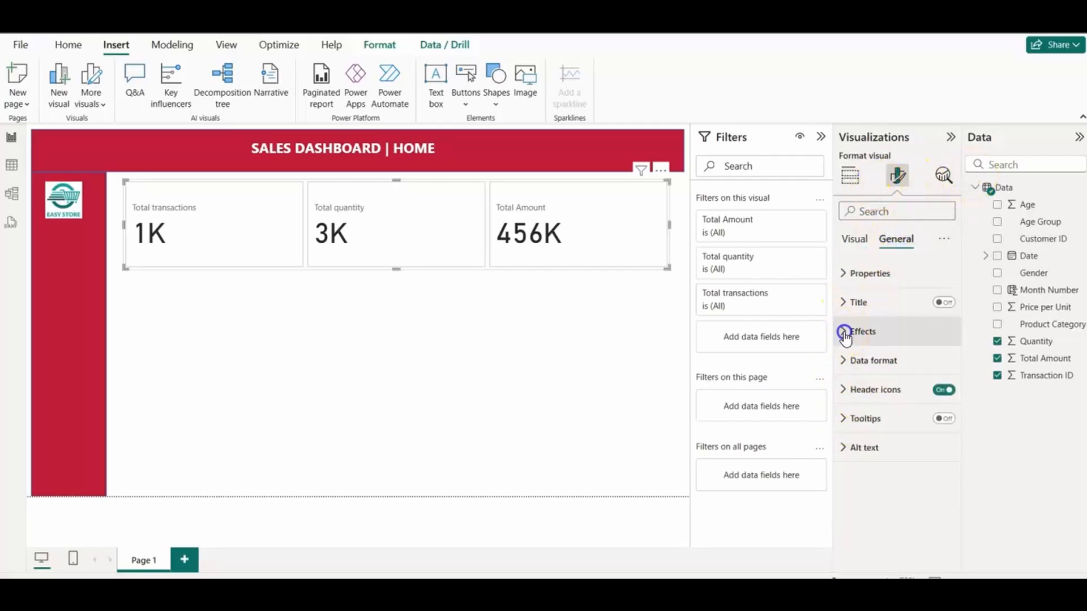
click(844, 332)
click(874, 402)
click(884, 339)
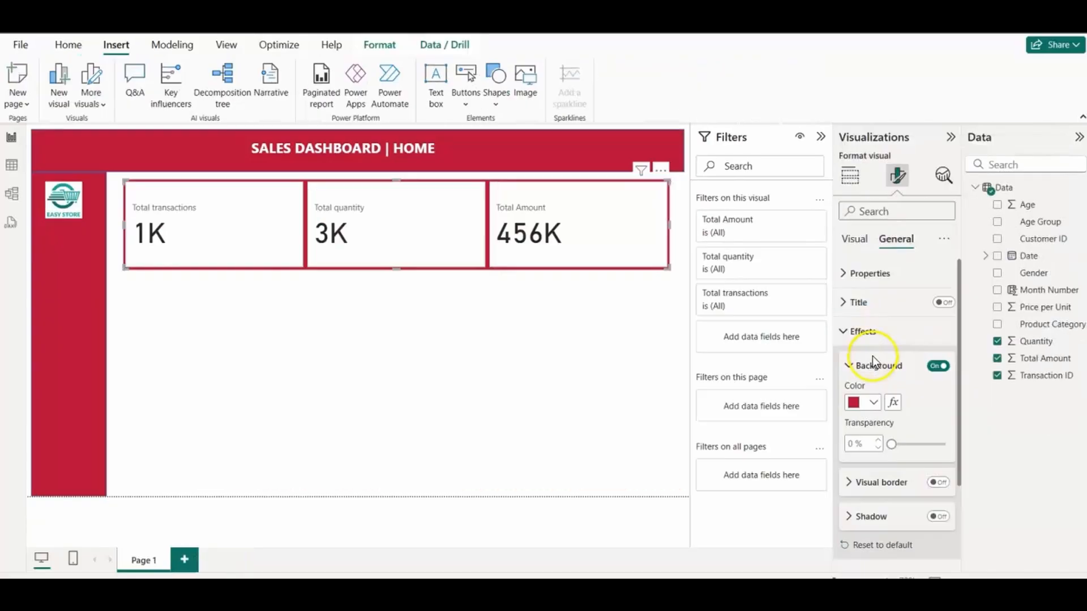
click(872, 403)
click(863, 339)
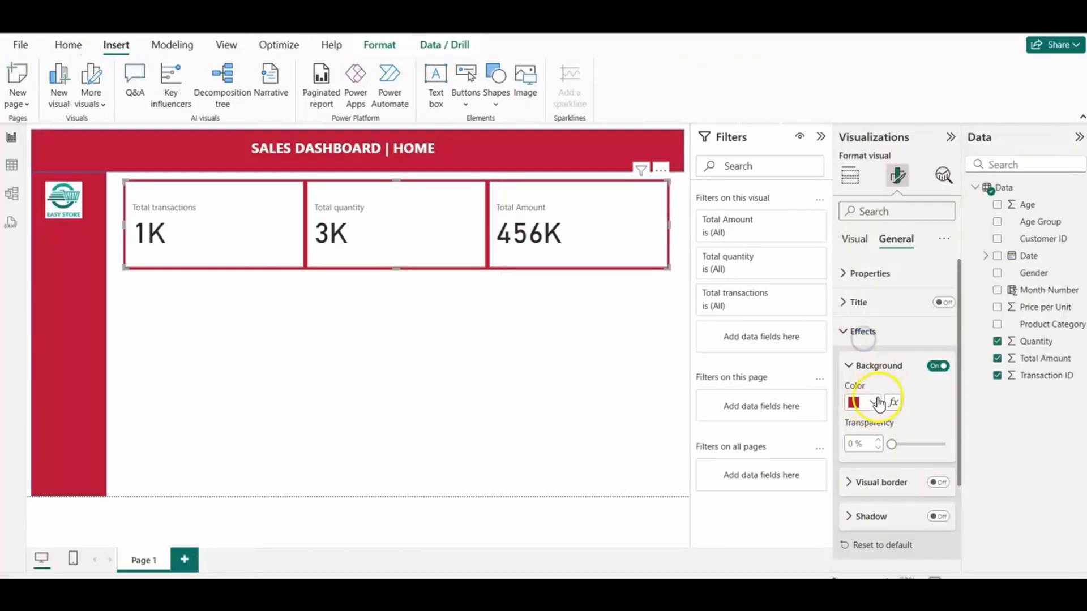
click(874, 403)
click(908, 339)
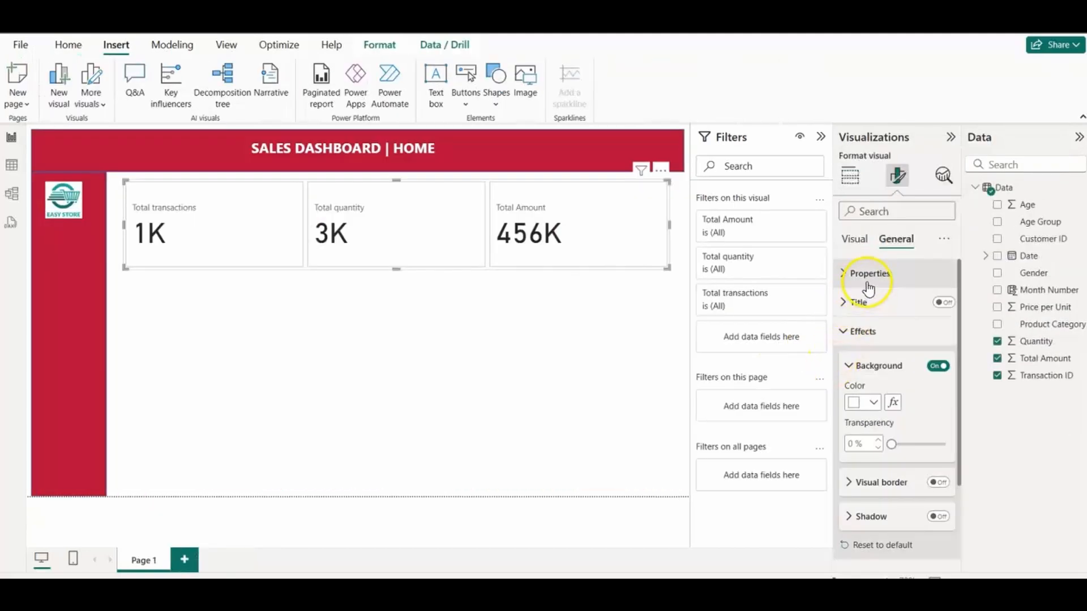
click(845, 333)
Step: Change the shape of all cards to Rounded Rectangle and make the card strip slightly wider and shorter
click(854, 239)
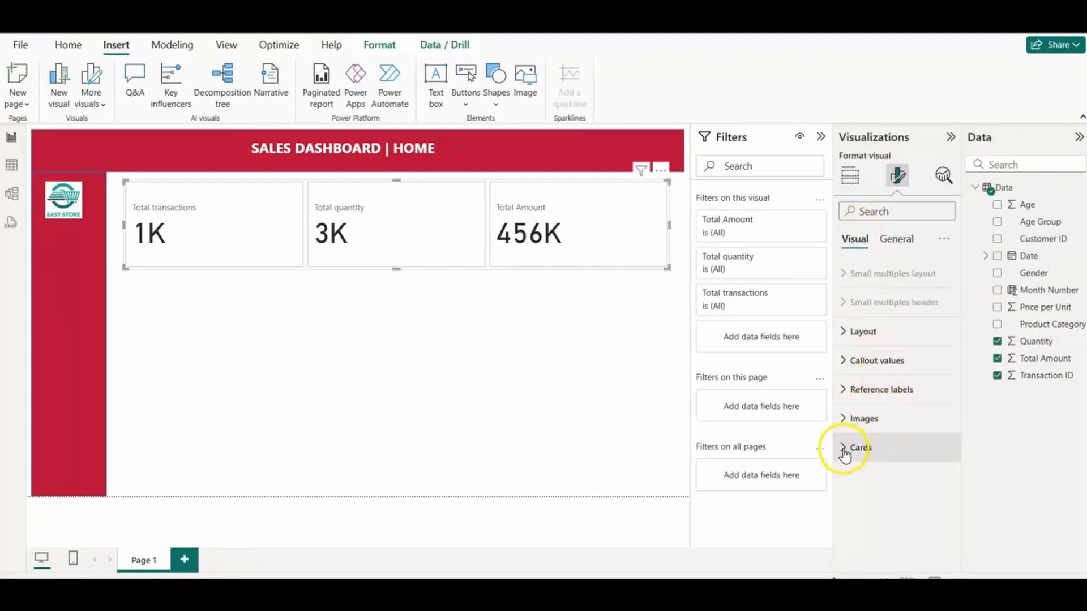
click(844, 447)
drag(960, 322, 948, 425)
click(936, 349)
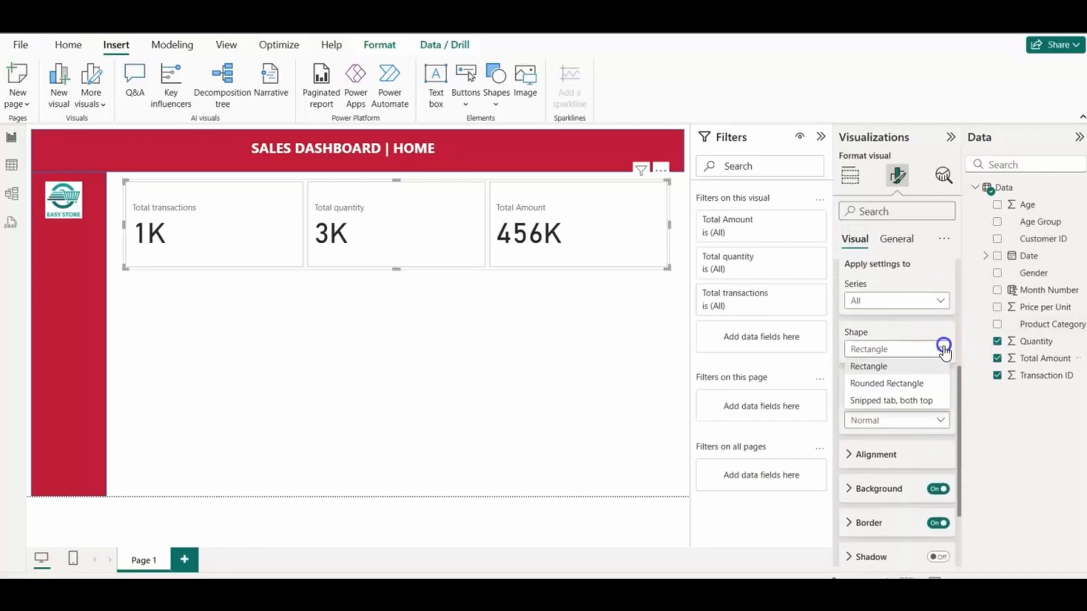
click(900, 384)
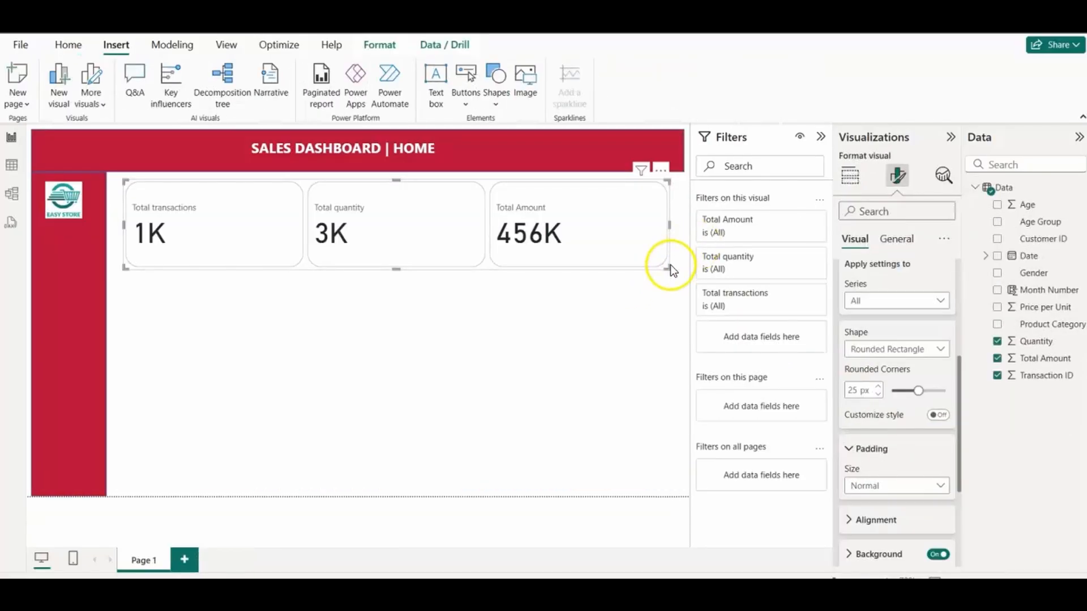
drag(670, 265, 679, 242)
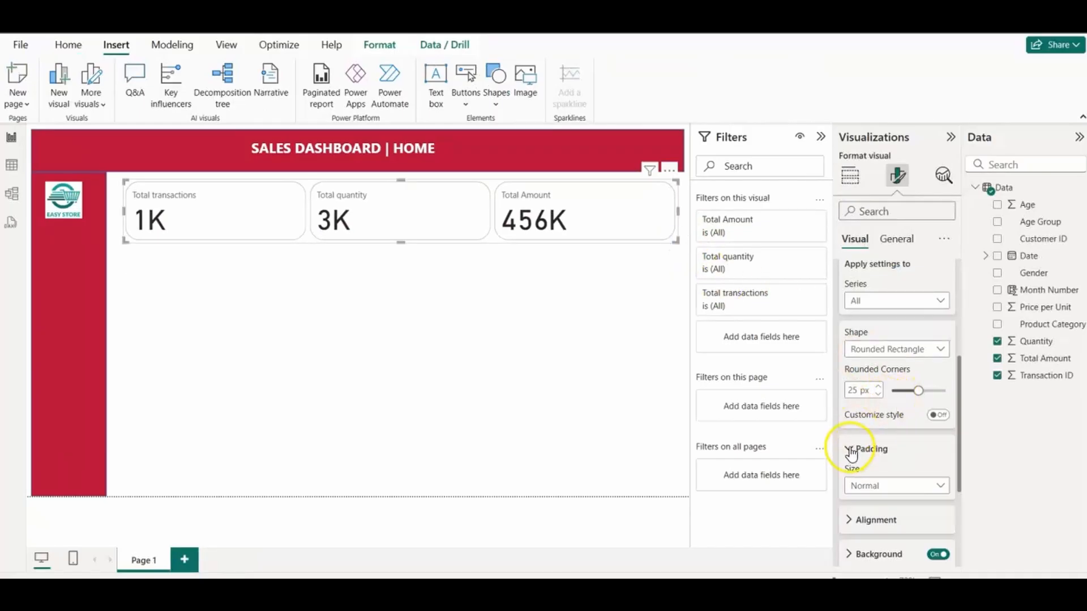
Step: Fill the background of all cards with a light red theme color
drag(958, 395, 943, 466)
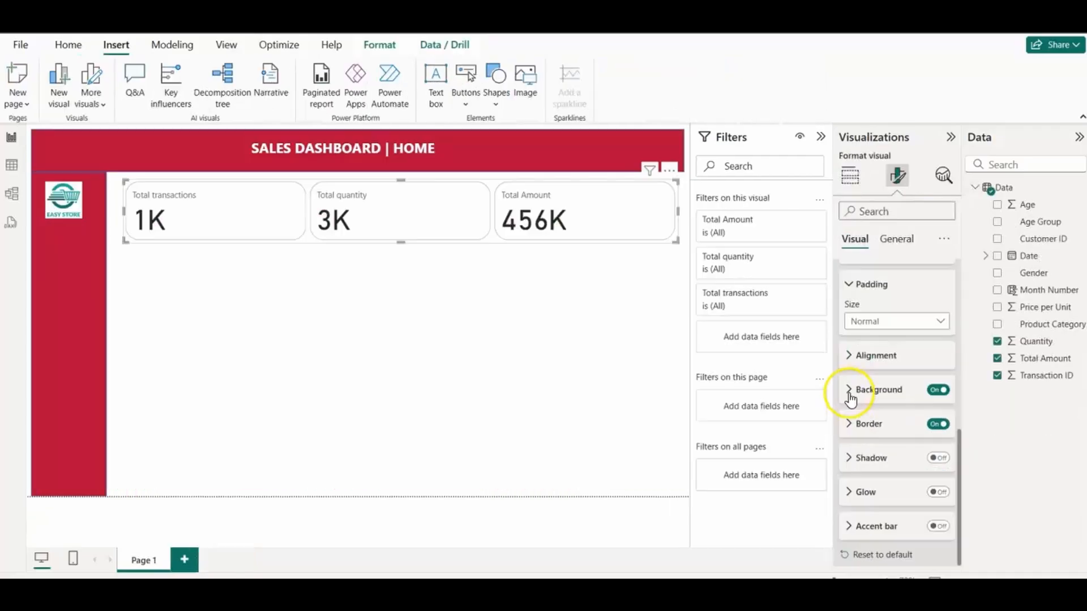
click(853, 390)
click(873, 426)
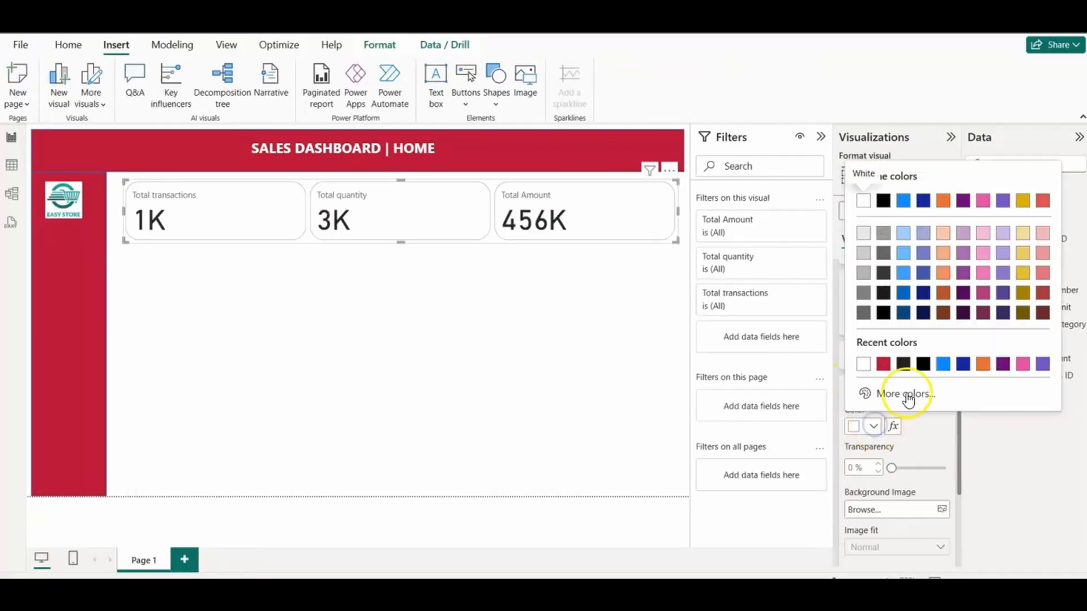
click(1041, 255)
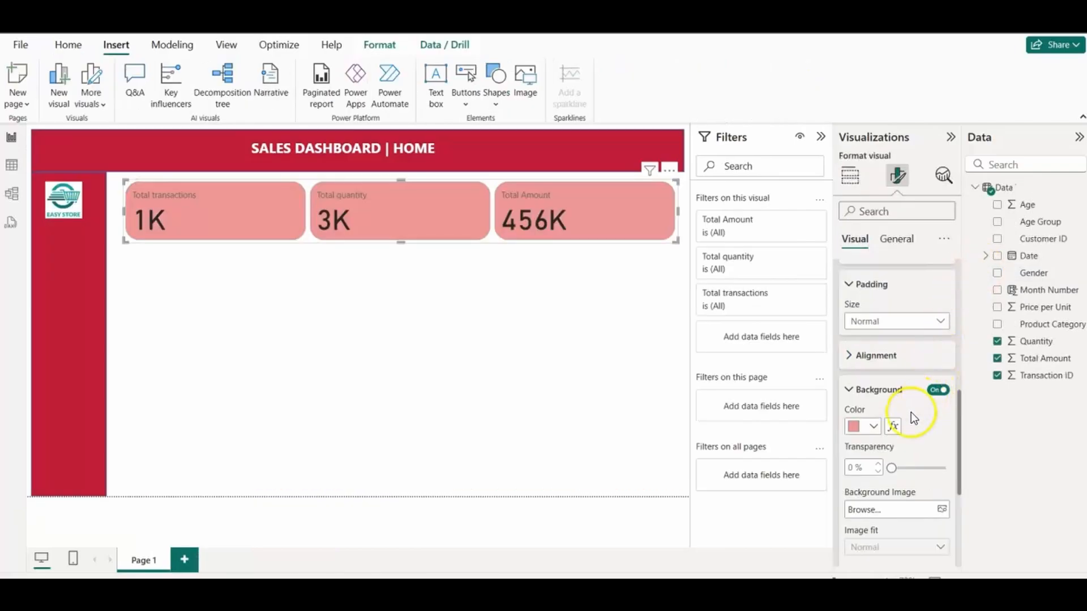
click(850, 389)
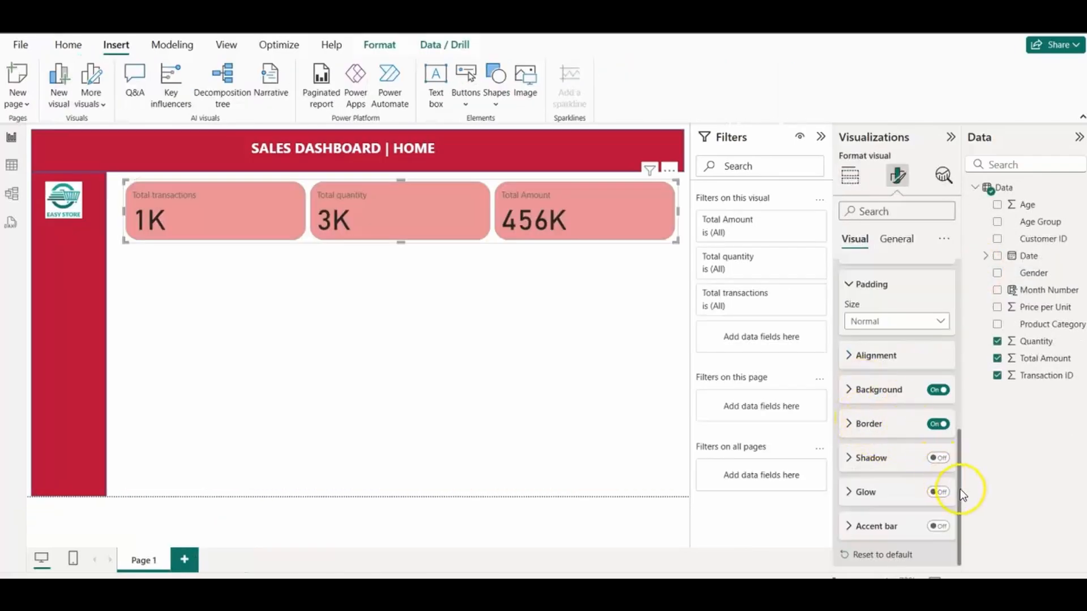
Step: Set the border color of all cards to the same red as the header banner
drag(960, 491, 952, 509)
click(848, 422)
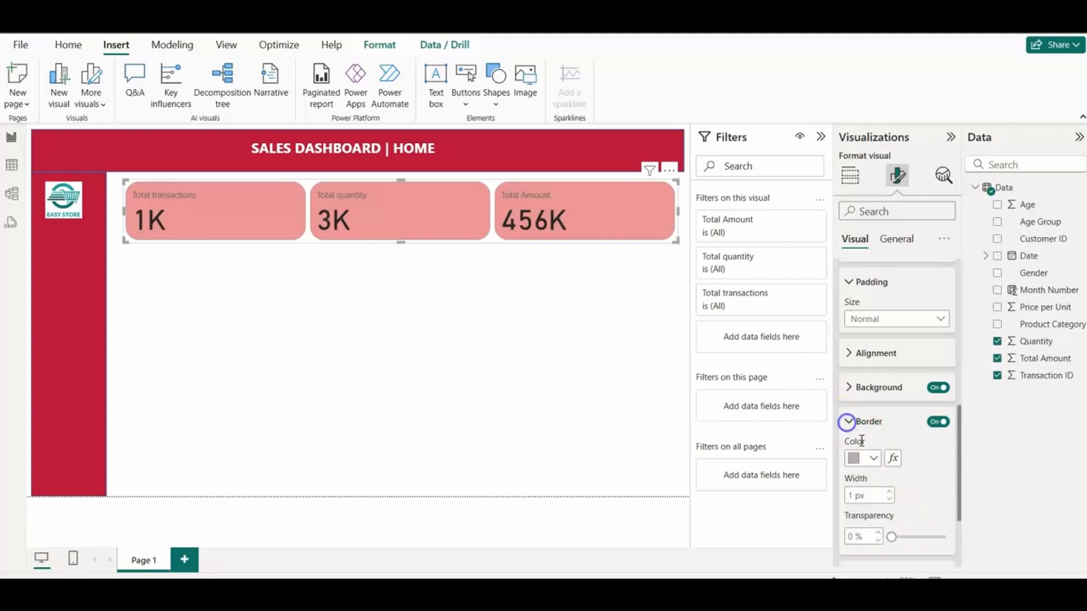
click(874, 458)
click(905, 395)
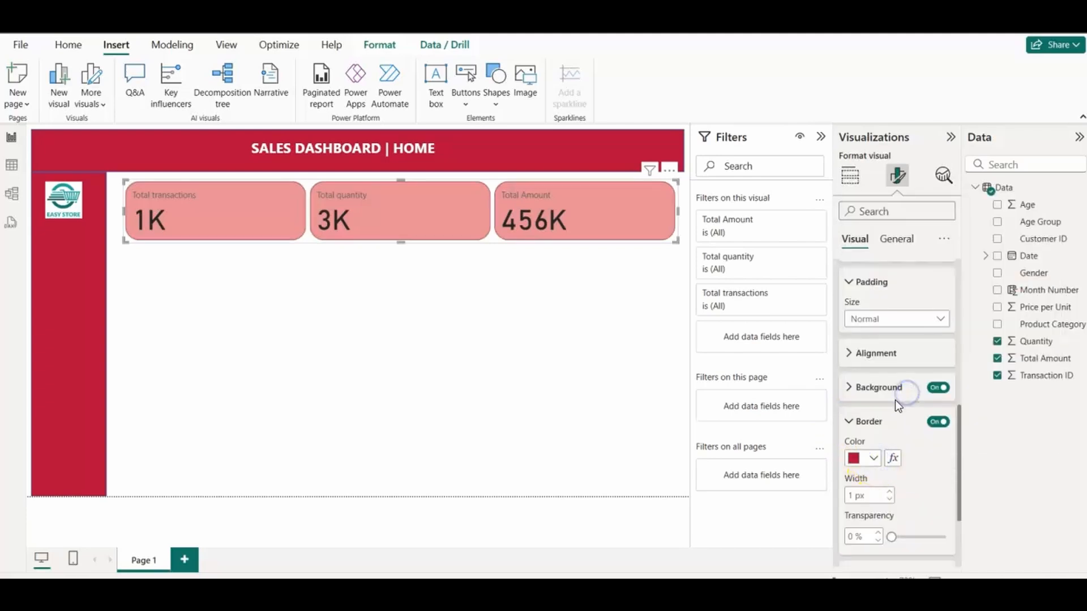
click(850, 421)
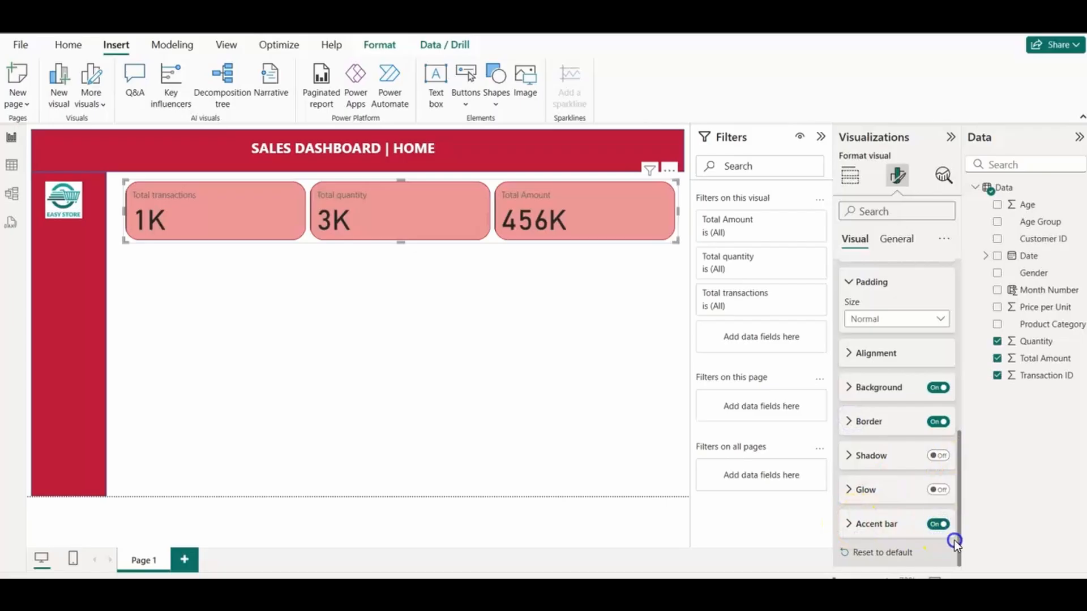
Step: Give all cards a left accent bar in the header's red, 8 px wide, and deselect the visual
click(852, 524)
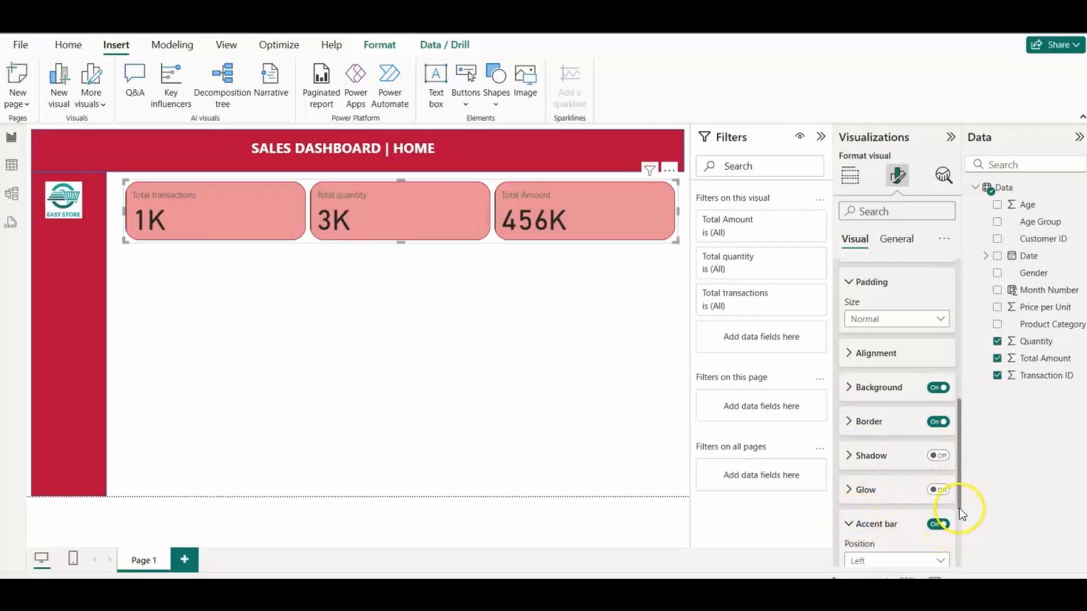
drag(961, 530, 954, 533)
scroll(941, 534, down, 2)
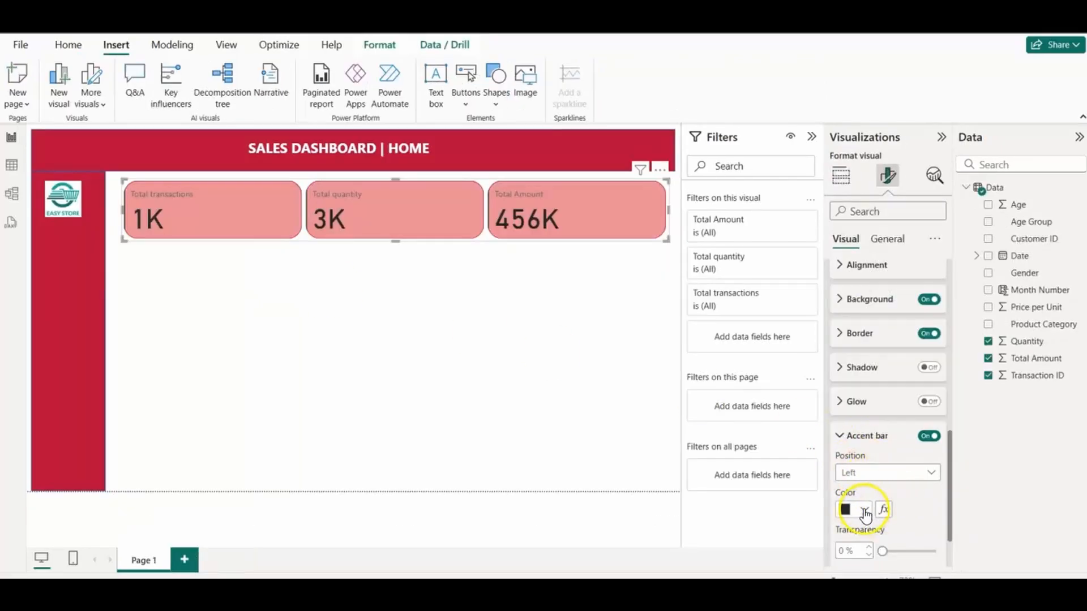
click(864, 509)
click(854, 447)
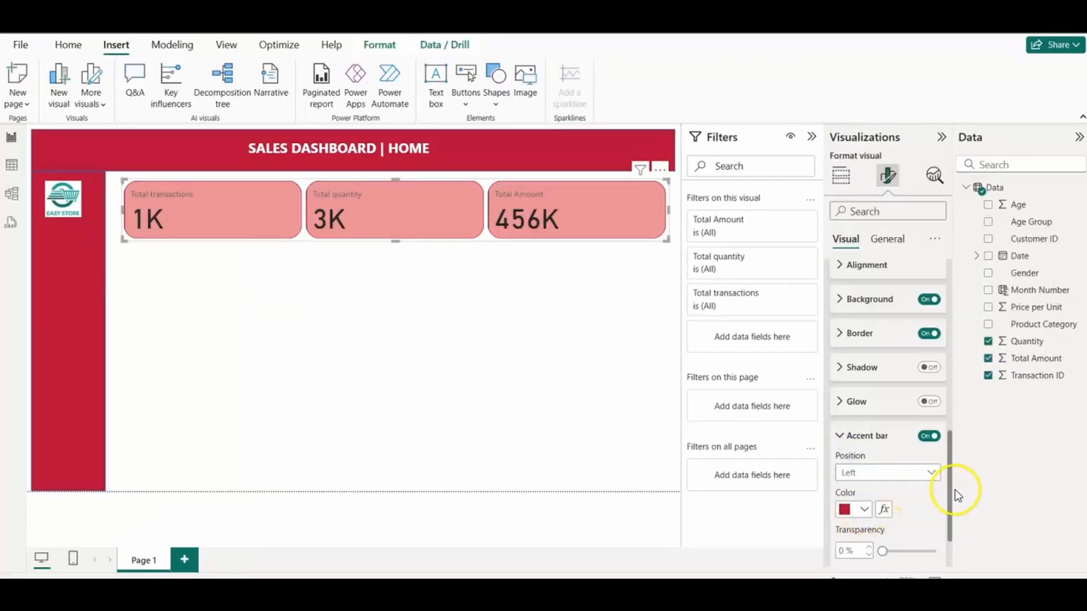
drag(954, 492, 944, 528)
click(844, 524)
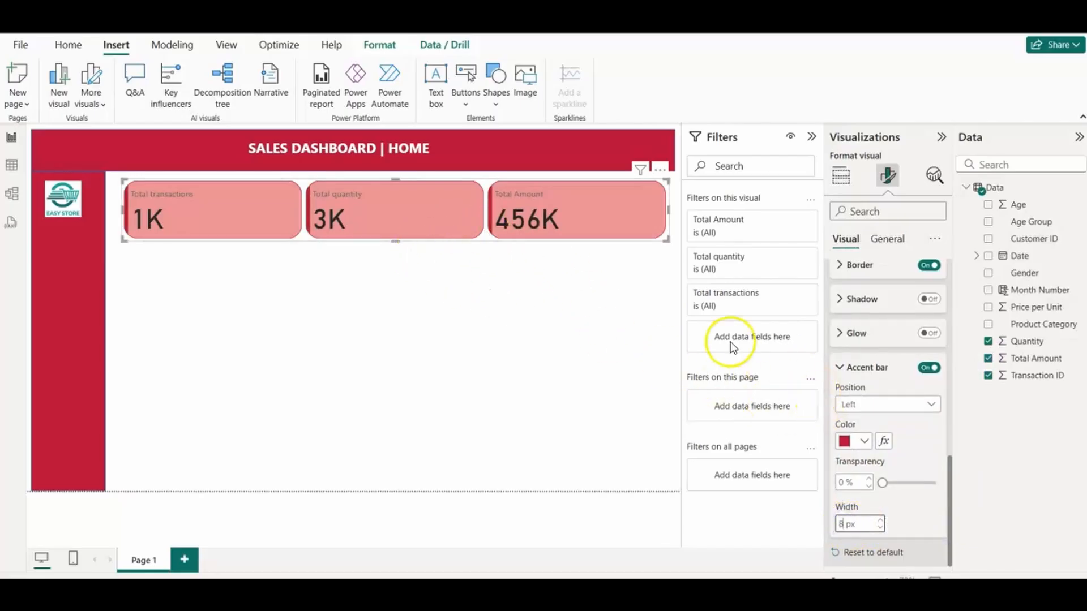
click(467, 304)
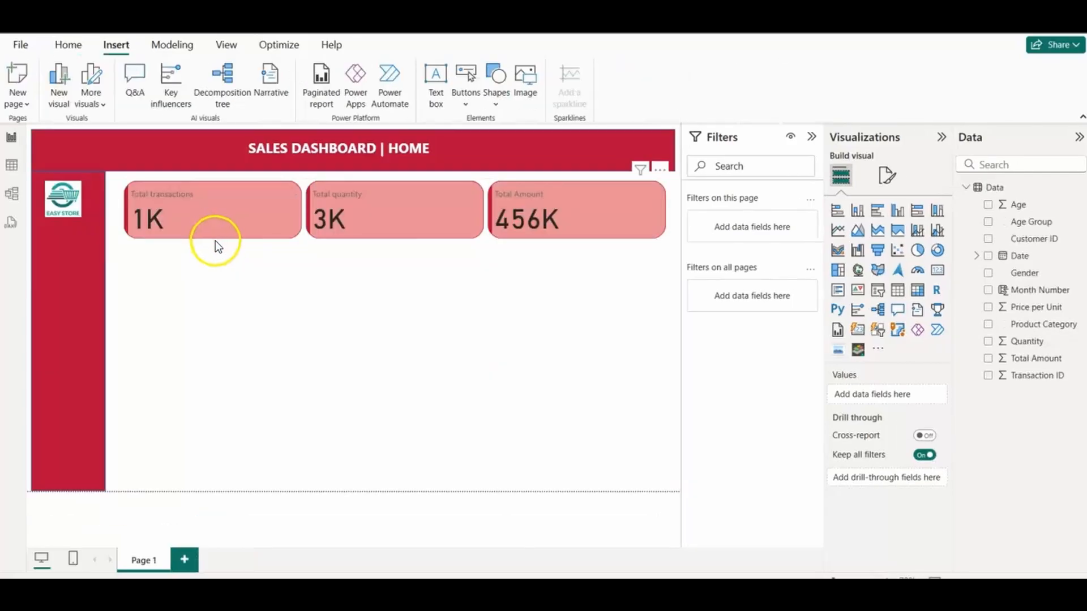
Step: Make the callout values of all cards in the KPI strip bold
click(642, 216)
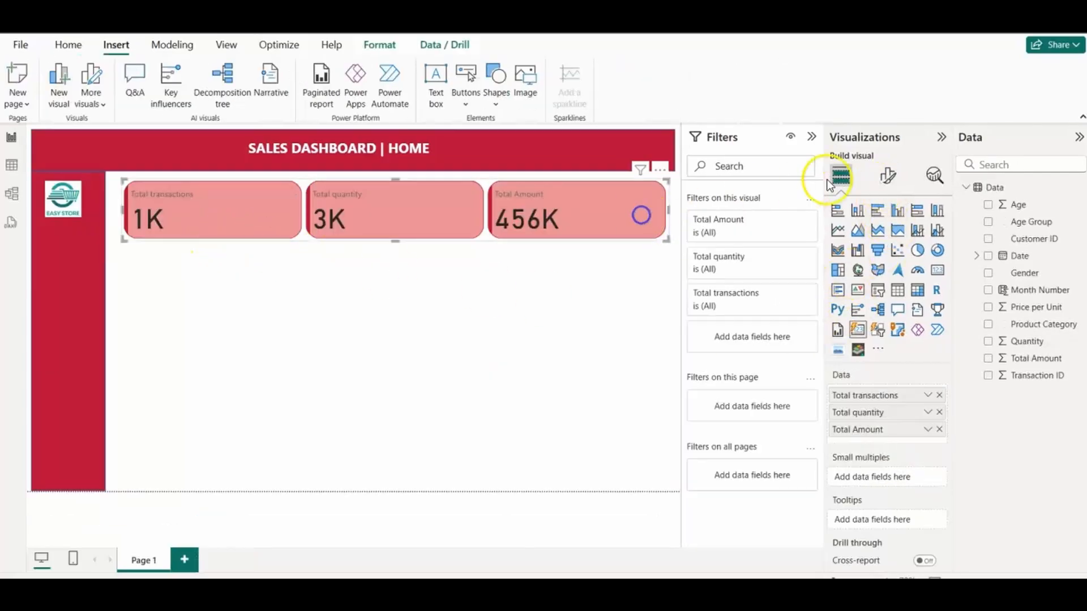
click(887, 177)
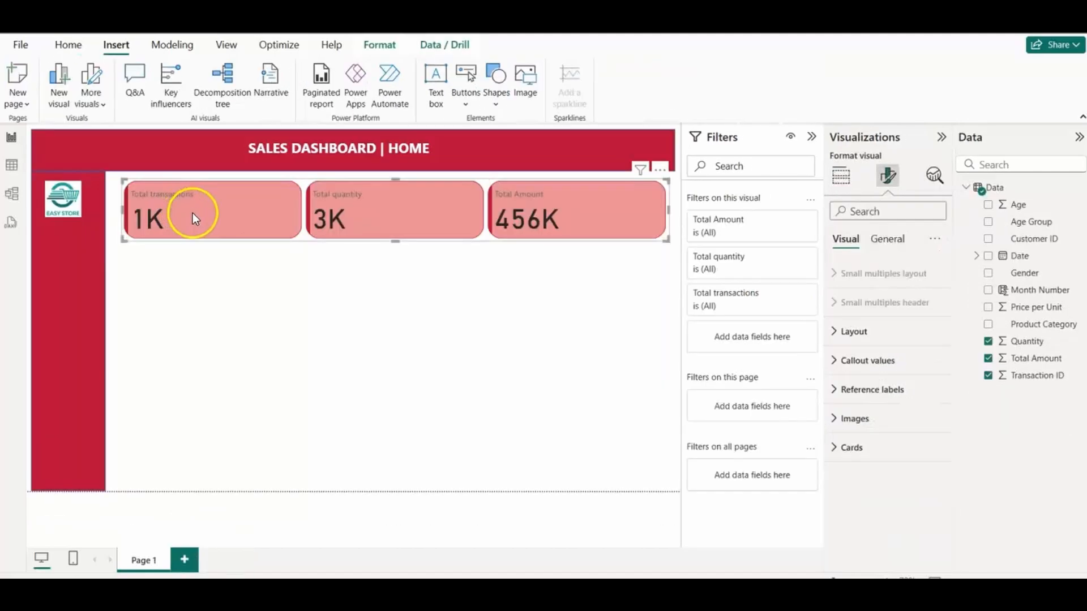
click(834, 360)
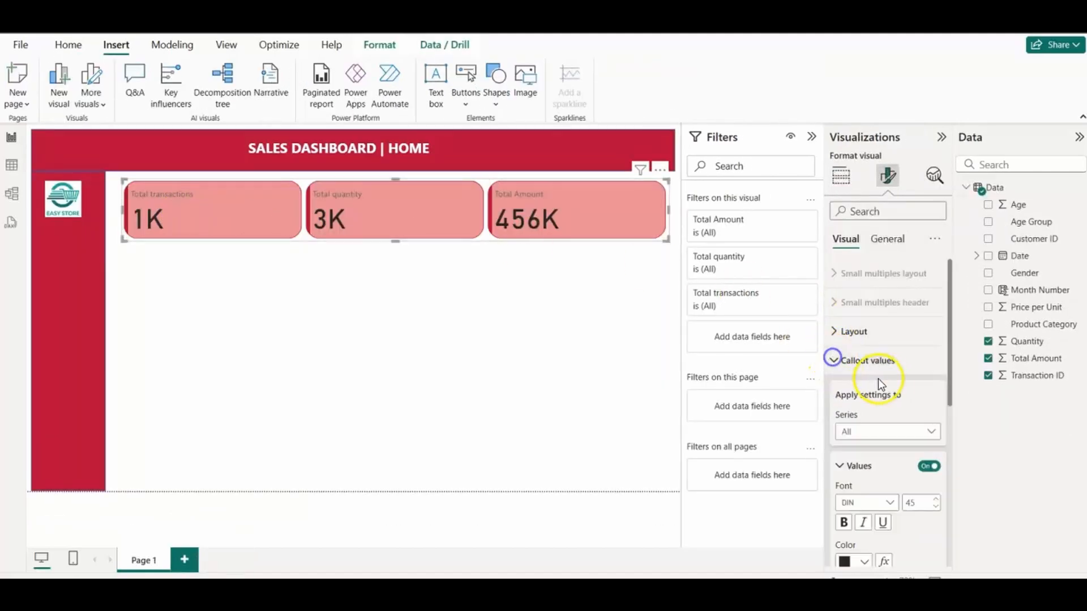
drag(950, 392, 942, 436)
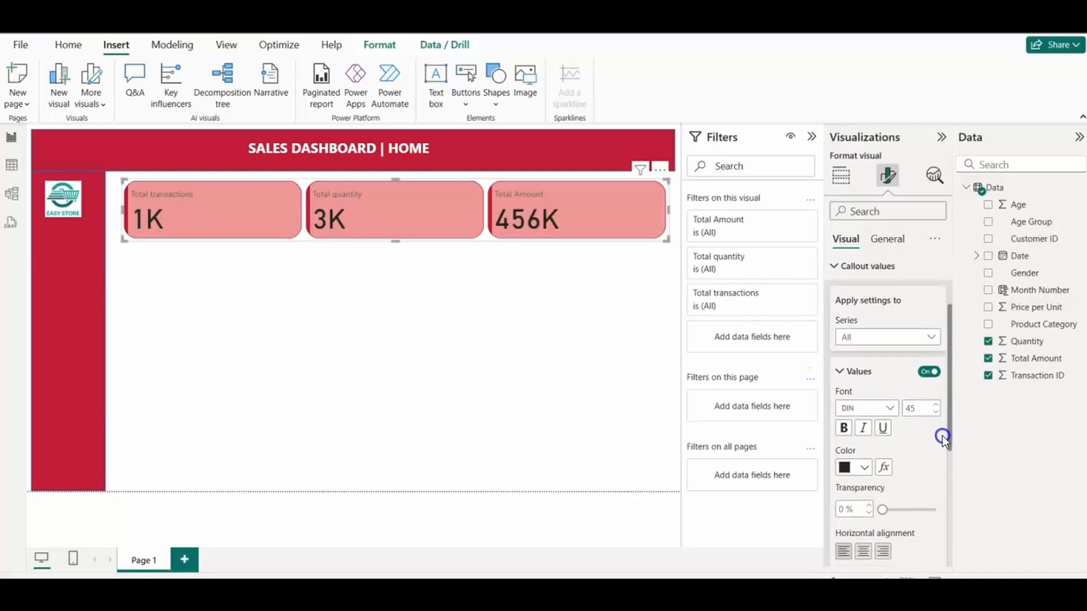
click(843, 429)
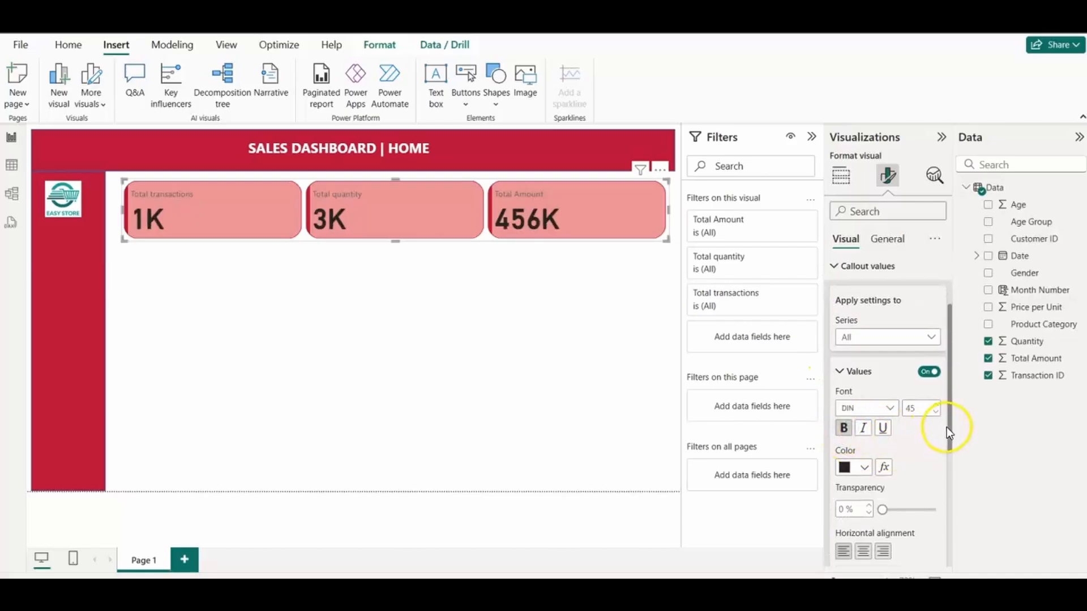
Step: Make the labels of all cards bold and set their color to black (#000000)
drag(946, 428, 940, 530)
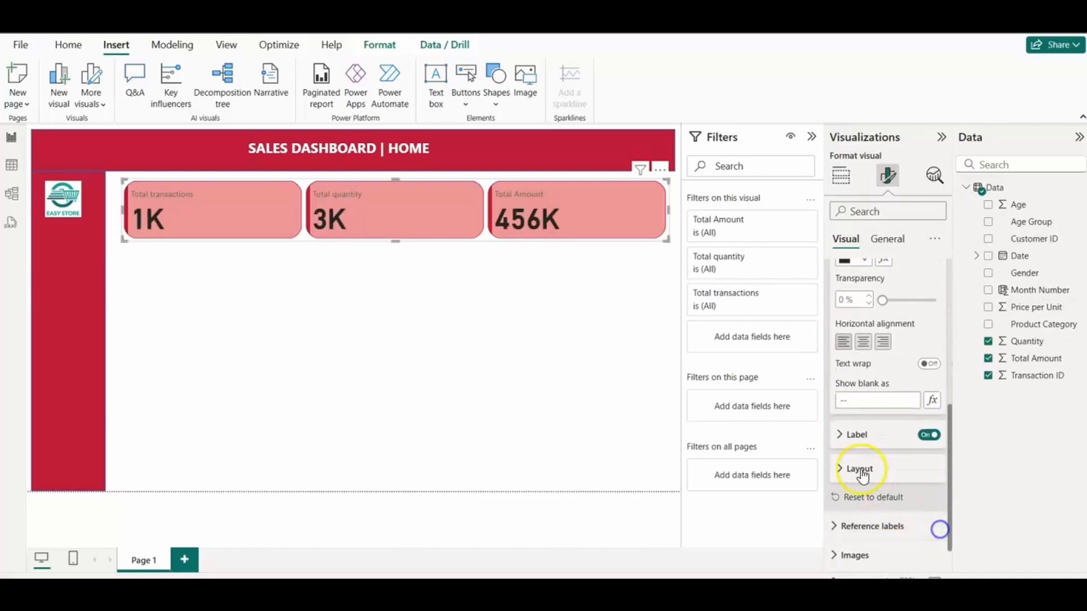
click(840, 436)
drag(949, 460, 950, 484)
click(844, 437)
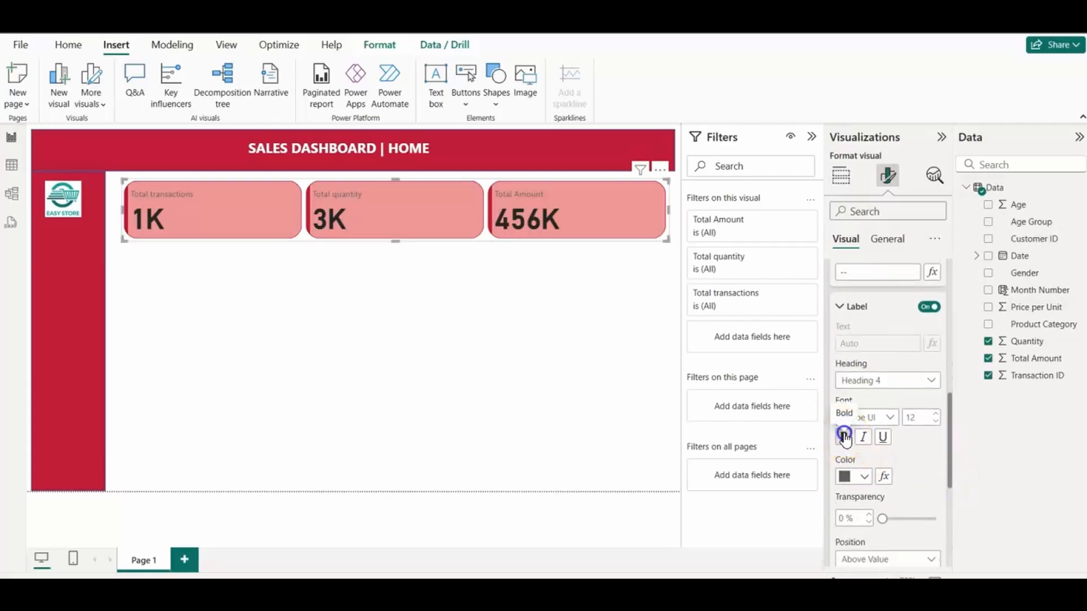
click(860, 478)
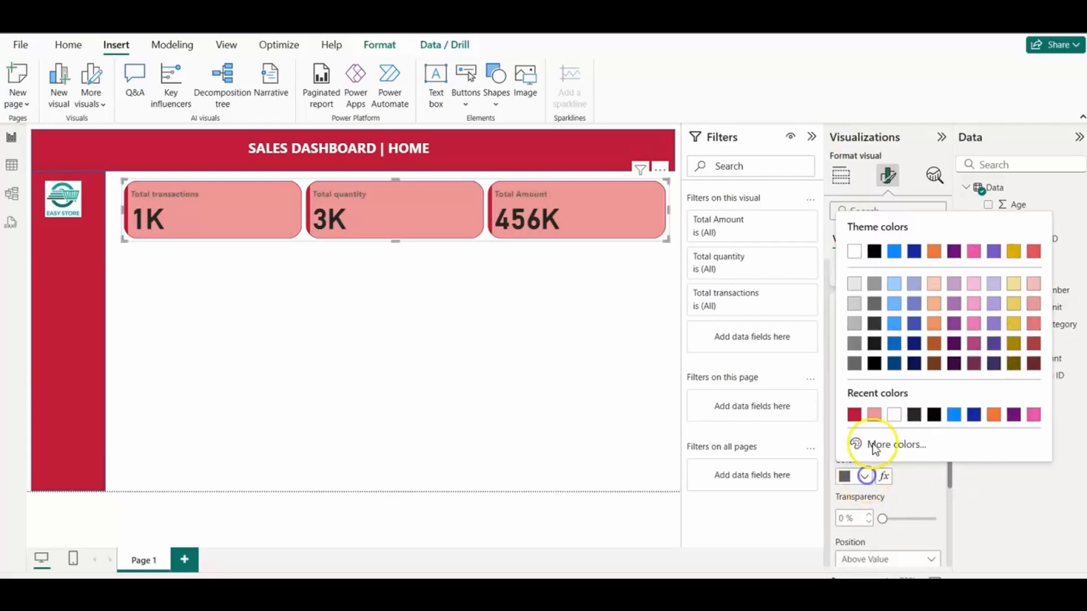
click(932, 418)
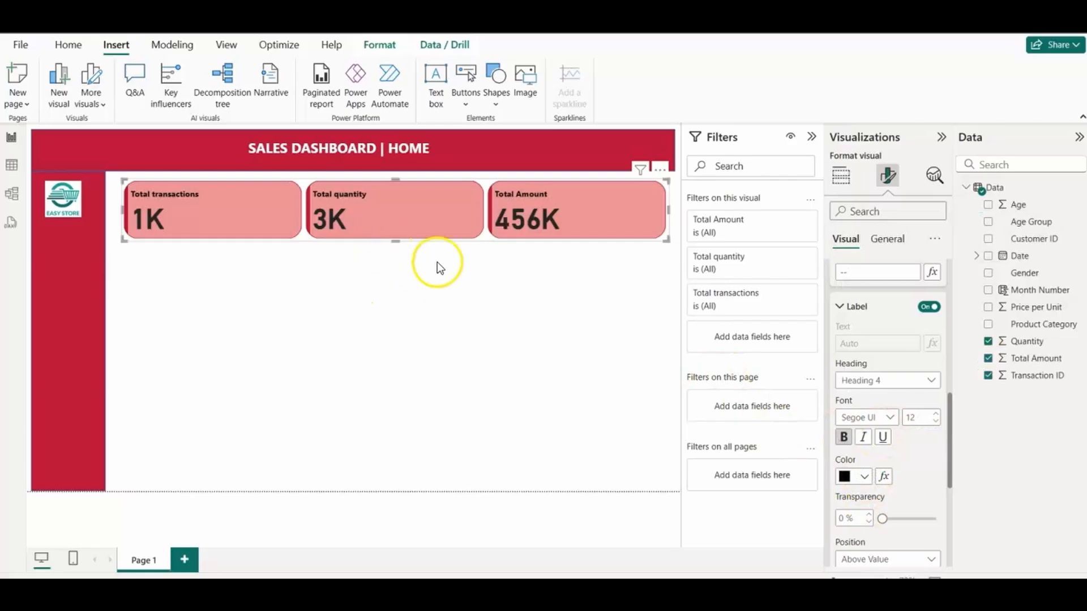
click(840, 309)
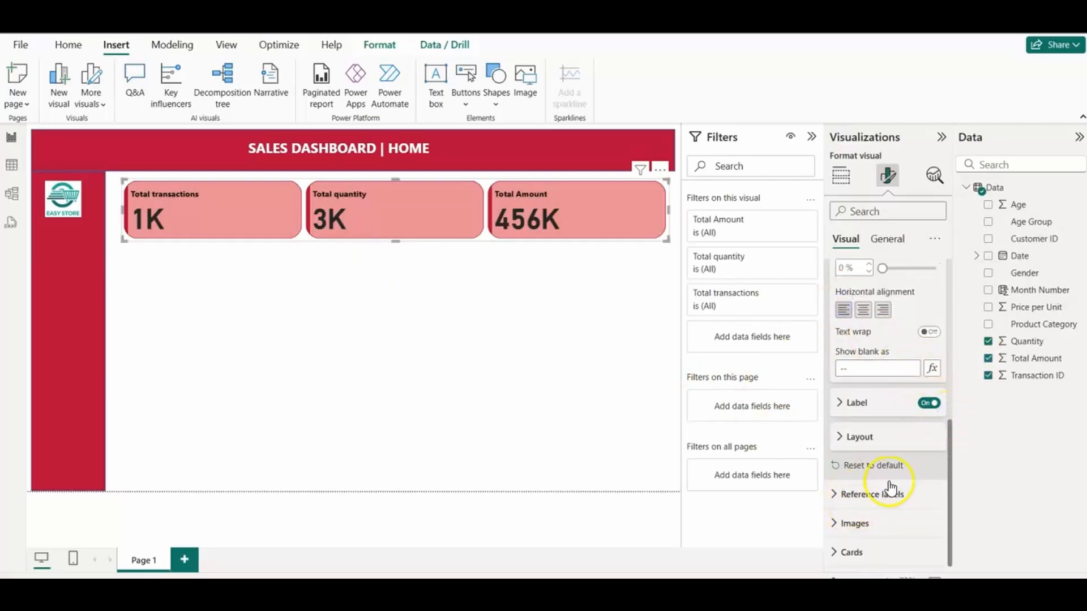
drag(955, 453, 951, 348)
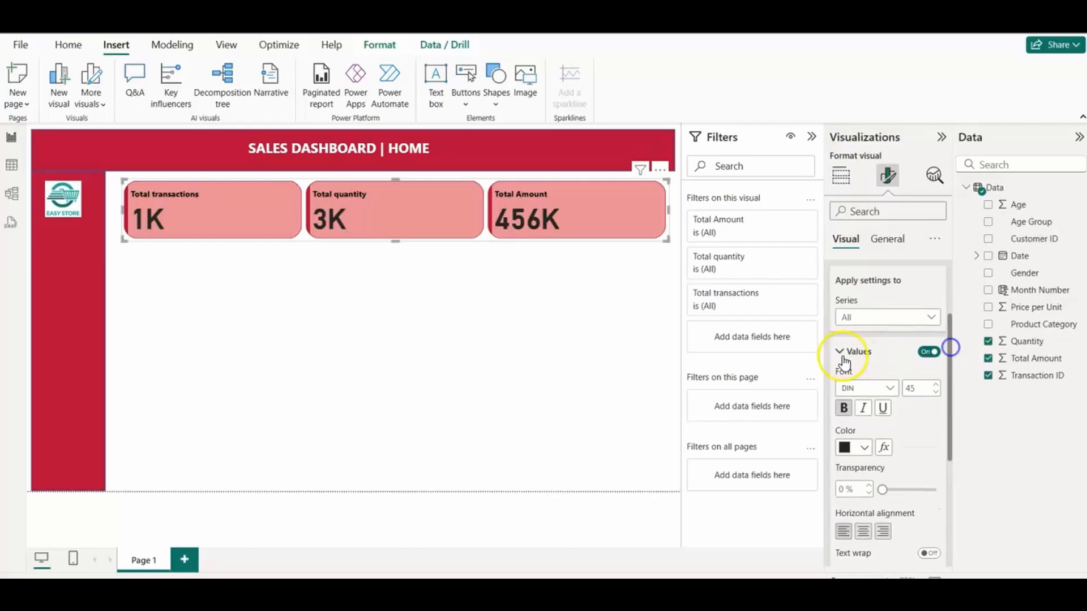
click(842, 351)
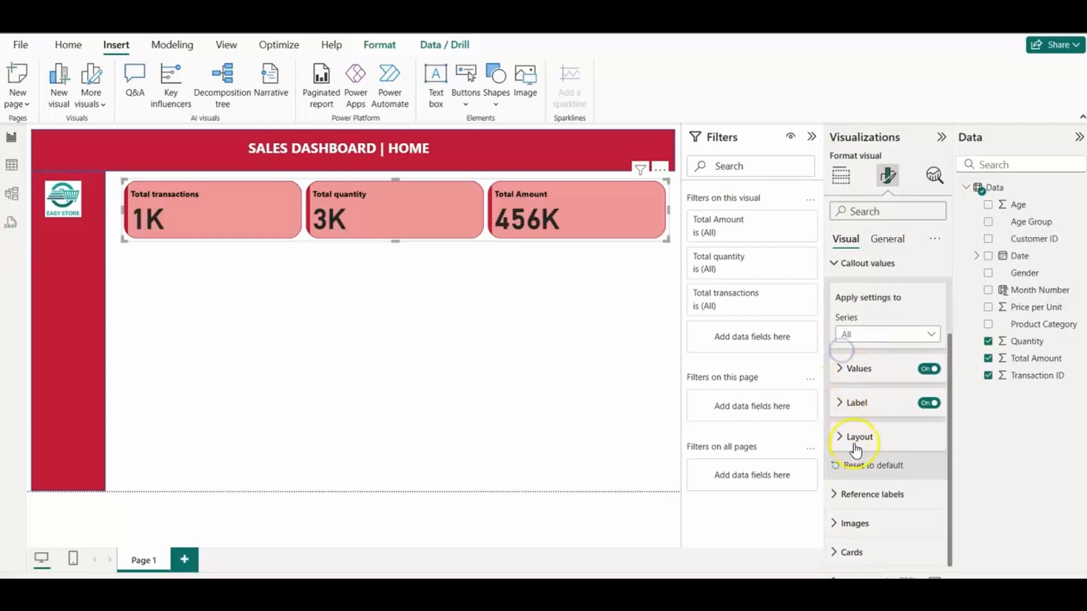
click(833, 264)
click(835, 360)
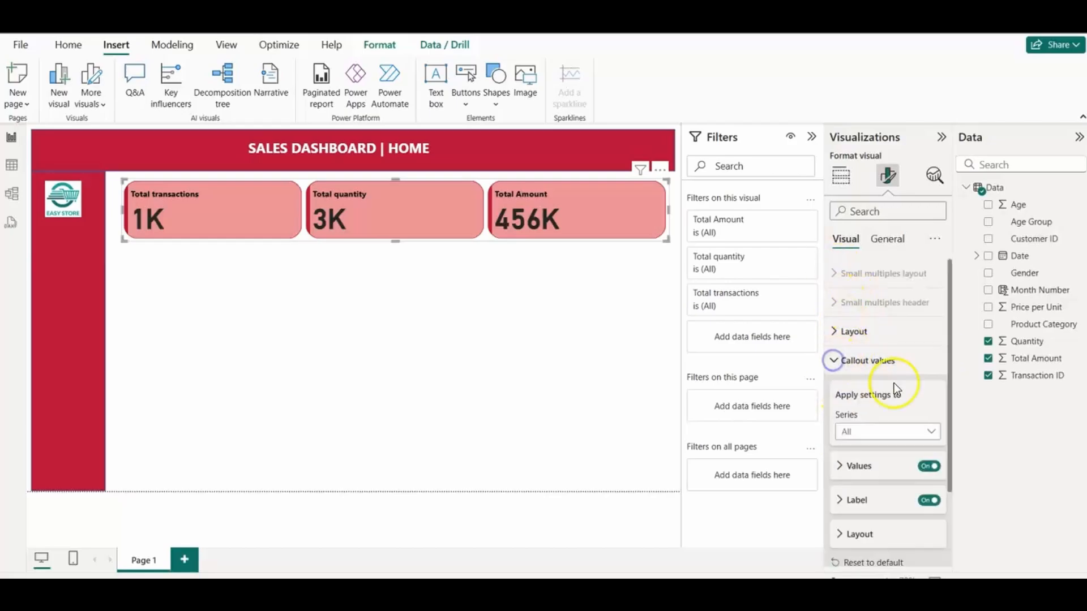
scroll(952, 425, down, 1)
click(840, 435)
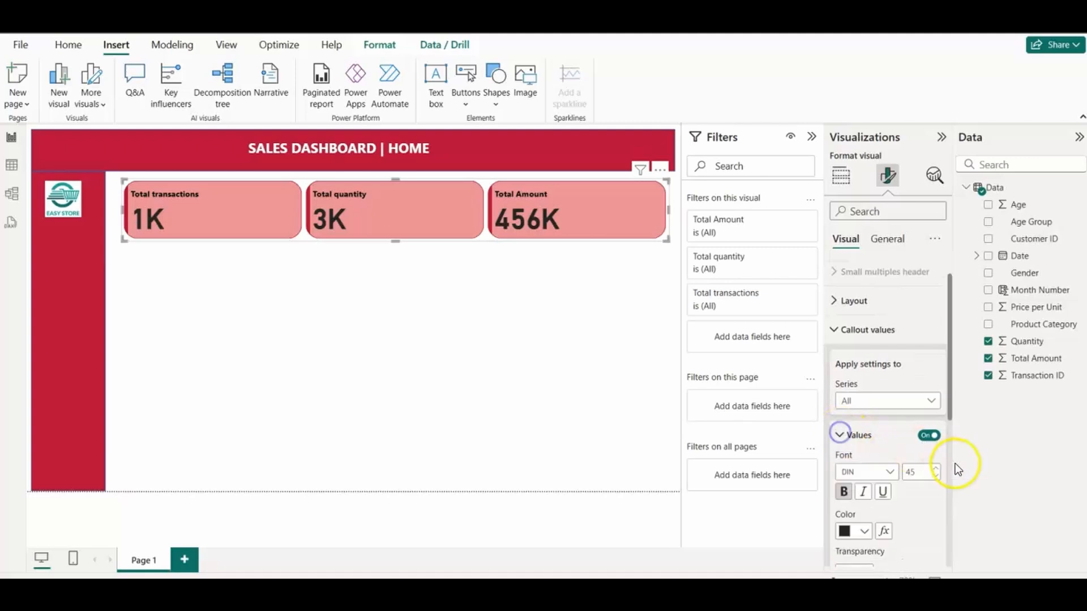
Step: Apply the image settings to the Total transactions series only and turn its image on
drag(951, 421, 936, 566)
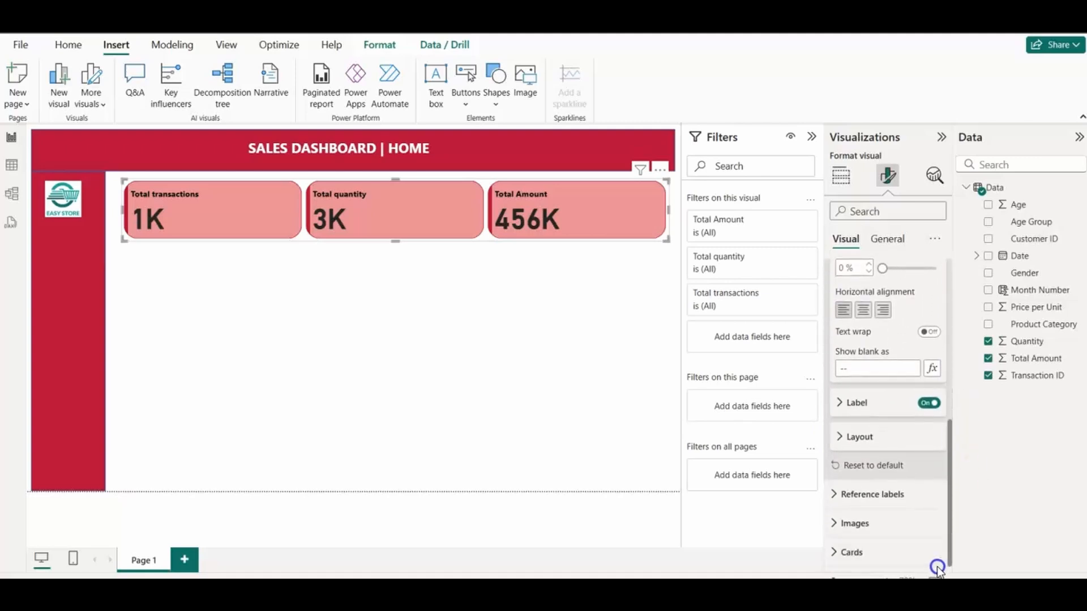
click(836, 524)
drag(946, 417, 943, 500)
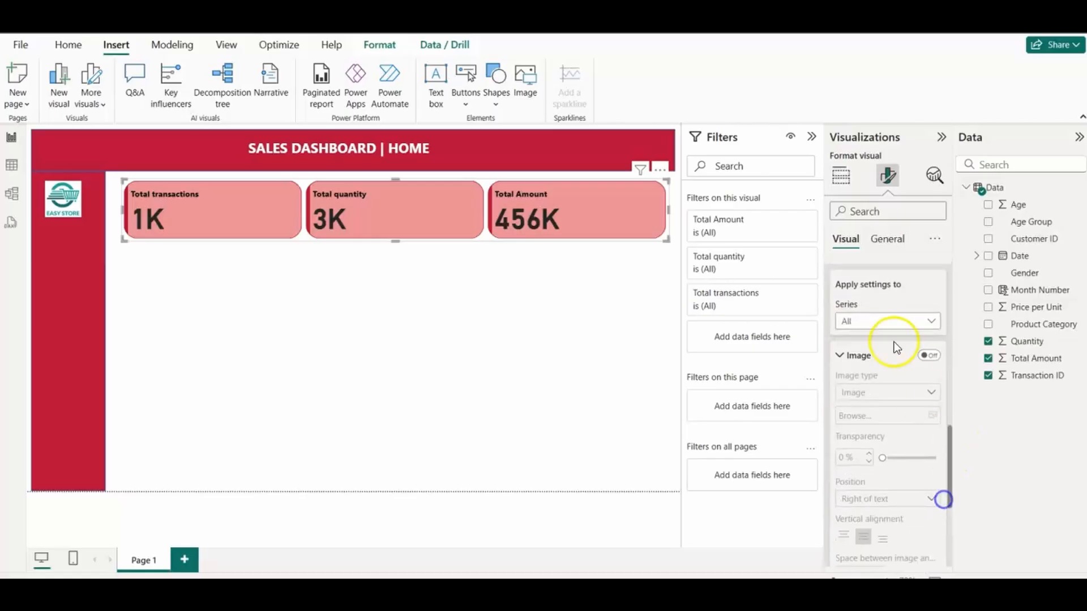
click(881, 319)
click(875, 353)
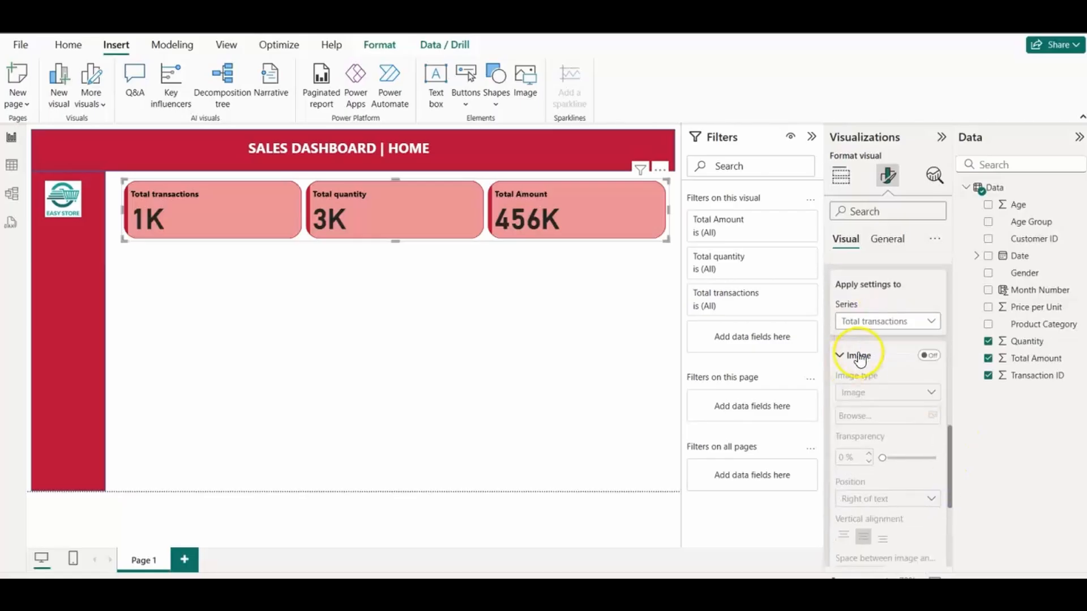
click(926, 356)
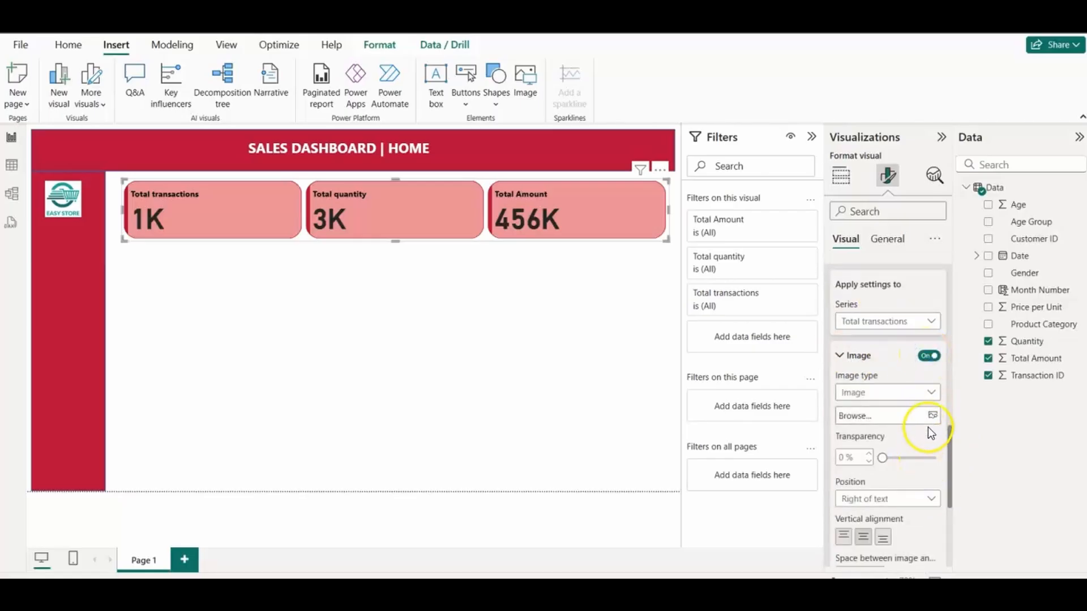
Step: Try the picture 4.png from the Project3_Retail Sales data folder as the Total transactions card's image
click(932, 416)
click(261, 148)
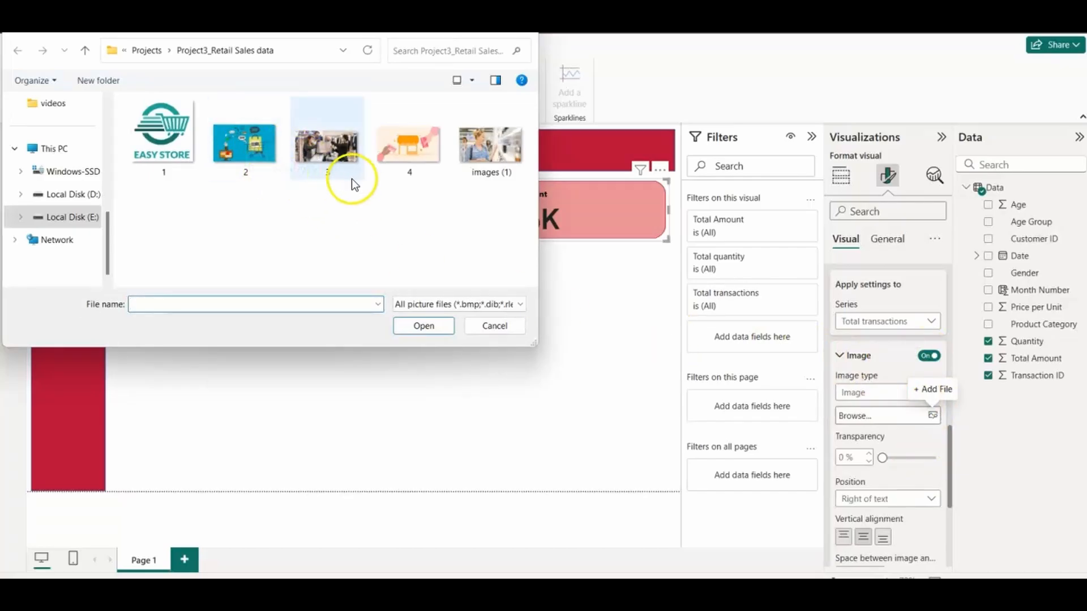
click(410, 151)
click(424, 326)
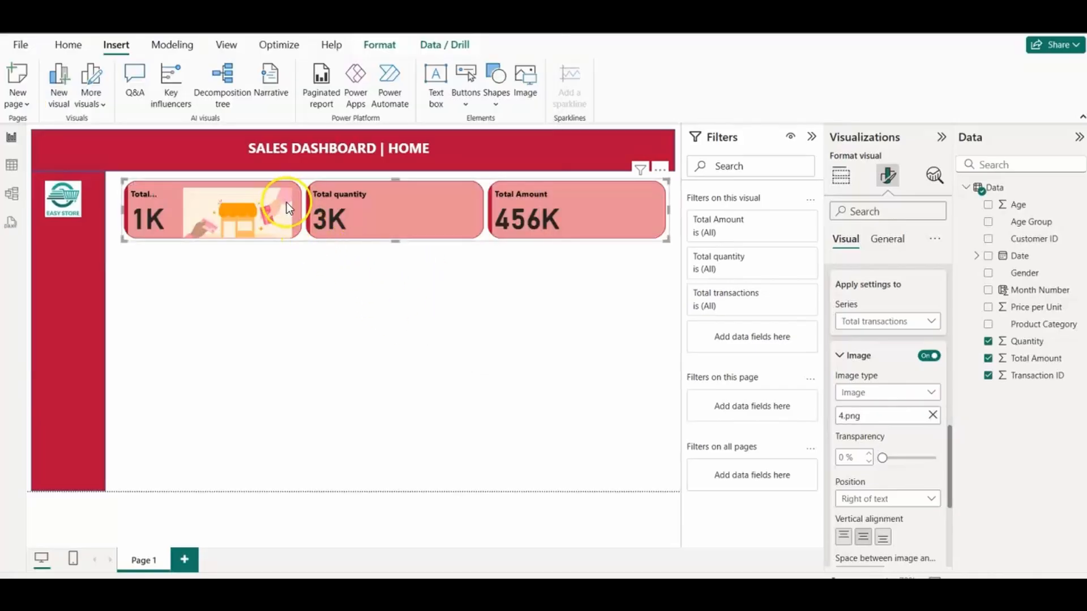
drag(274, 206, 266, 213)
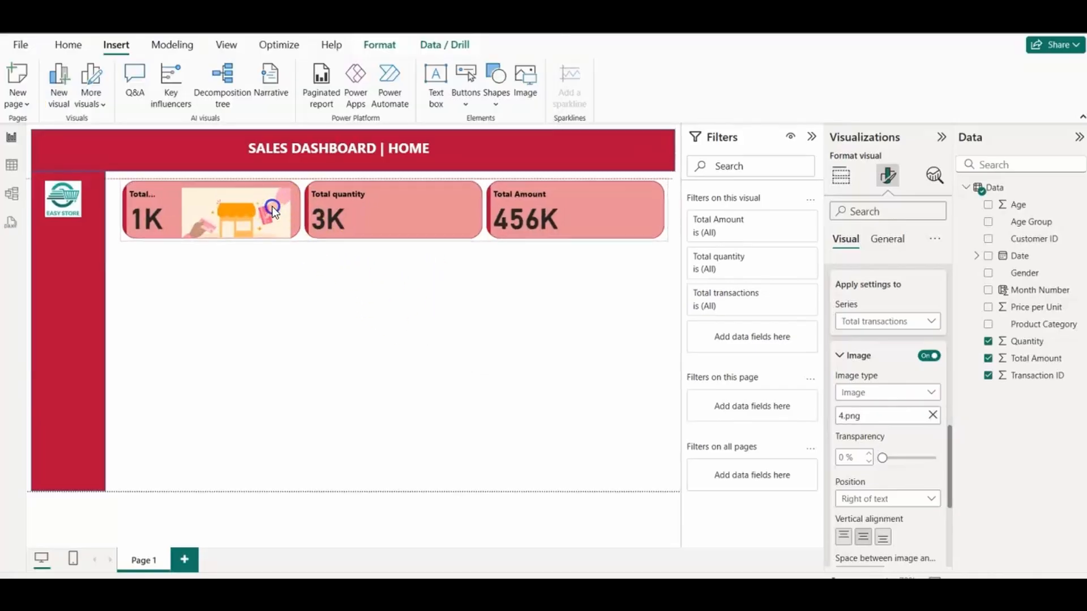
Step: Replace the Total transactions card's image with 2.png and turn off its fixed size
click(933, 415)
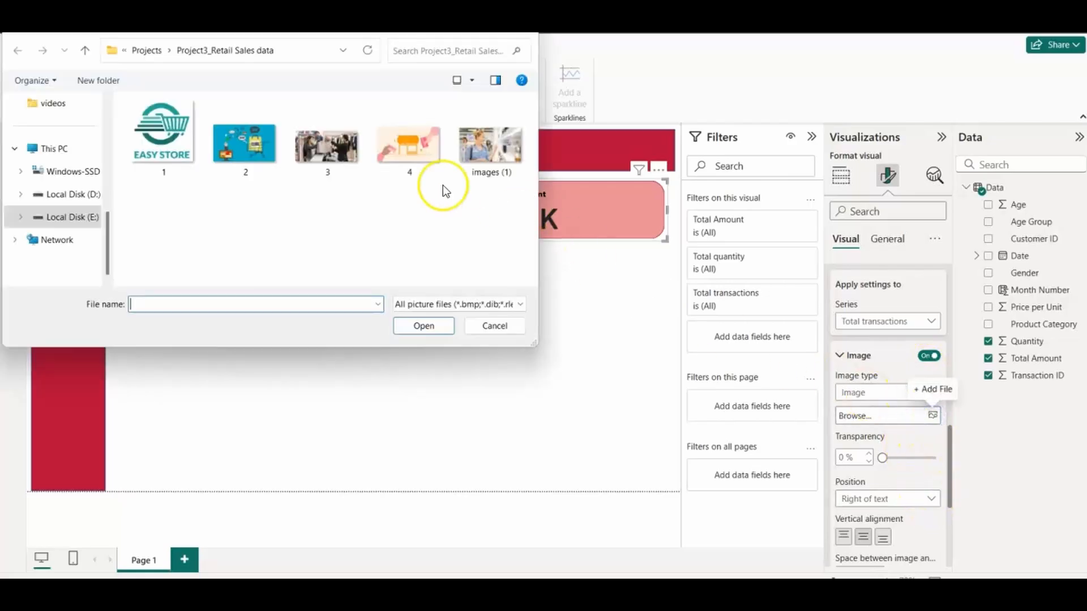
click(268, 143)
click(436, 333)
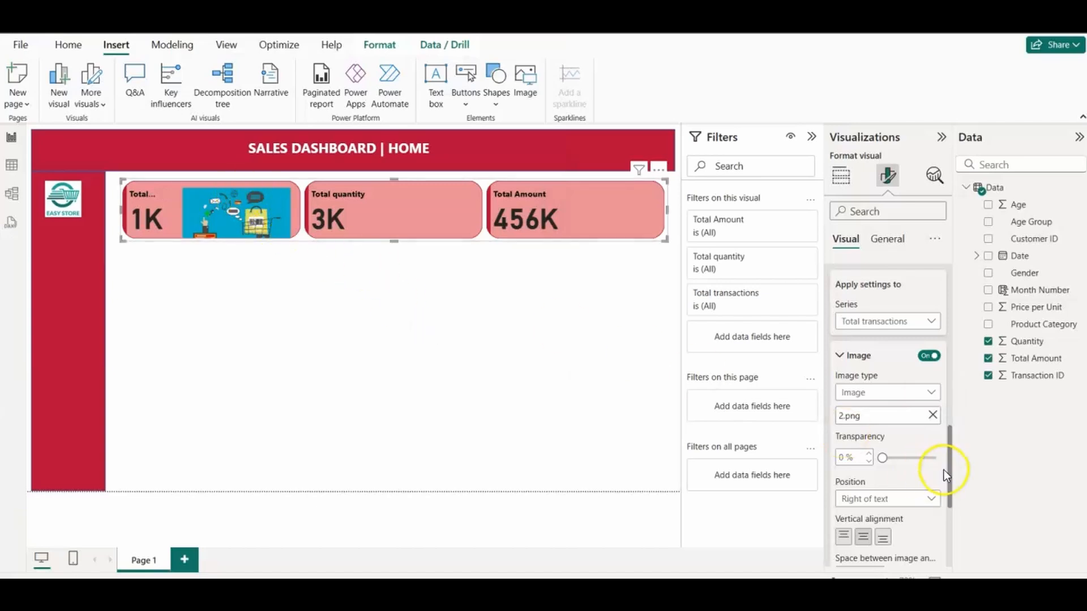
drag(943, 470, 944, 507)
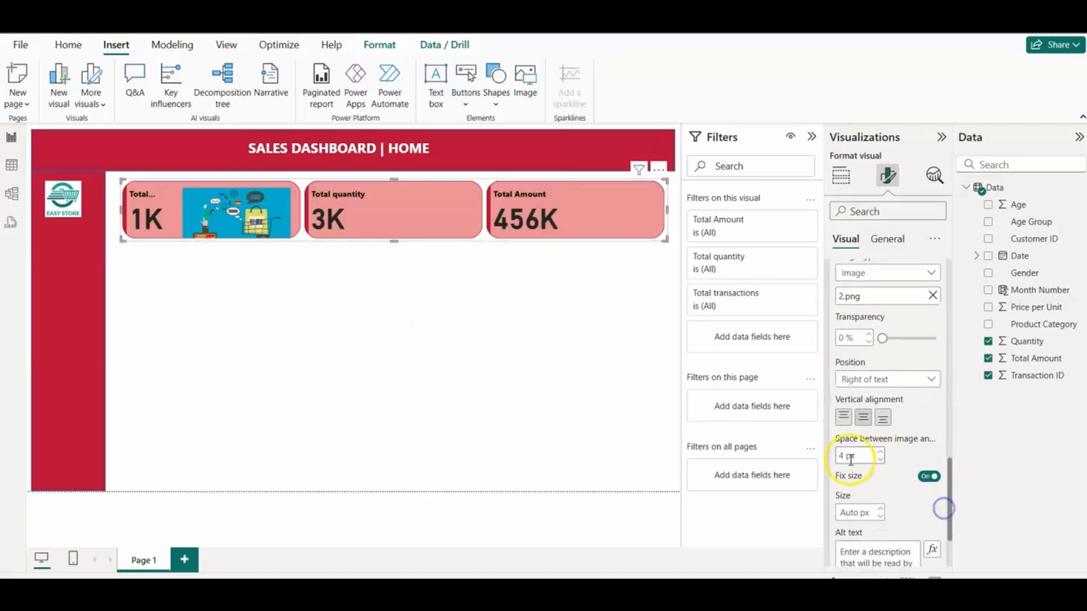
click(928, 477)
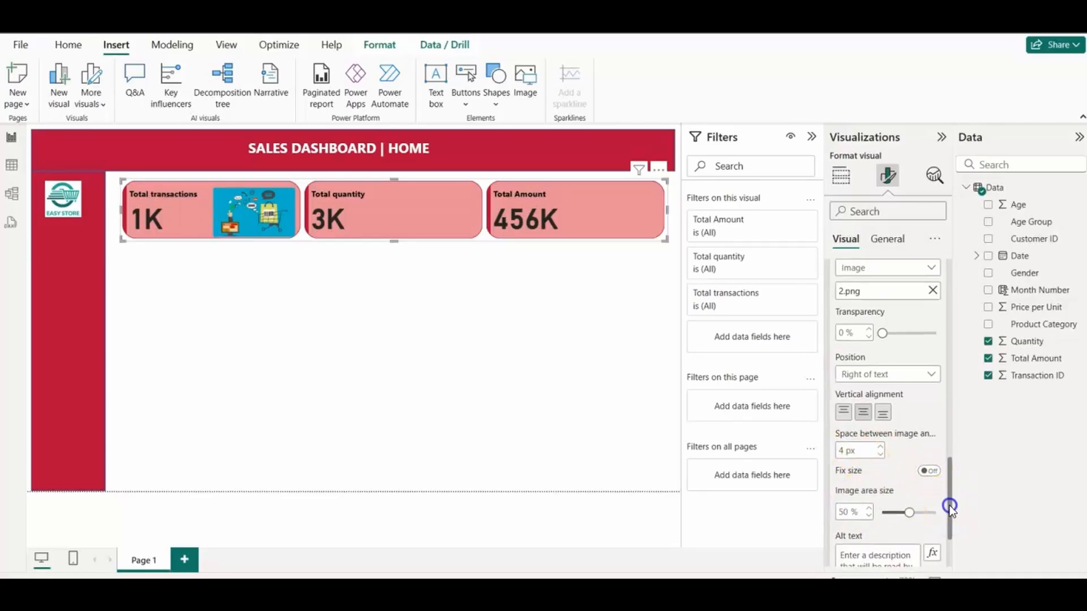
scroll(950, 505, down, 1)
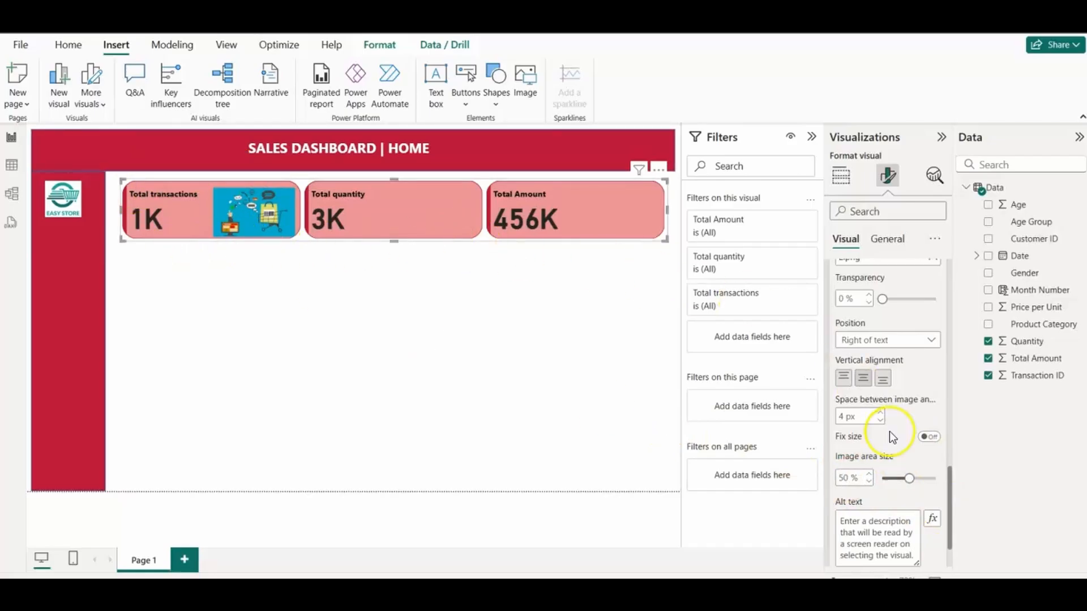
Step: Turn on an image for the Total quantity card, load 2.png into it and switch off its fixed size
drag(951, 497, 950, 426)
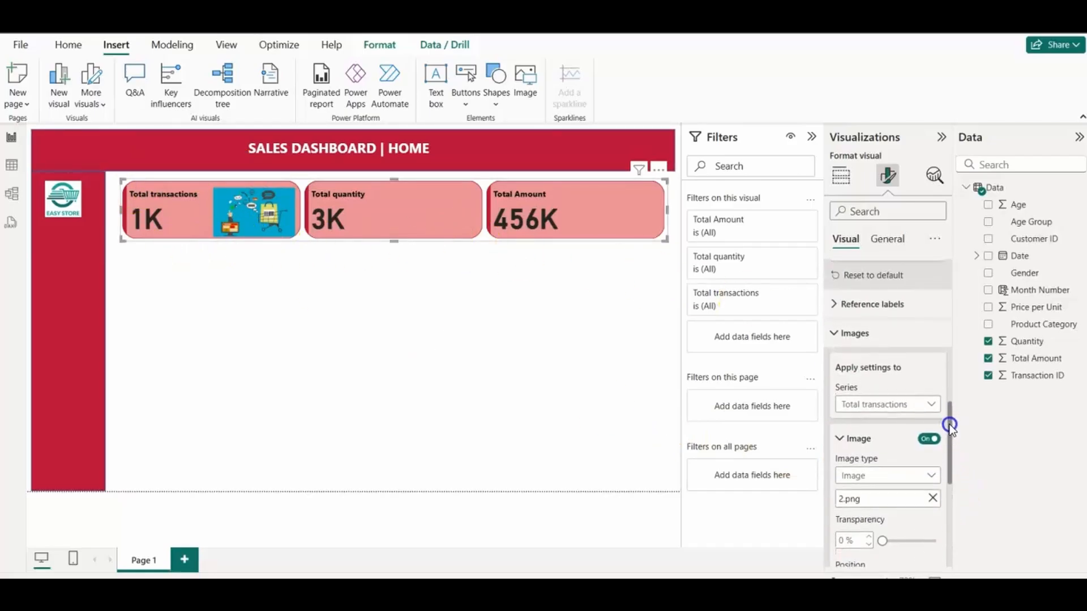
click(923, 407)
click(908, 454)
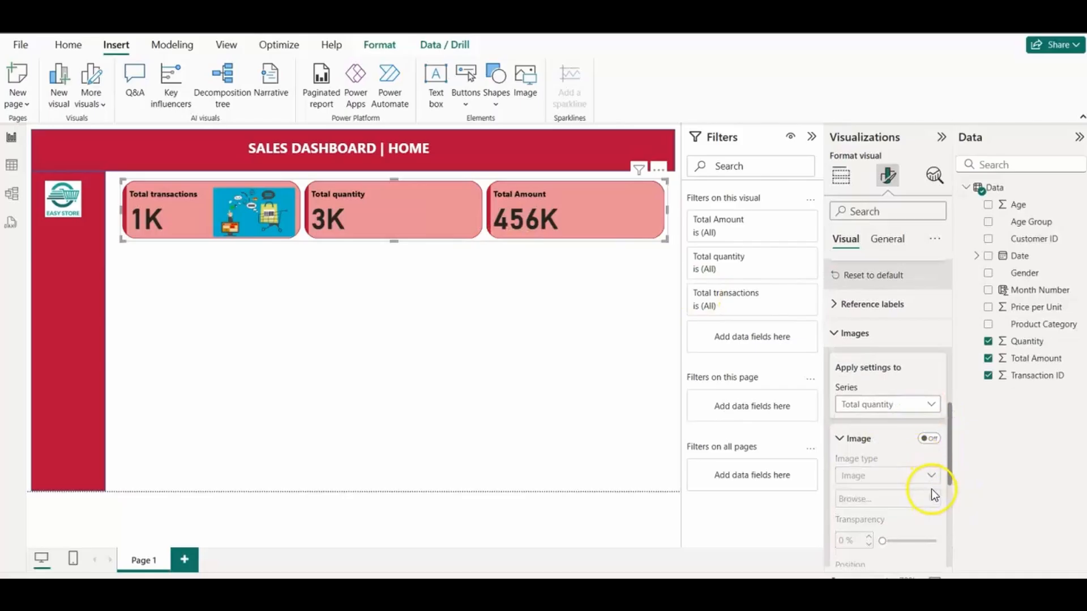
click(926, 439)
click(932, 498)
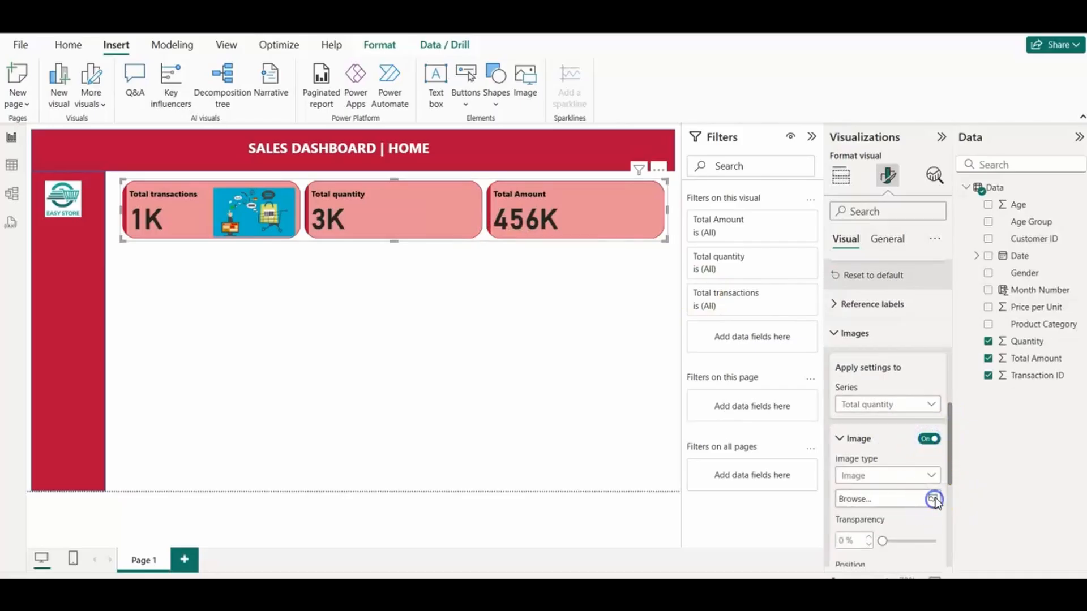
click(250, 144)
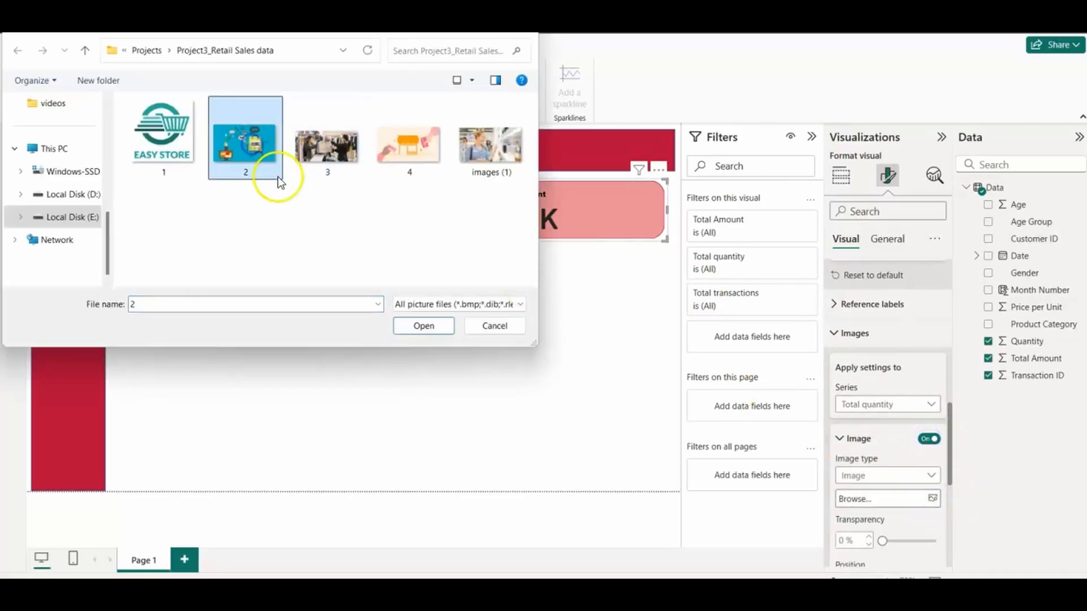
click(423, 326)
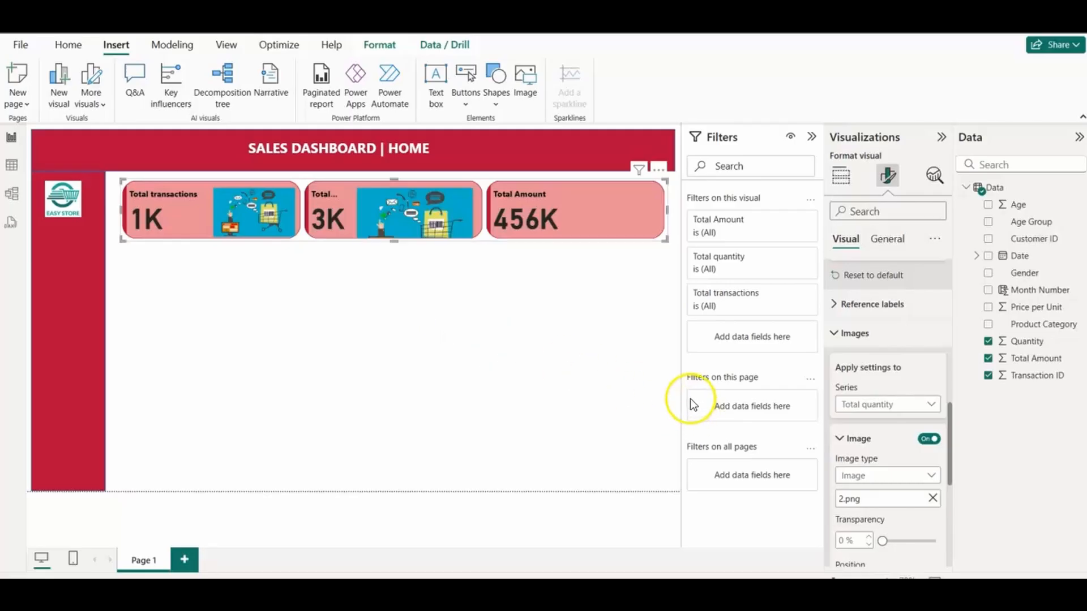
drag(950, 475, 942, 533)
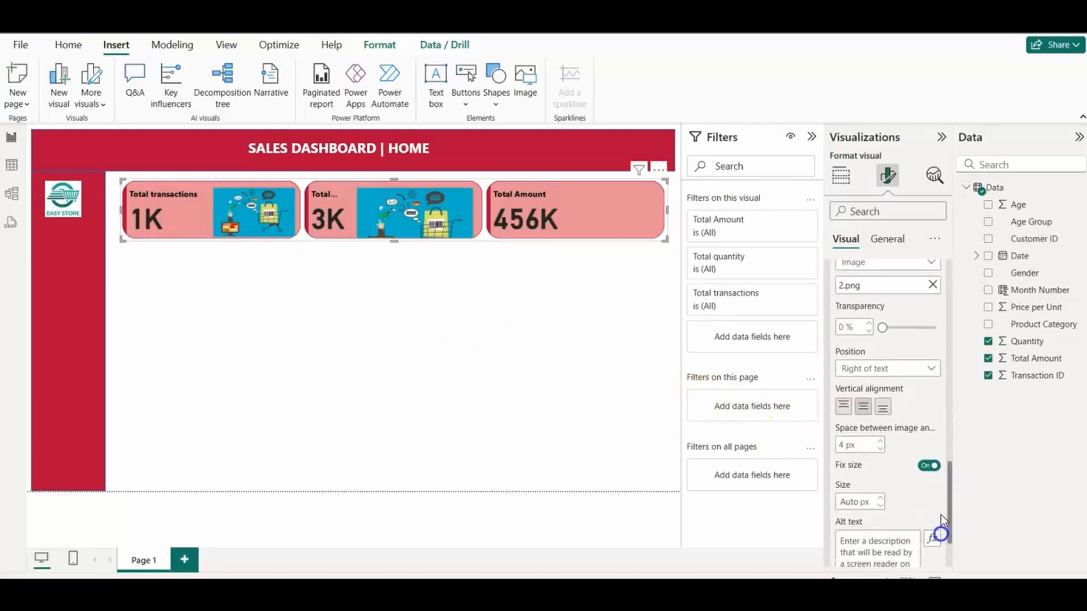
click(925, 466)
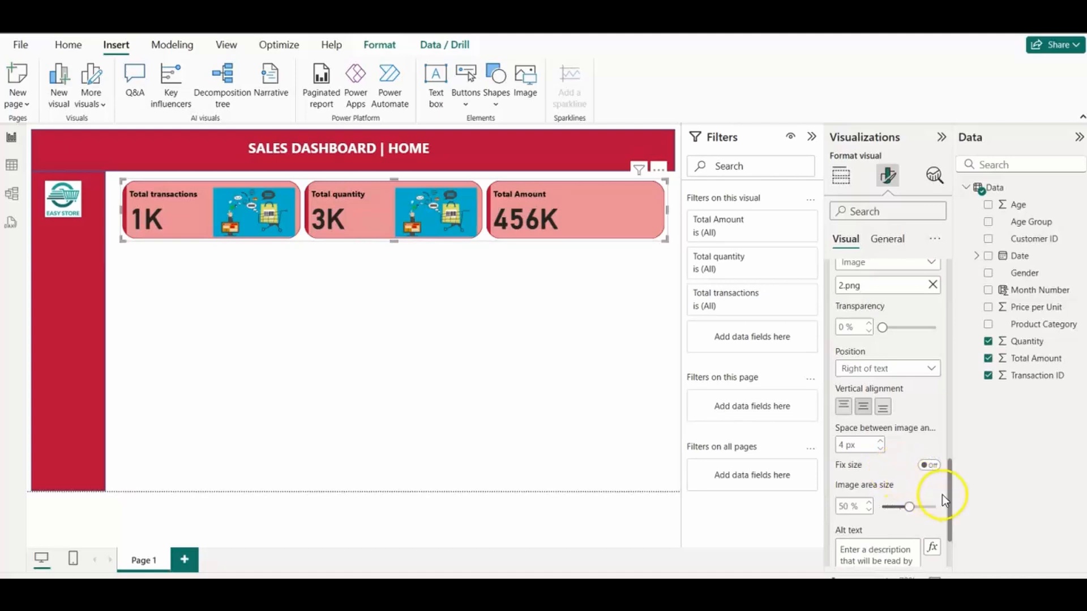
Step: Apply the image settings to the Total Amount series and turn its image on
drag(951, 497, 949, 442)
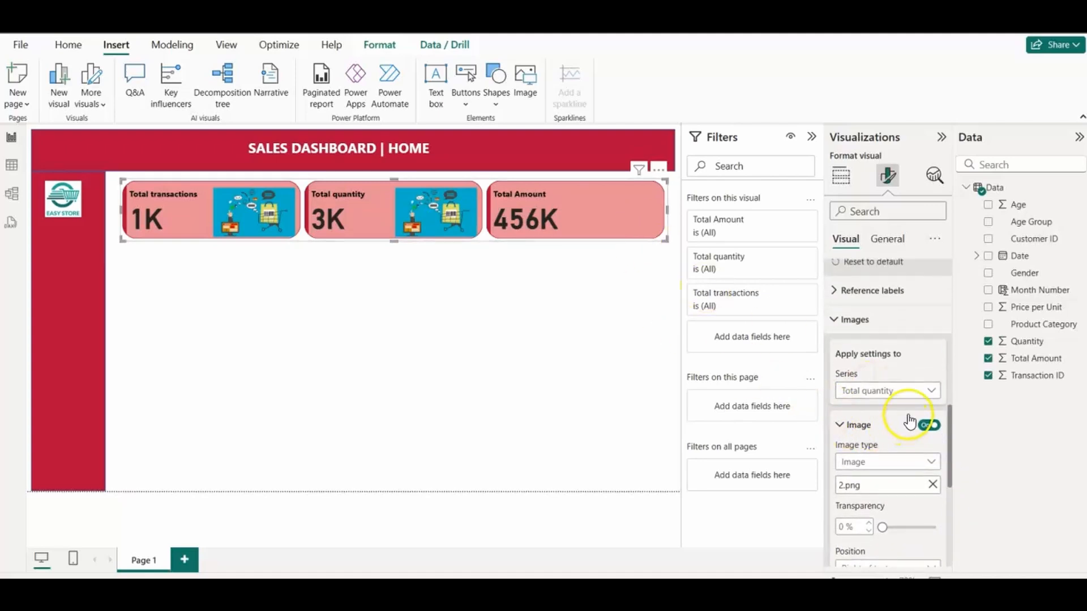
click(905, 391)
click(891, 441)
click(923, 430)
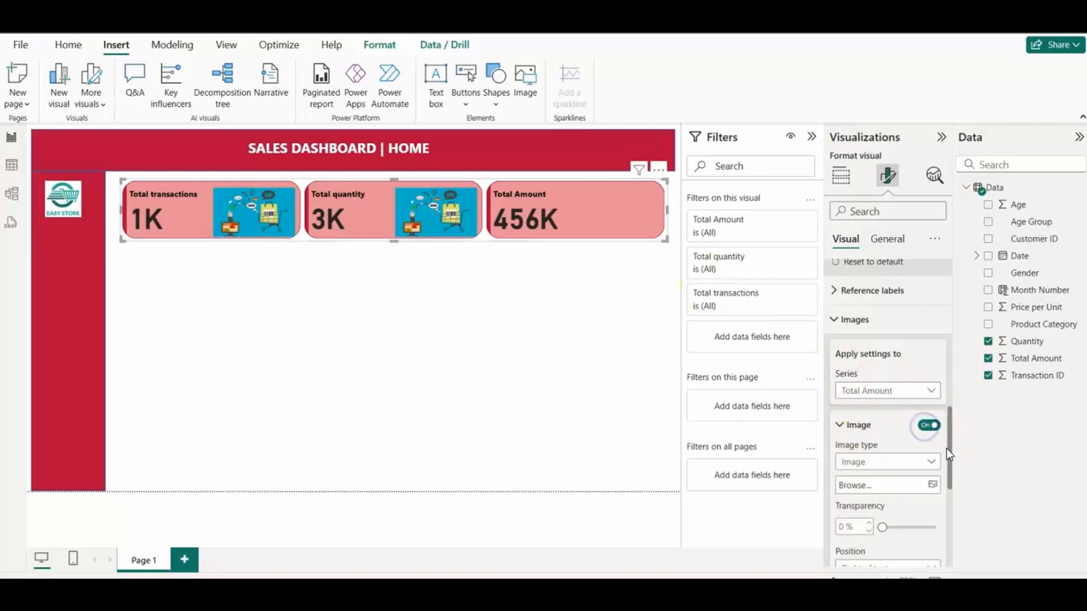
Step: Load the picture 4.png into the Total Amount card and switch off its fixed image size
drag(946, 449, 943, 473)
click(933, 404)
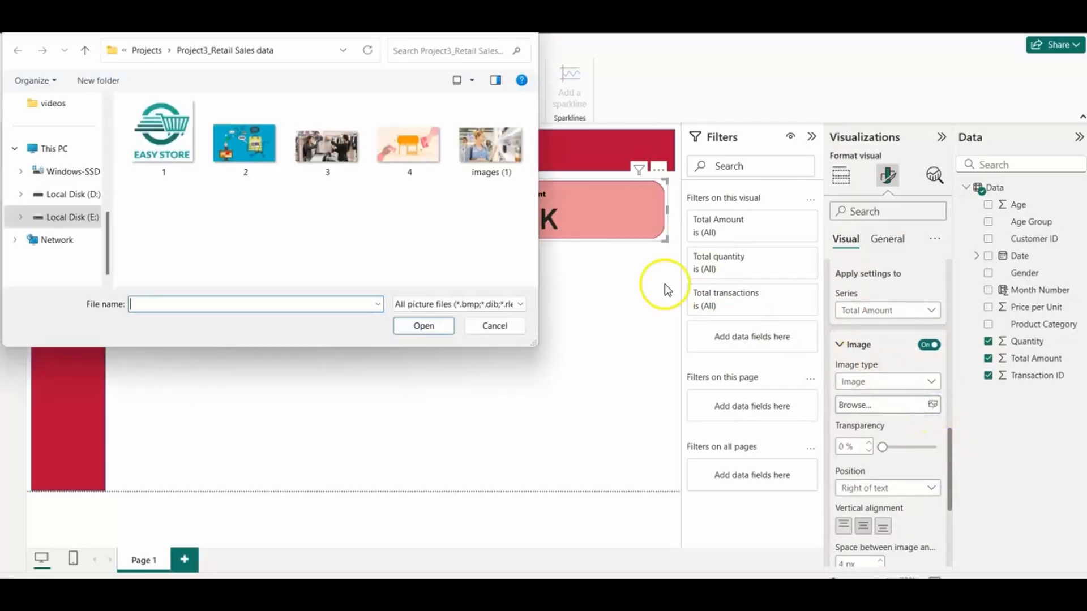
click(409, 141)
click(439, 327)
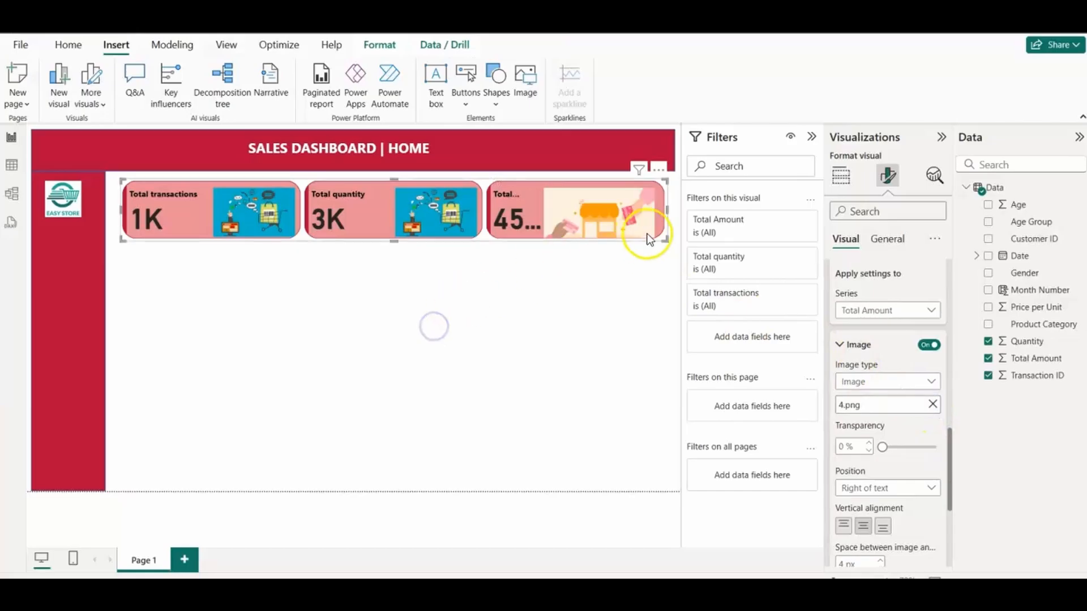
drag(945, 466, 949, 393)
click(929, 404)
click(837, 408)
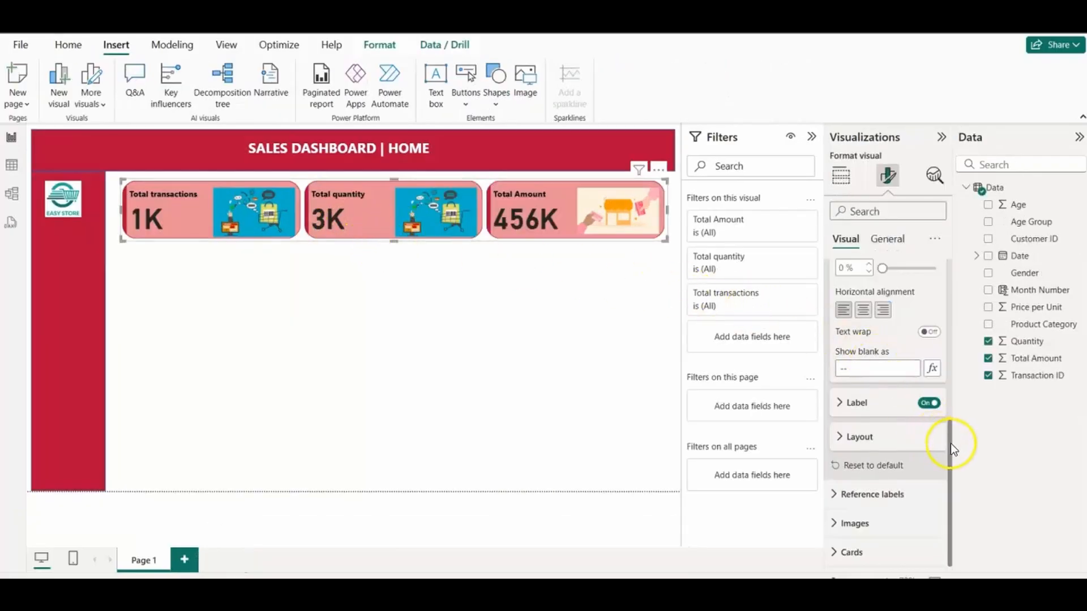
drag(951, 443, 947, 330)
click(841, 373)
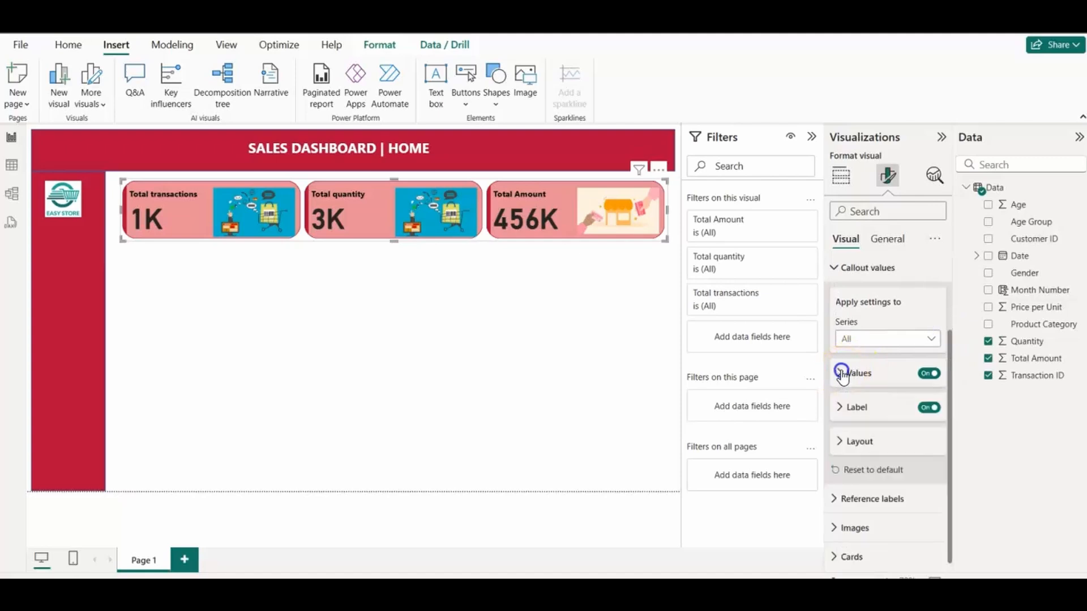
drag(948, 445, 946, 472)
click(840, 371)
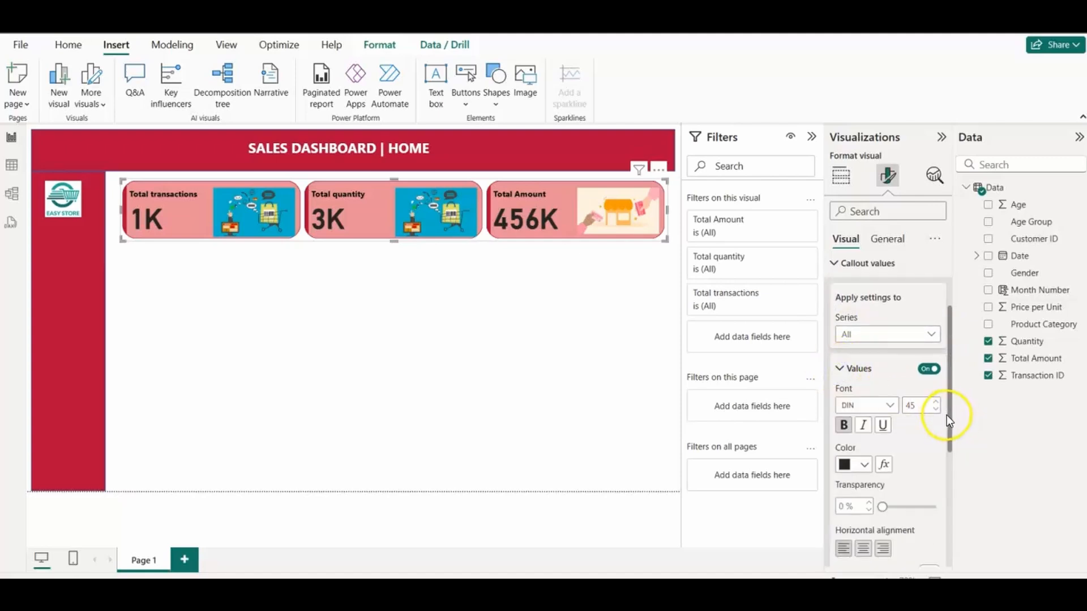
scroll(929, 492, down, 5)
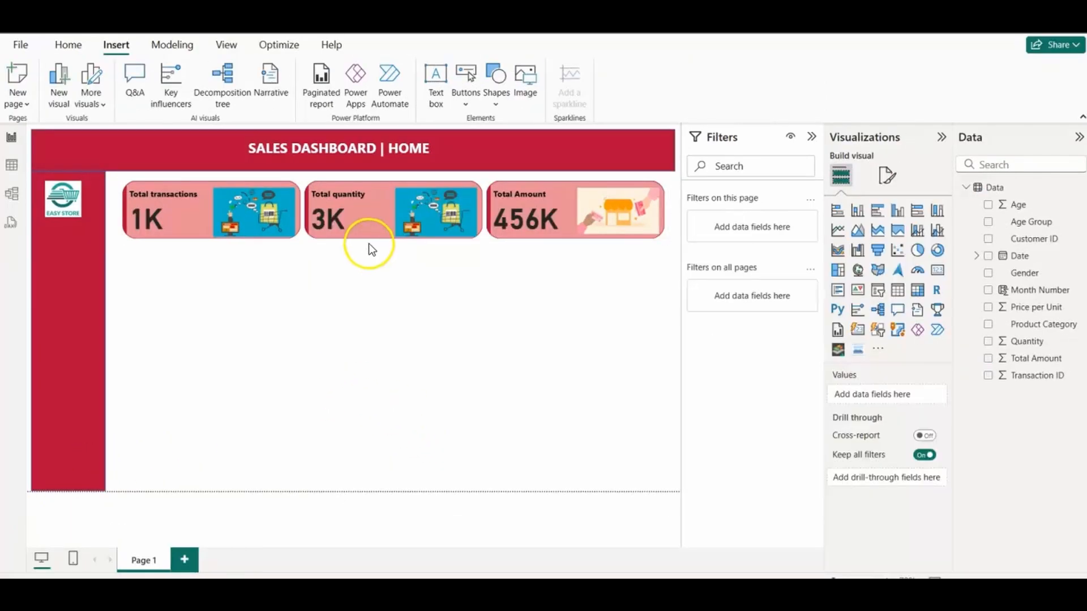
Step: Compare the KPI cards with those in the finished Retail Data Analysis report and return to the new report
click(370, 229)
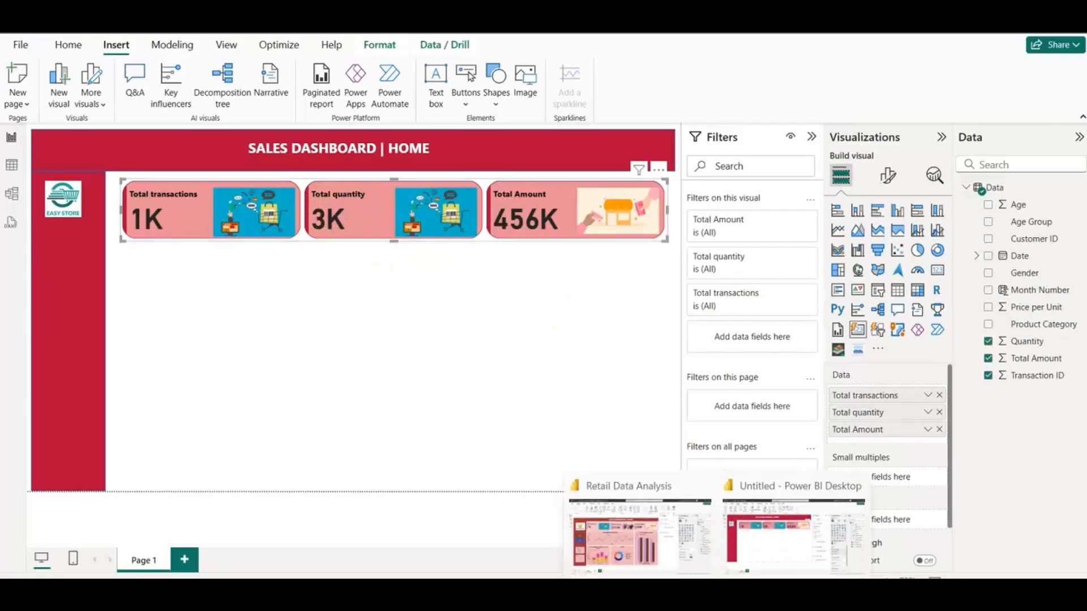
click(623, 529)
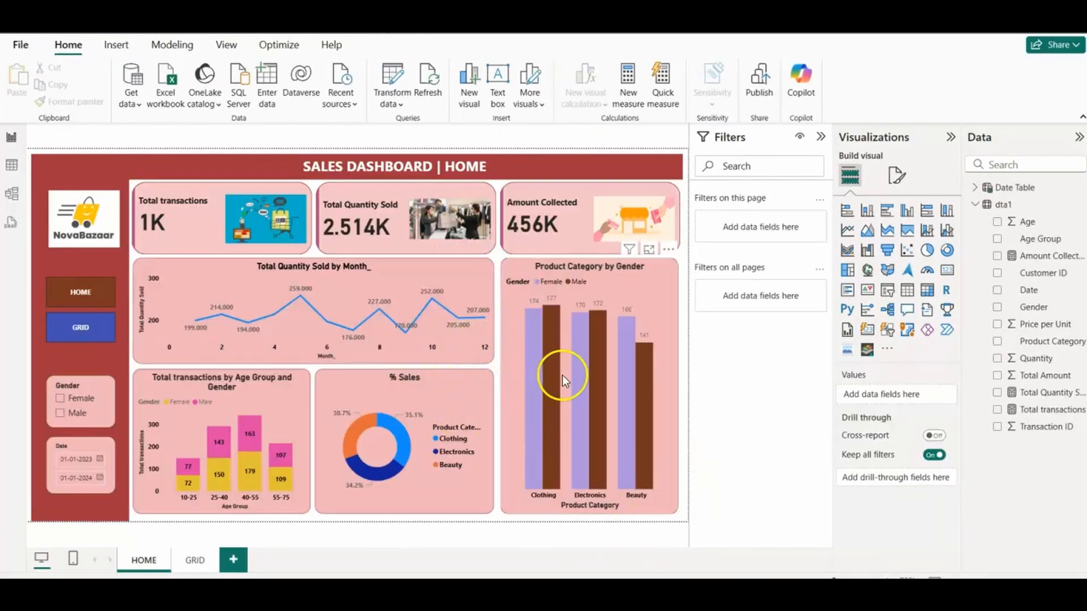
click(777, 552)
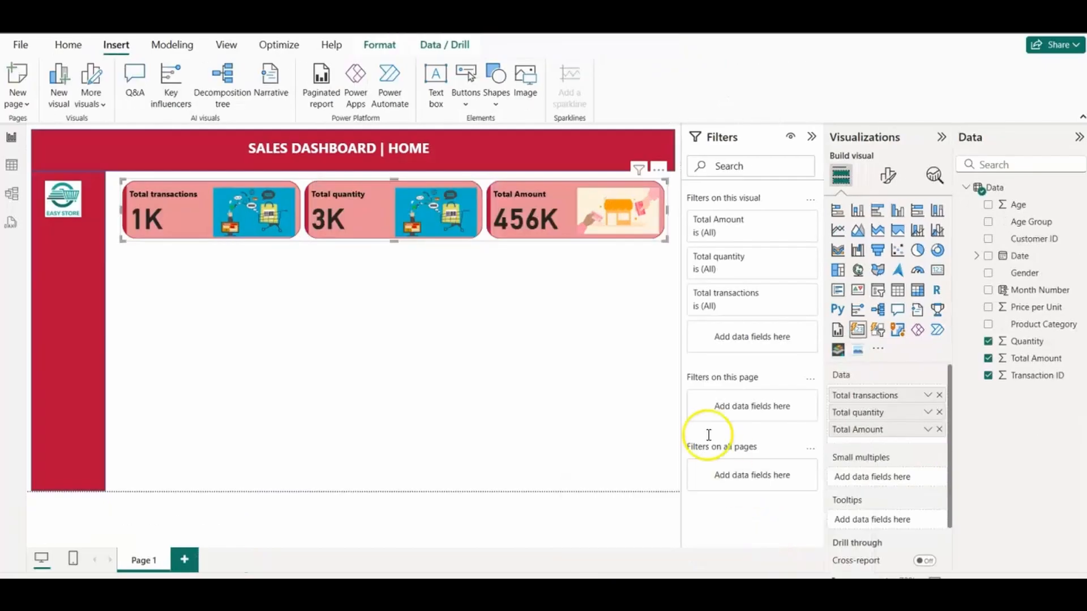
Step: Set the Total quantity card's data format to General
click(894, 180)
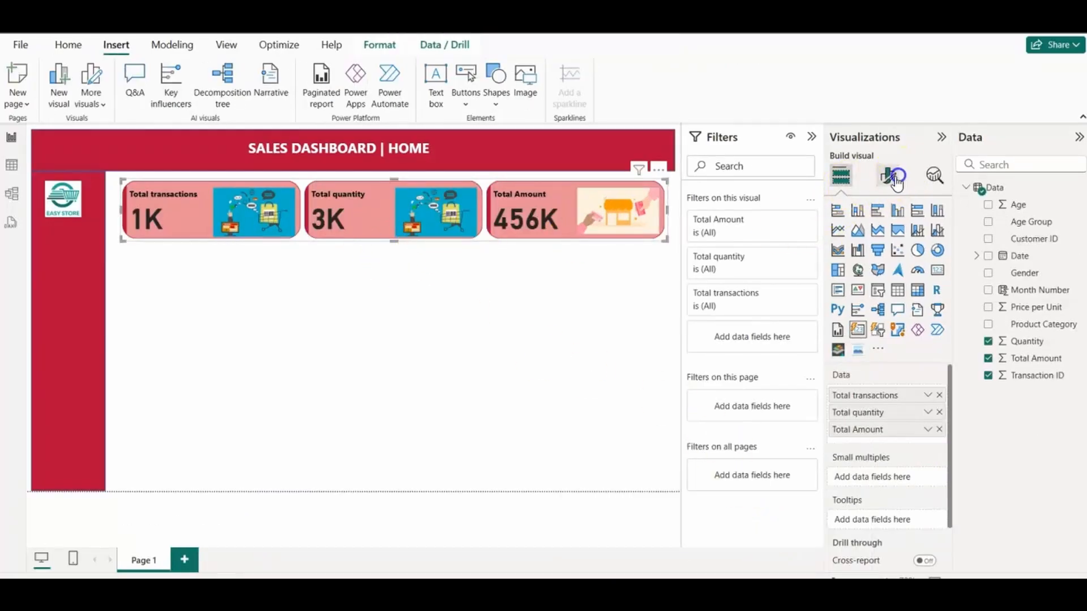
click(887, 239)
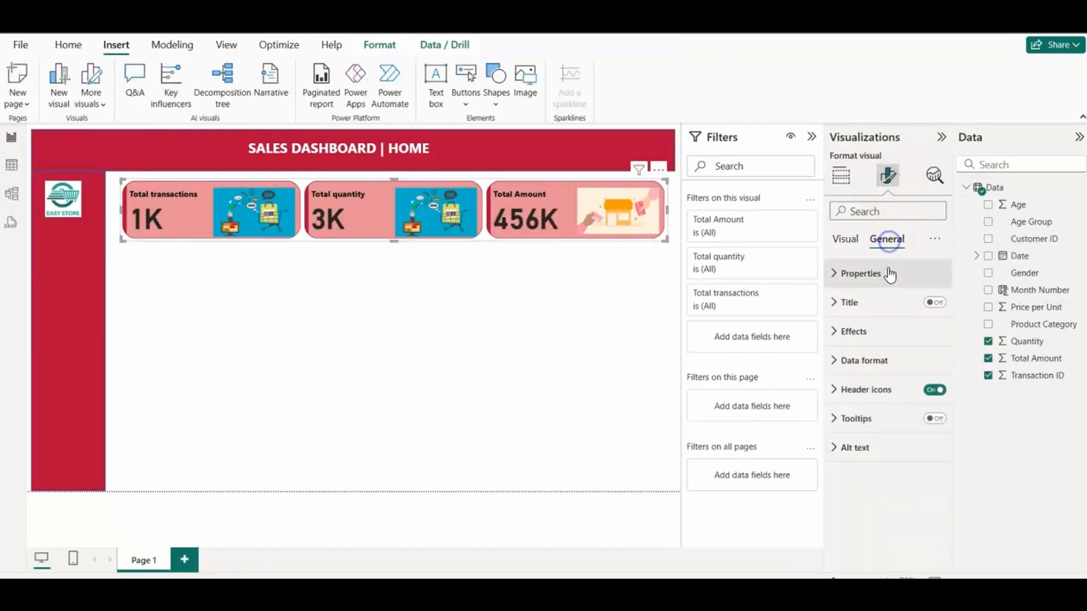
click(836, 365)
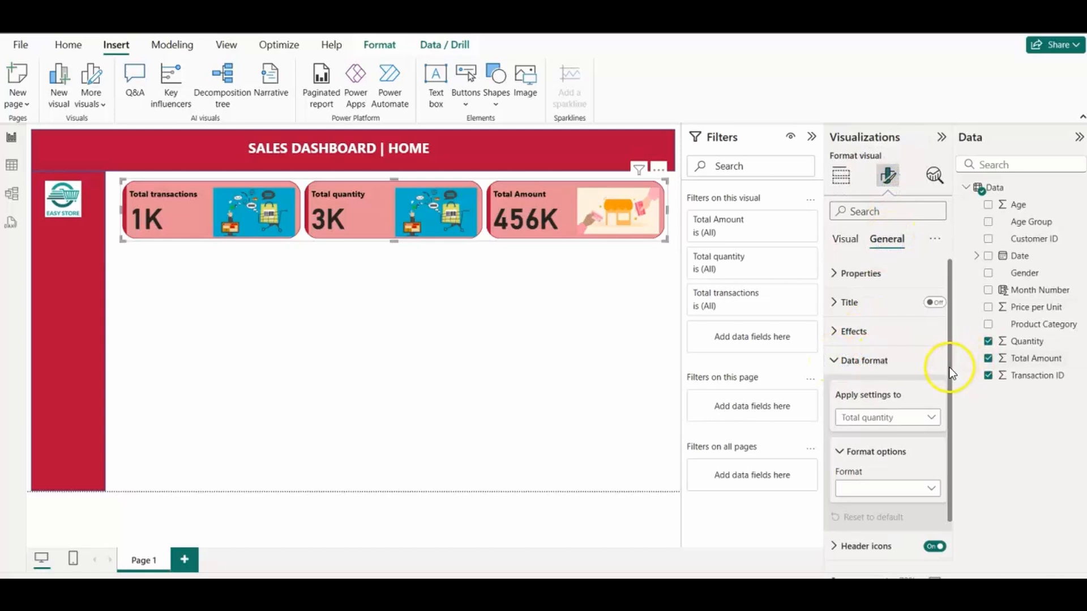
drag(949, 368, 949, 419)
click(937, 436)
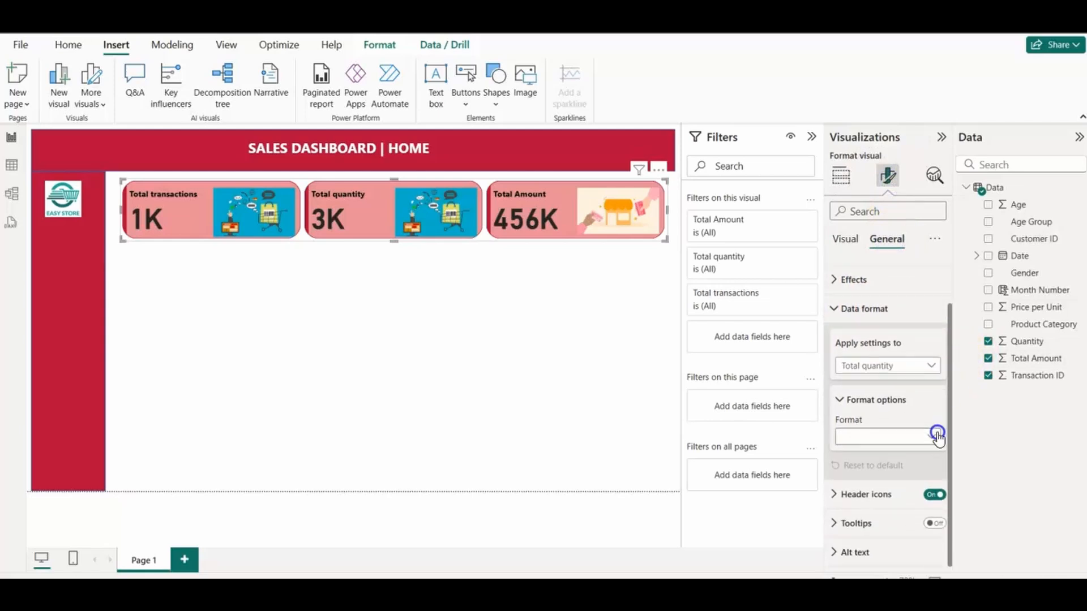
click(906, 440)
click(877, 470)
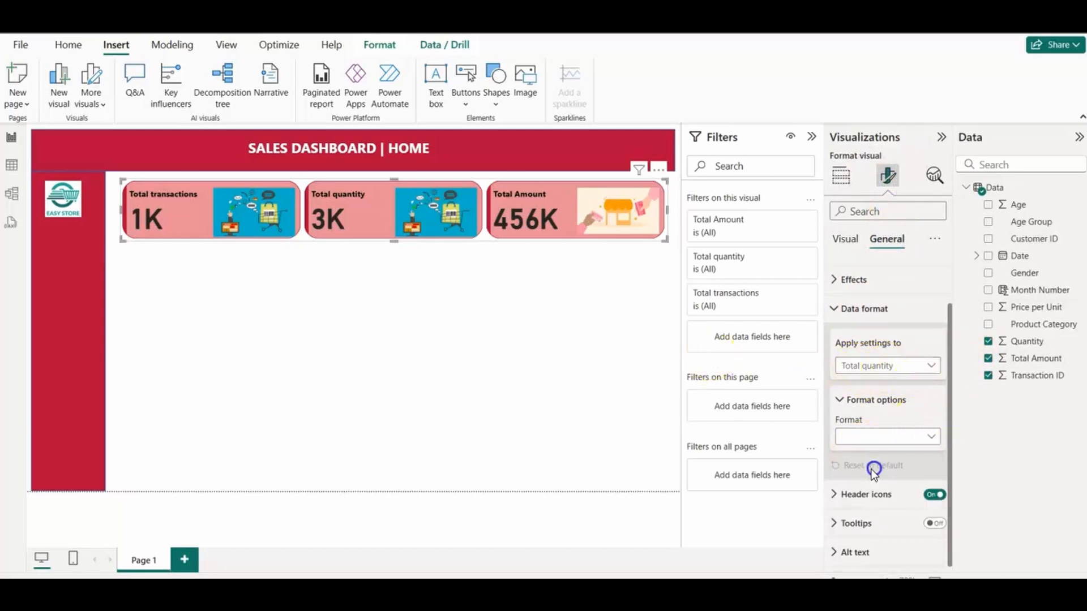
click(911, 436)
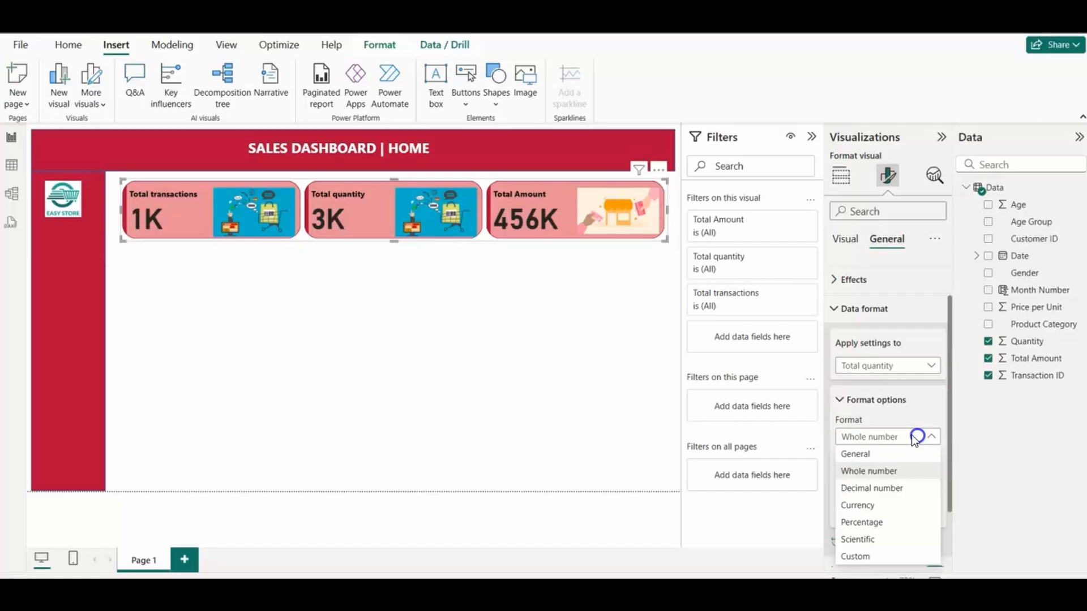
click(867, 453)
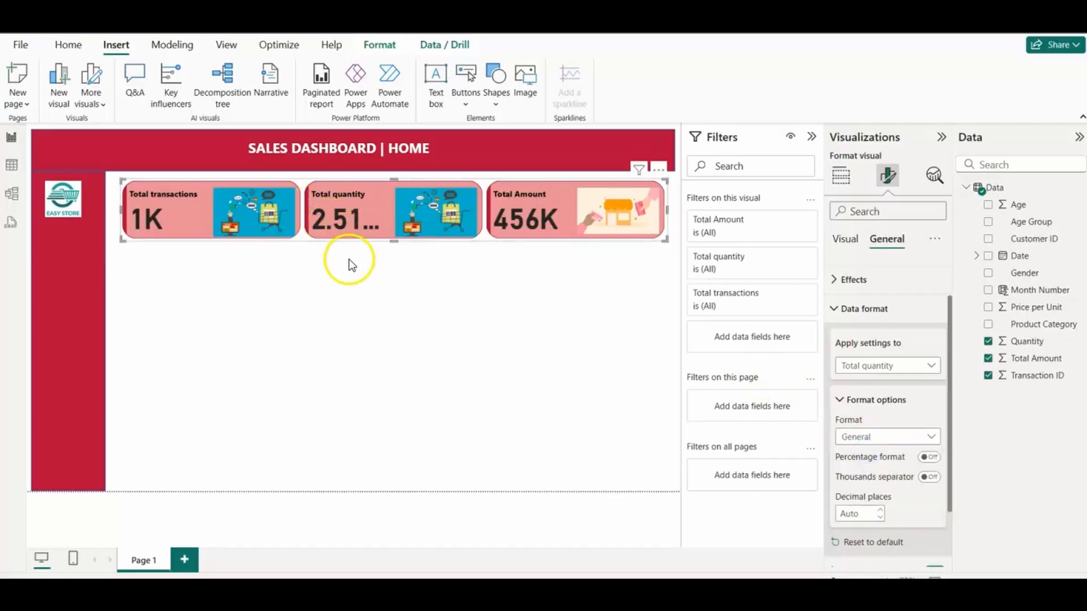
Step: Widen the KPI card visual on both sides to fill the space between the red side strip and the page edge
drag(122, 241, 110, 238)
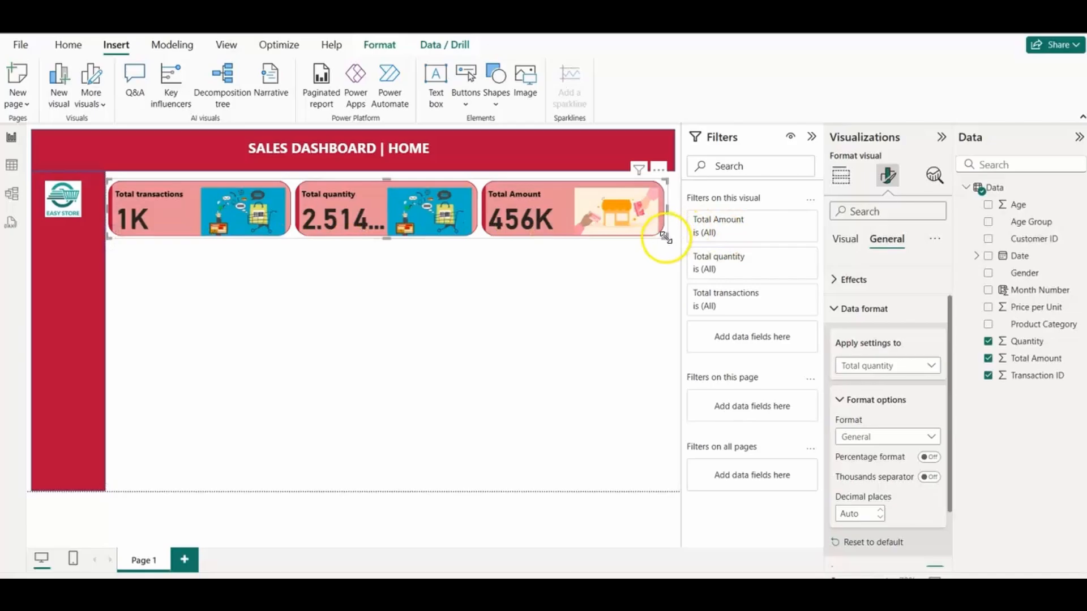
drag(665, 236, 674, 236)
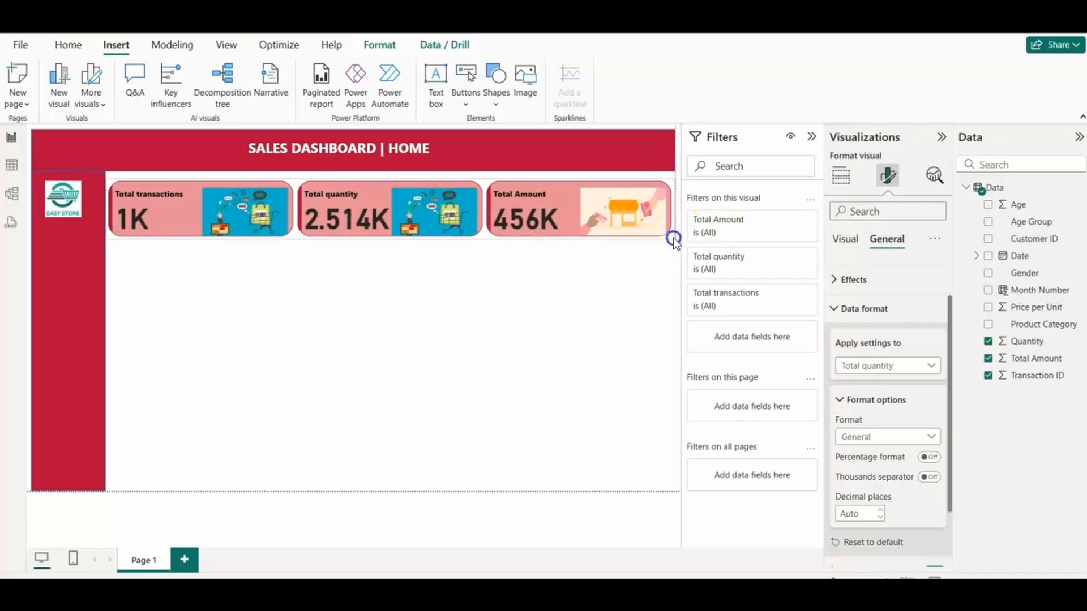
click(411, 316)
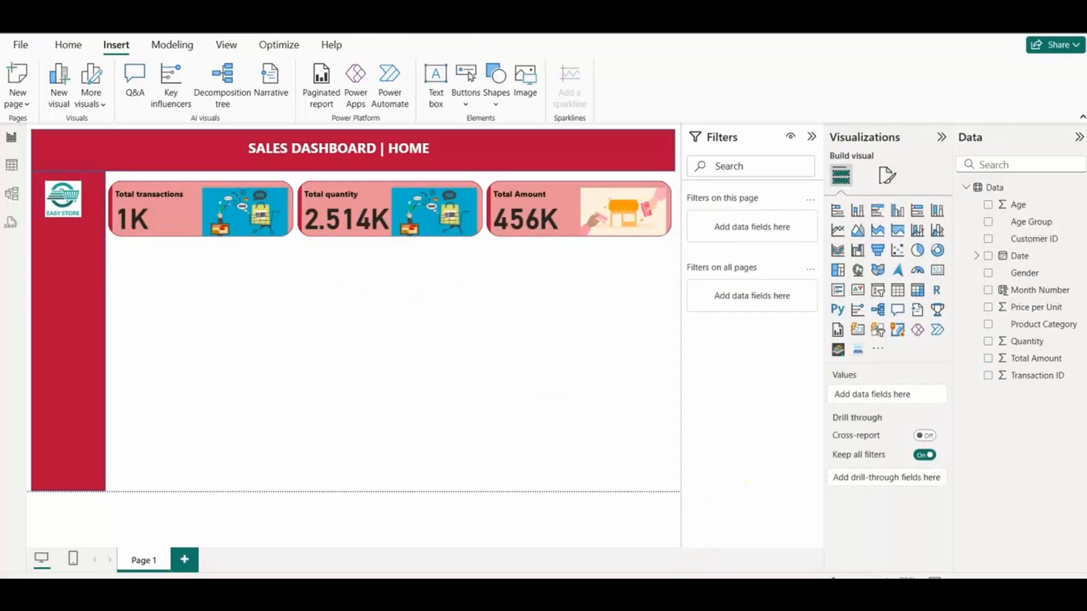
Step: Check the finished Retail Data Analysis report, and add a line chart below the first KPI cards, roughly half the content area's width
click(634, 532)
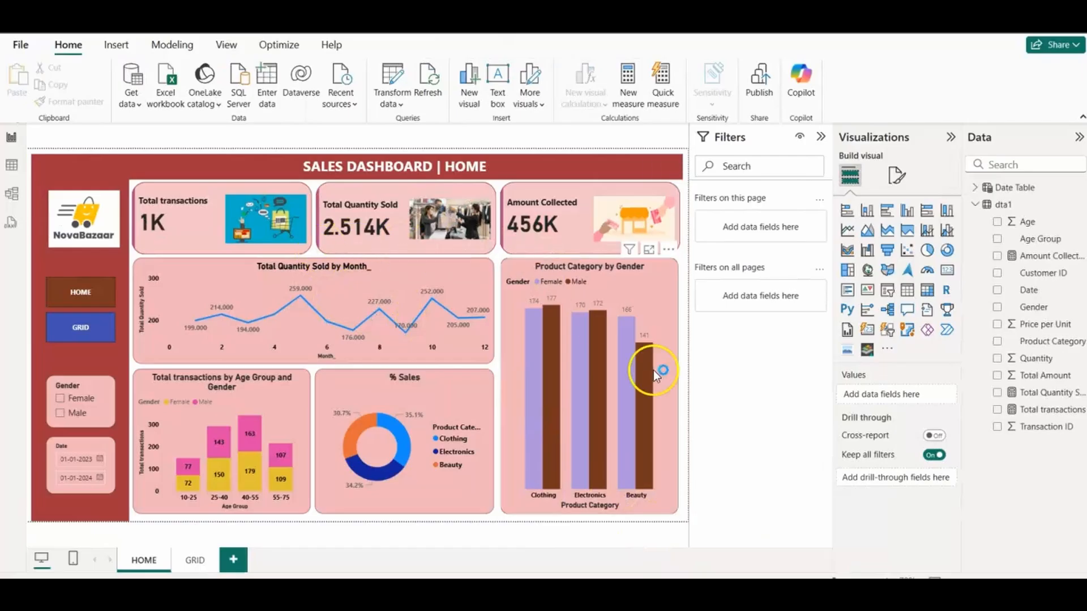
click(779, 528)
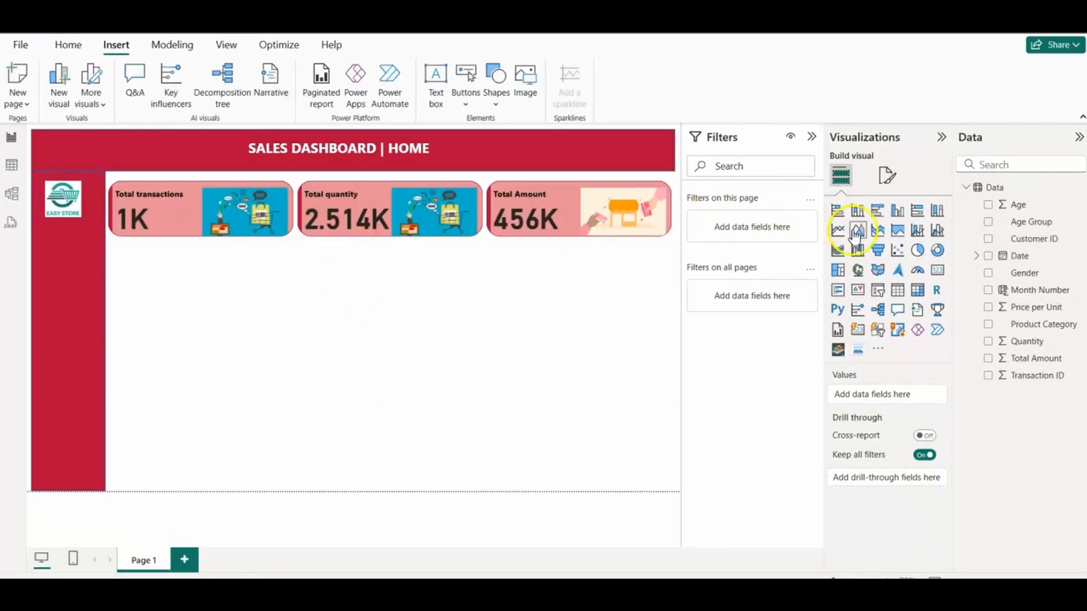
click(838, 230)
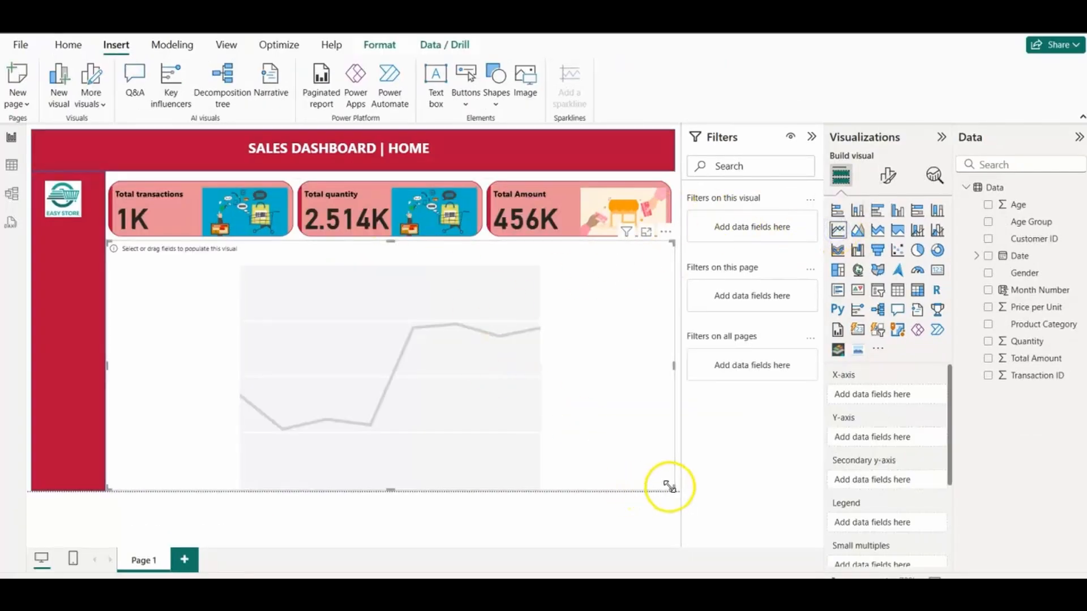
drag(669, 487, 377, 341)
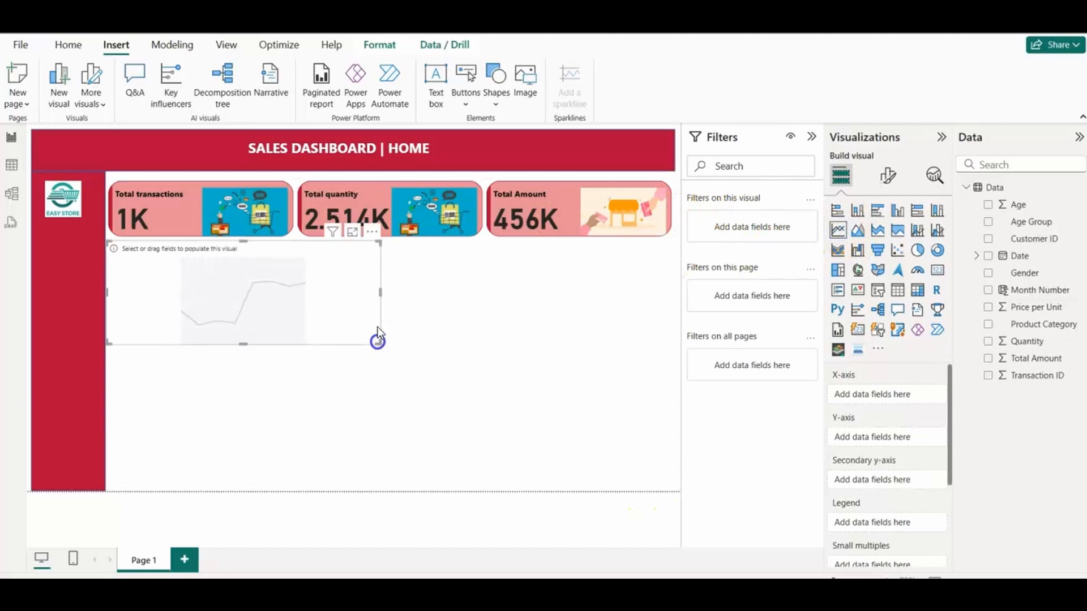
drag(364, 303, 372, 304)
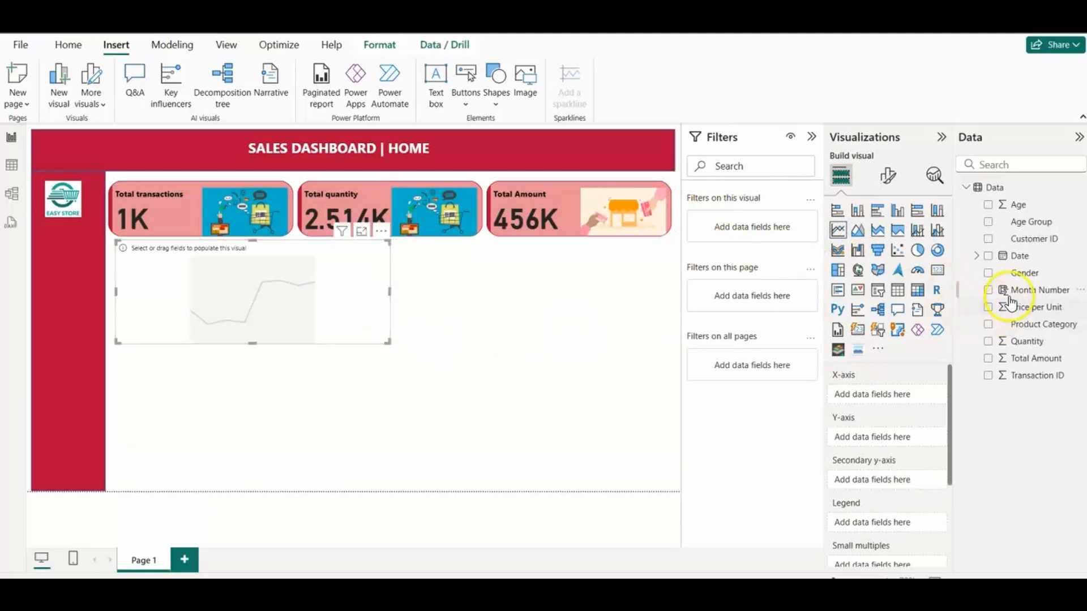
Step: Plot Quantity on the Y-axis against Month Number on the X-axis and enlarge the line chart slightly
drag(1013, 291, 881, 393)
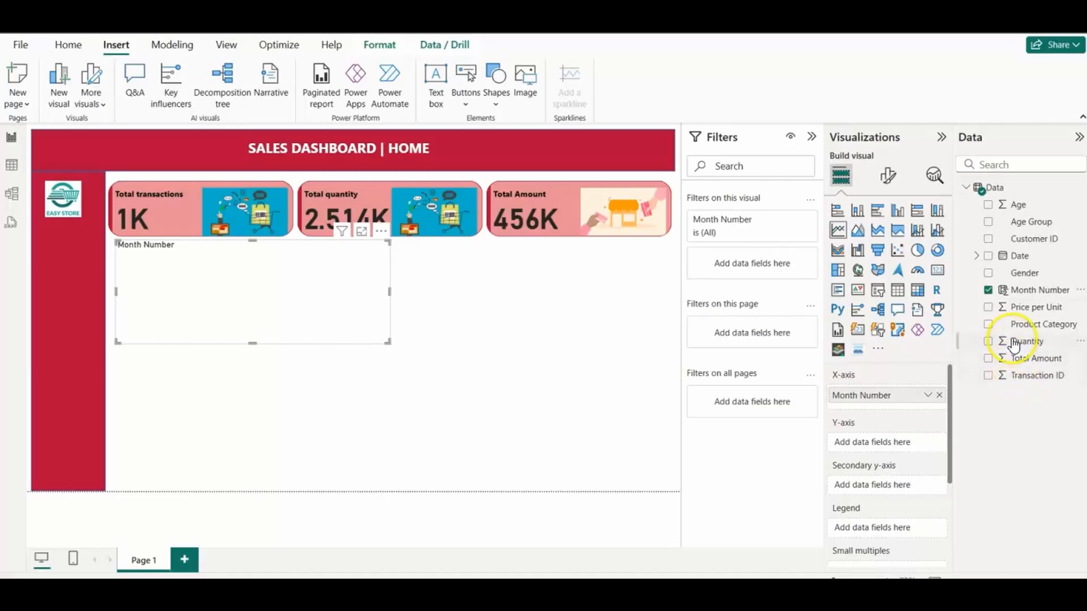
drag(1019, 341, 868, 439)
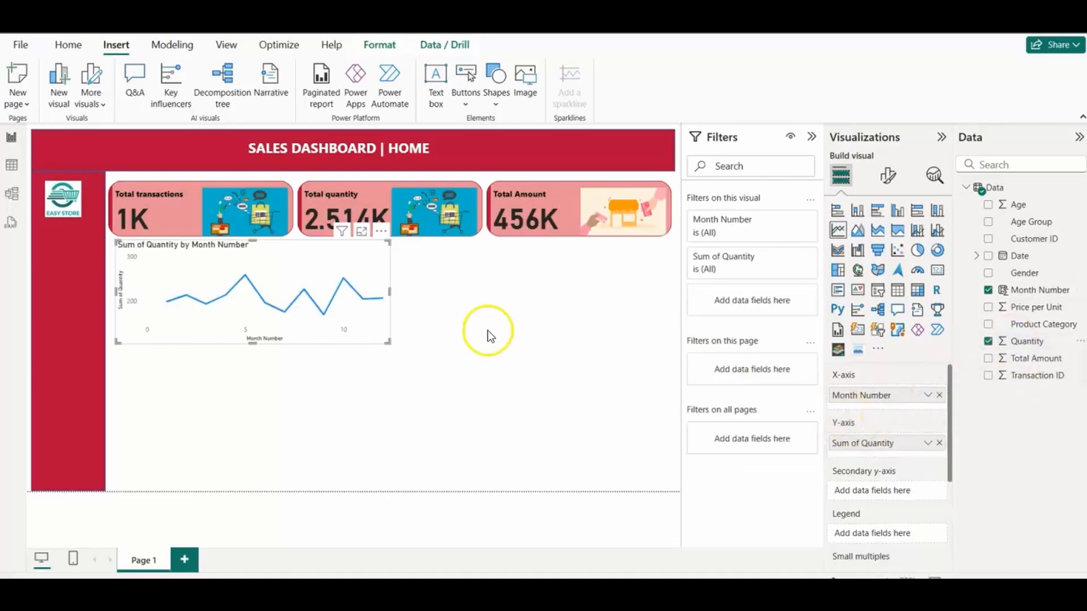
drag(390, 343, 414, 347)
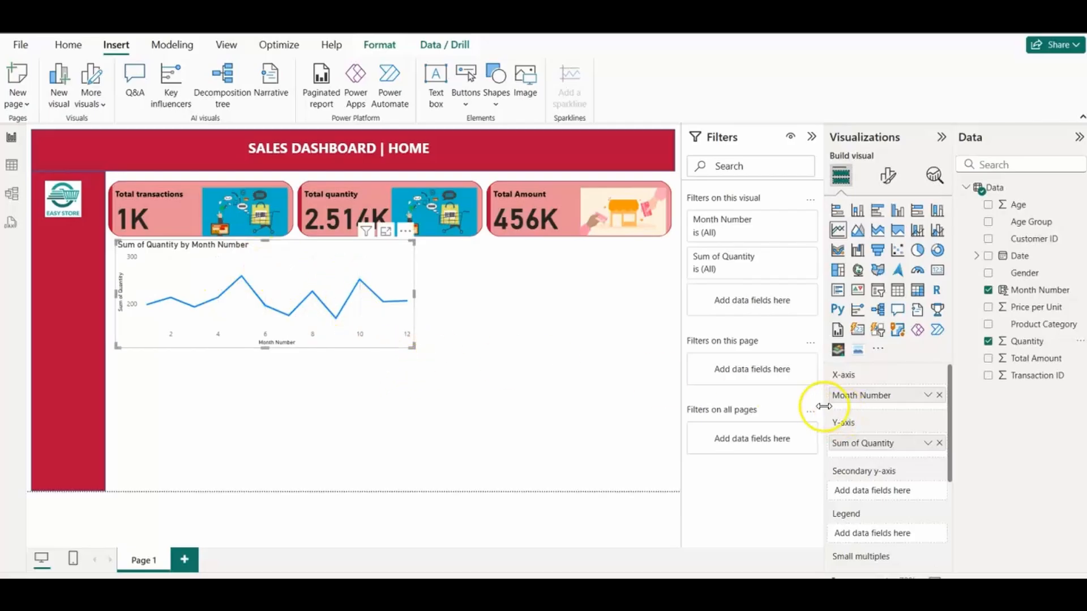
Step: Fill the line chart's background with the recent salmon pink used for the KPI cards
click(888, 180)
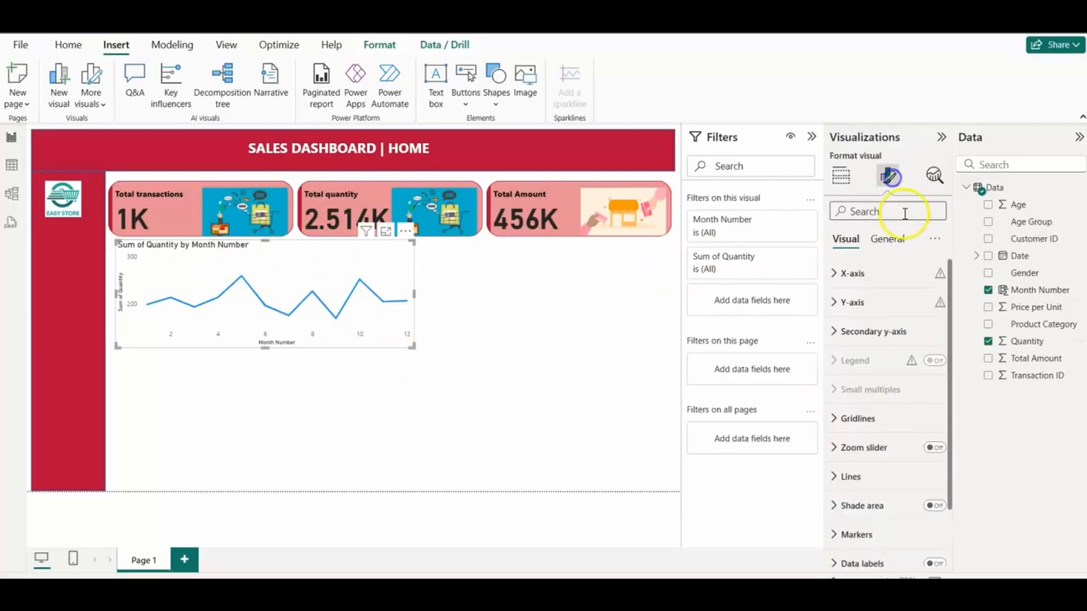
click(887, 239)
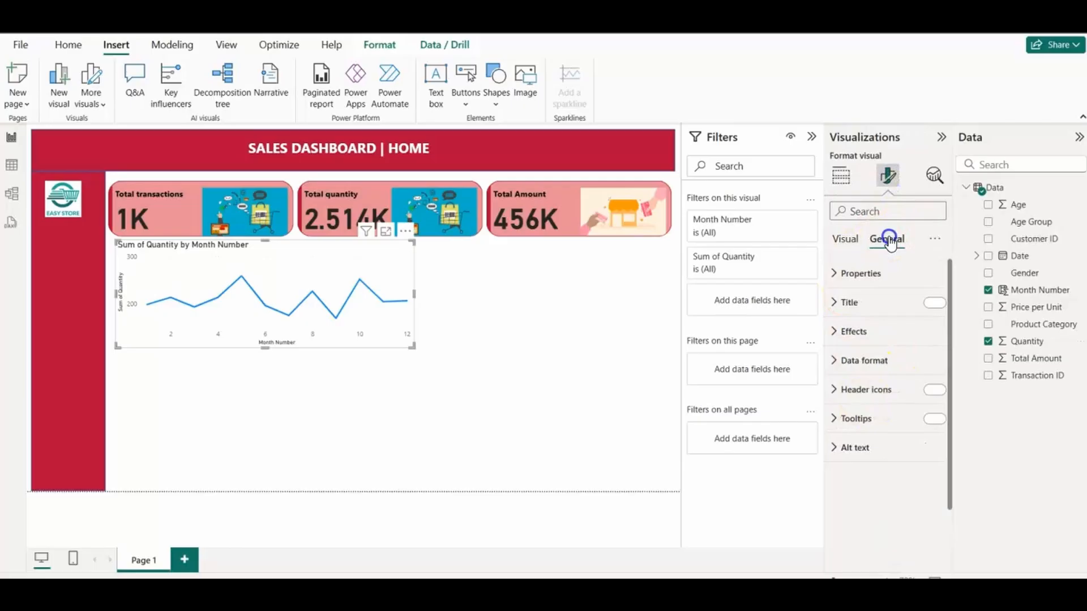
click(836, 332)
click(864, 403)
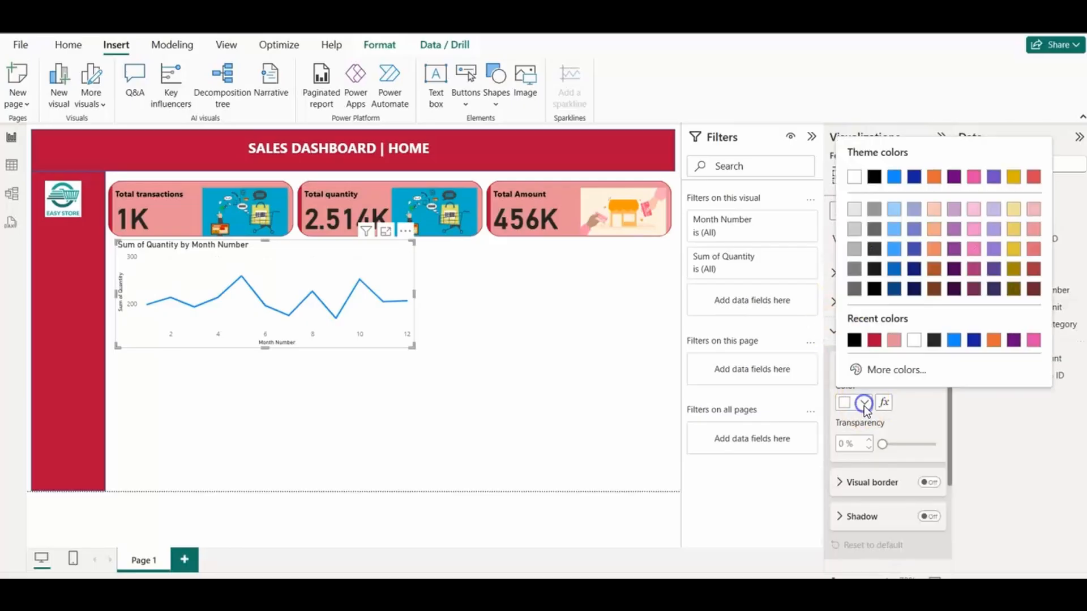
click(894, 340)
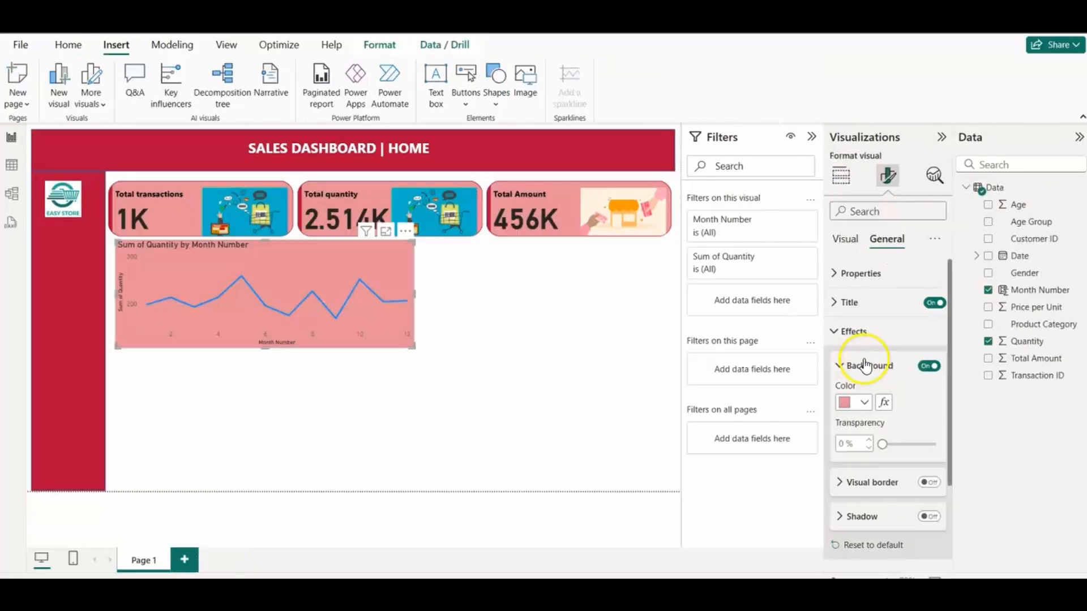
click(848, 241)
click(837, 331)
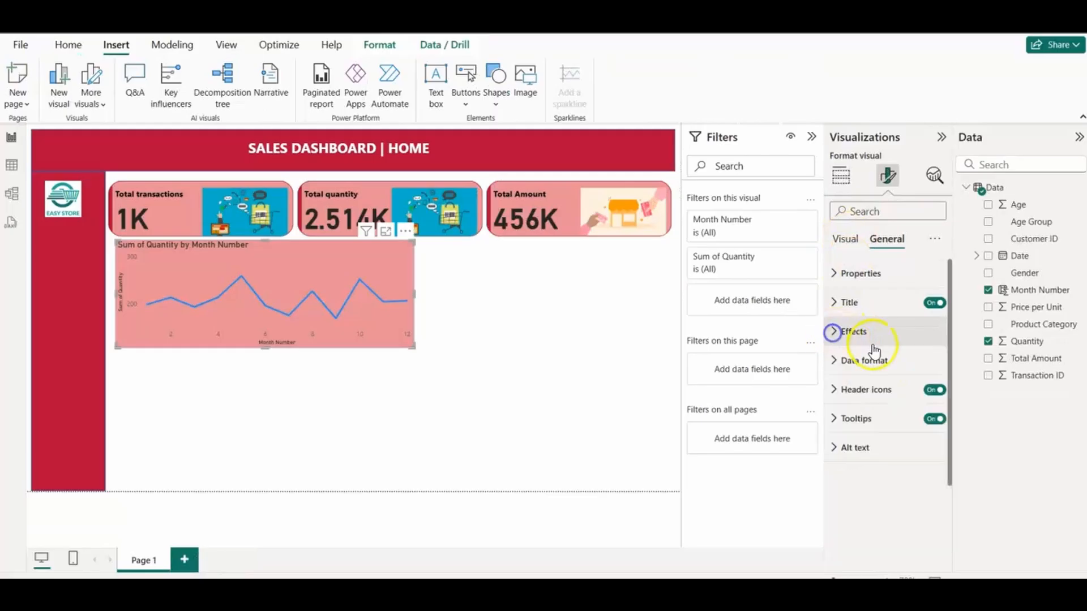
Step: Turn on data labels for the line chart
click(845, 242)
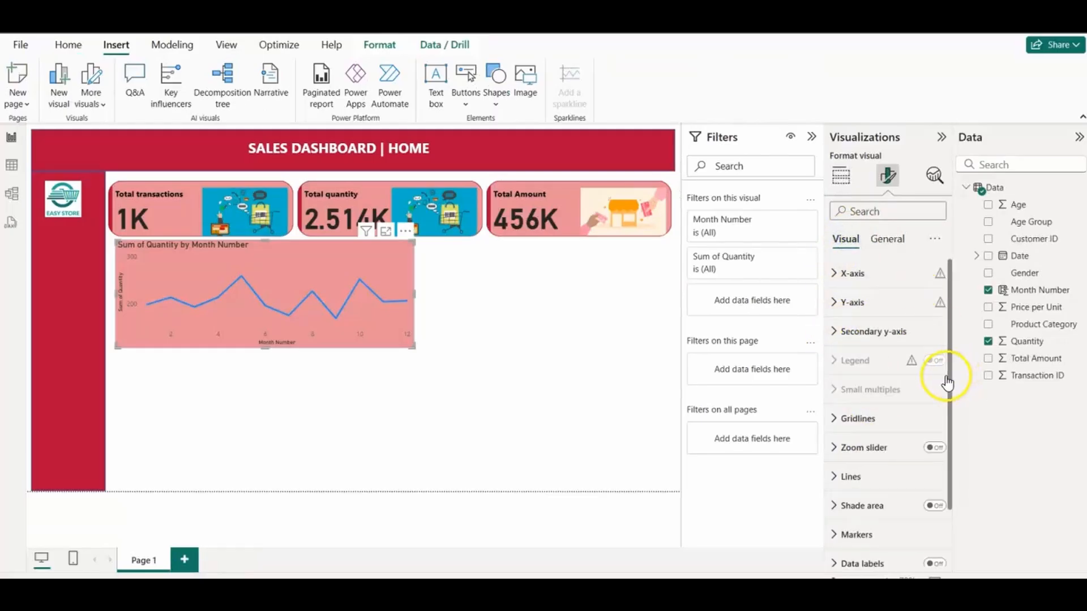
drag(950, 386, 944, 448)
click(934, 495)
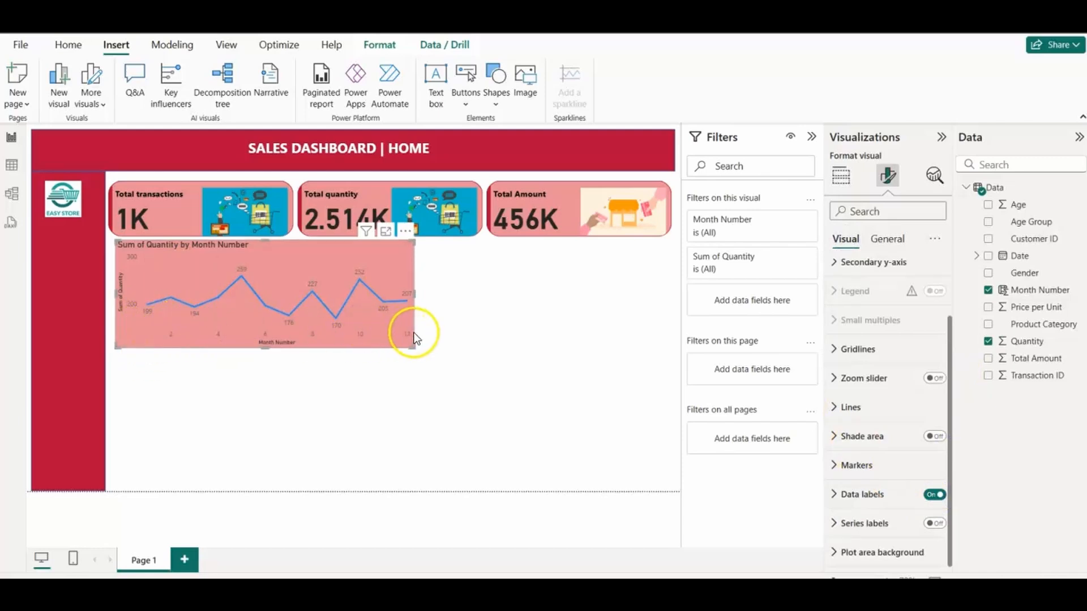
Step: Change the line chart's title text to "Total quantity sold by month"
click(834, 495)
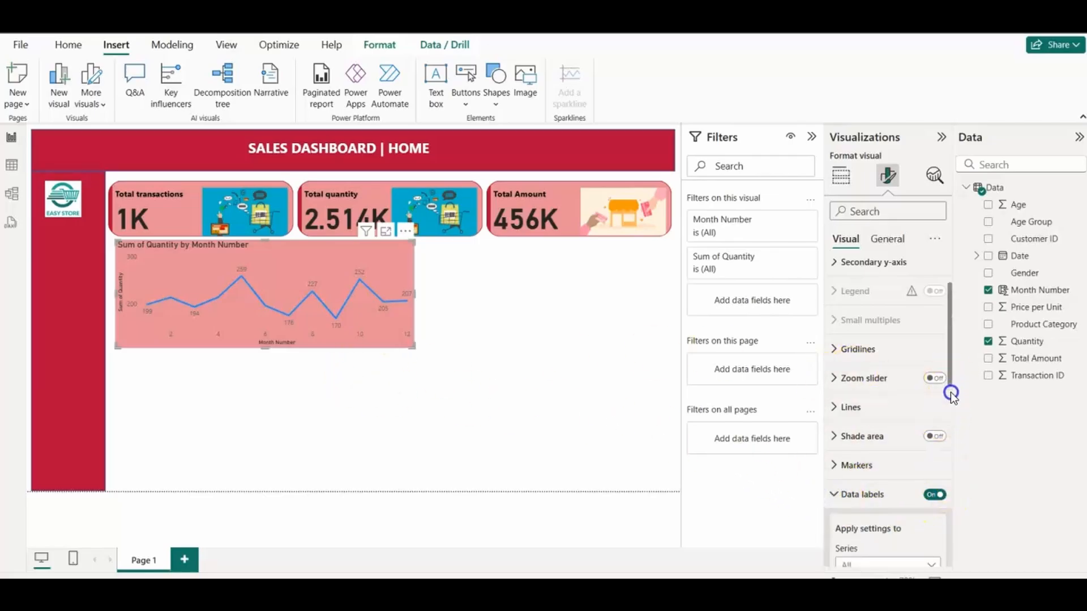
click(887, 239)
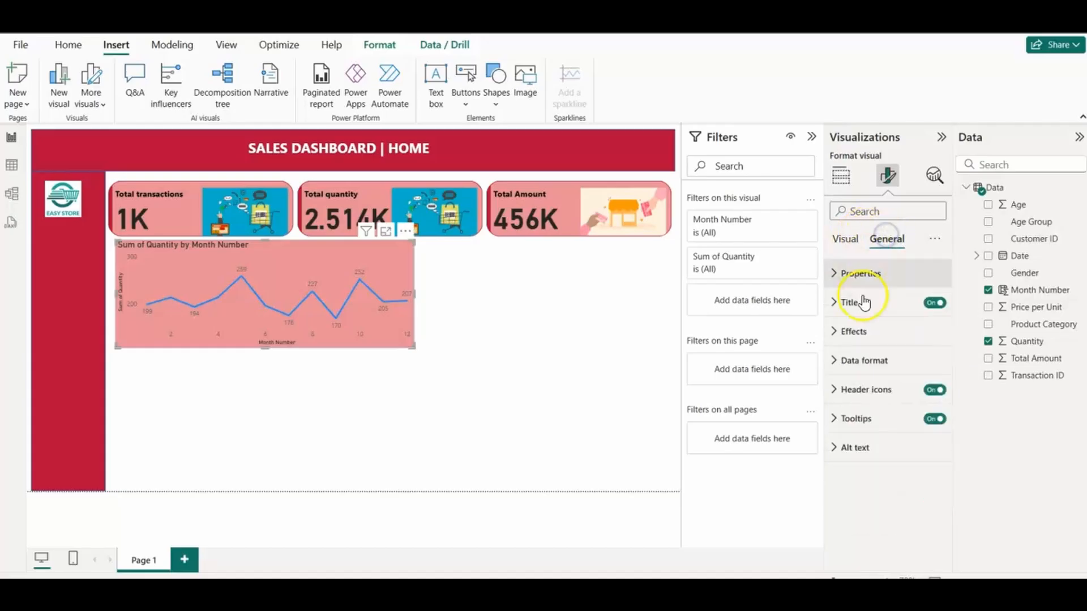
click(832, 303)
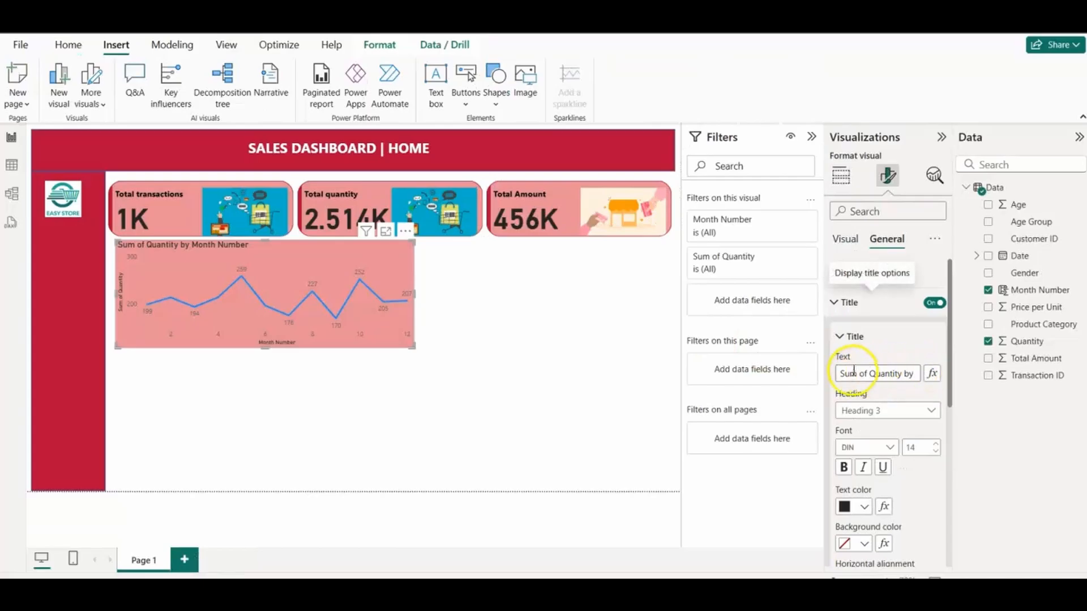
drag(842, 374, 919, 382)
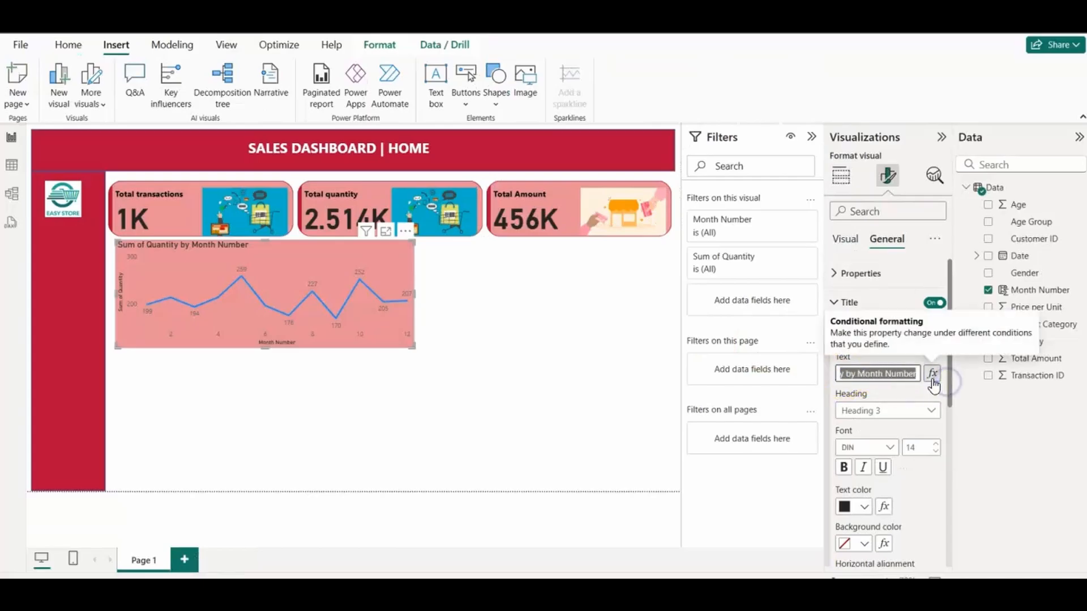
text(Total)
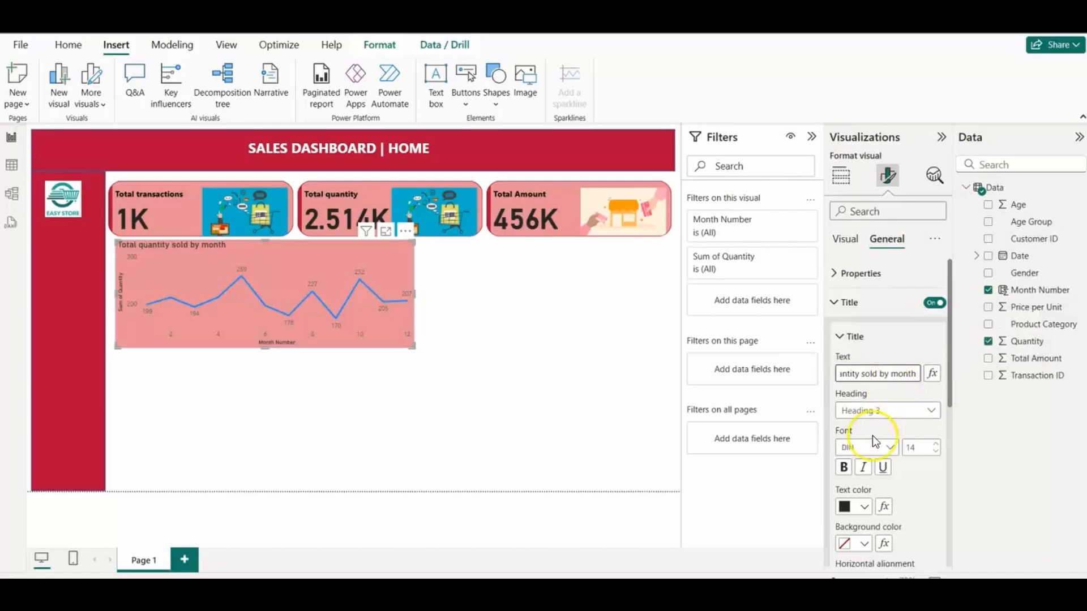
Step: Make the line chart's title bold and center it horizontally
click(844, 468)
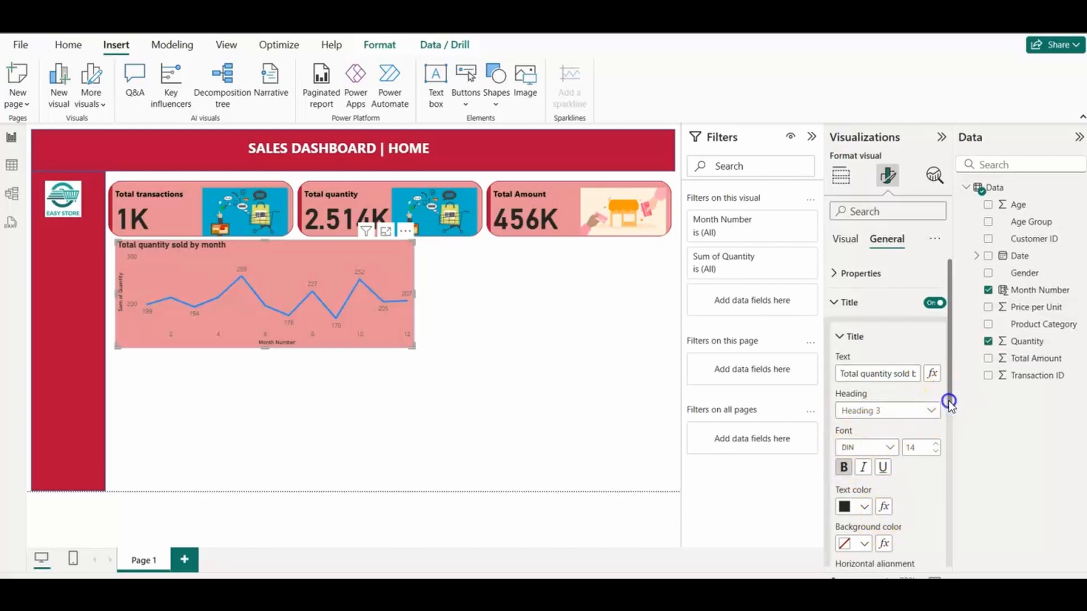
drag(950, 403, 952, 459)
click(863, 470)
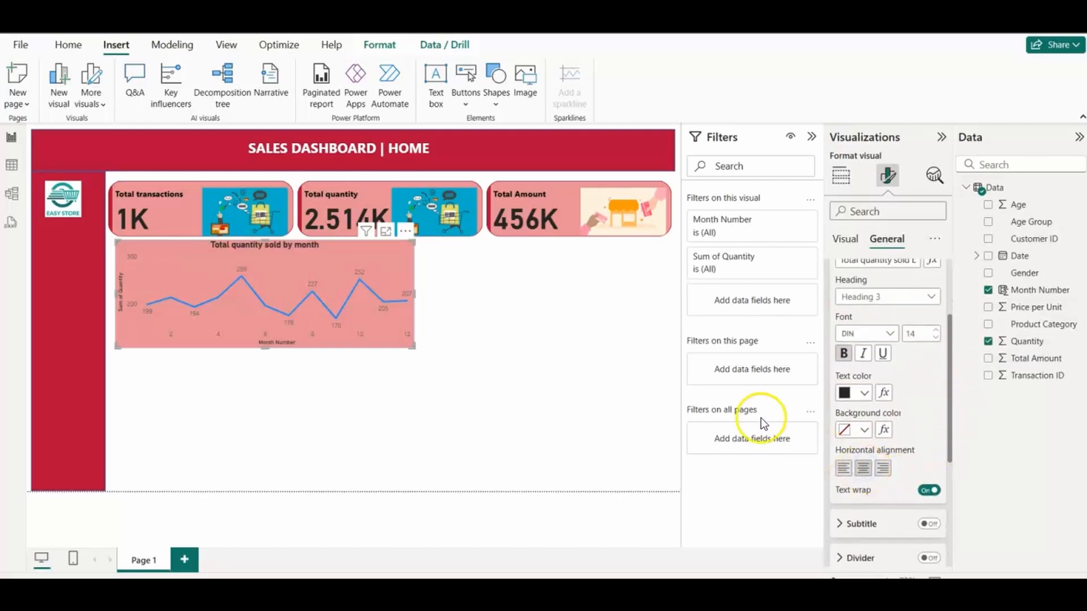
click(556, 385)
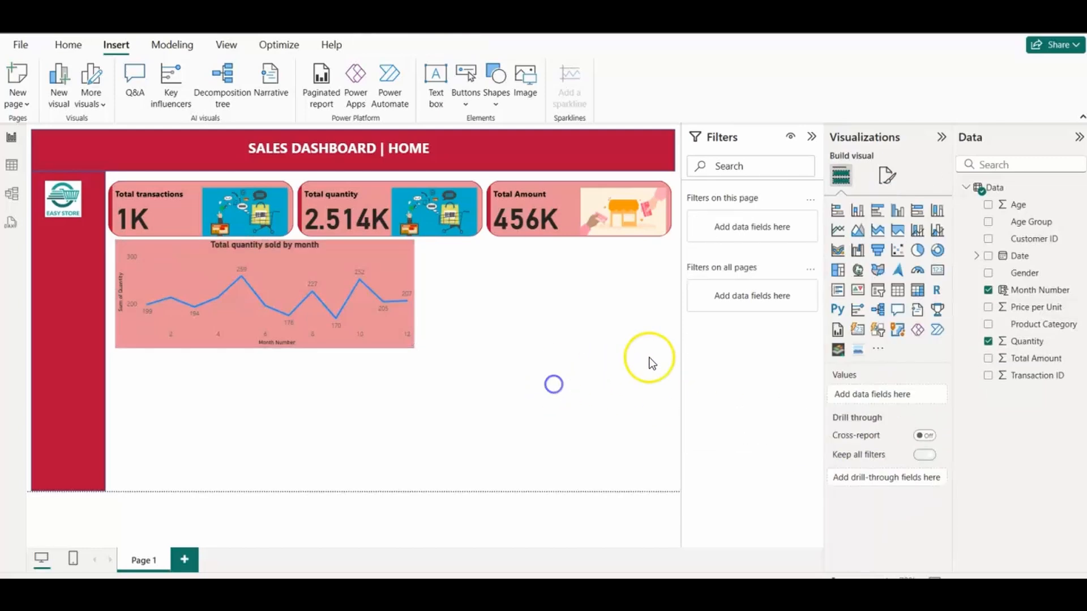
Step: Color the line chart's X-axis values black and keep their display units on Auto
click(379, 336)
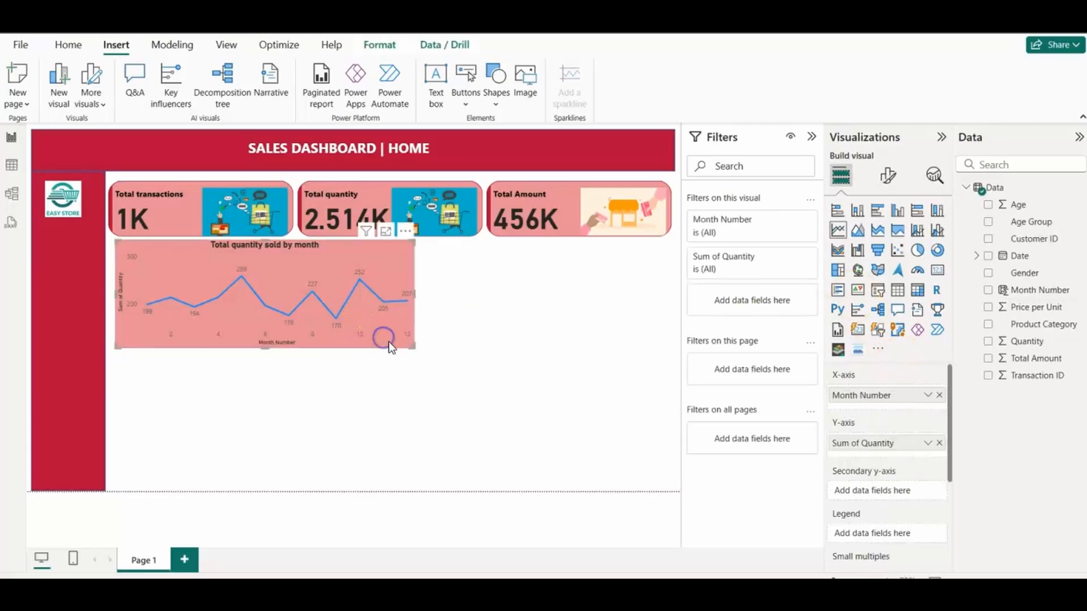
click(888, 176)
click(831, 273)
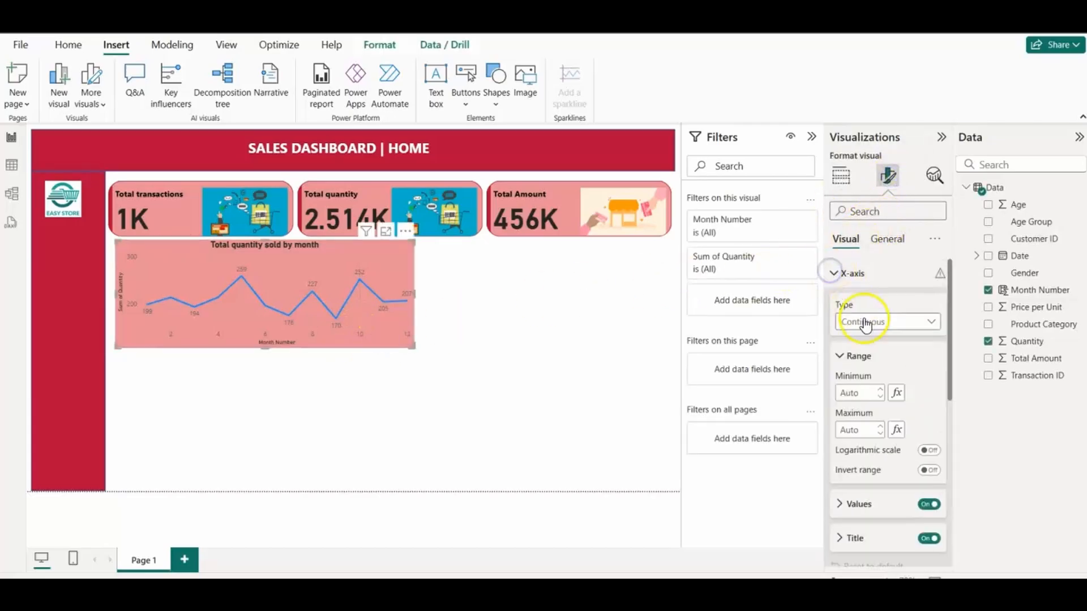
drag(951, 379, 946, 425)
click(839, 408)
click(865, 428)
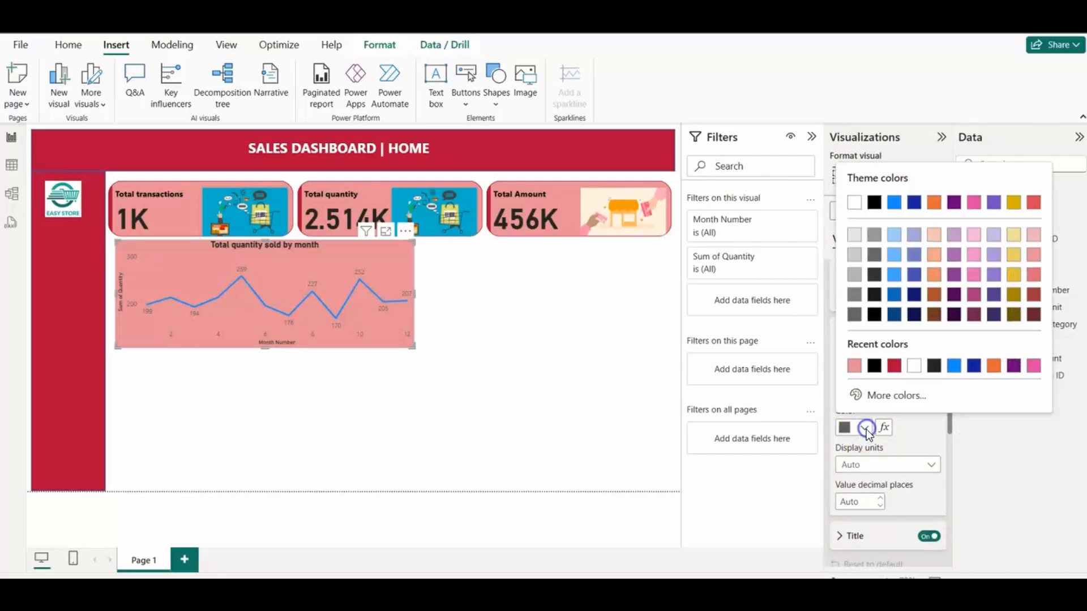
click(874, 368)
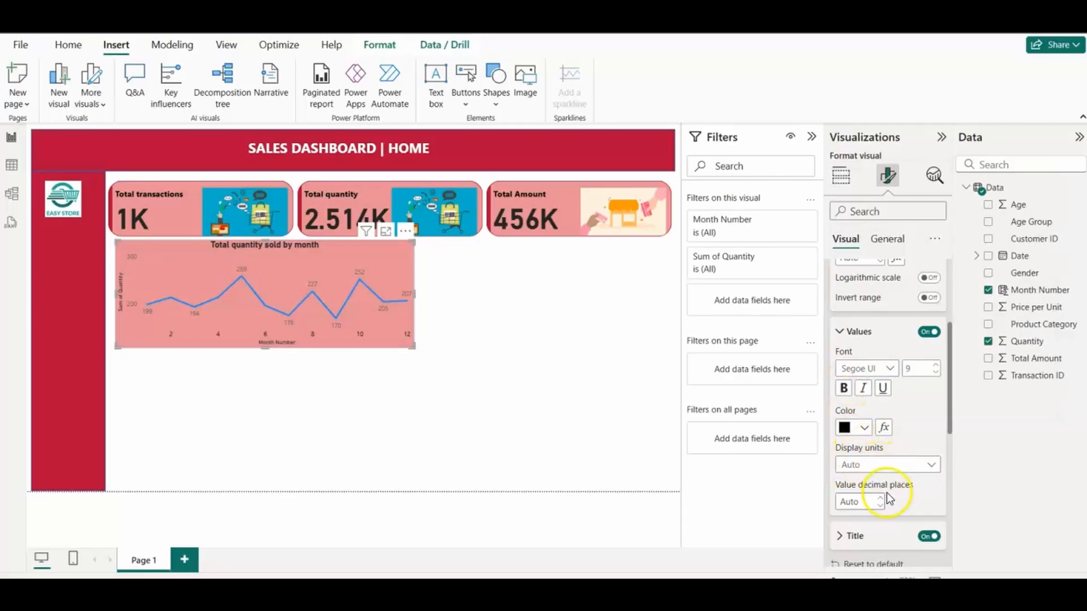
click(930, 465)
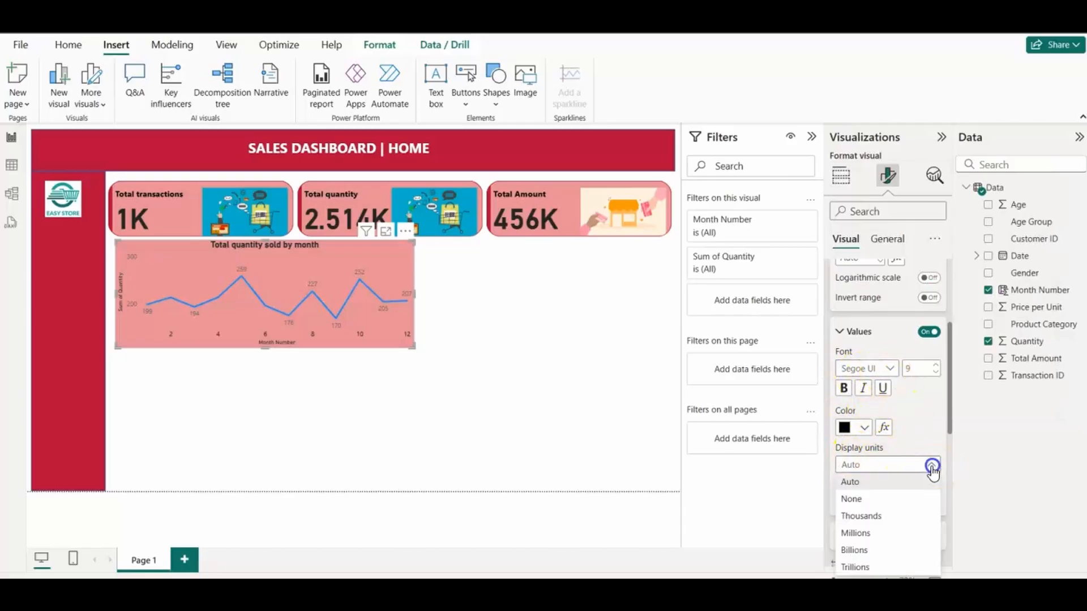
click(876, 481)
Step: Set the line chart's X-axis title to "Month" and make it bold
scroll(951, 402, down, 3)
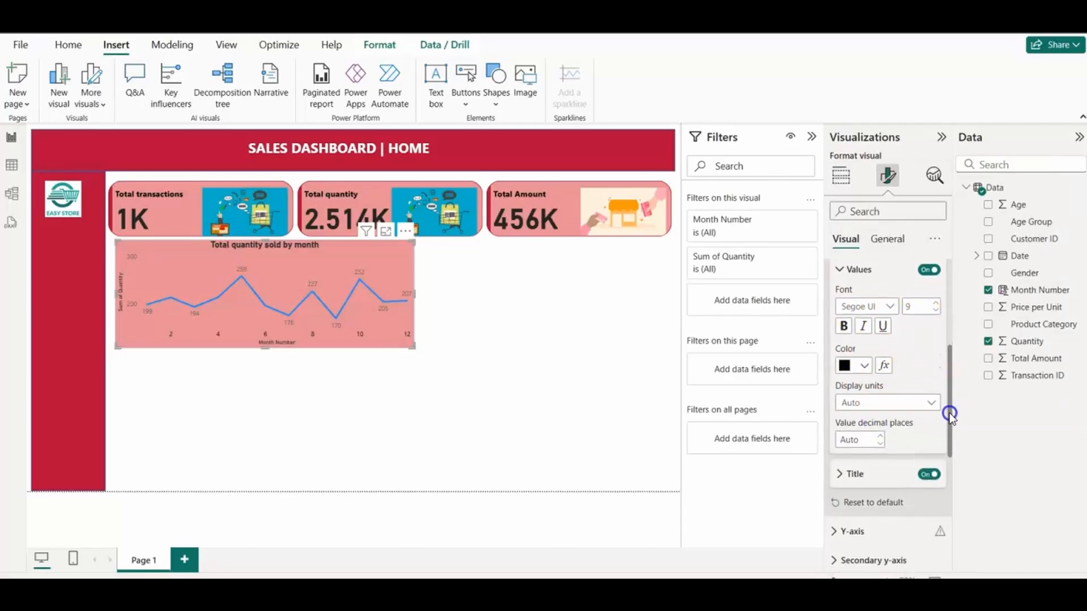
click(841, 456)
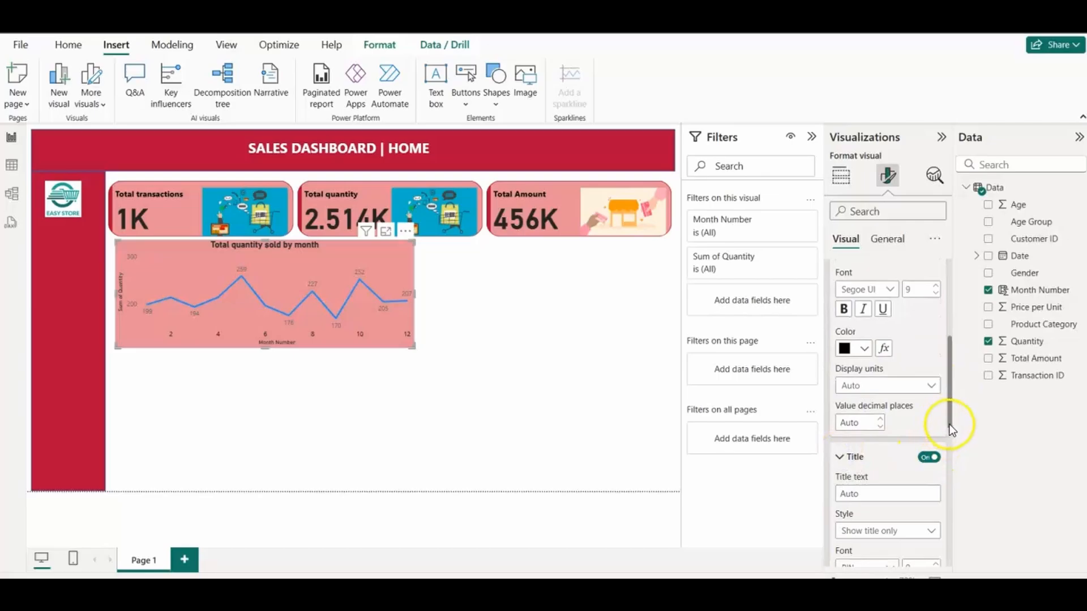
drag(950, 429, 949, 458)
click(871, 379)
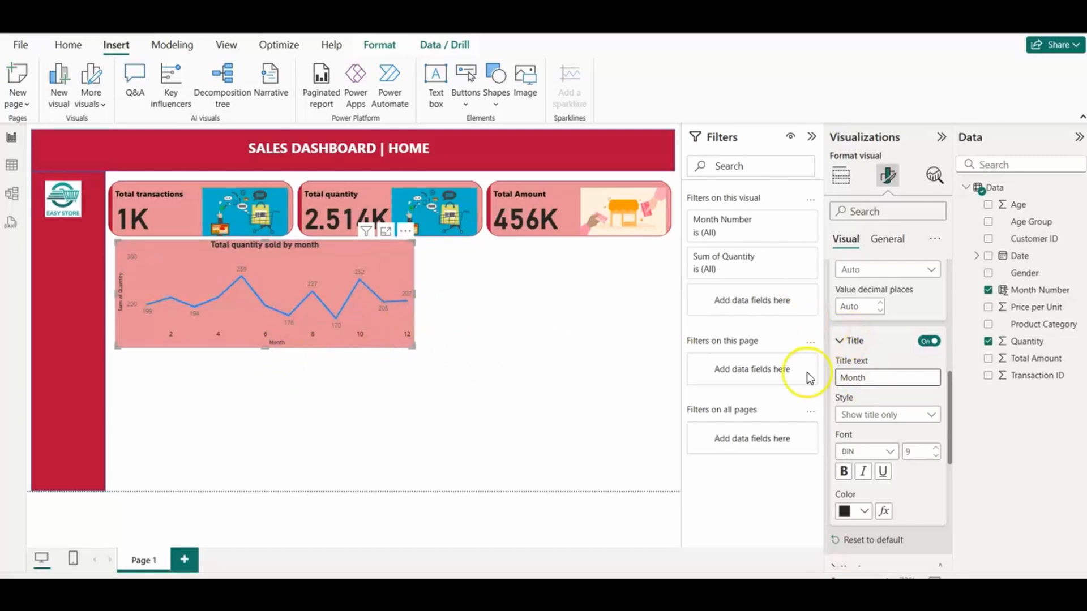
click(843, 472)
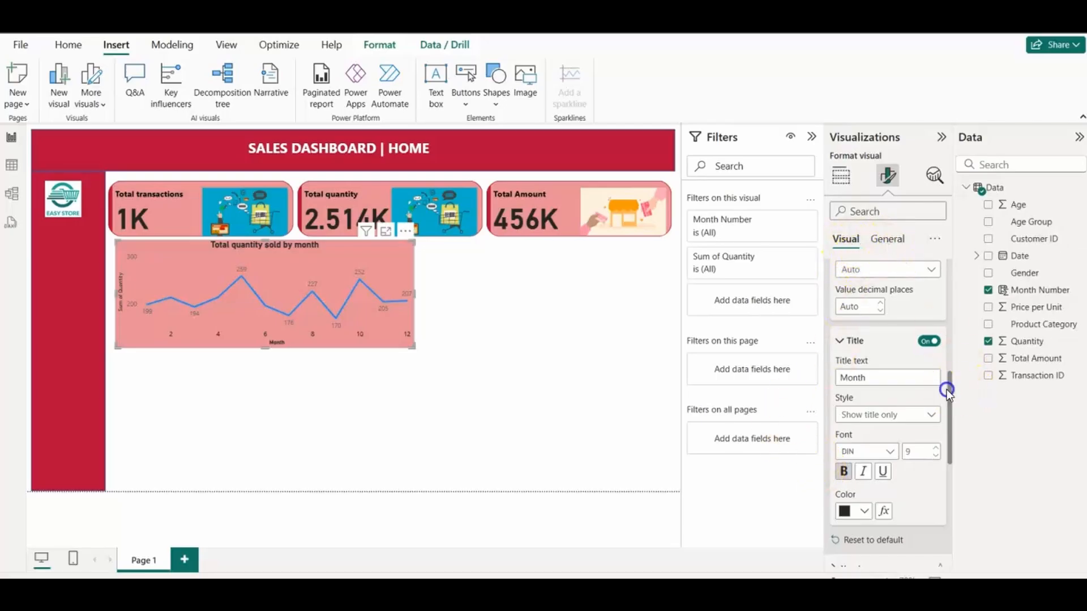
Step: Set the line chart's Y-axis title to "Quantity sold" and make it bold
drag(947, 391, 938, 465)
click(835, 319)
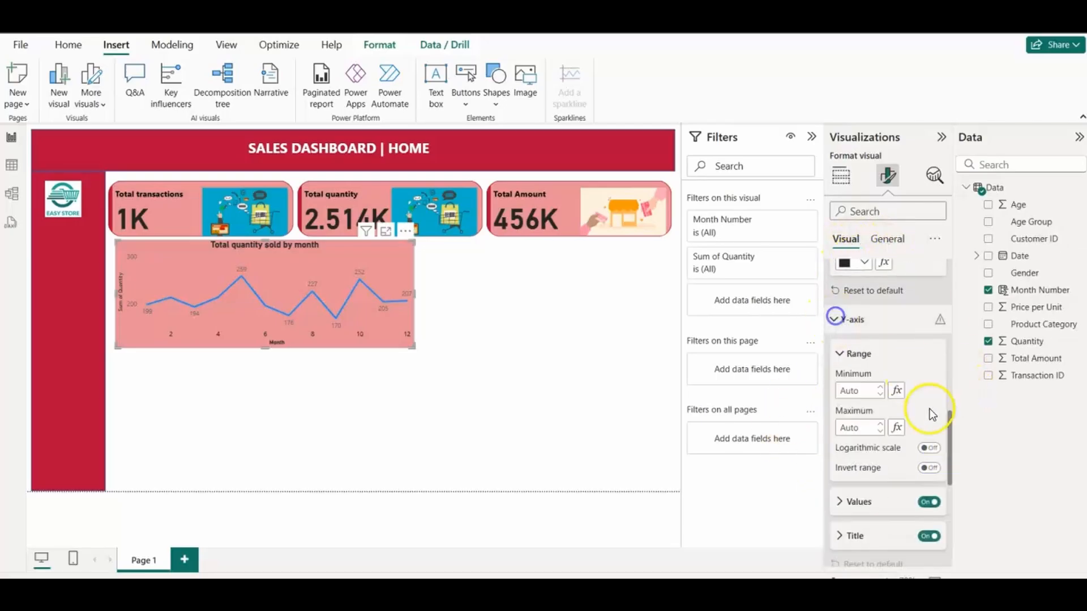
drag(950, 420, 953, 472)
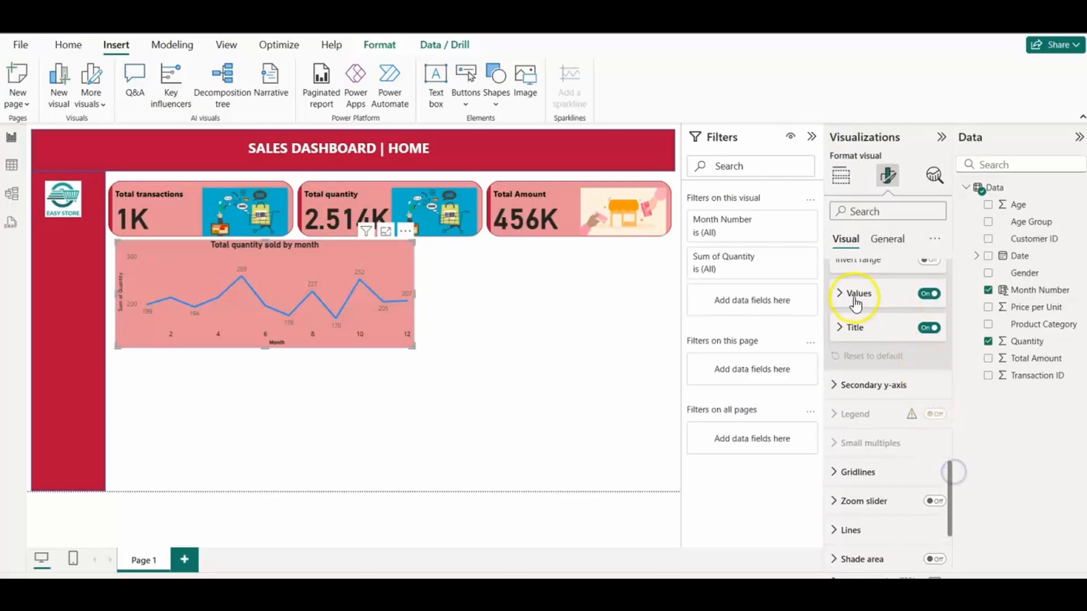
click(838, 328)
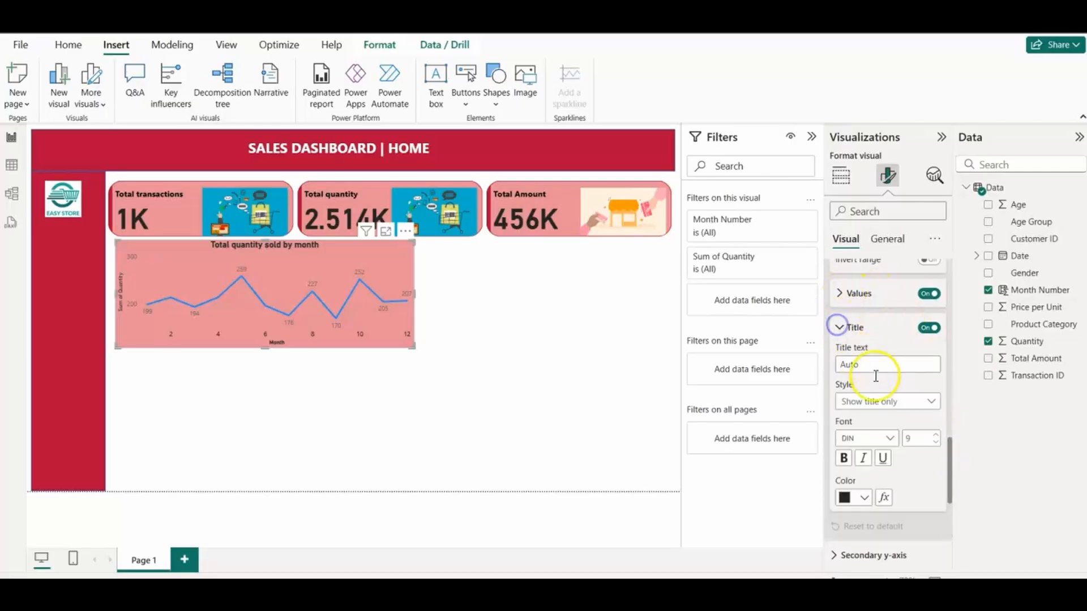
click(864, 364)
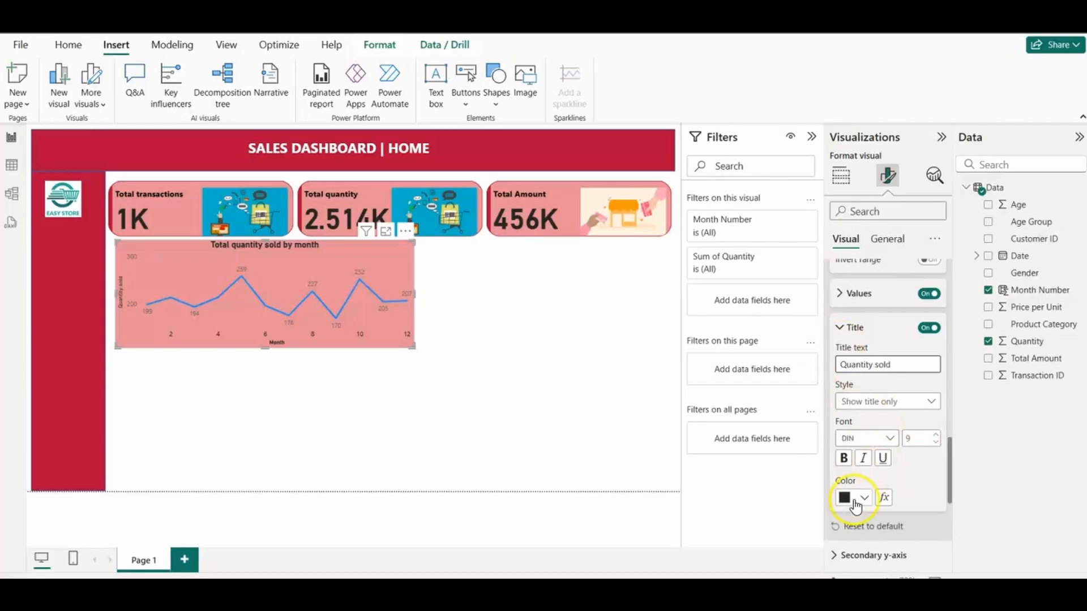
click(843, 458)
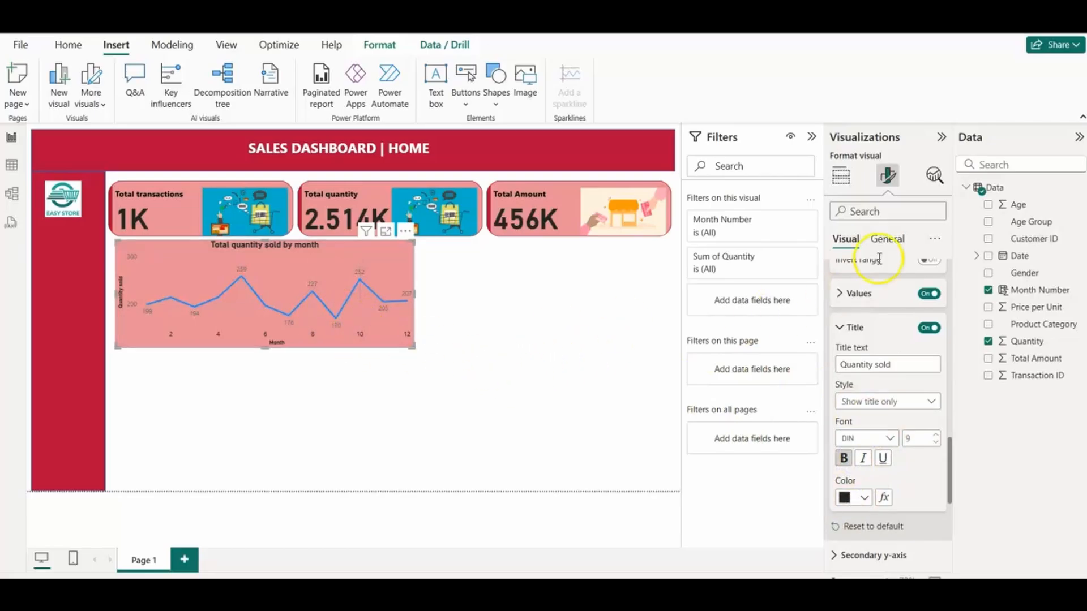
Step: Look through the line chart's remaining axis, label, line and size formatting options
click(886, 242)
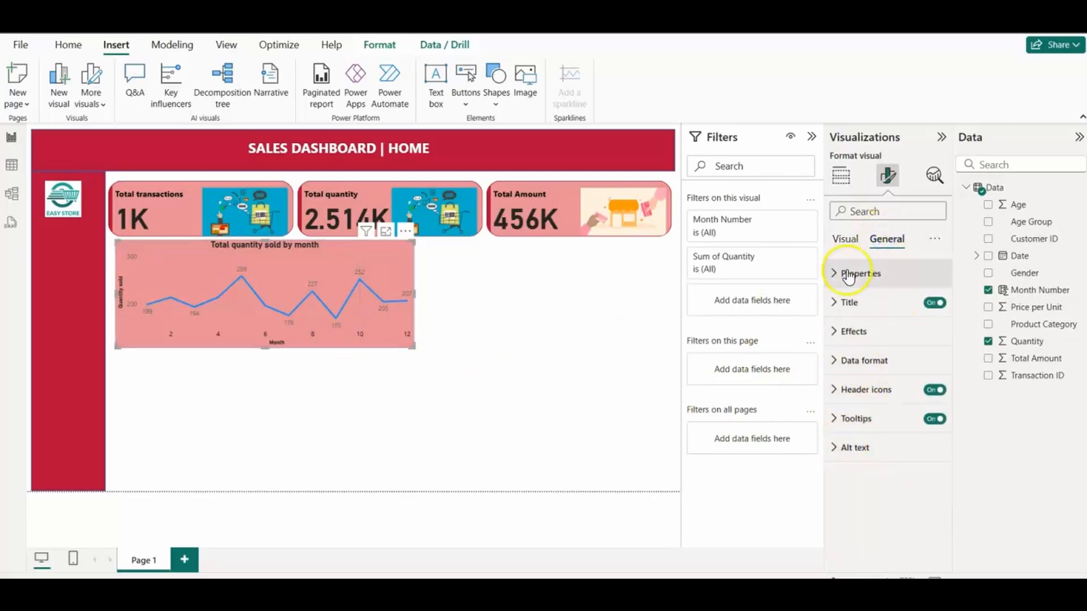
click(847, 239)
click(833, 273)
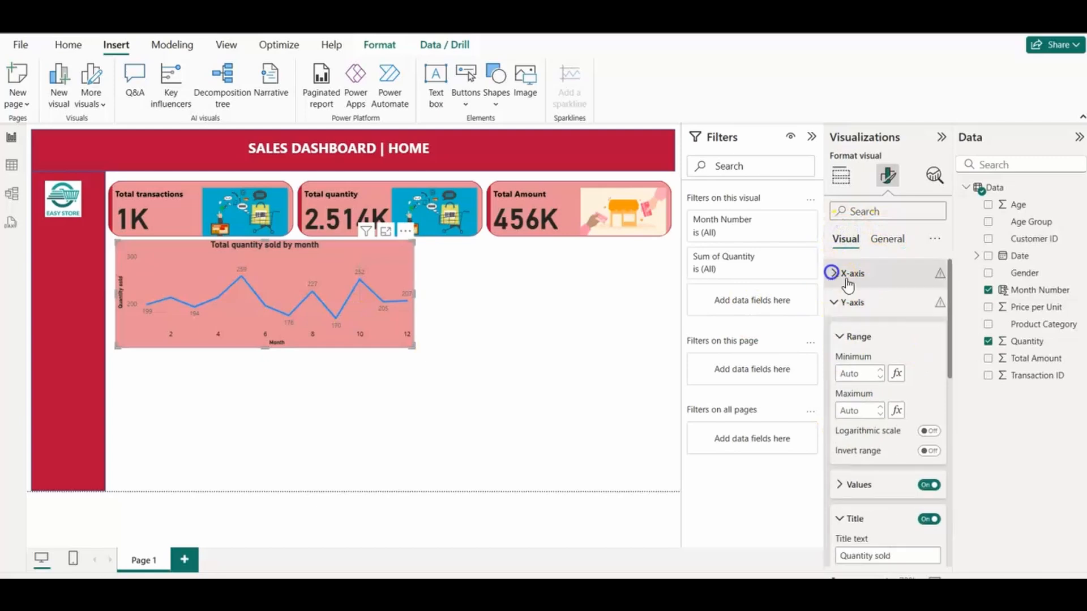
click(831, 302)
click(834, 331)
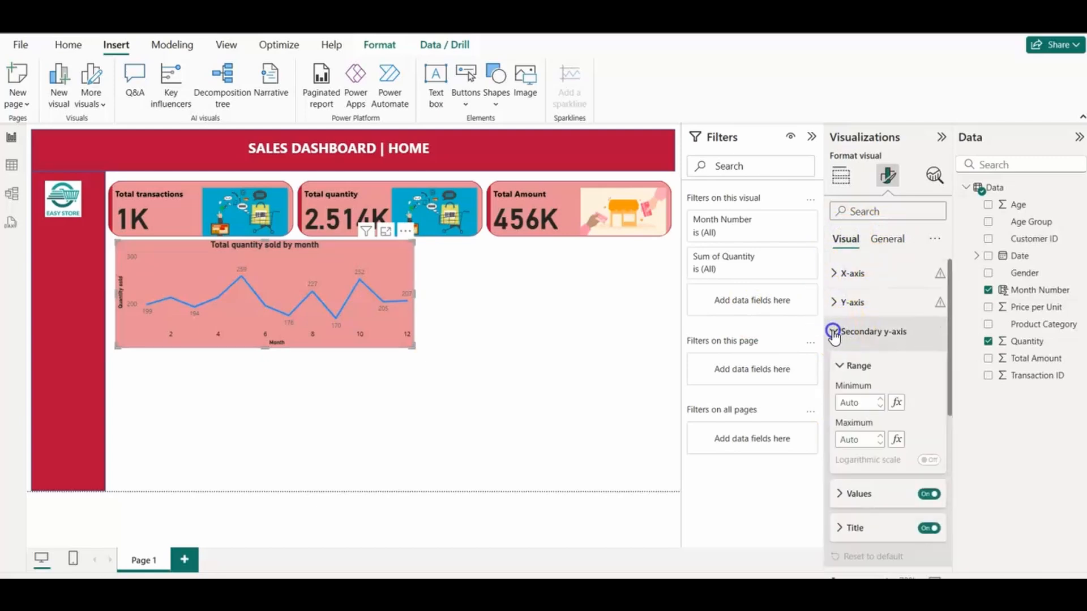
click(834, 332)
drag(946, 347, 946, 450)
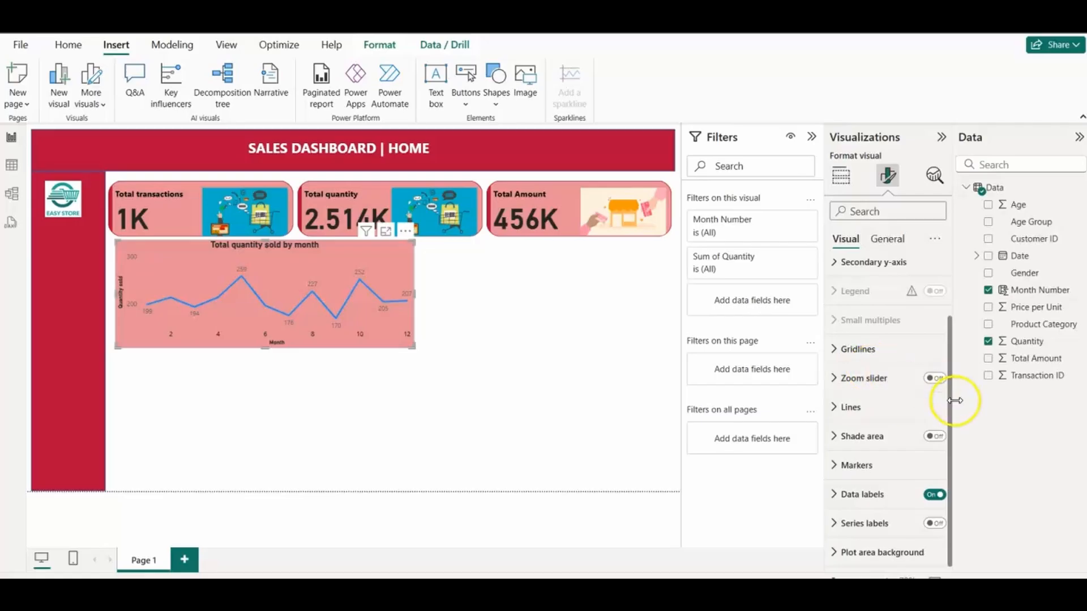
drag(951, 405, 951, 315)
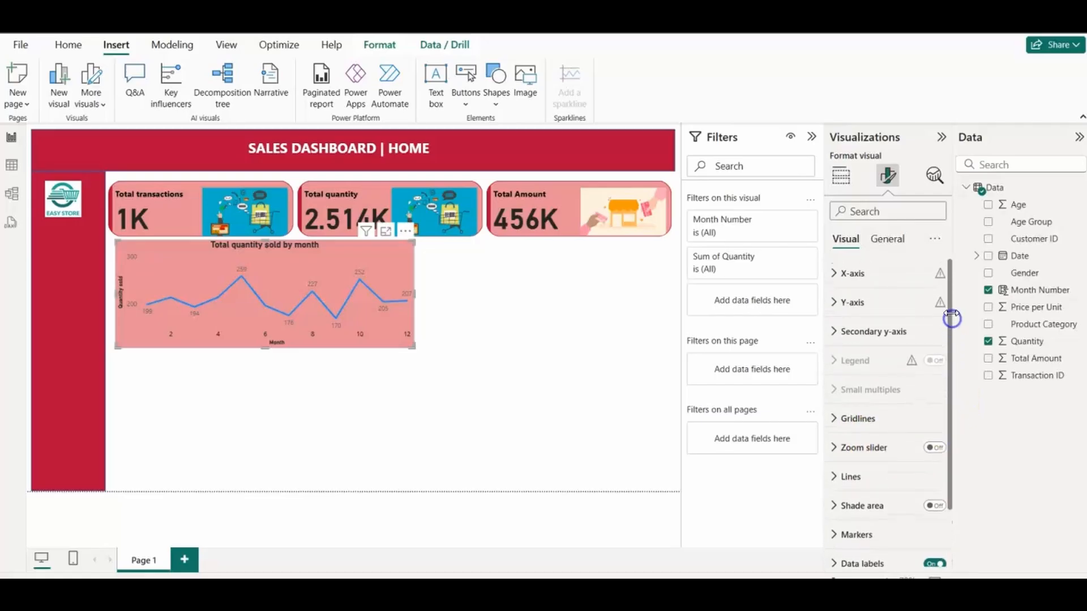
click(887, 239)
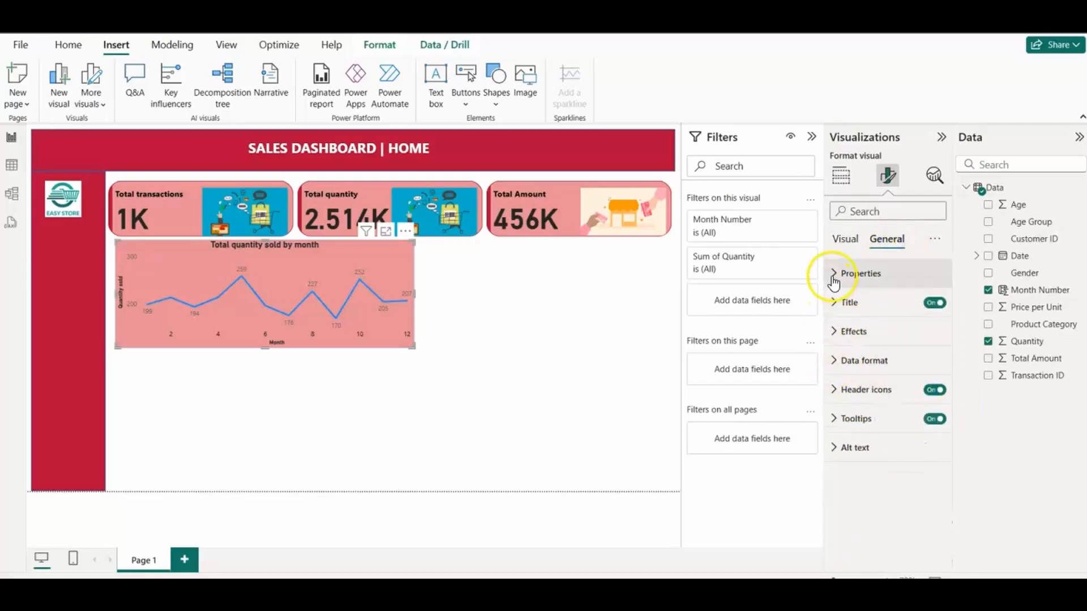
click(855, 273)
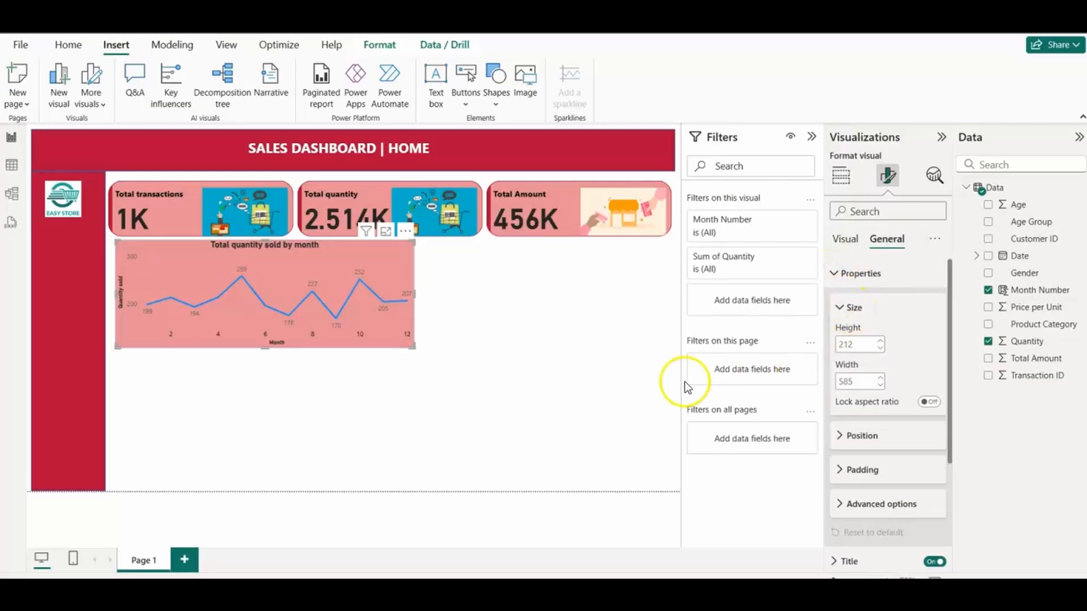
click(589, 398)
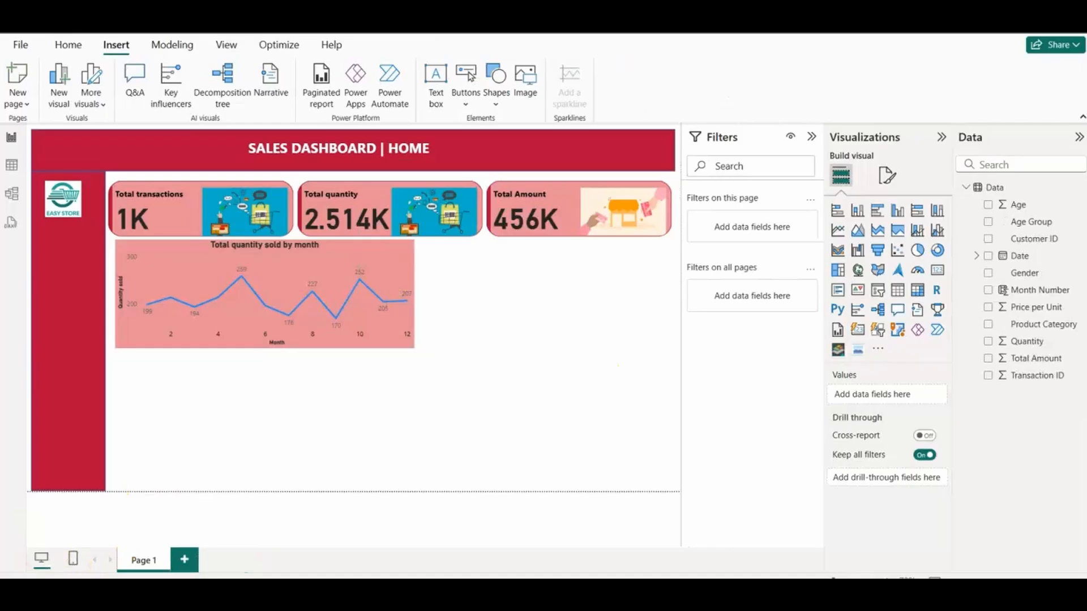
Step: Color the line chart's visual border the same dark red as the header banner and round its corners slightly
click(373, 345)
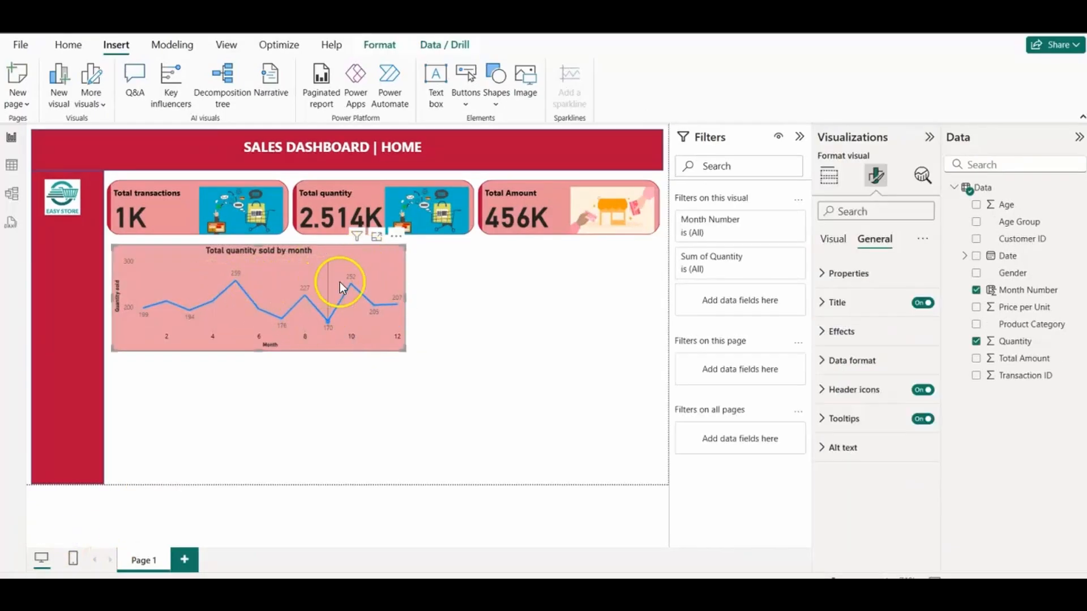
click(821, 334)
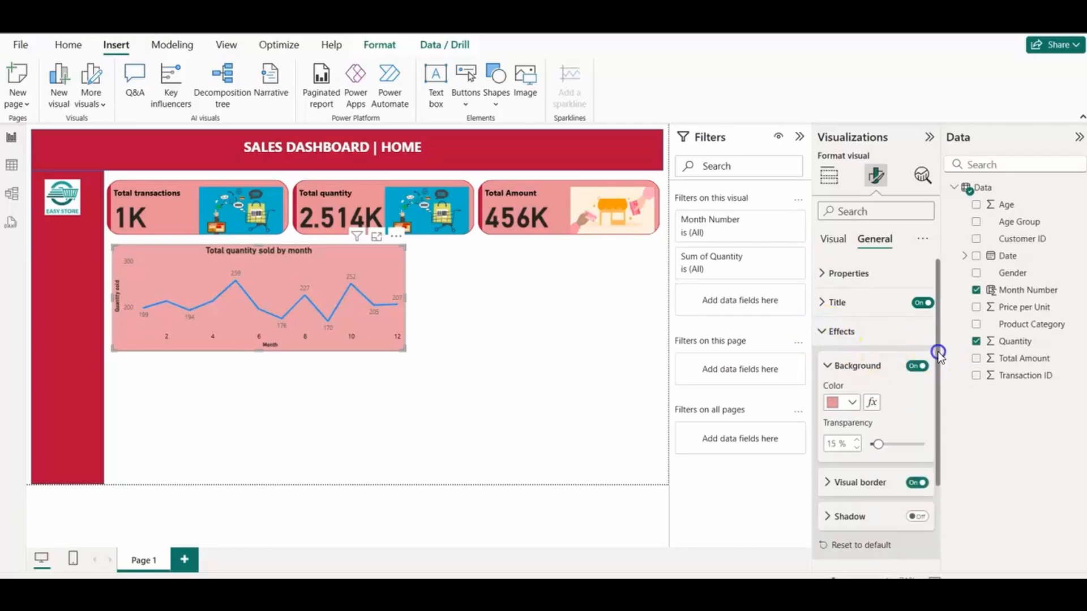
scroll(929, 385, down, 2)
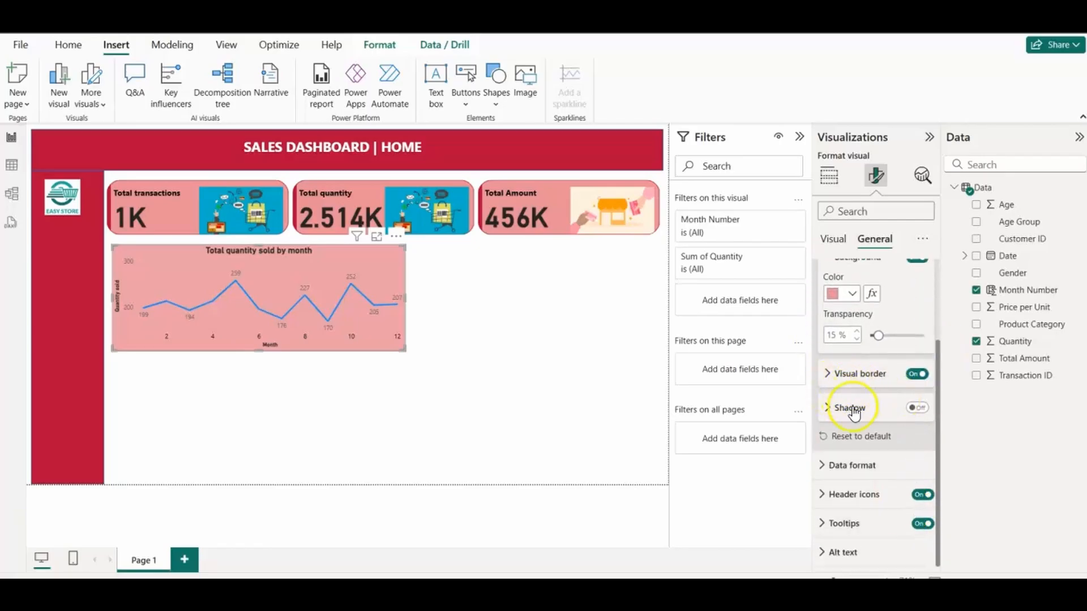
click(835, 408)
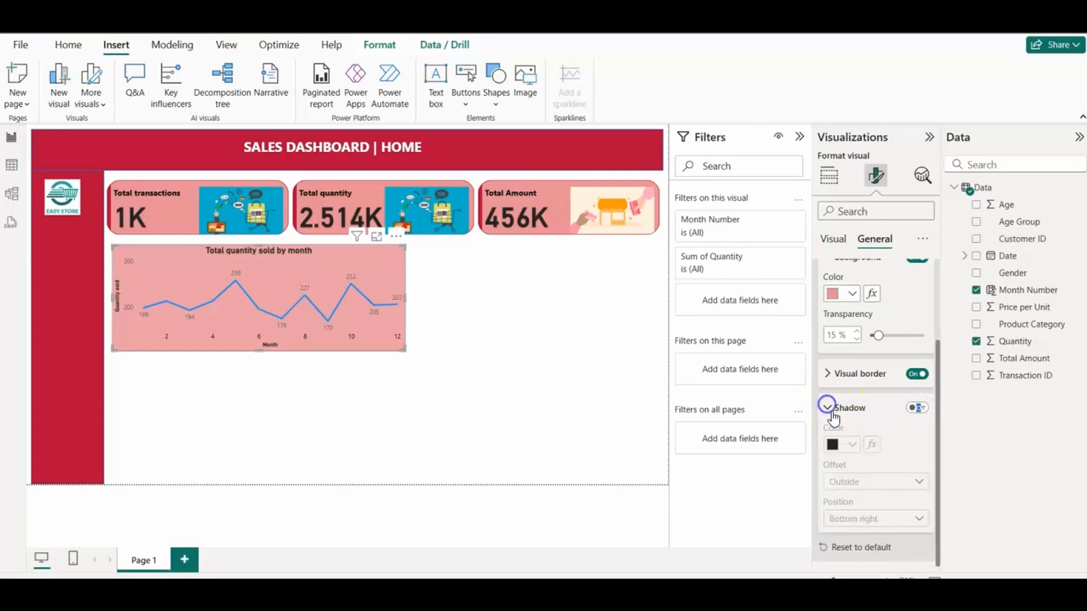
click(829, 408)
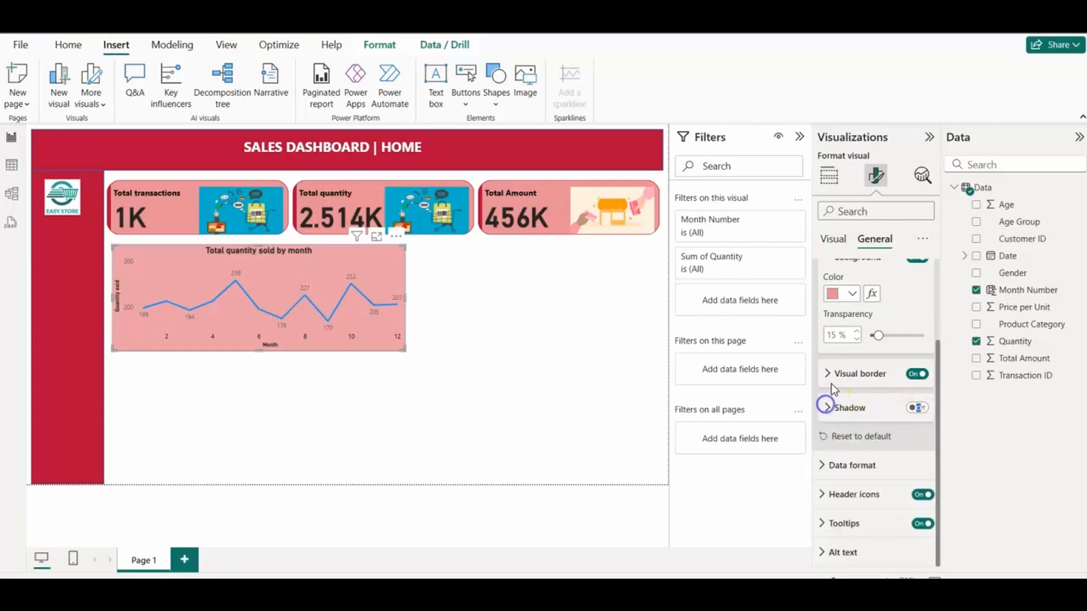
click(827, 372)
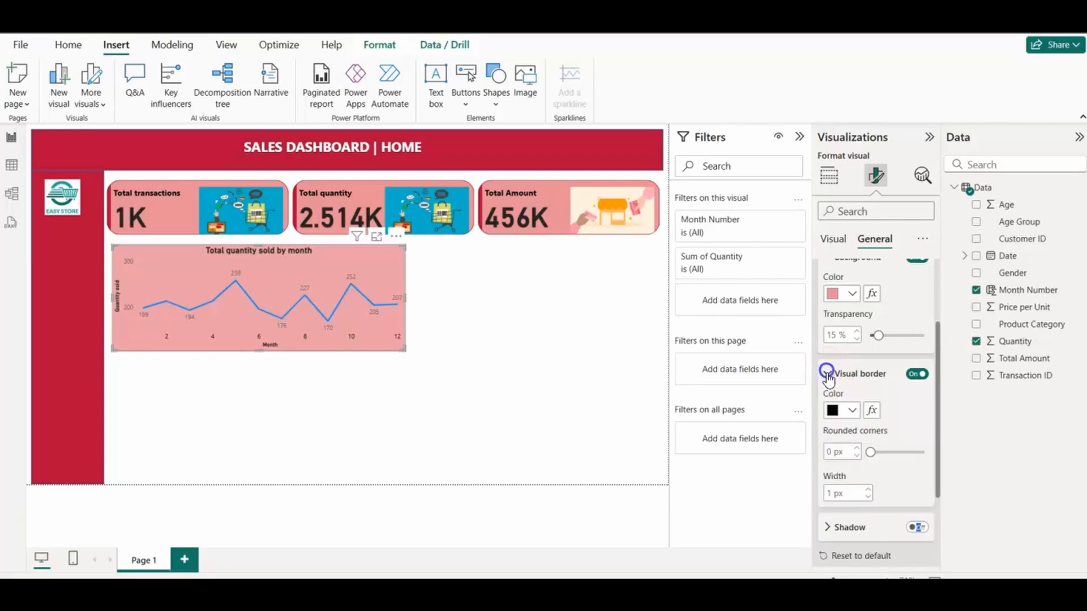
click(857, 417)
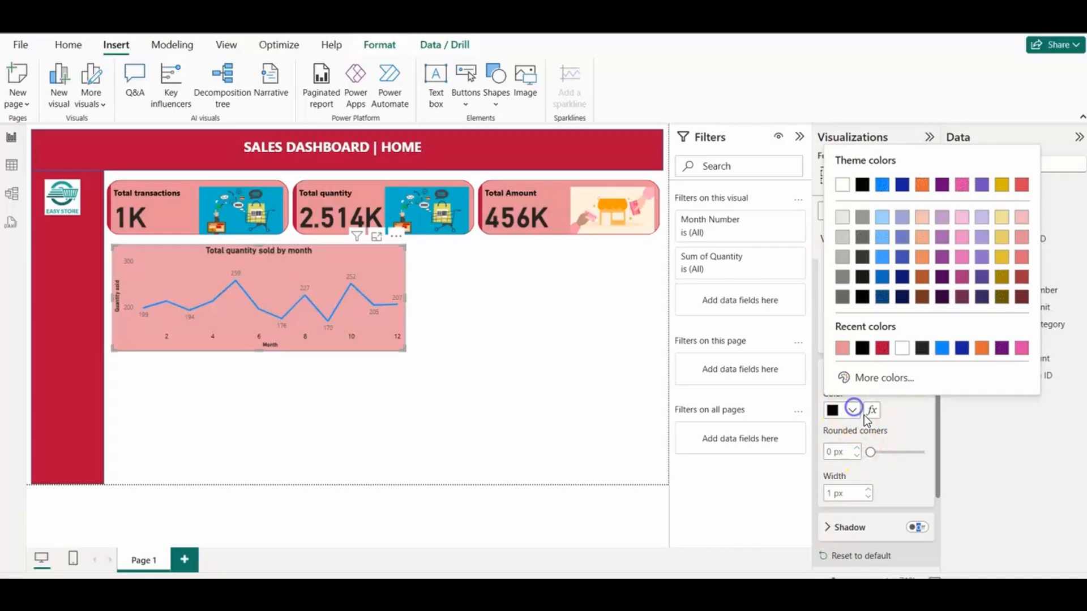
click(881, 344)
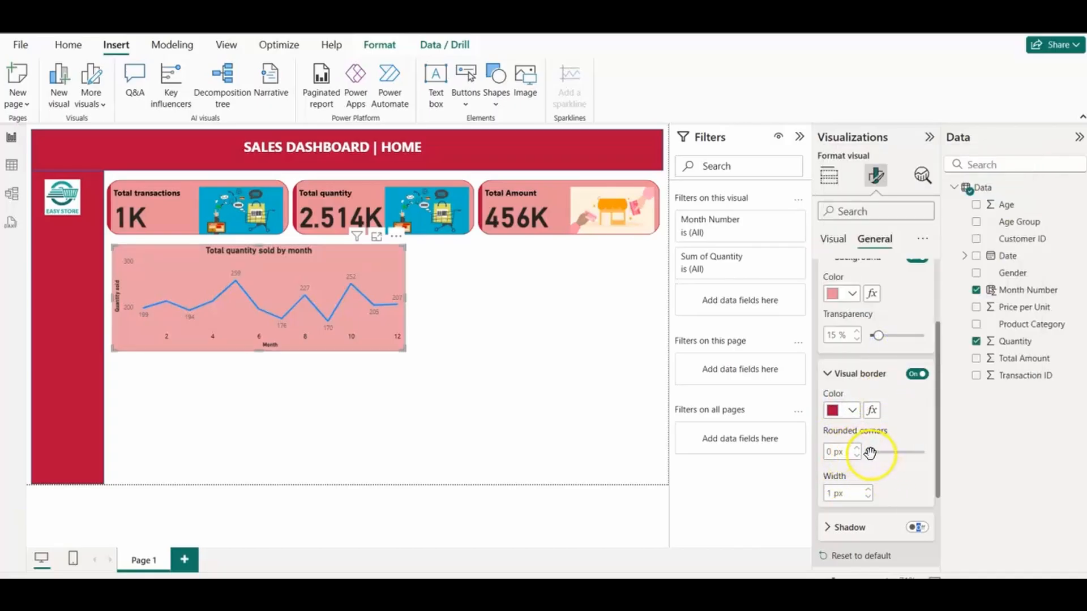
drag(870, 452, 888, 455)
click(522, 401)
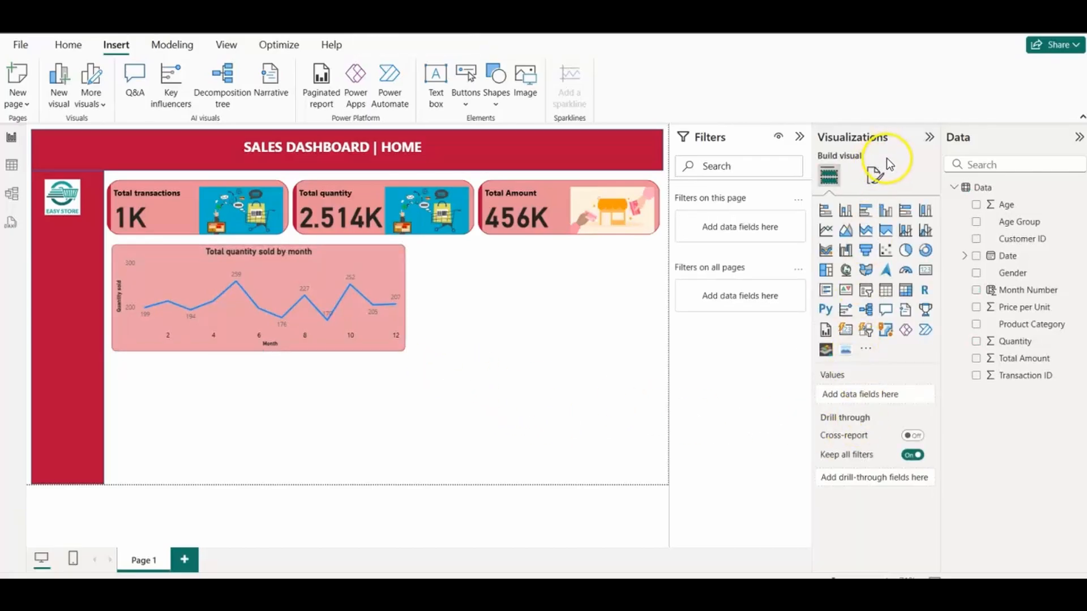
Step: Set the line chart's visual border to 12 px rounded corners and a width of 4 px
click(875, 171)
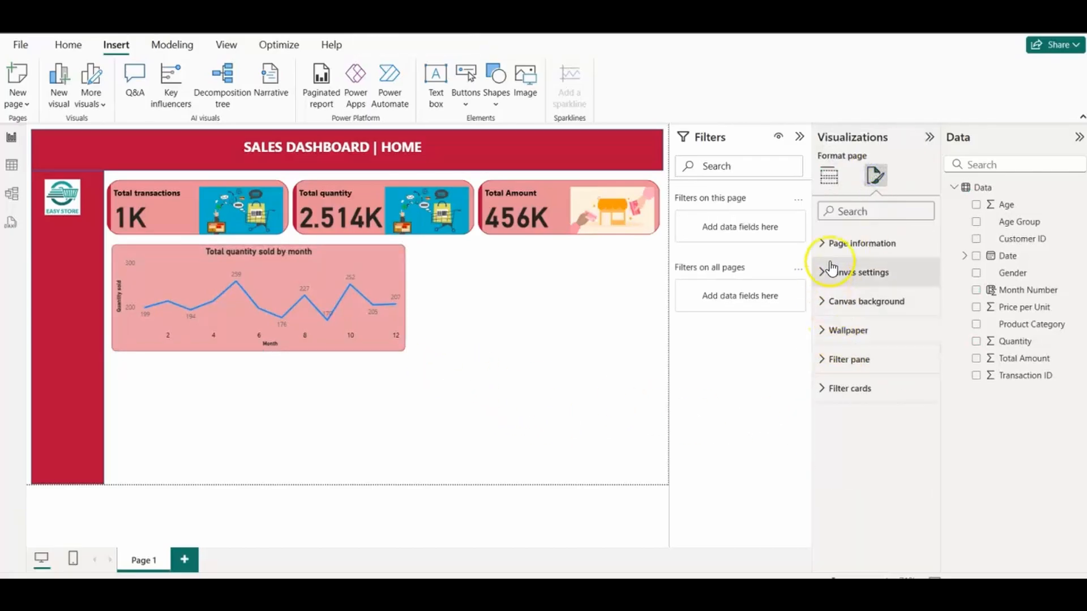
click(398, 263)
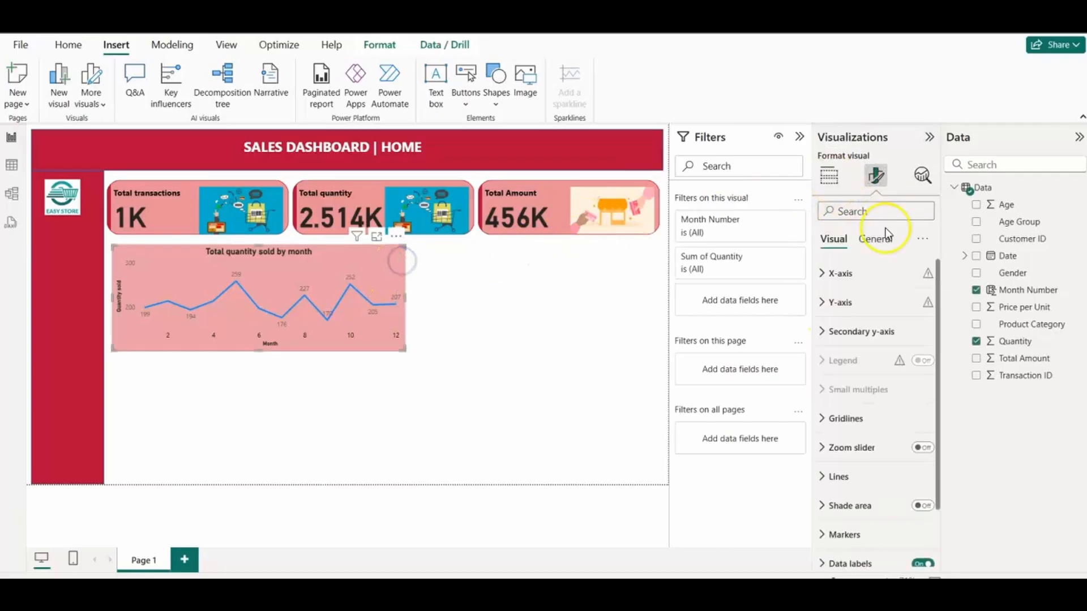
click(873, 239)
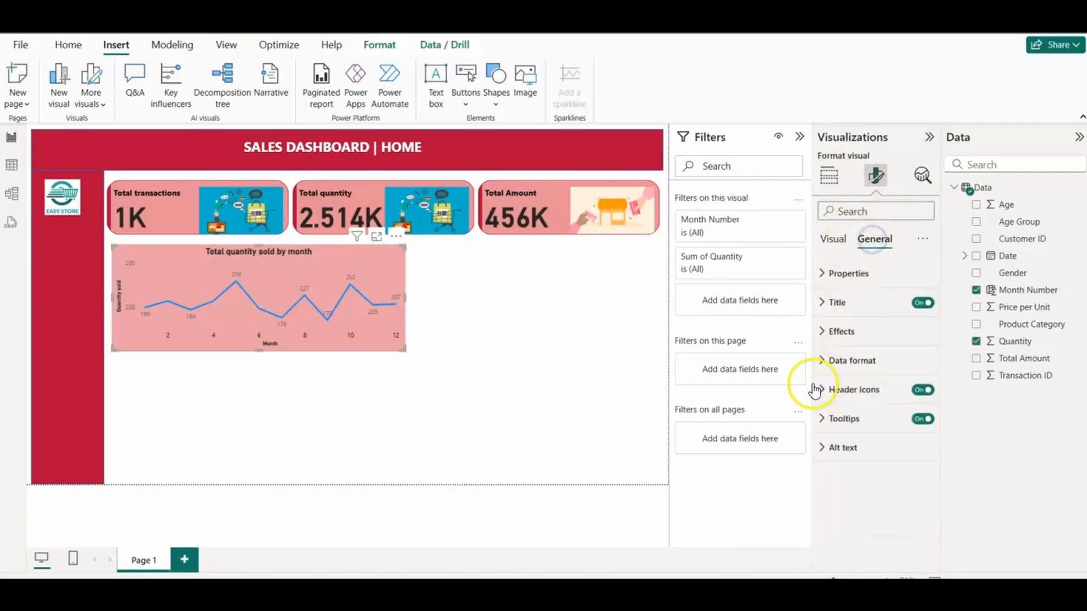
click(822, 332)
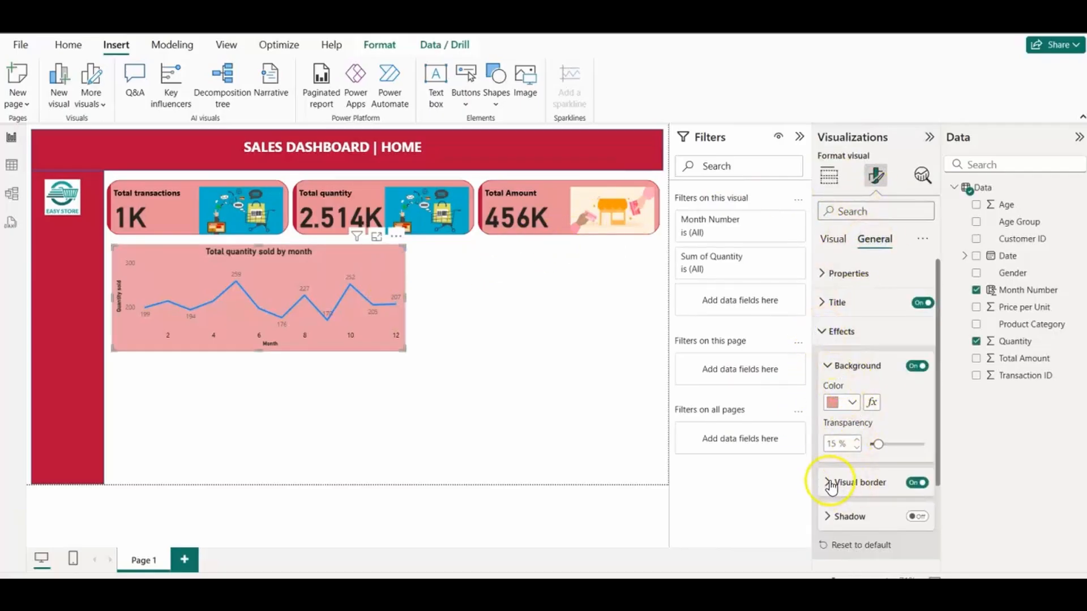
click(831, 483)
drag(936, 423, 922, 486)
drag(889, 452, 892, 454)
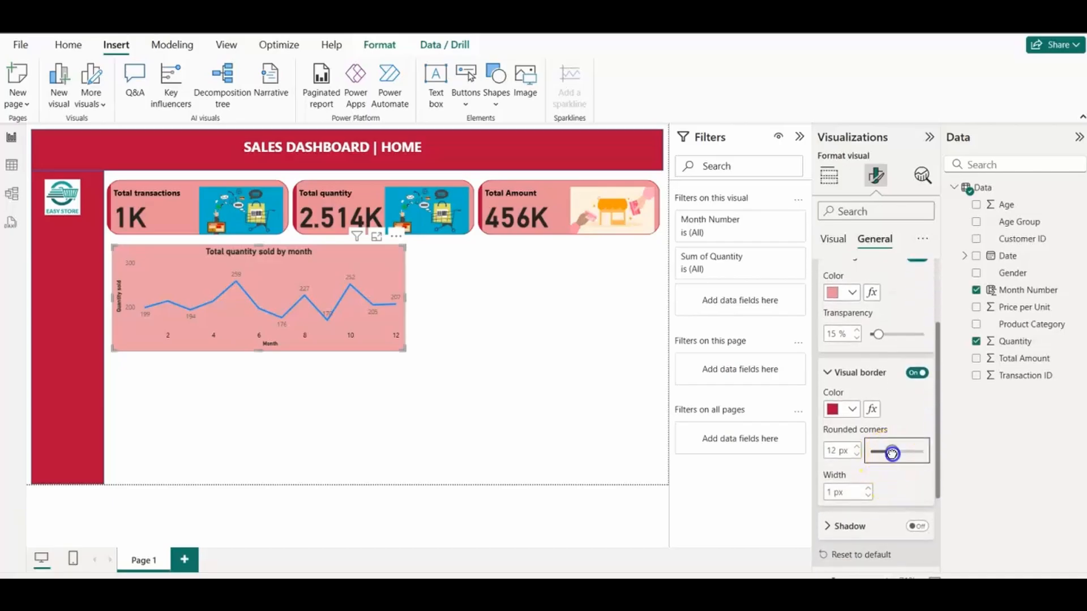
click(868, 489)
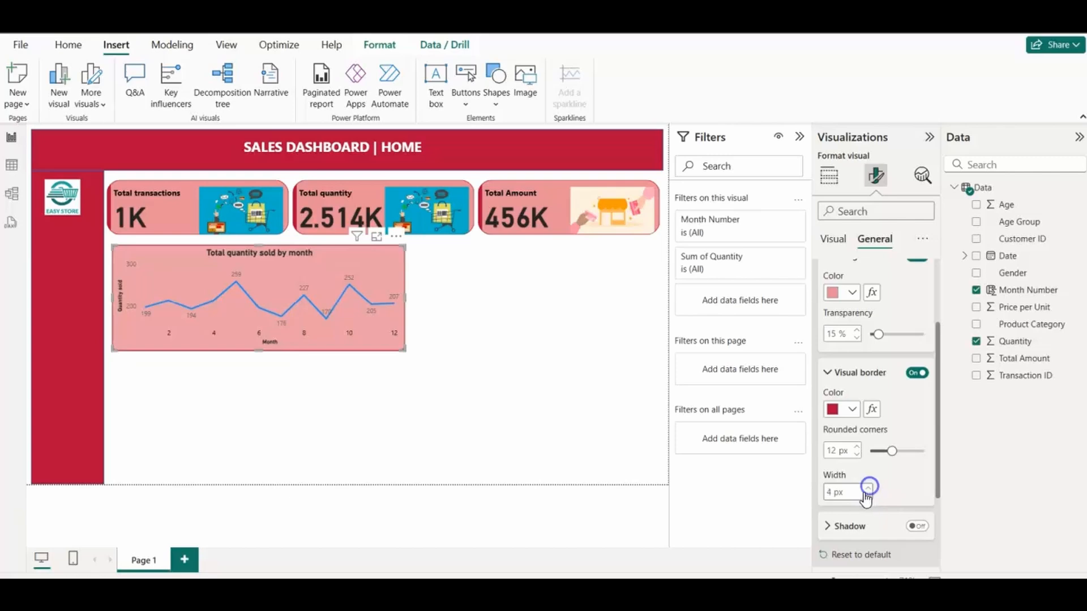
click(433, 398)
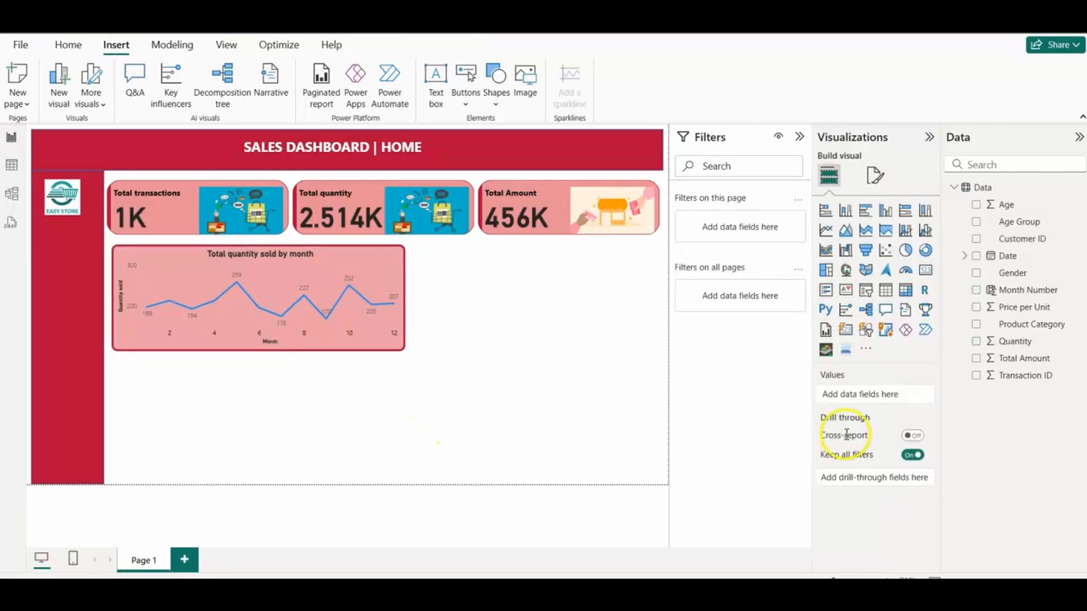
Step: Move the line chart up directly below the KPI cards, flush against the red sidebar
click(361, 261)
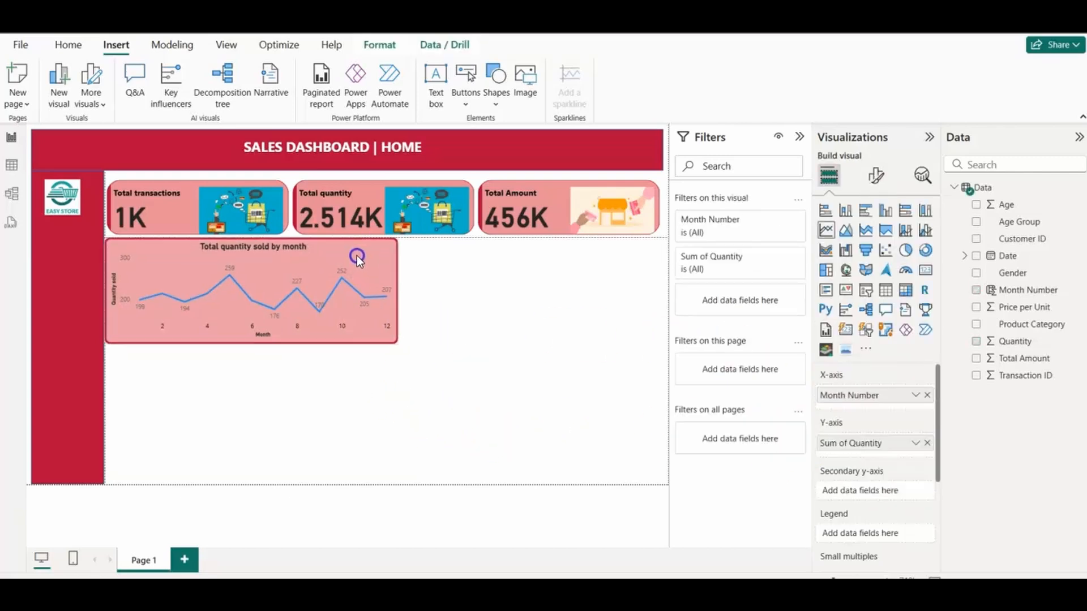
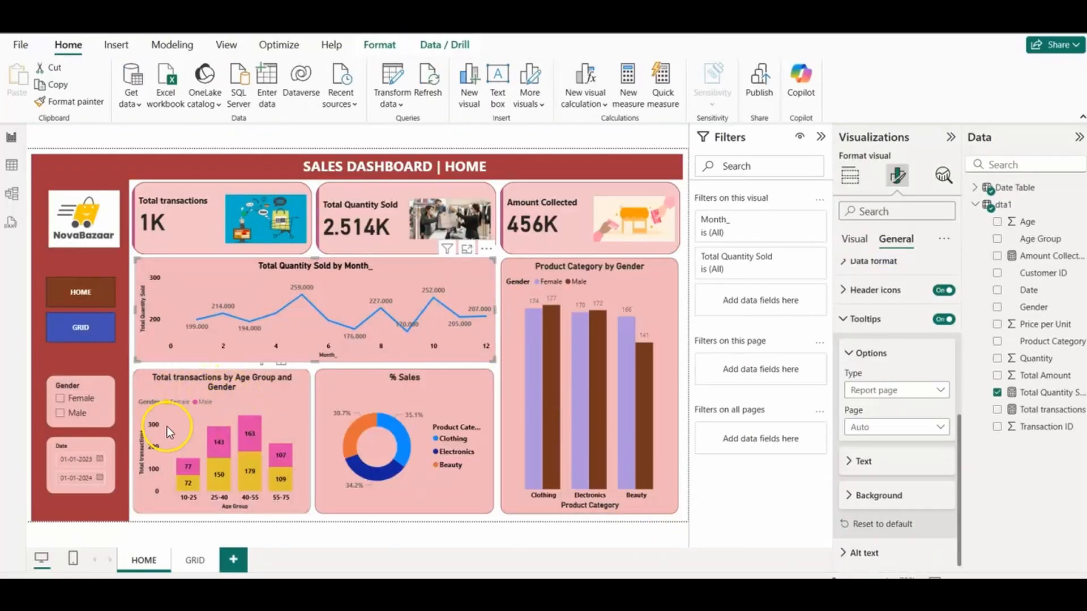
Step: Check the axis and legend fields of the reference dashboard's age group and gender chart, and return to the report being built
click(297, 396)
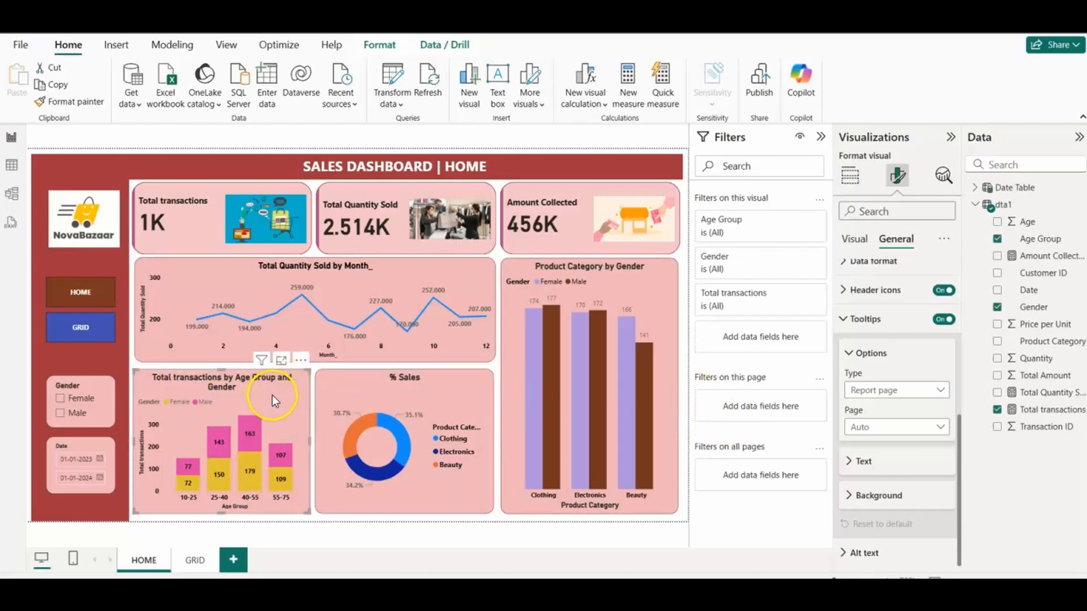
click(855, 240)
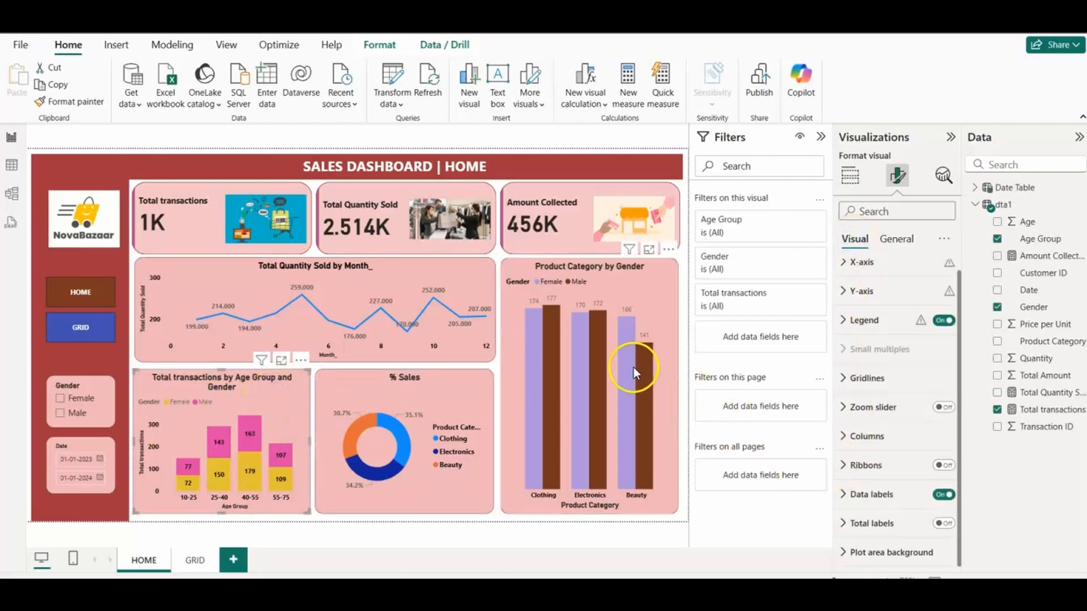
click(850, 174)
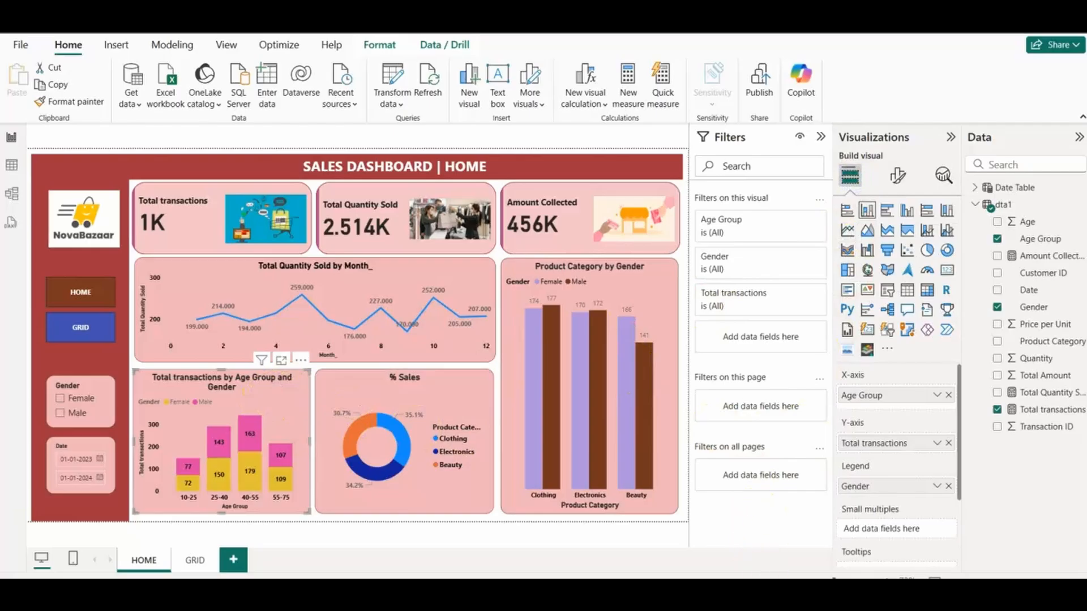
click(775, 538)
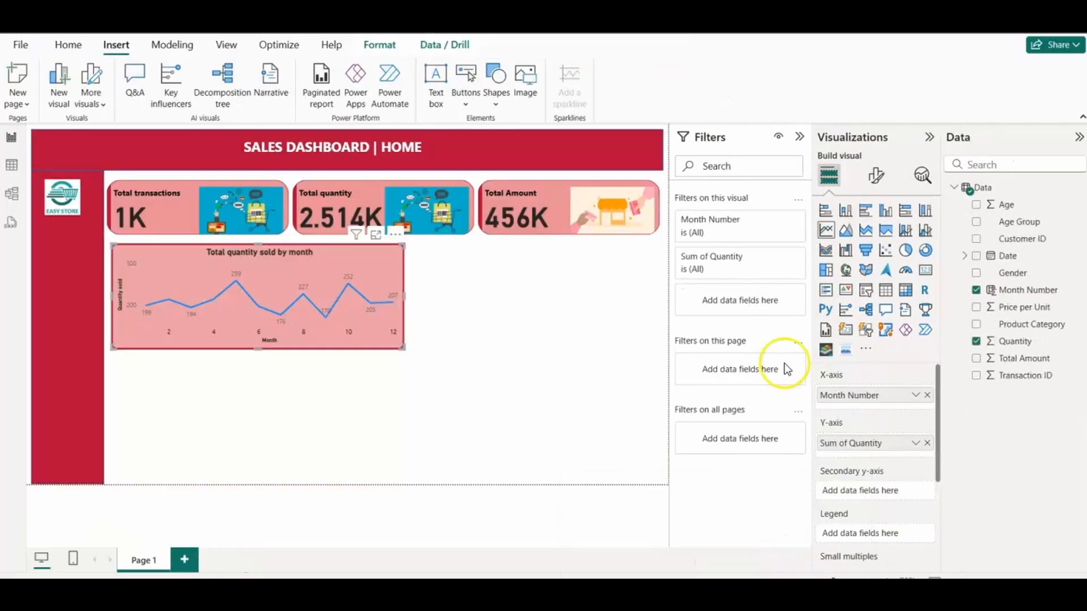
click(847, 211)
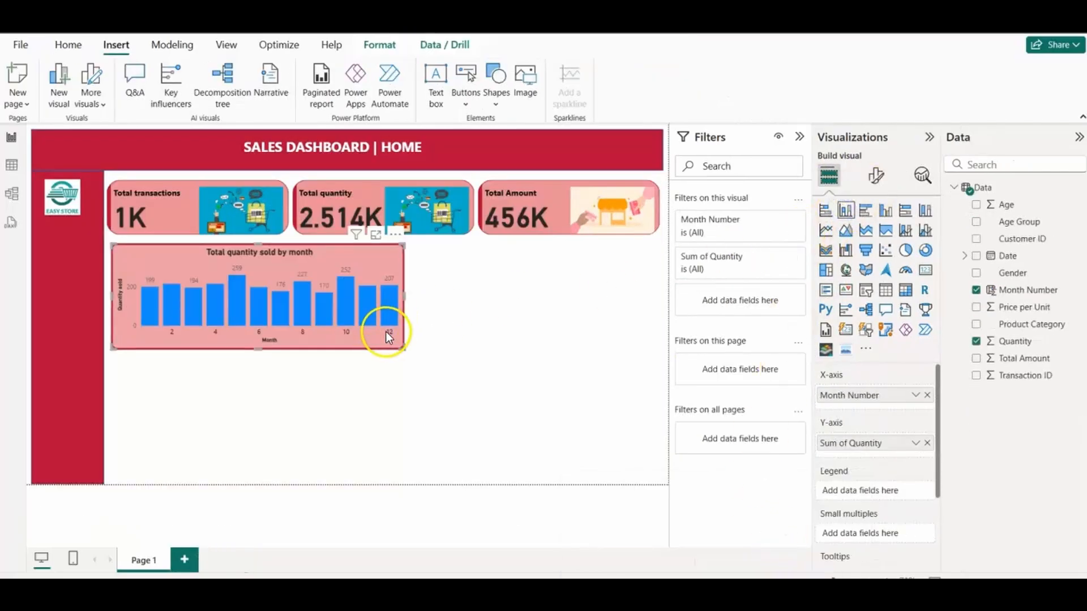
key(ctrl+z)
click(305, 416)
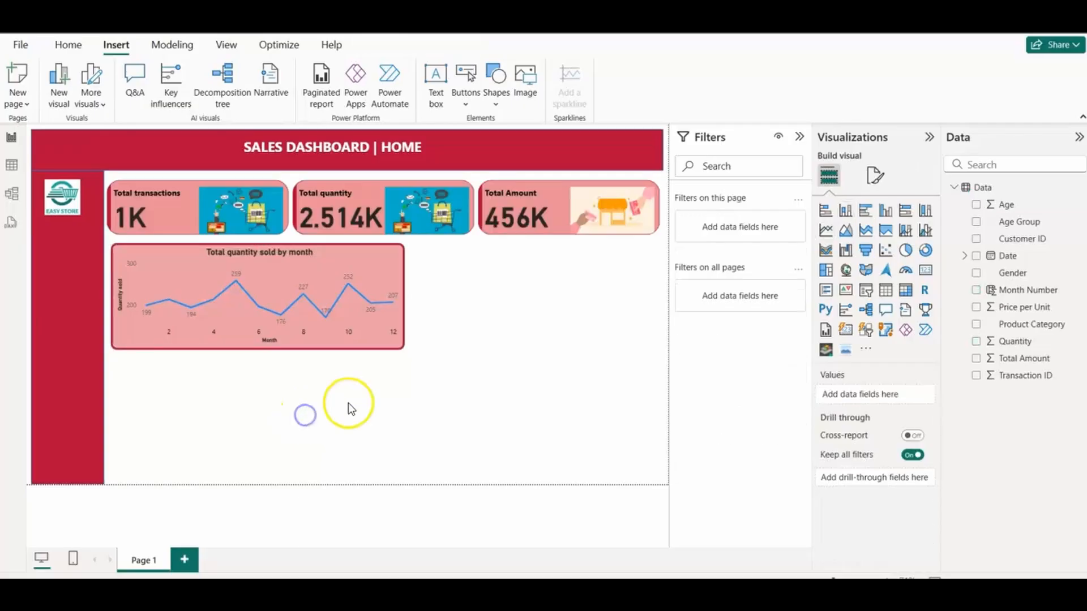
Step: Insert a stacked column chart and size and place it in the empty area below the line chart
click(843, 212)
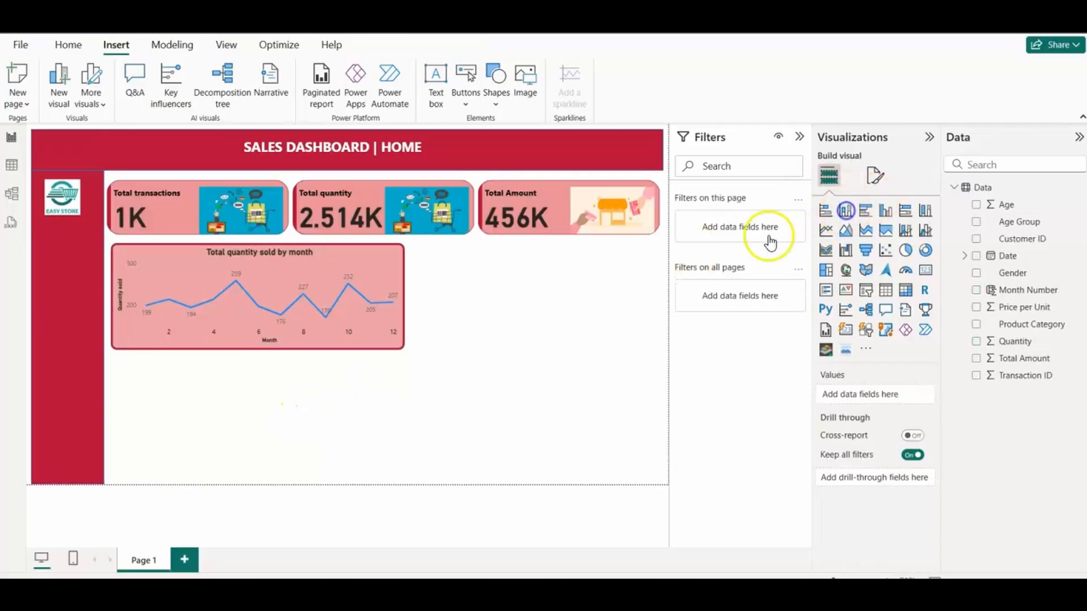
drag(400, 477, 316, 470)
drag(306, 424, 314, 428)
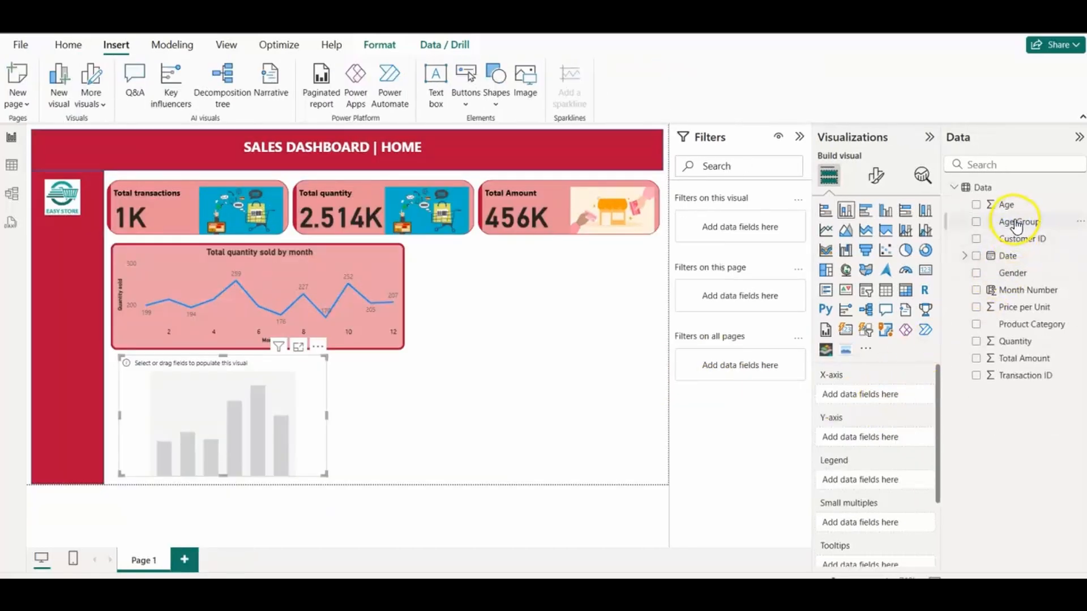
Step: Plot Total Amount by Age Group in the new column chart, with Gender as the legend
drag(1017, 226, 884, 390)
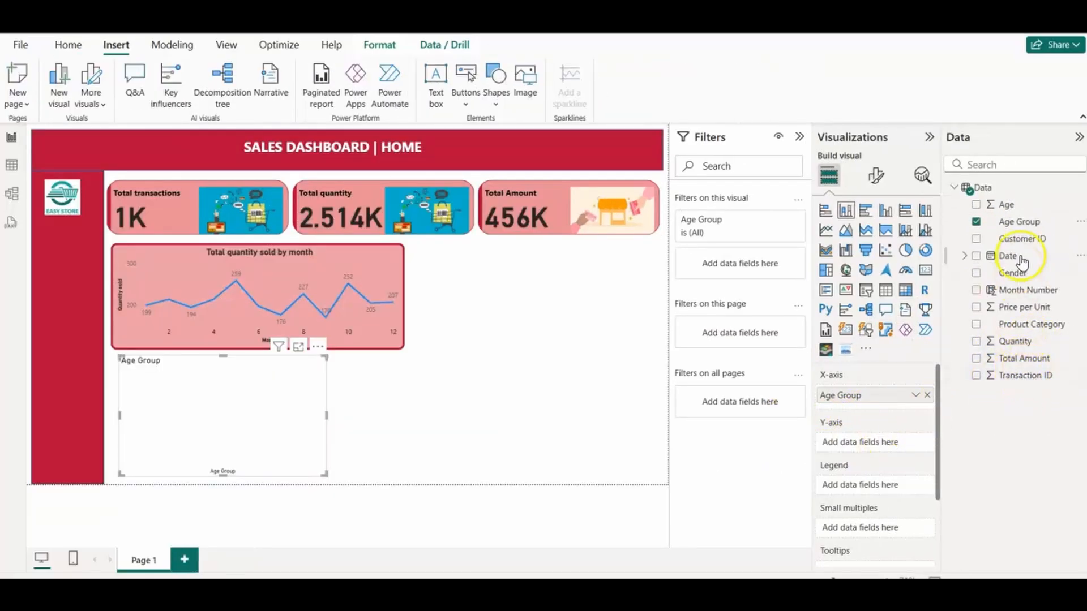
drag(1026, 359, 876, 433)
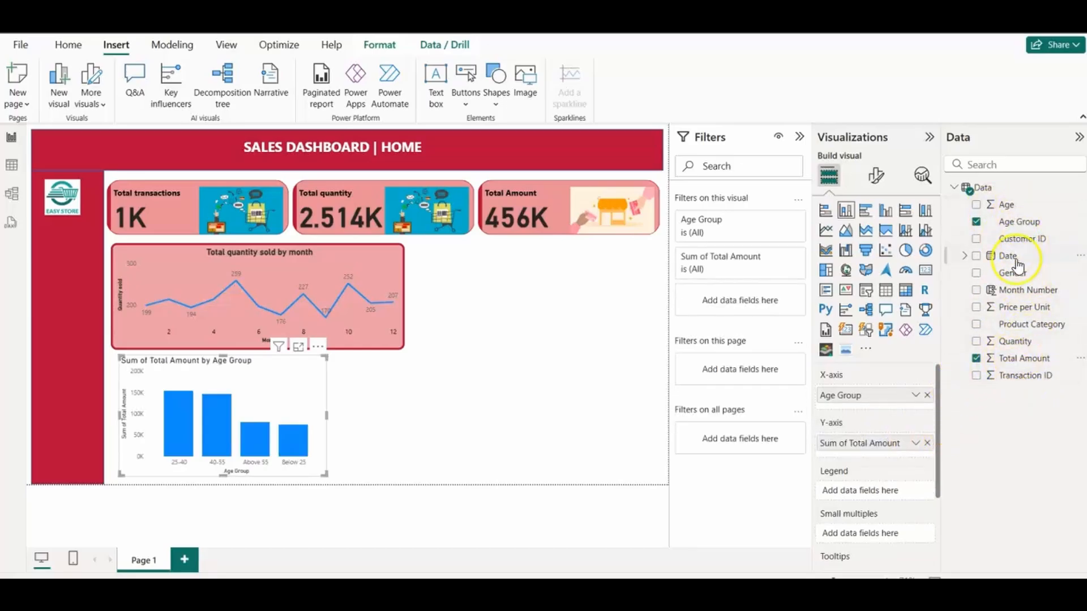
drag(1012, 273, 875, 488)
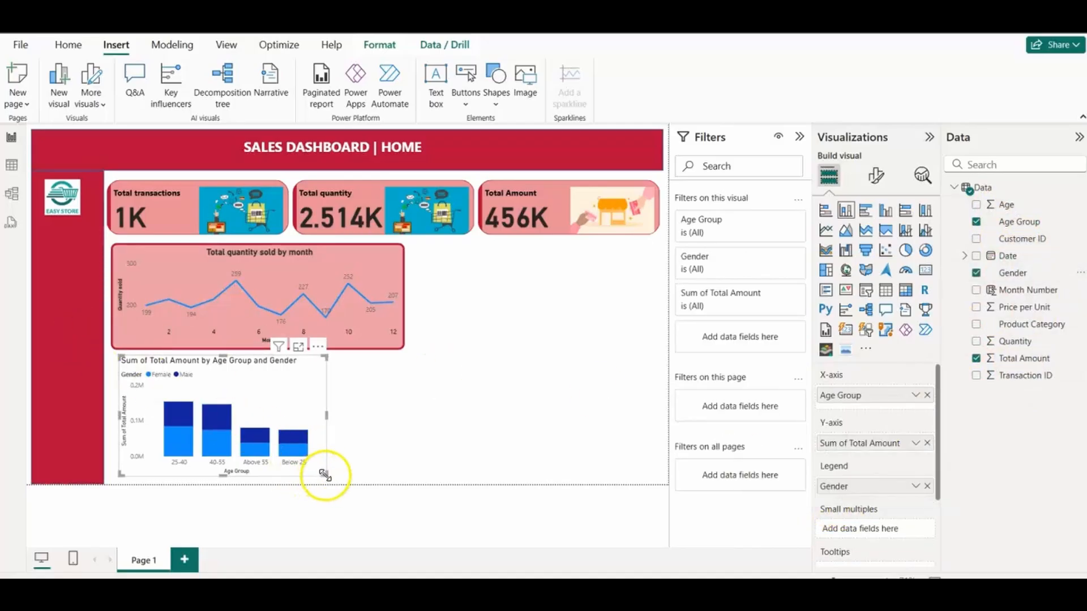
Step: Narrow the column chart and align it with the line chart's left edge, directly beneath it
drag(325, 475, 313, 485)
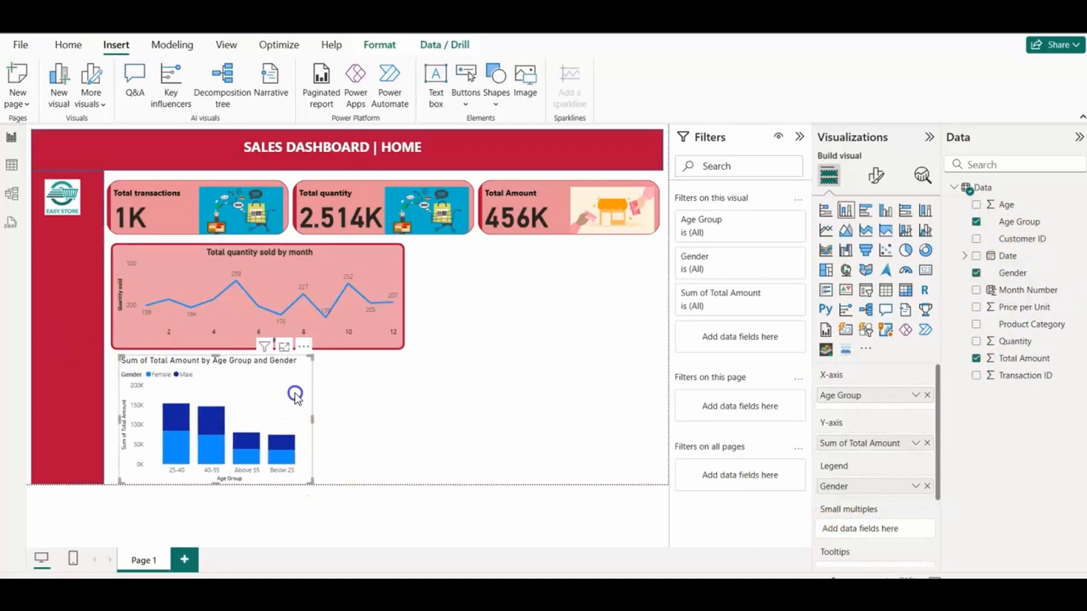
drag(294, 396, 287, 391)
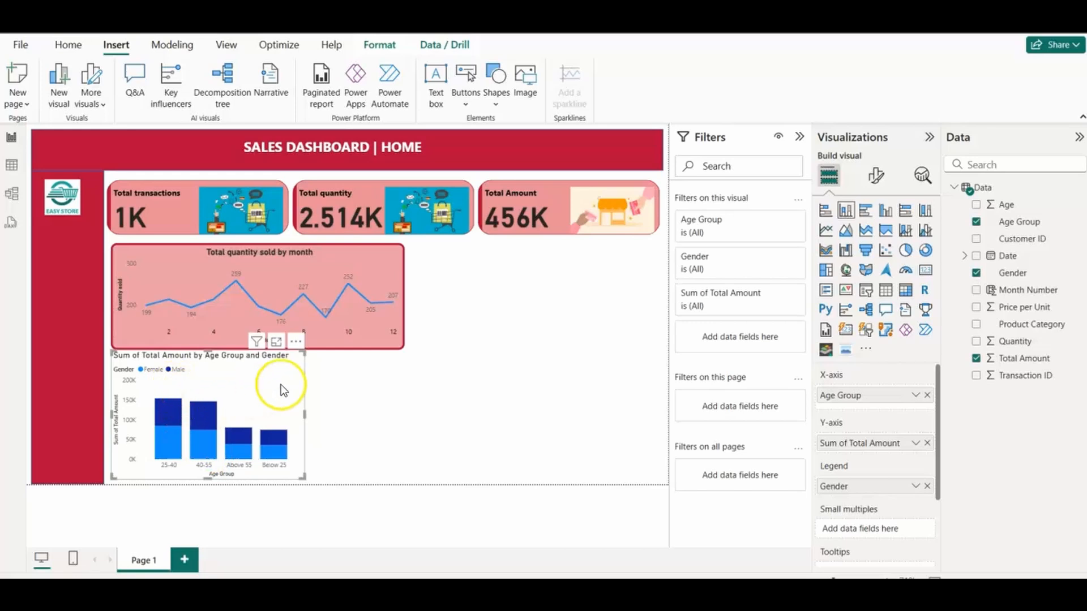
drag(305, 415, 287, 418)
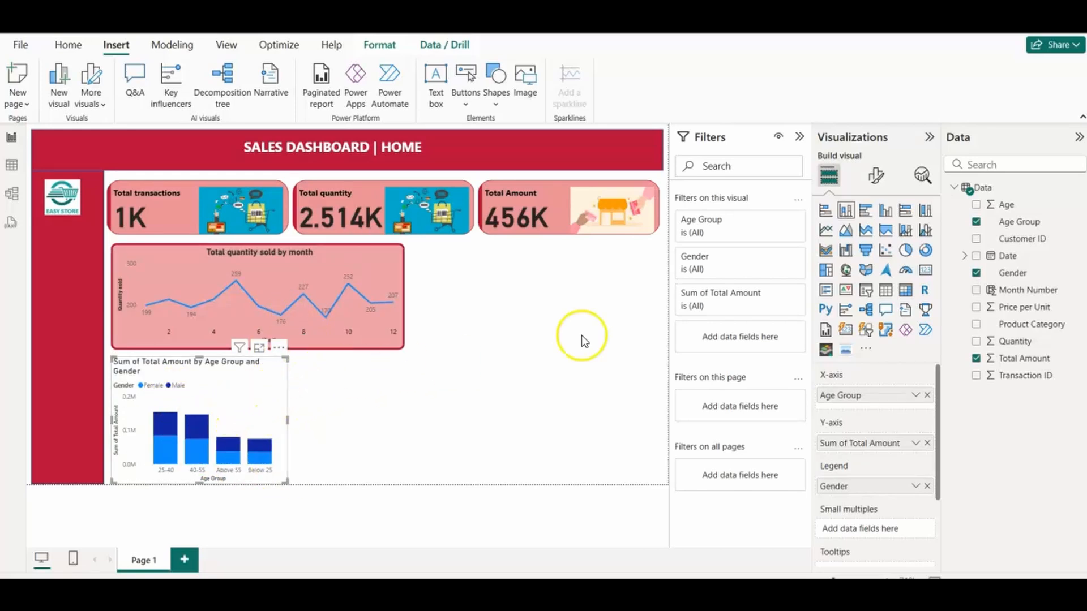
Step: Fill the column chart's background with the same light red used for the KPI cards and line chart
click(876, 175)
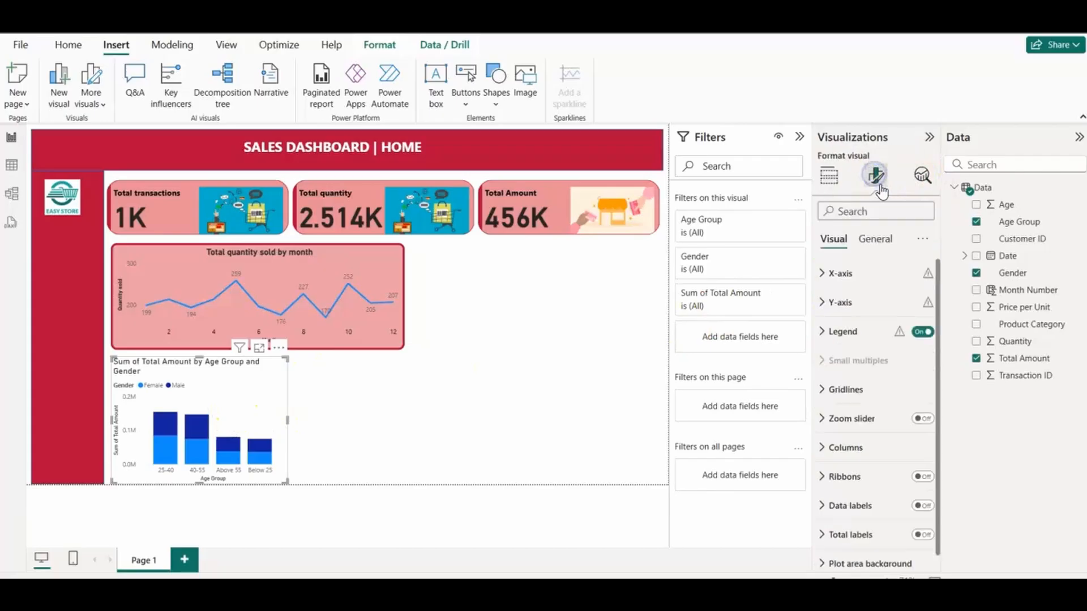
click(876, 239)
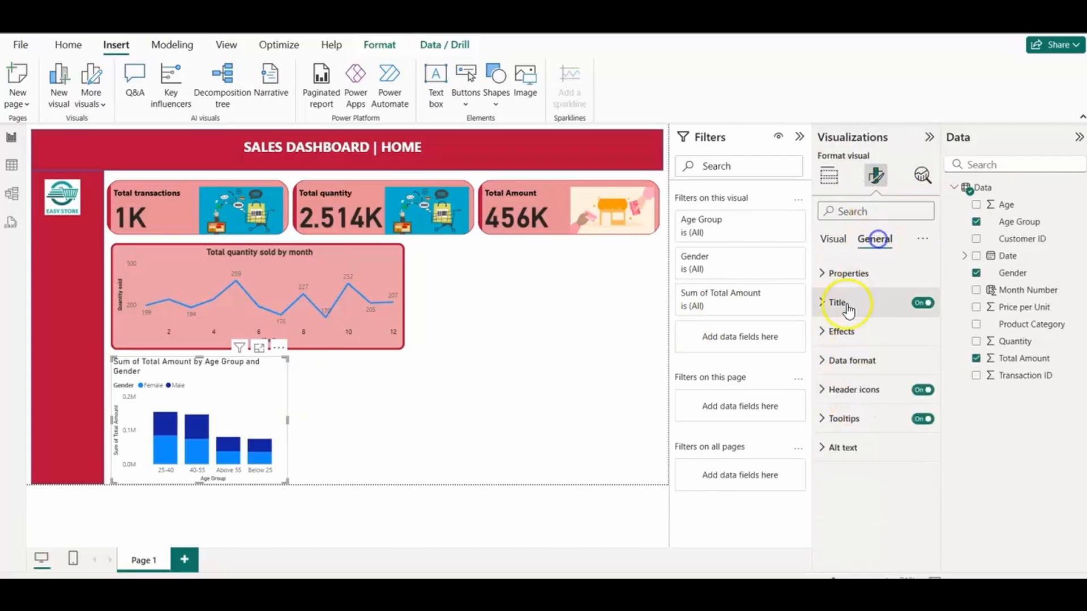
click(833, 331)
click(852, 402)
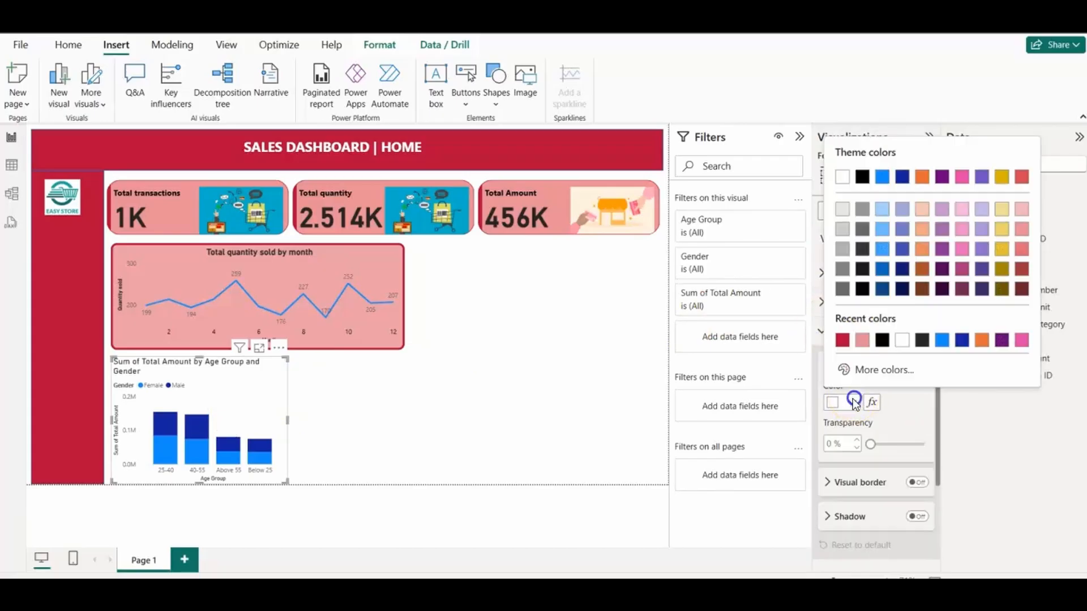
click(861, 342)
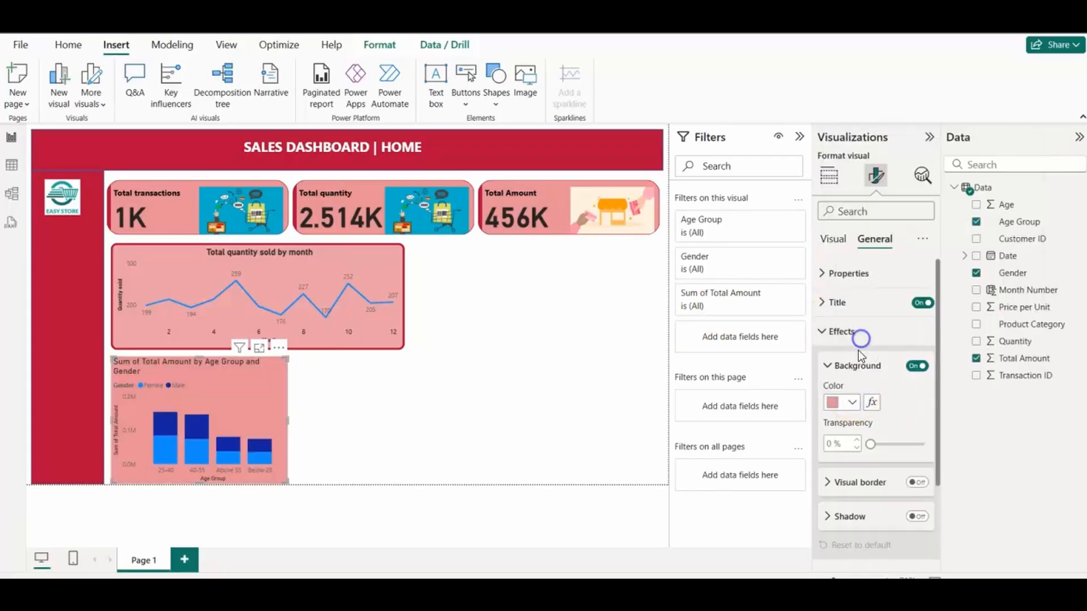
click(836, 332)
Step: Color the Female series columns the same dark red as the header banner
click(833, 238)
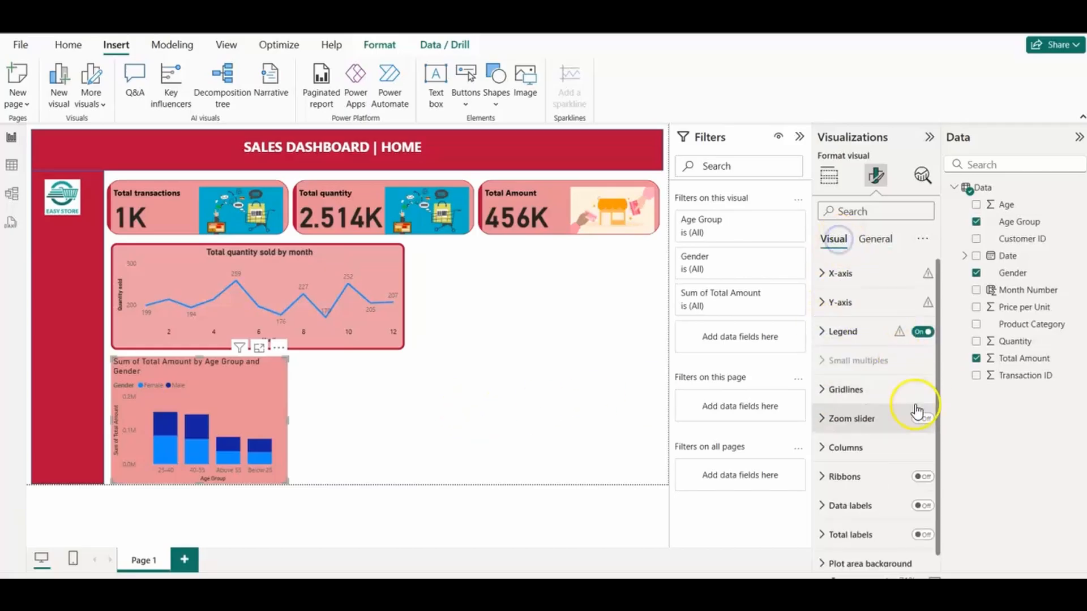
click(821, 448)
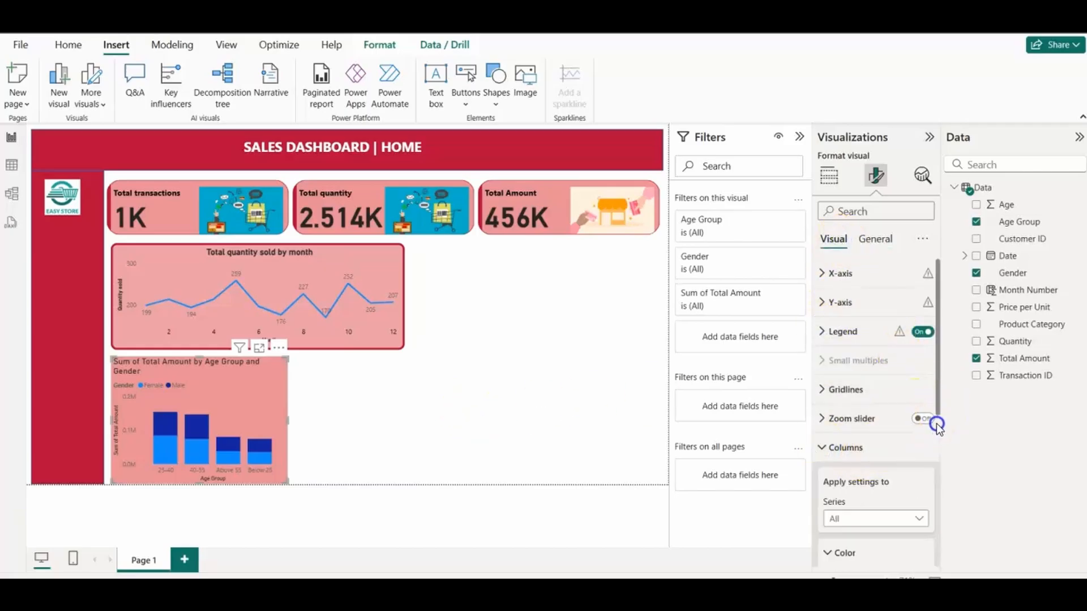
drag(937, 425, 934, 497)
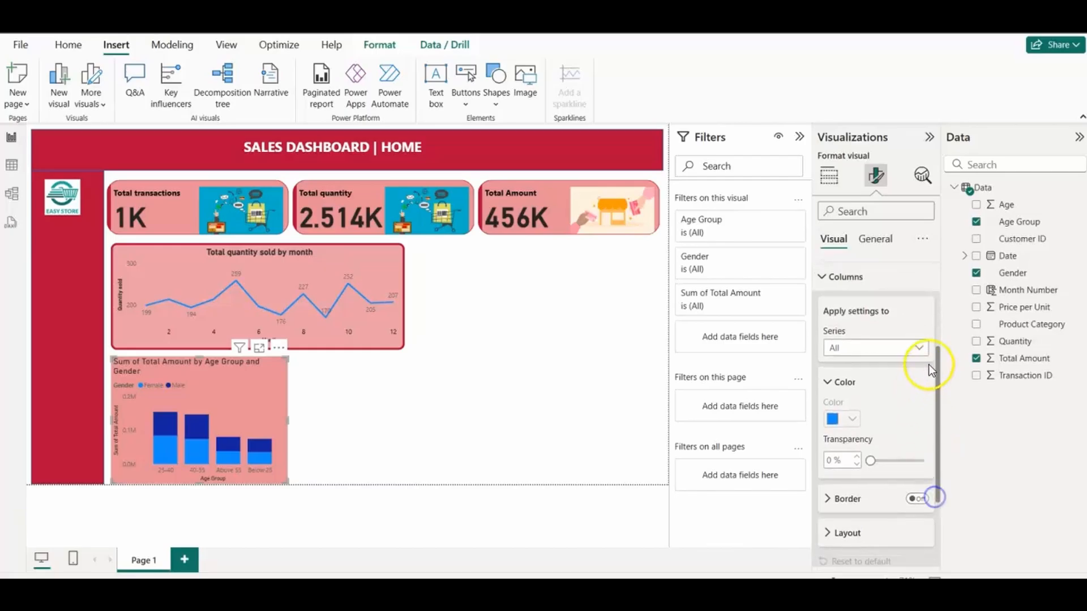
click(918, 347)
click(857, 385)
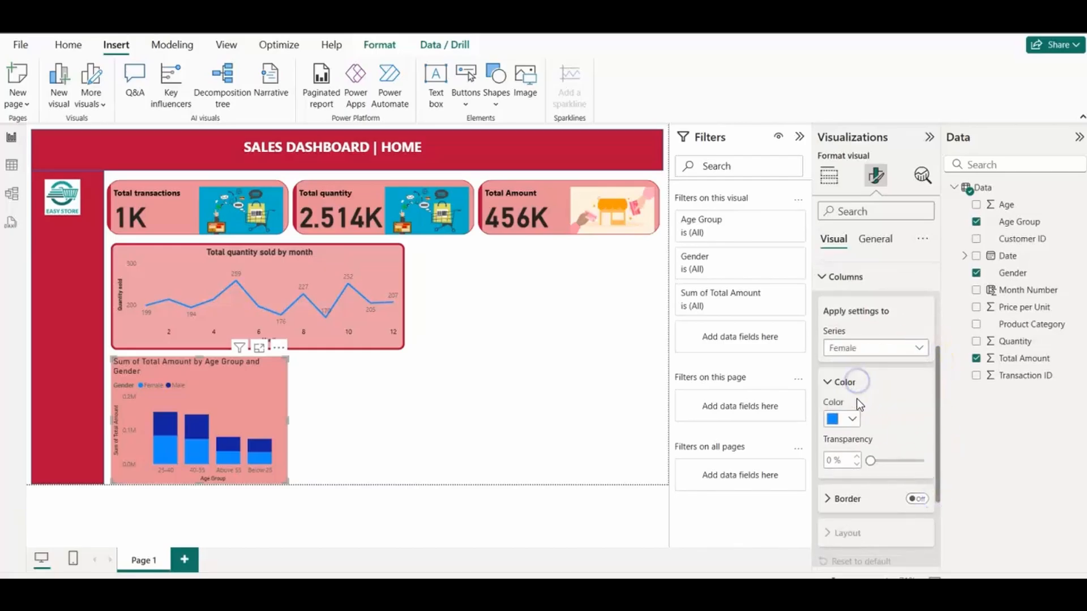
click(844, 419)
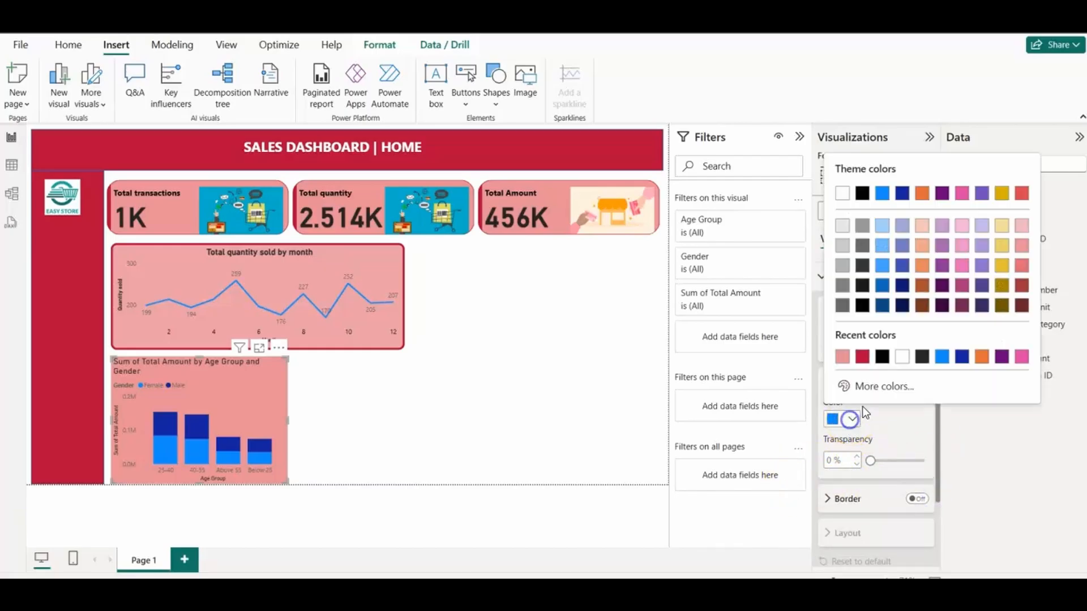
click(1001, 272)
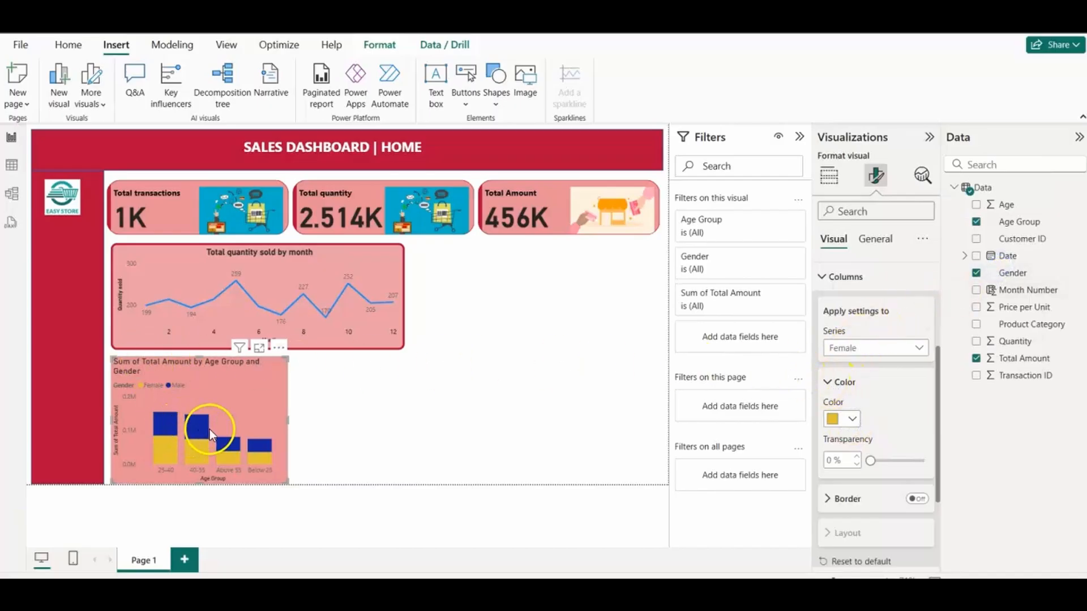
click(853, 420)
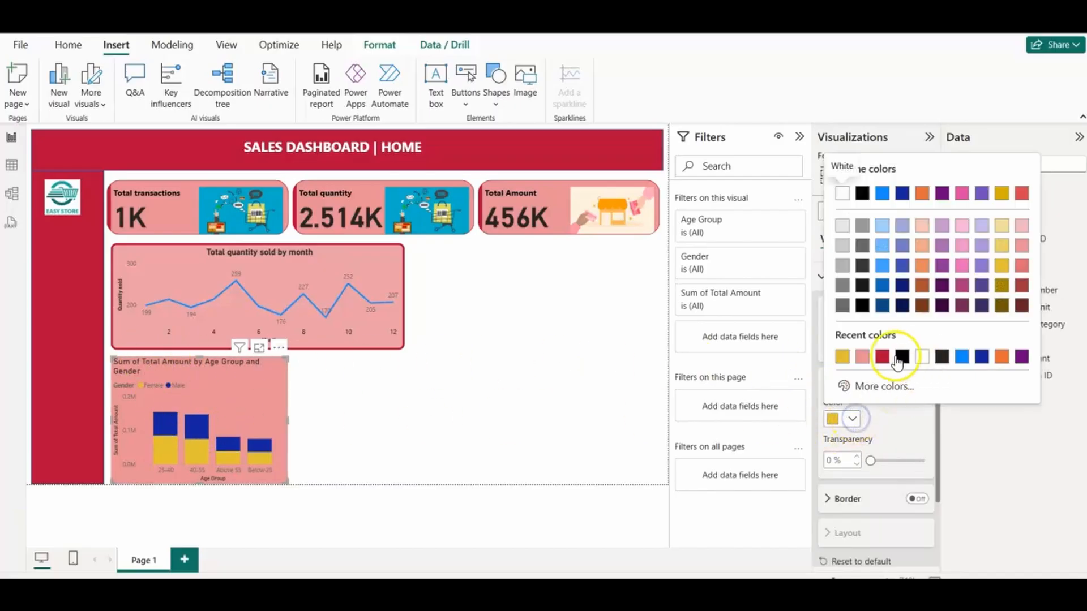
click(880, 356)
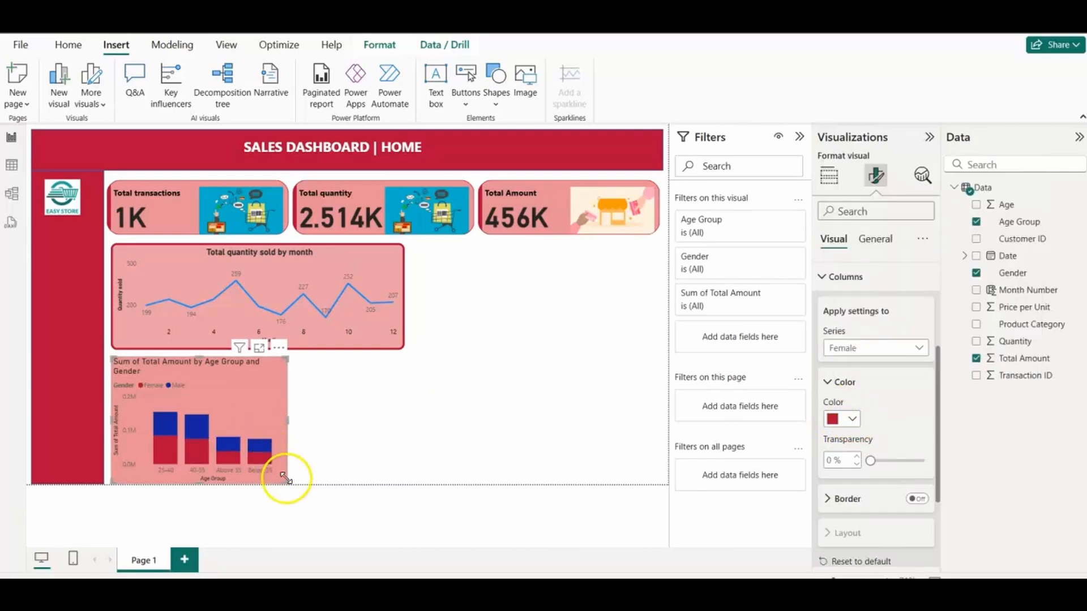
Step: Shrink the column chart slightly so that it clears the bottom edge of the report page
drag(285, 478, 282, 473)
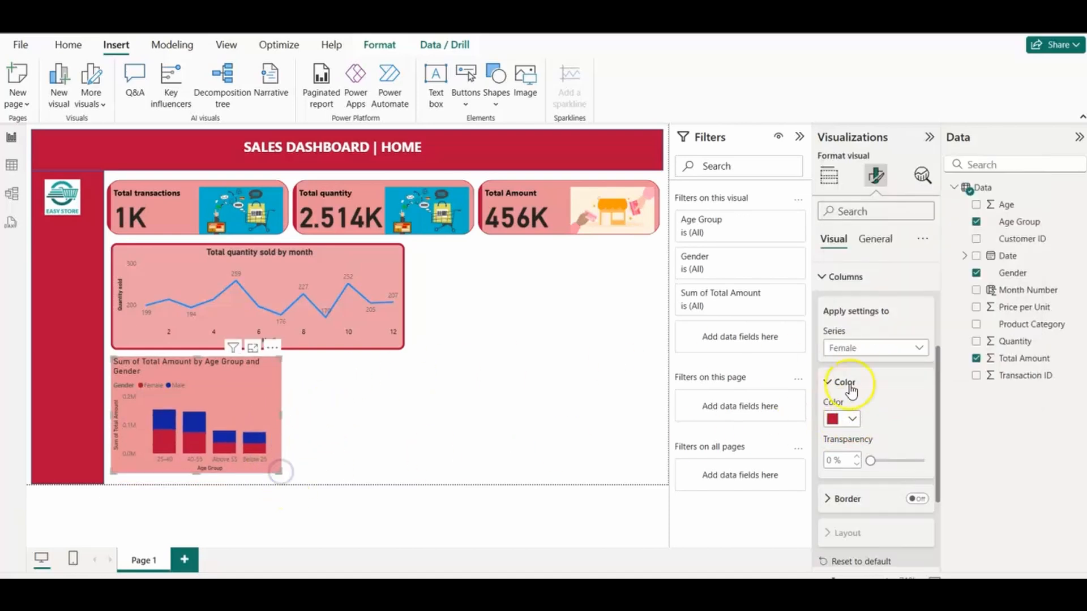
click(827, 381)
click(822, 276)
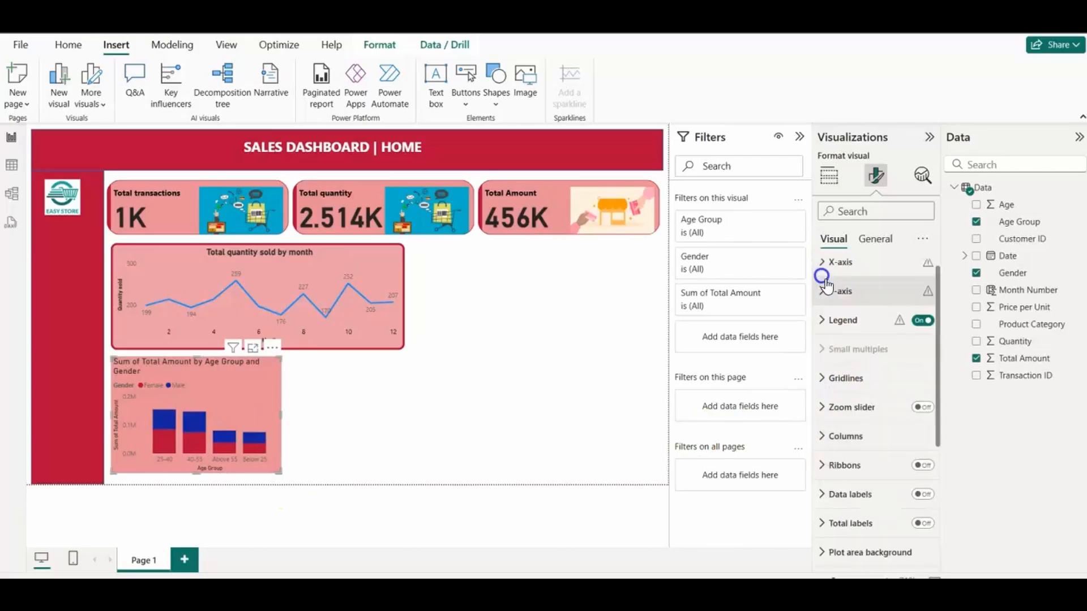
click(937, 433)
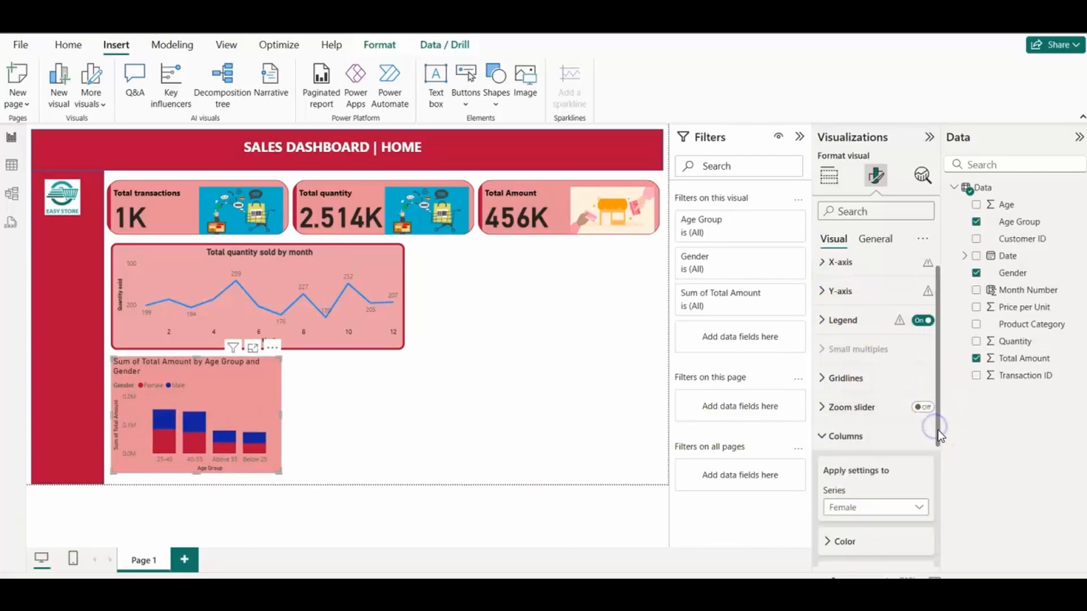
scroll(928, 444, down, 2)
click(821, 383)
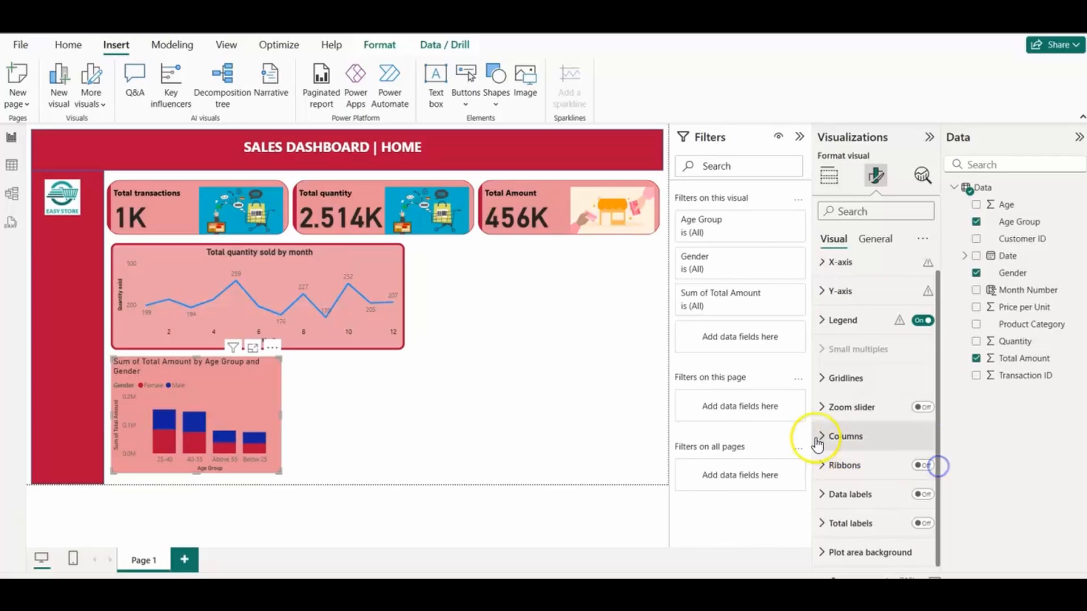
Step: Turn on the column chart's visual border and round its corners to 7 px
click(876, 239)
click(822, 334)
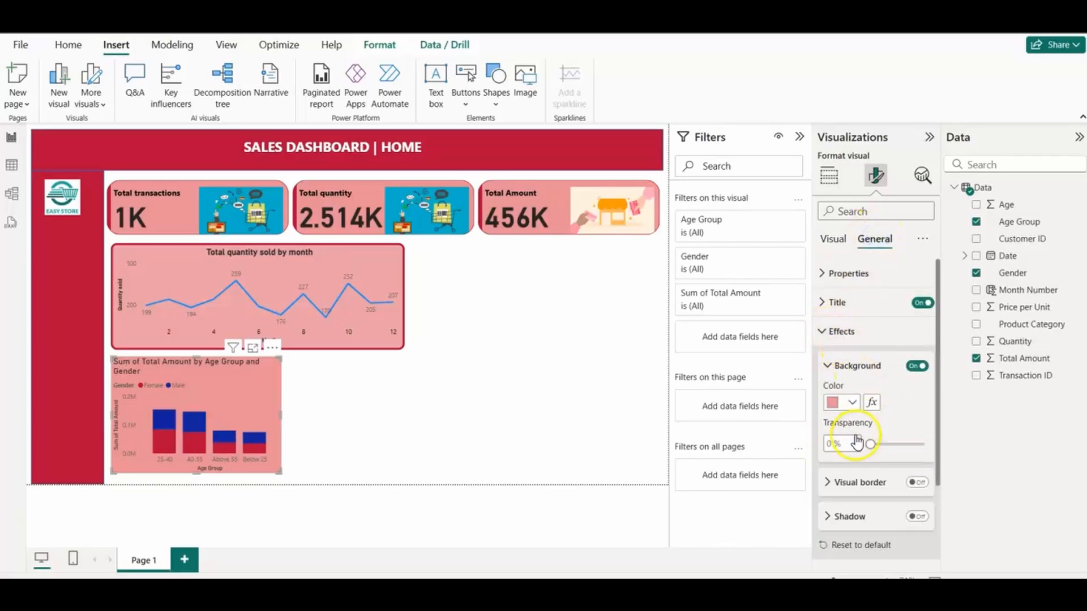
click(829, 483)
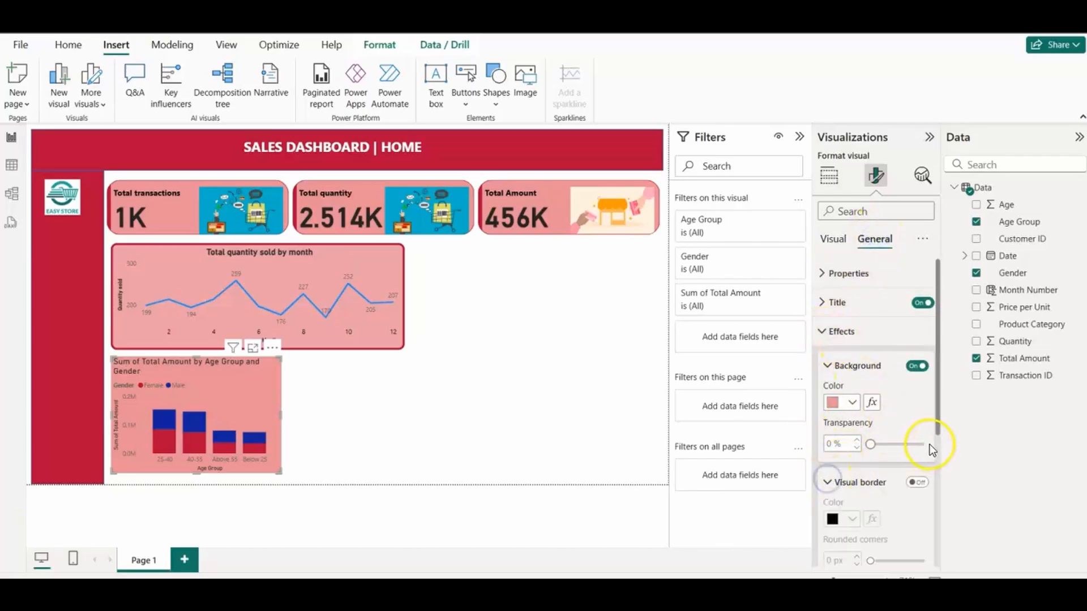
drag(936, 430, 936, 477)
click(917, 408)
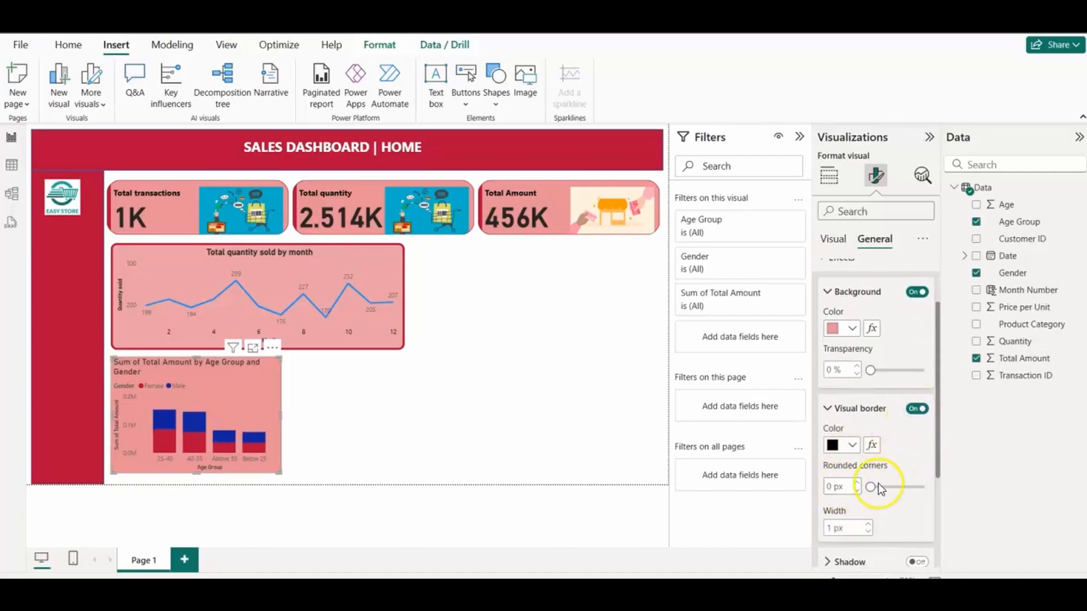
drag(879, 488, 880, 486)
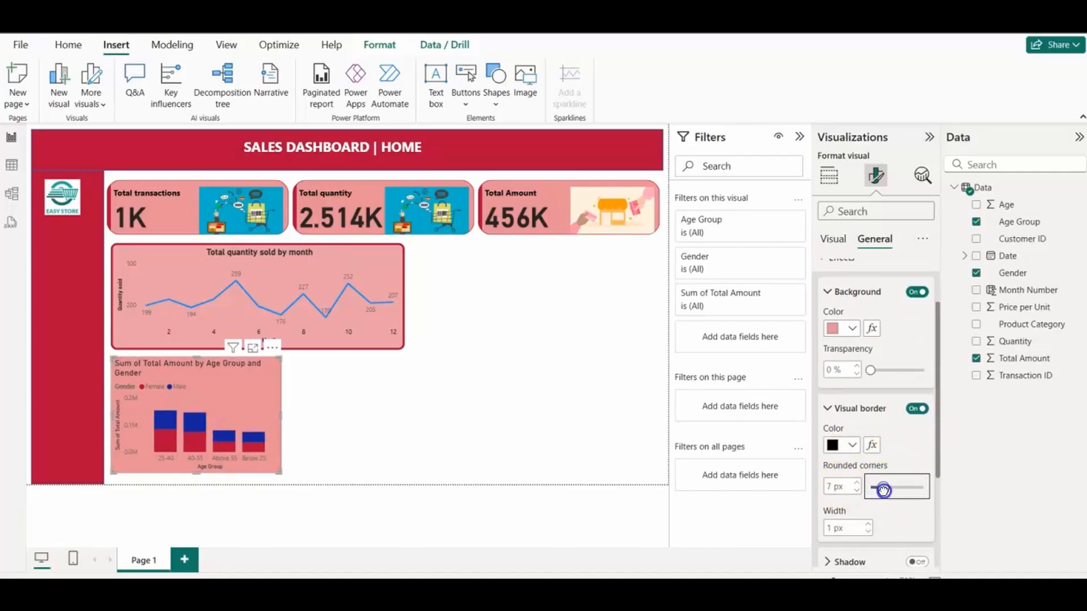
click(426, 409)
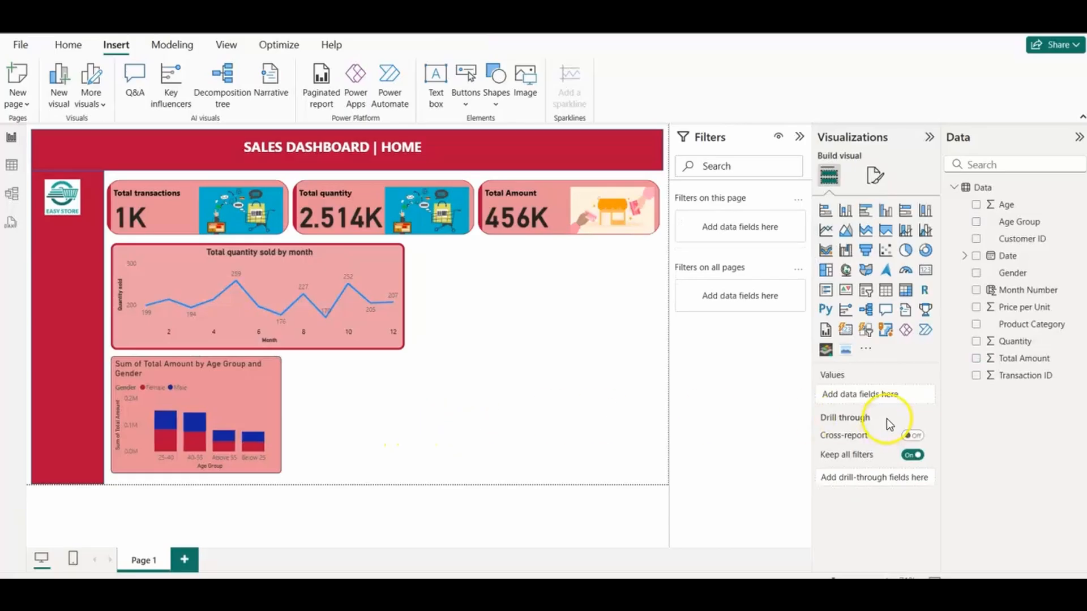
Step: Make the column chart's X-axis title bold
click(263, 387)
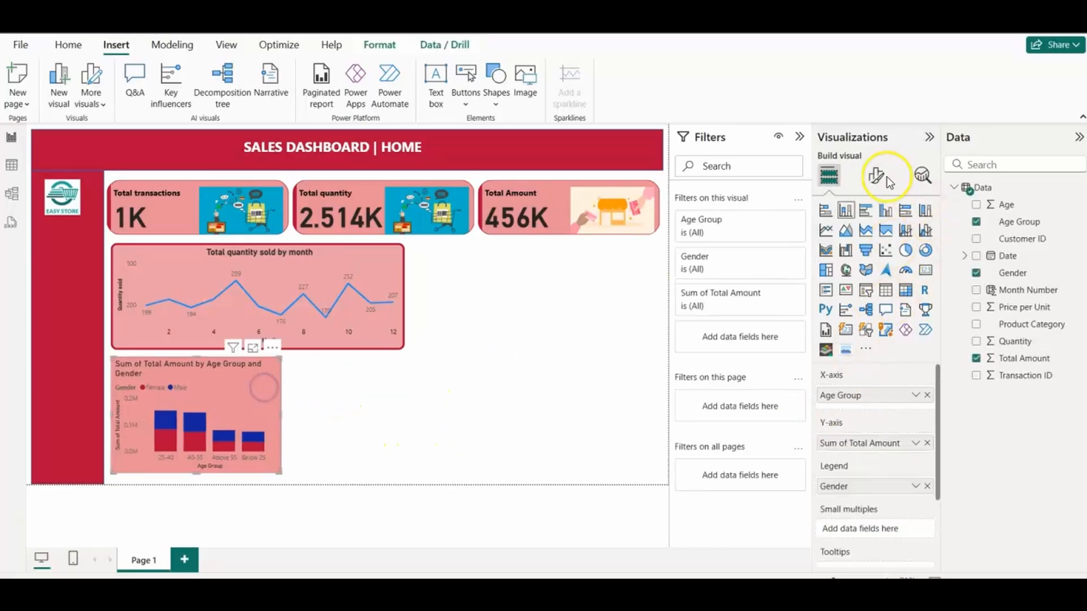
click(875, 176)
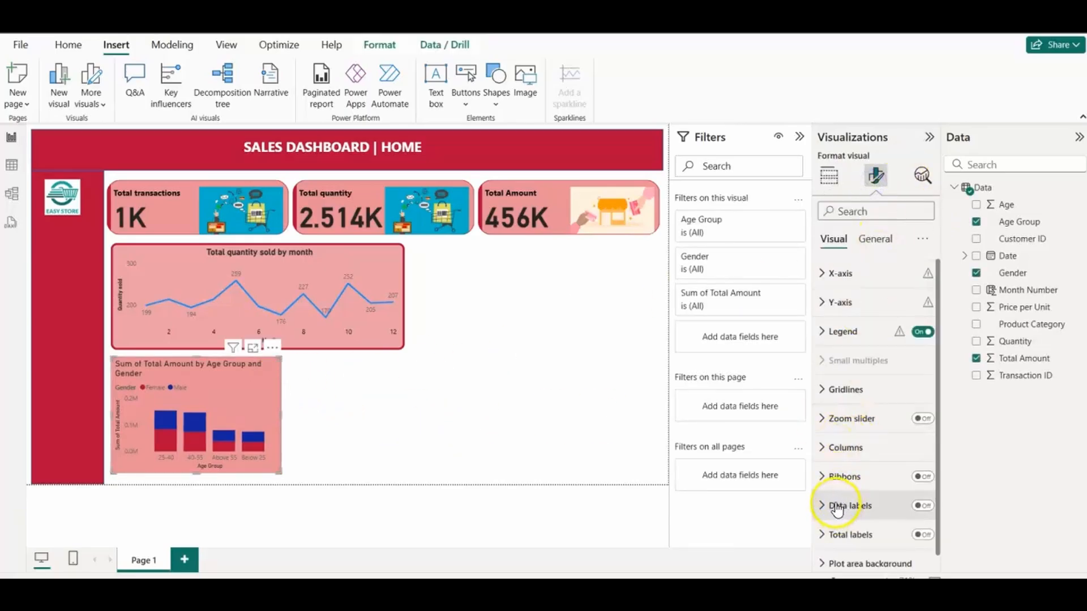
click(825, 276)
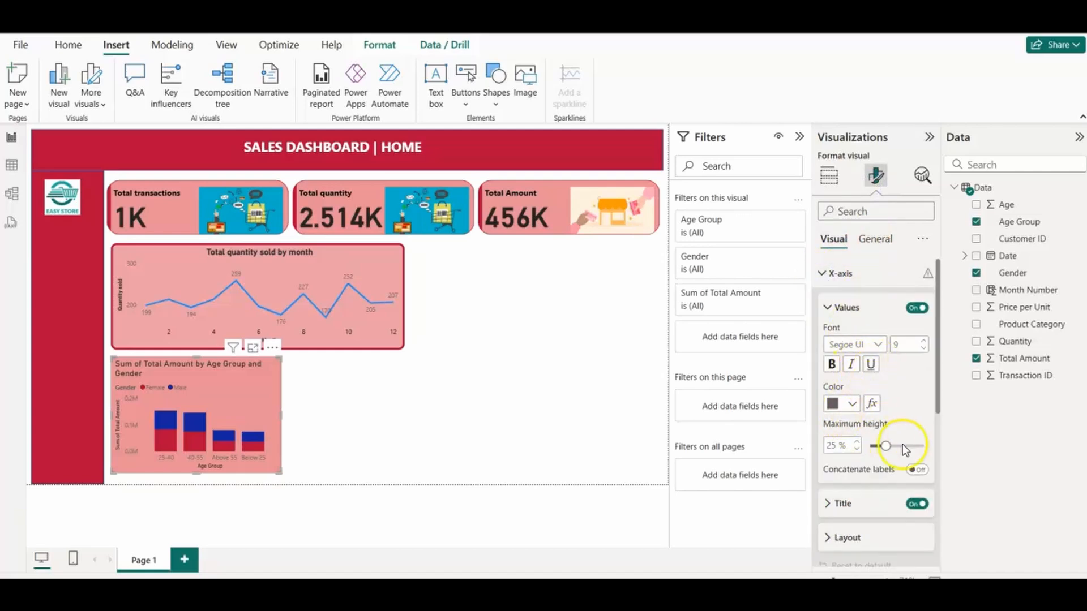
click(827, 505)
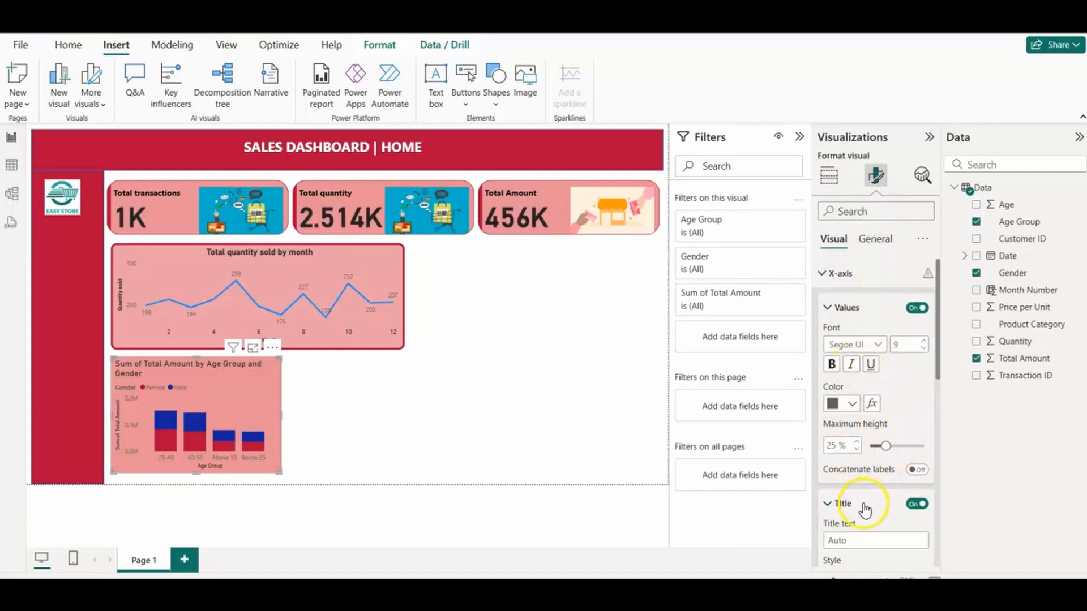
click(830, 505)
click(827, 505)
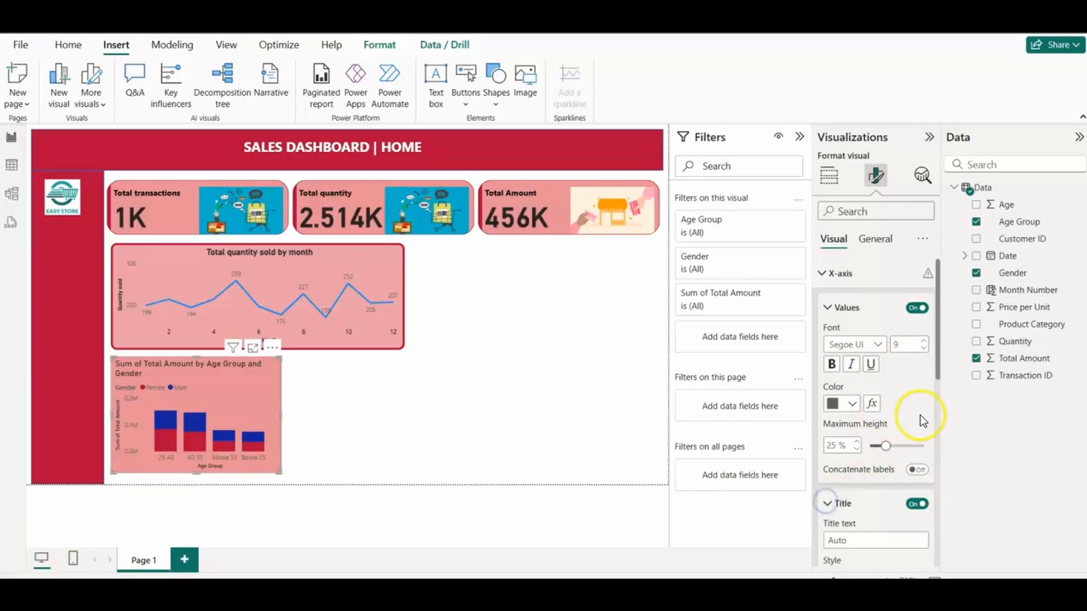
drag(938, 379, 924, 440)
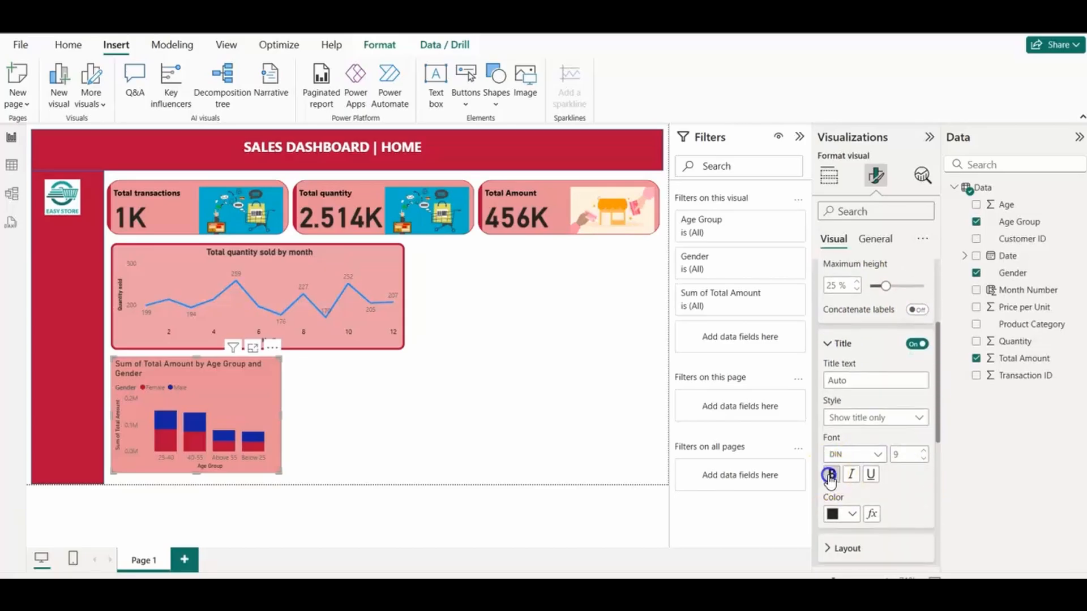
click(829, 343)
click(830, 442)
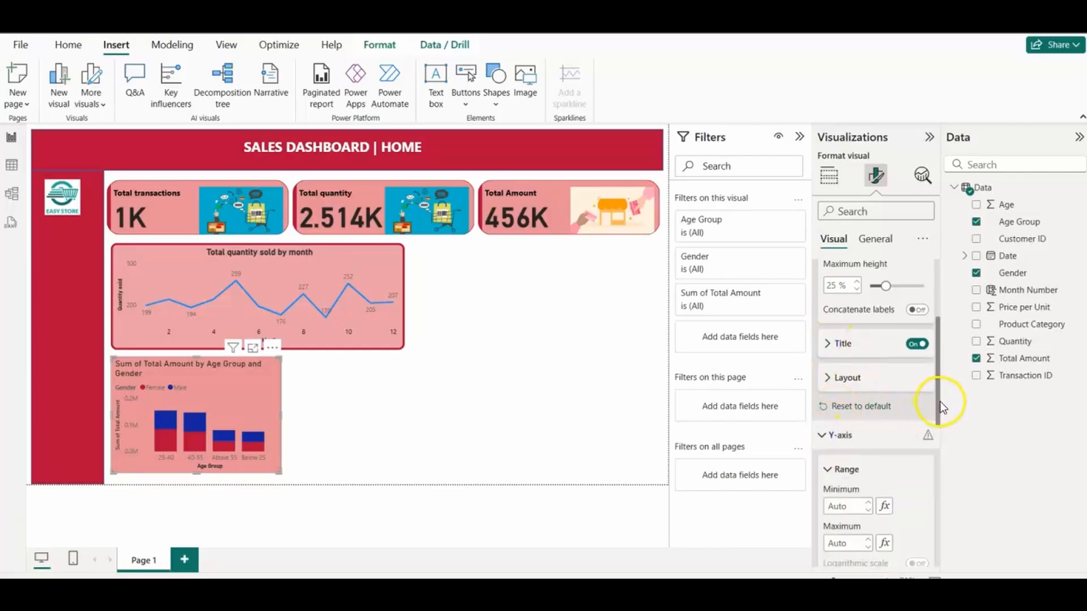
Step: Change the column chart's Y-axis title to Amount and make it bold
drag(940, 400, 929, 466)
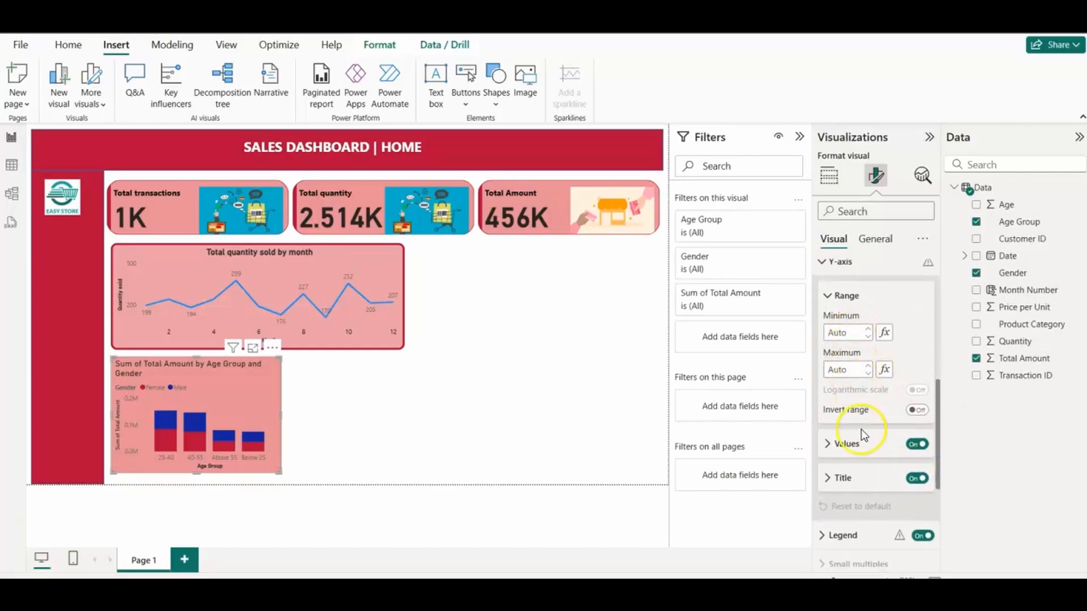
click(829, 447)
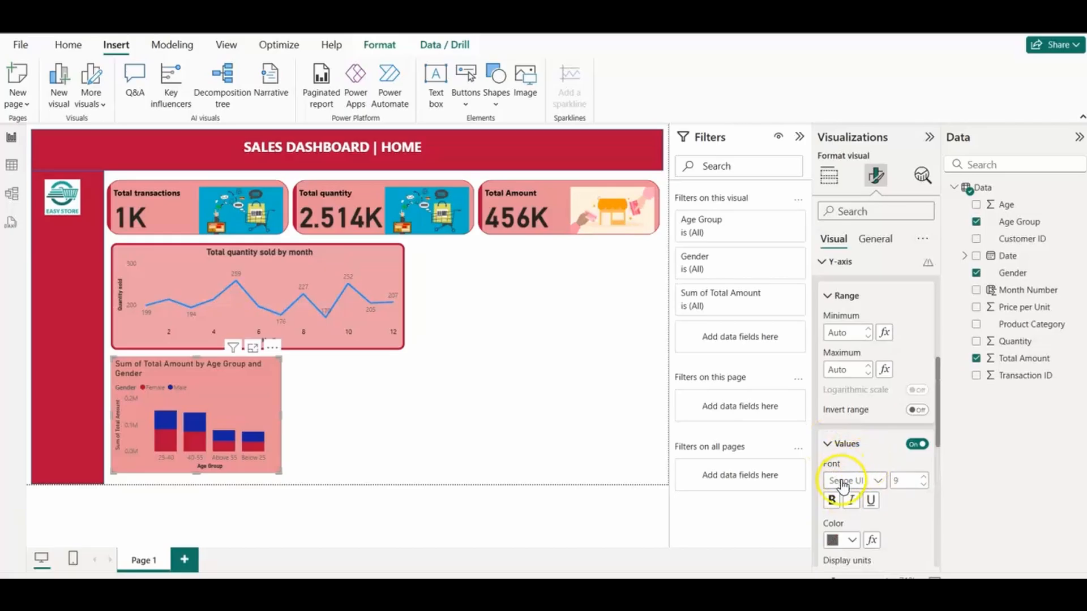
click(827, 445)
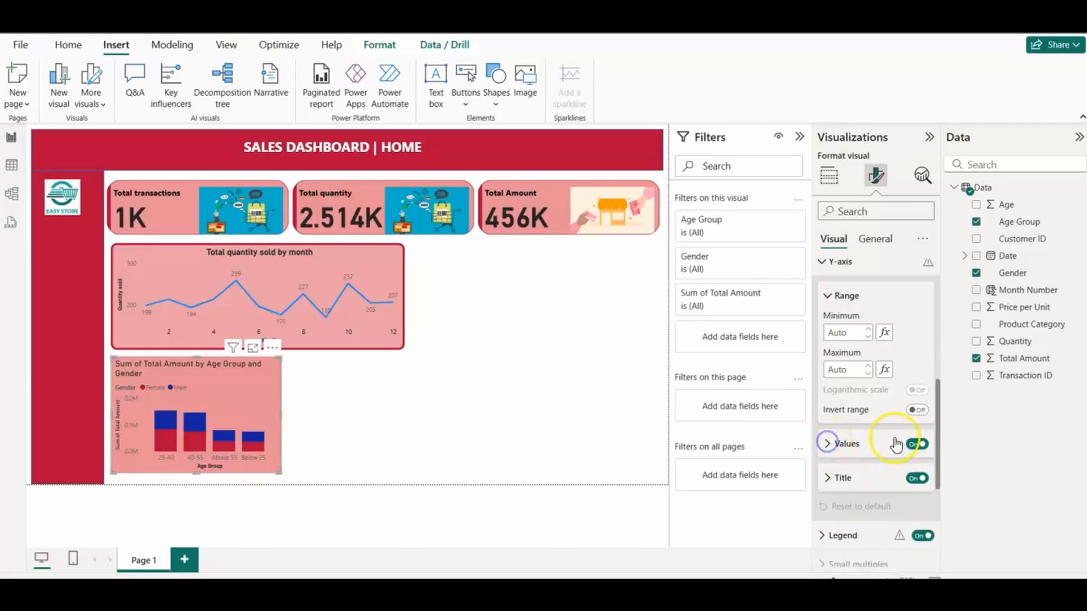
click(831, 479)
drag(938, 451, 934, 463)
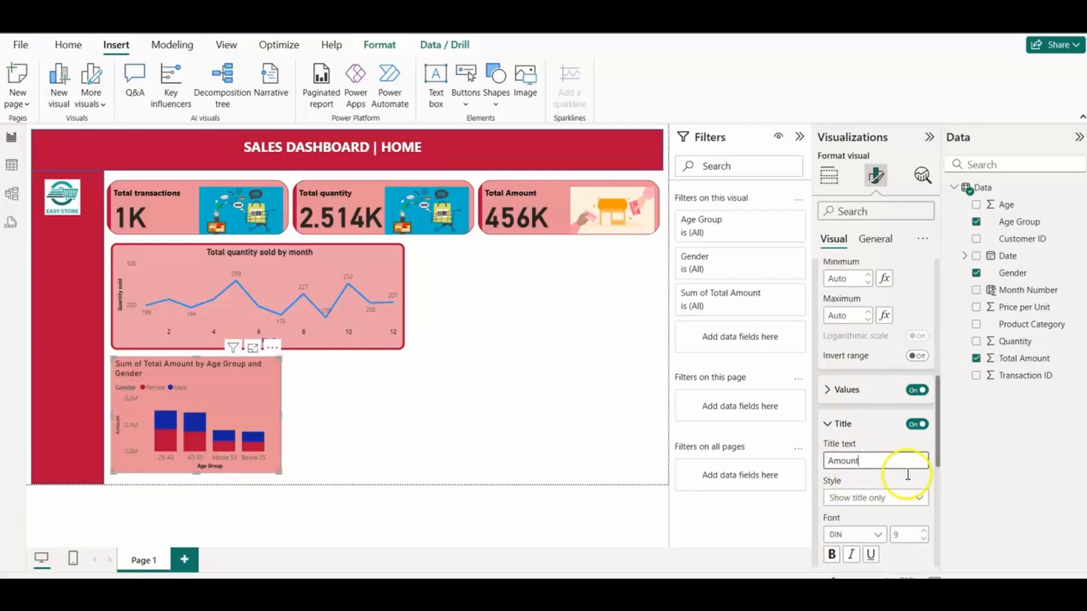
click(831, 555)
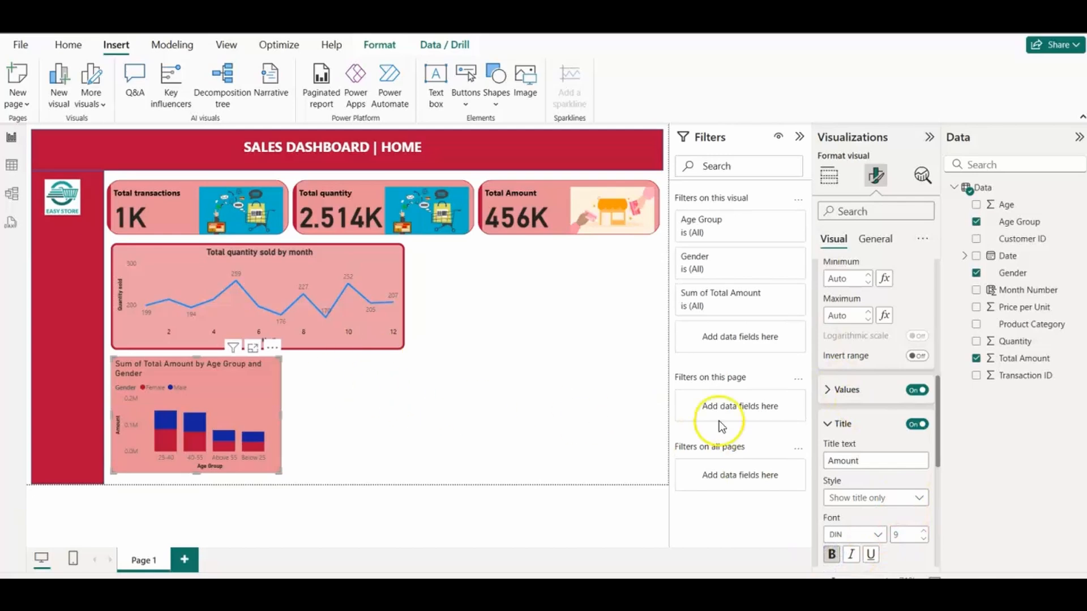
click(828, 425)
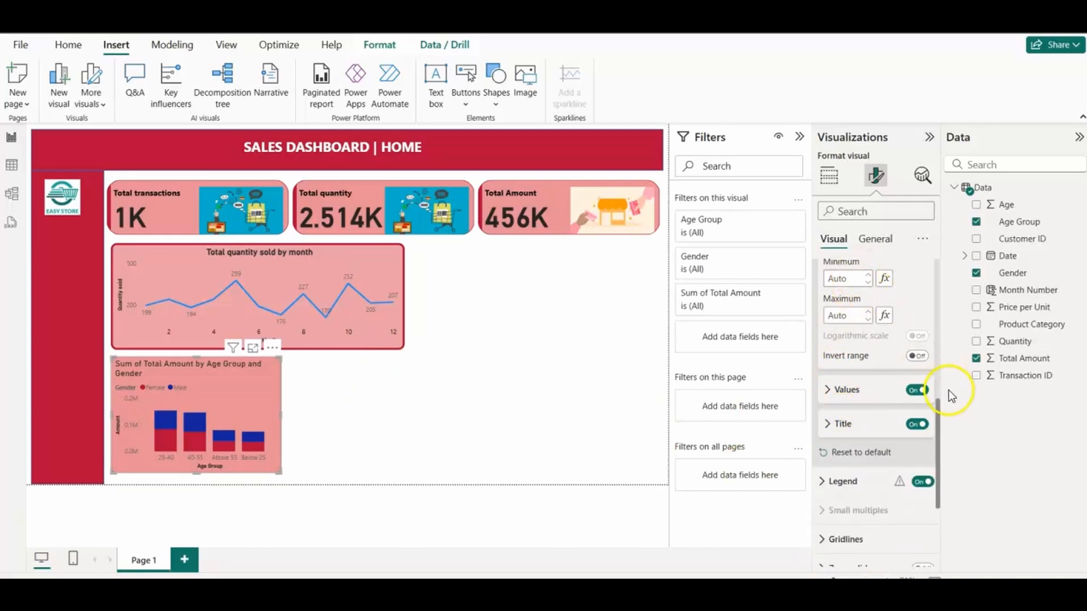
scroll(936, 407, up, 5)
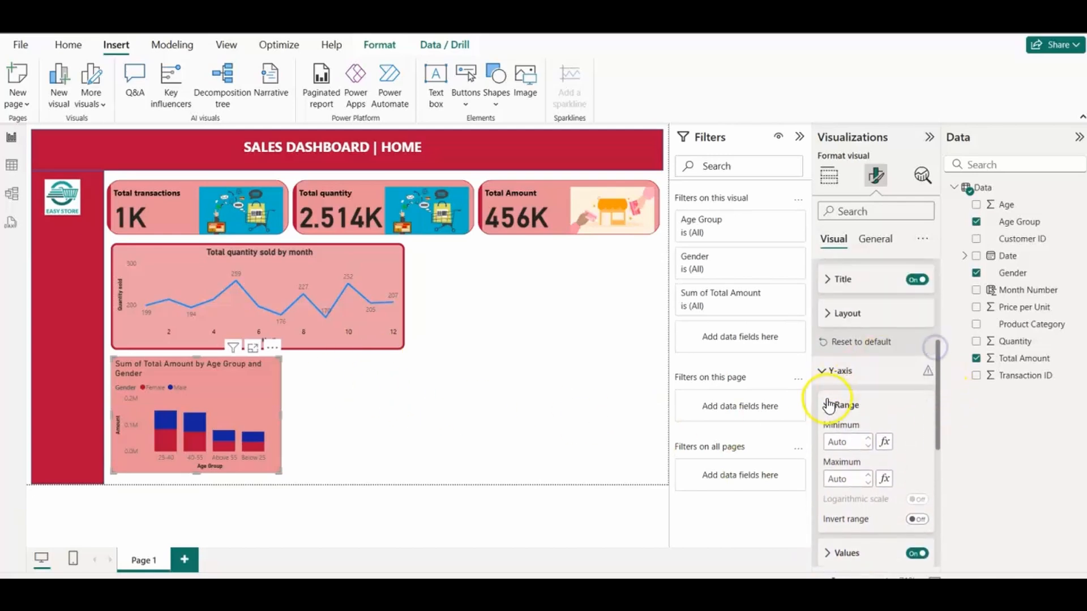
click(827, 403)
click(372, 421)
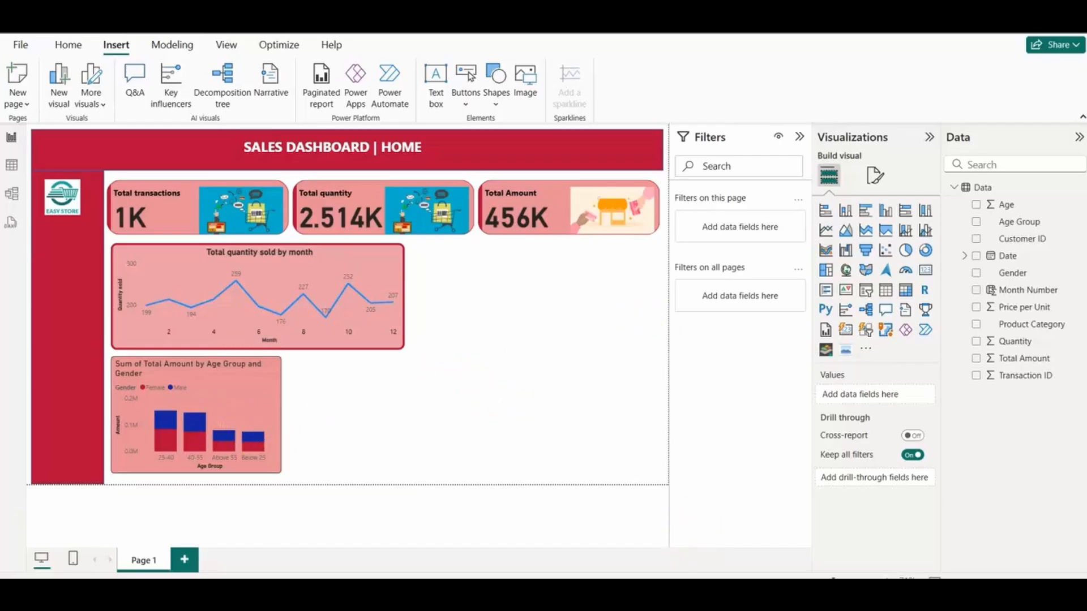
Step: Check the finished reference dashboard, and add a donut chart just beside the column chart, beneath the line chart
mouse_move(727, 594)
click(623, 538)
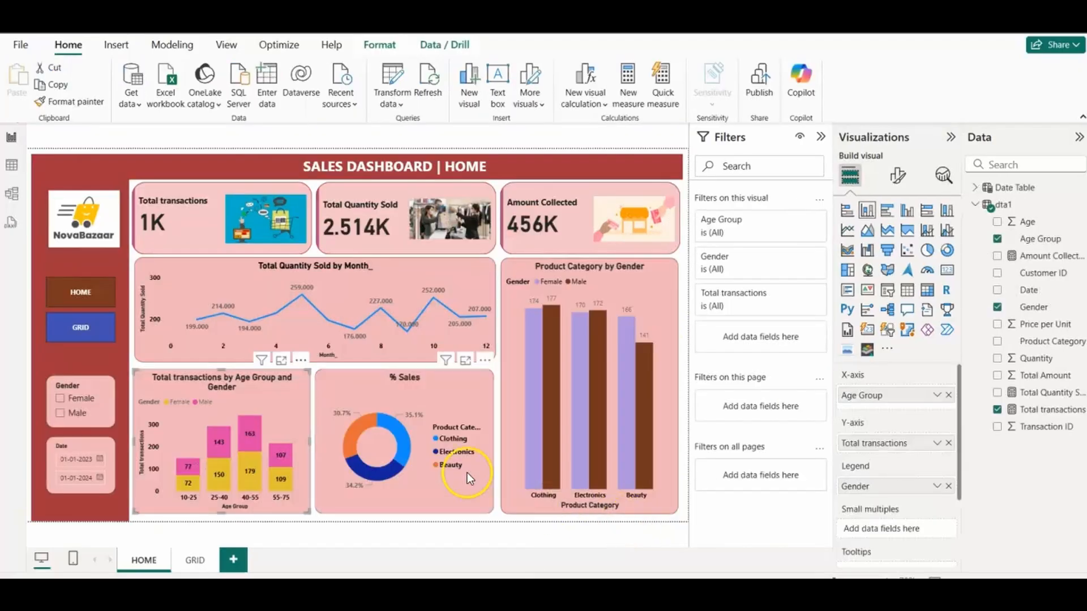
click(781, 535)
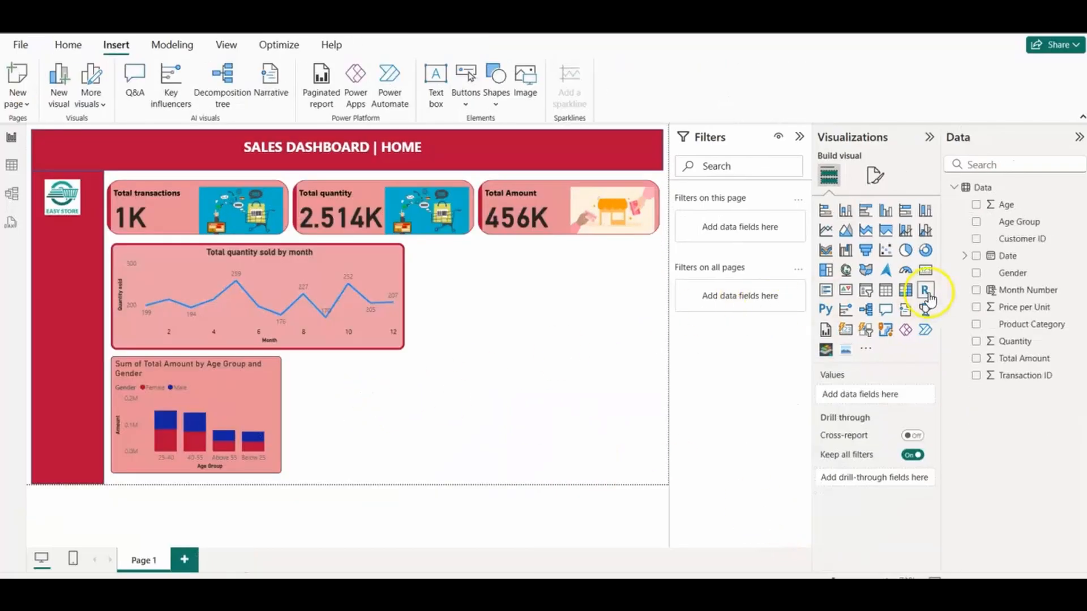
click(927, 251)
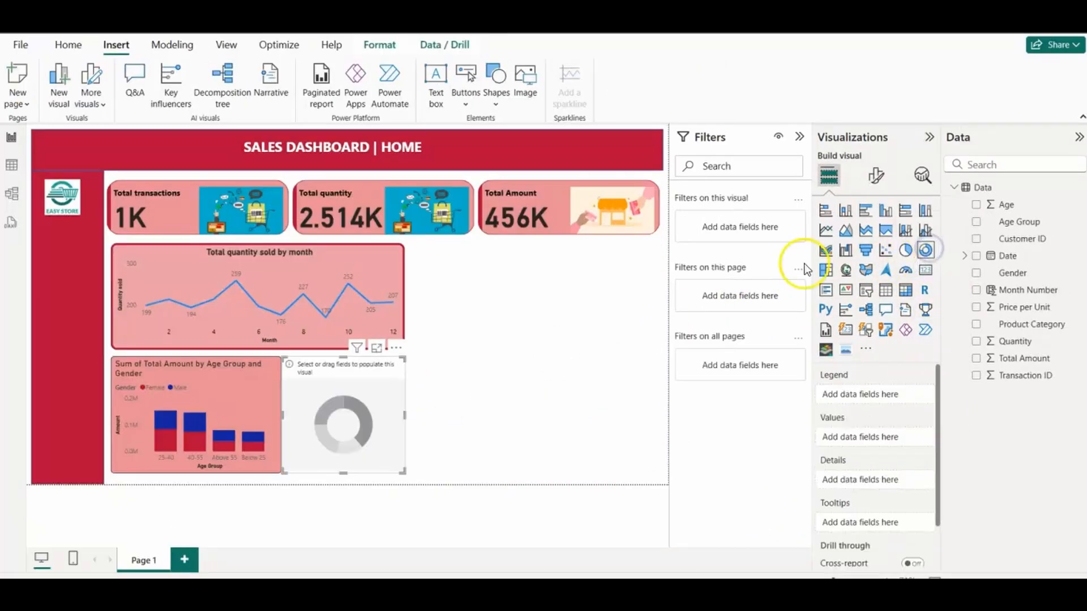
drag(356, 396, 362, 401)
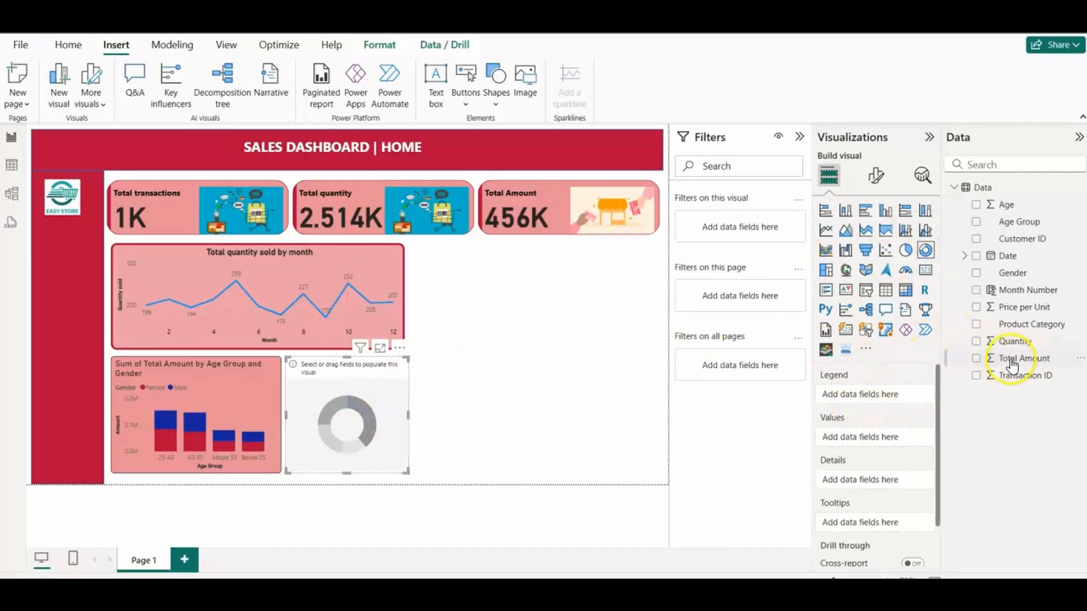
Step: Check the reference donut's fields, and set the new donut chart's legend to Product Category and its values to Count of Product Category
drag(986, 351, 817, 449)
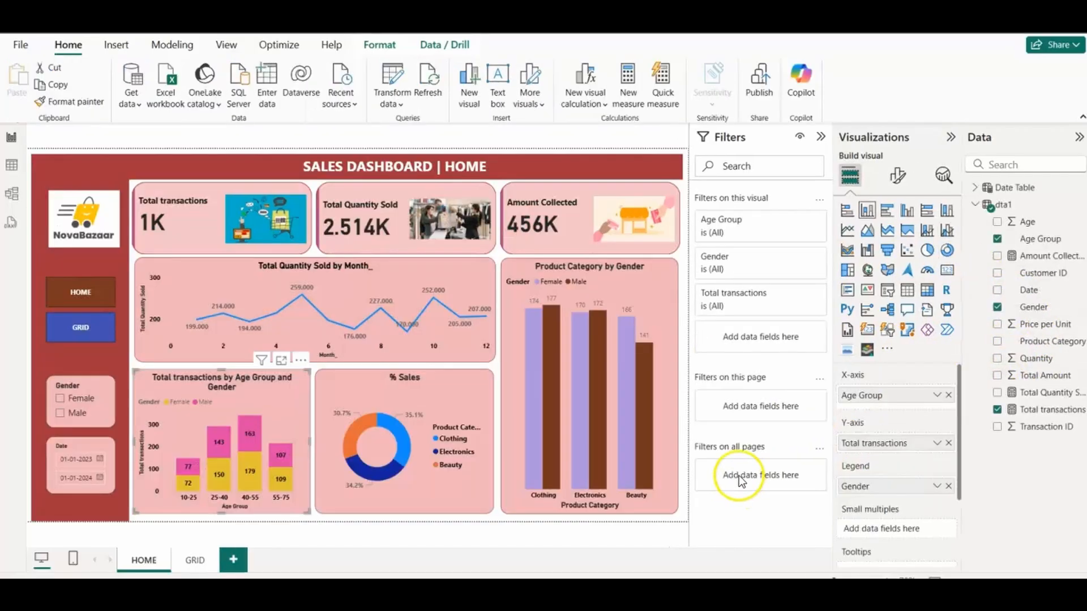
click(453, 393)
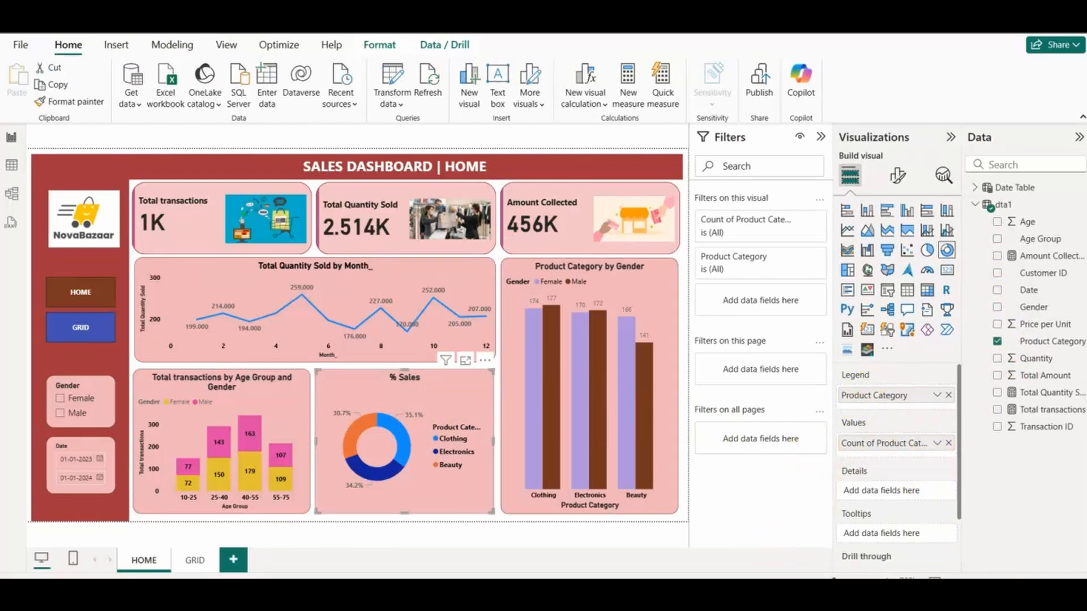
mouse_move(779, 561)
click(774, 529)
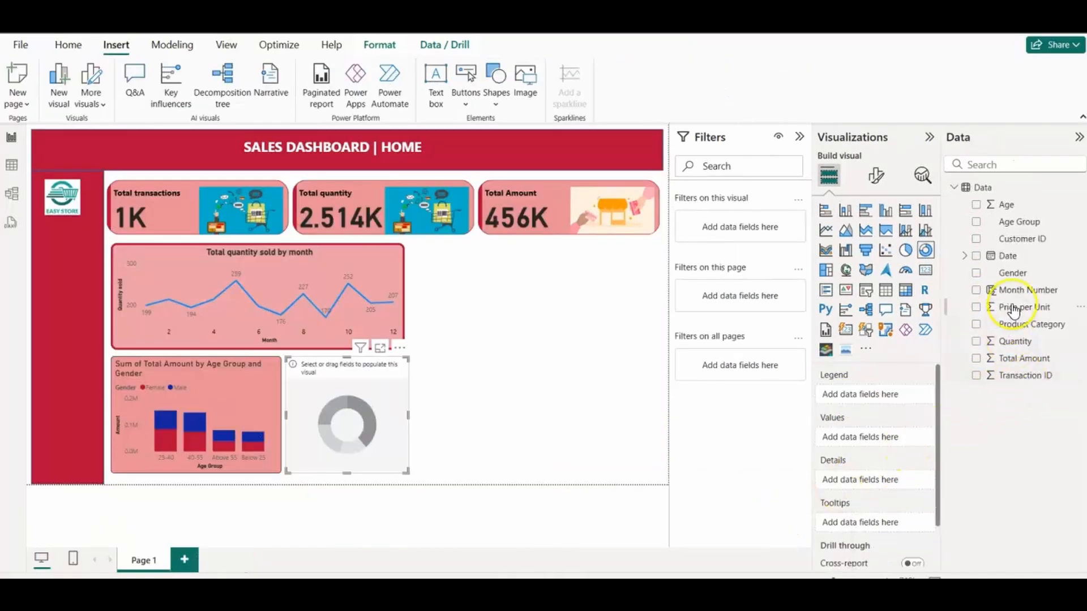
drag(1022, 329, 904, 431)
drag(1033, 323, 886, 396)
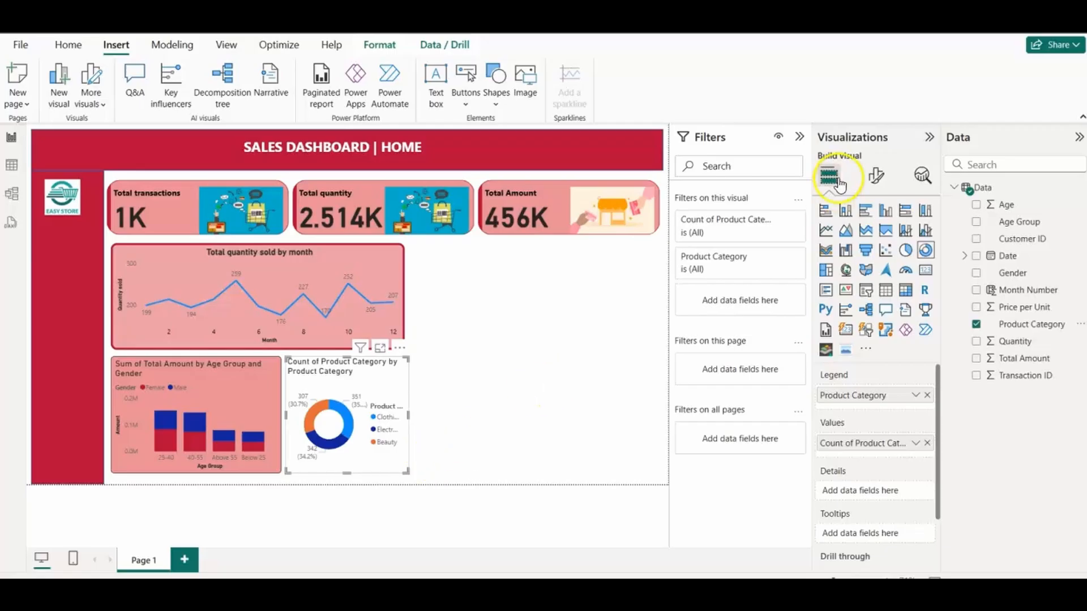
Step: Fill the donut chart's background with the same light red as the column chart
click(877, 176)
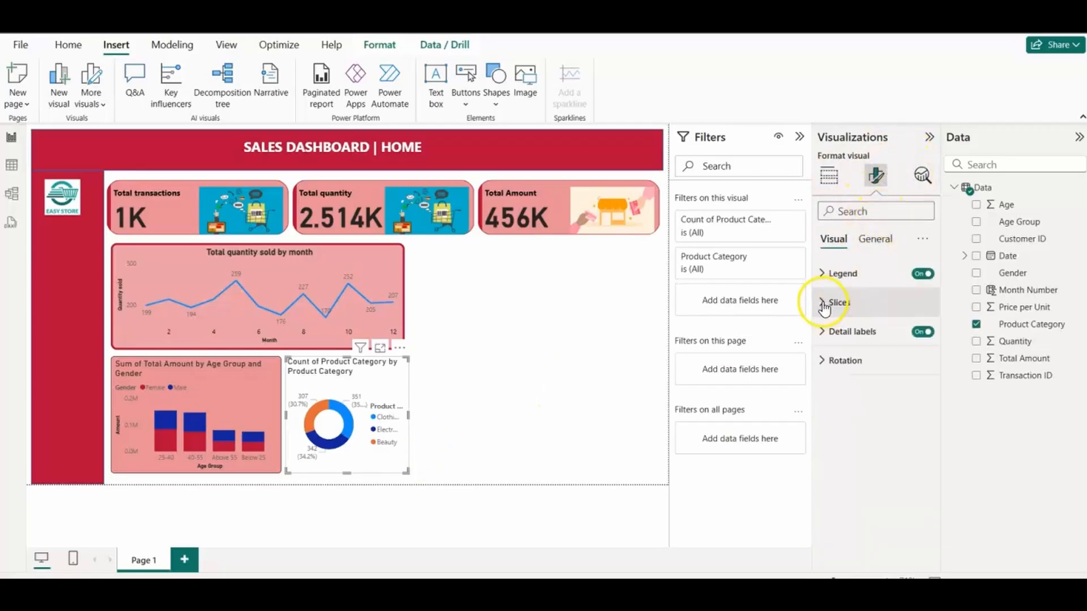
click(875, 240)
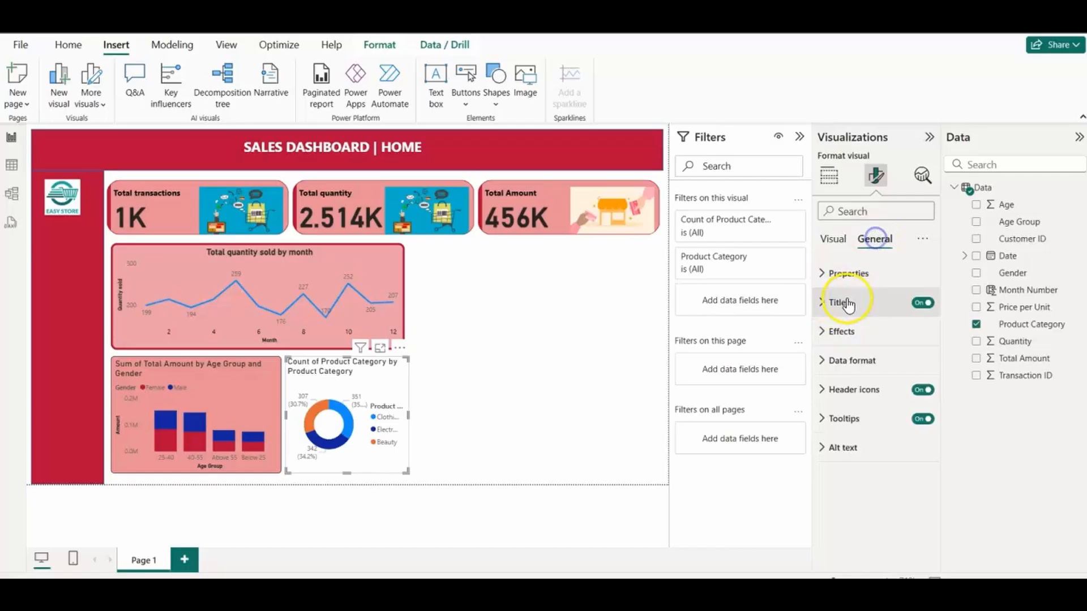
click(822, 333)
click(852, 403)
click(844, 341)
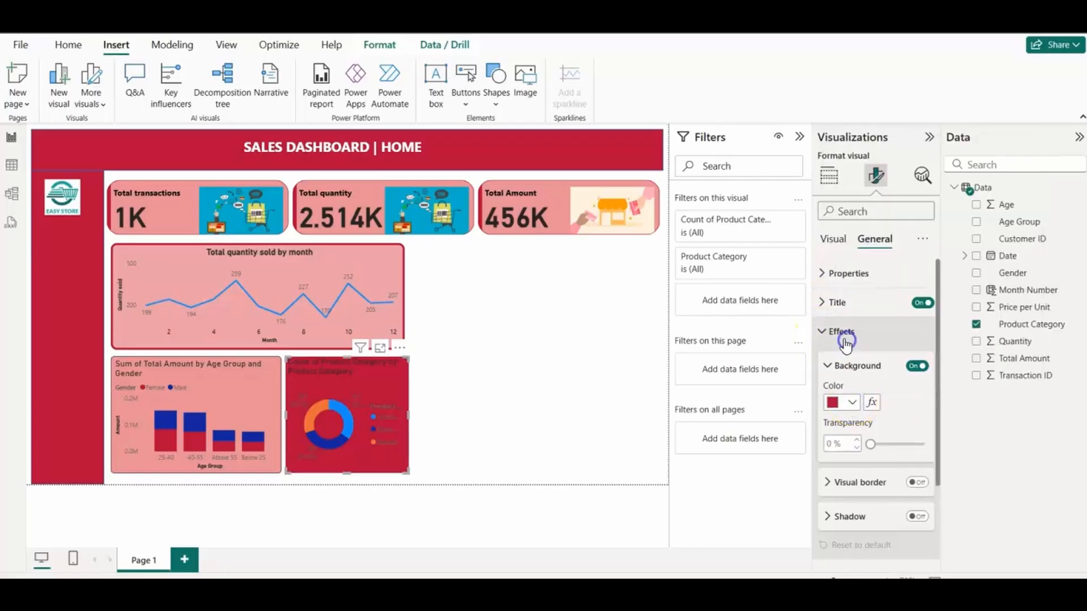
click(852, 403)
click(881, 342)
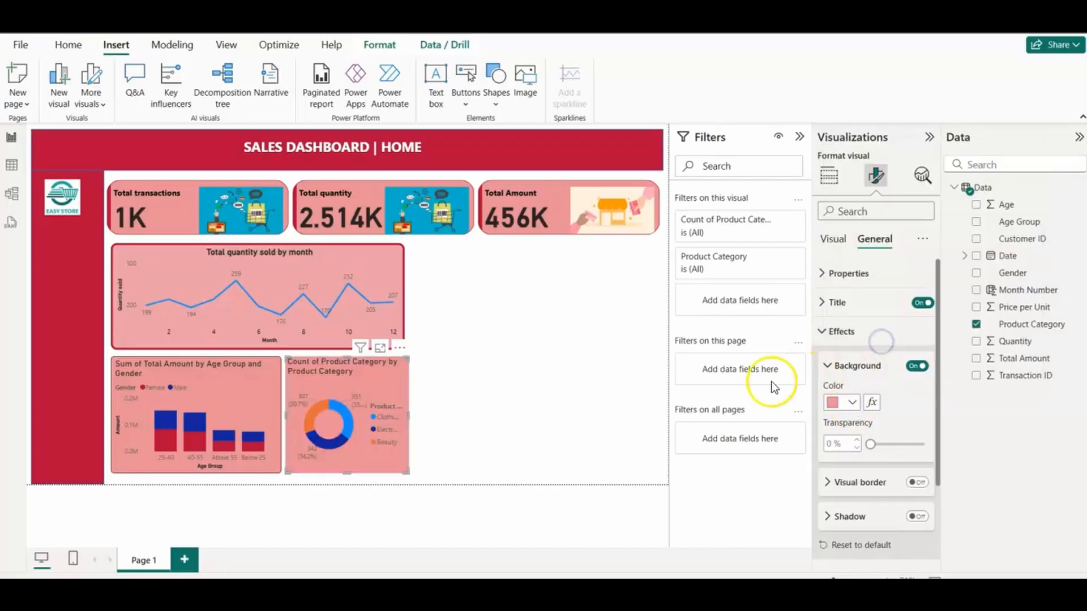
Step: Try the Inside position for the donut chart's detail labels, and return it to Outside
click(833, 239)
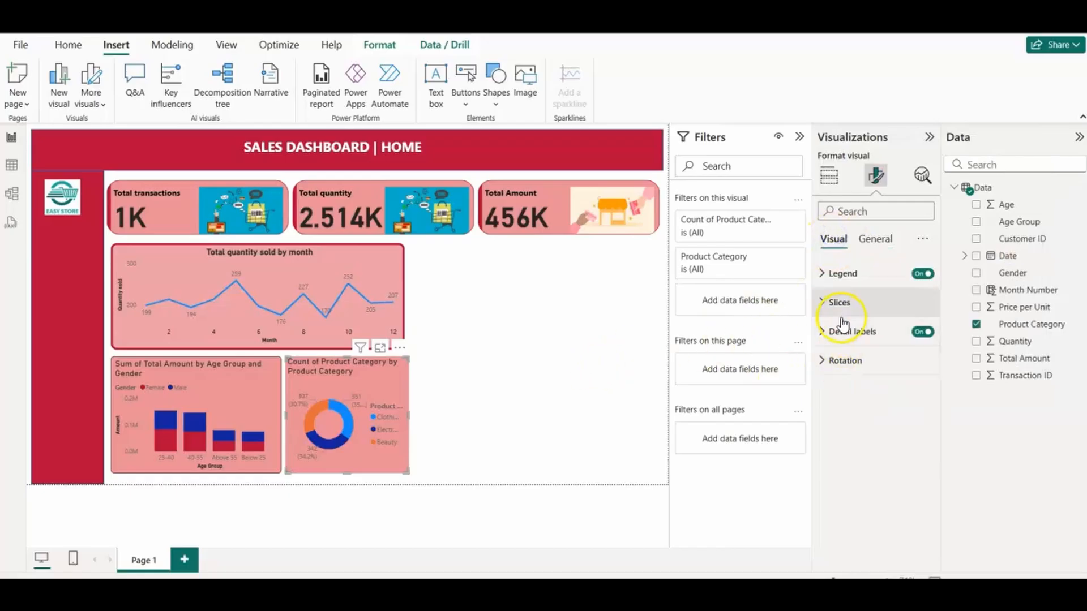
click(822, 302)
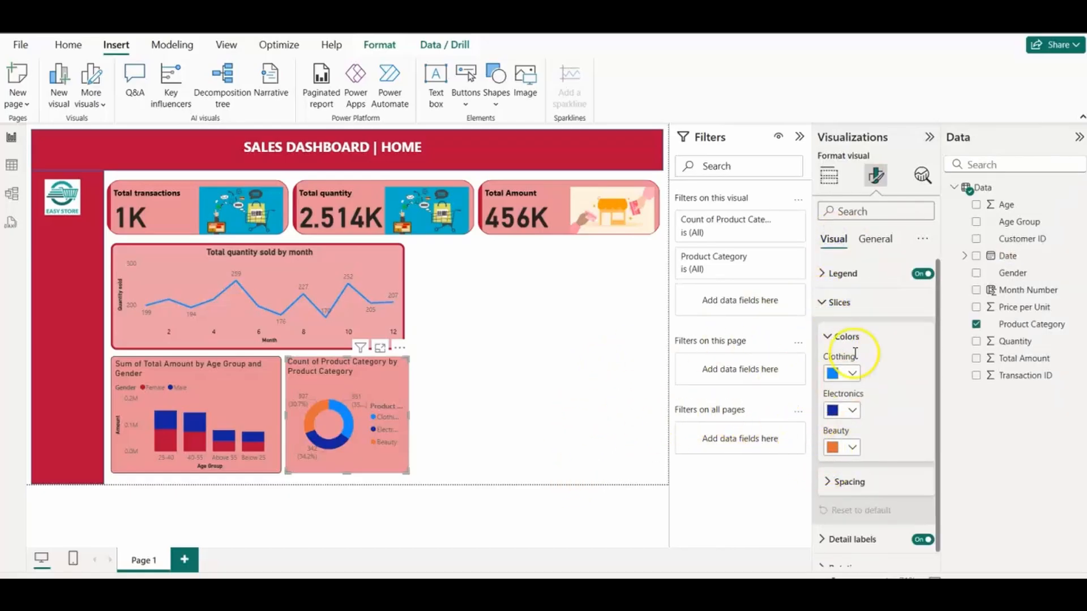
click(827, 338)
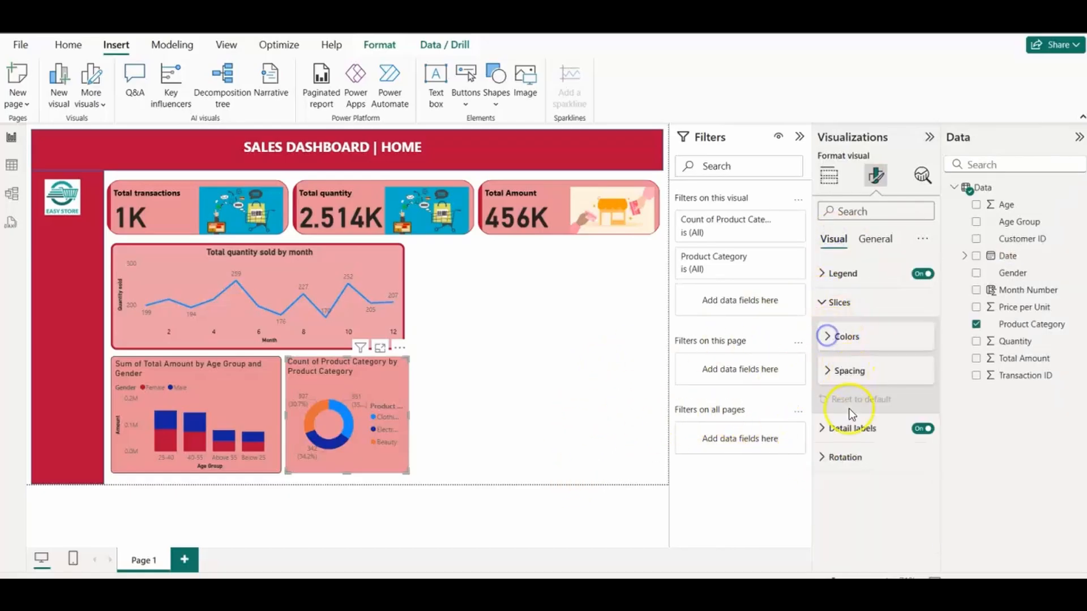
click(826, 431)
drag(941, 452, 935, 453)
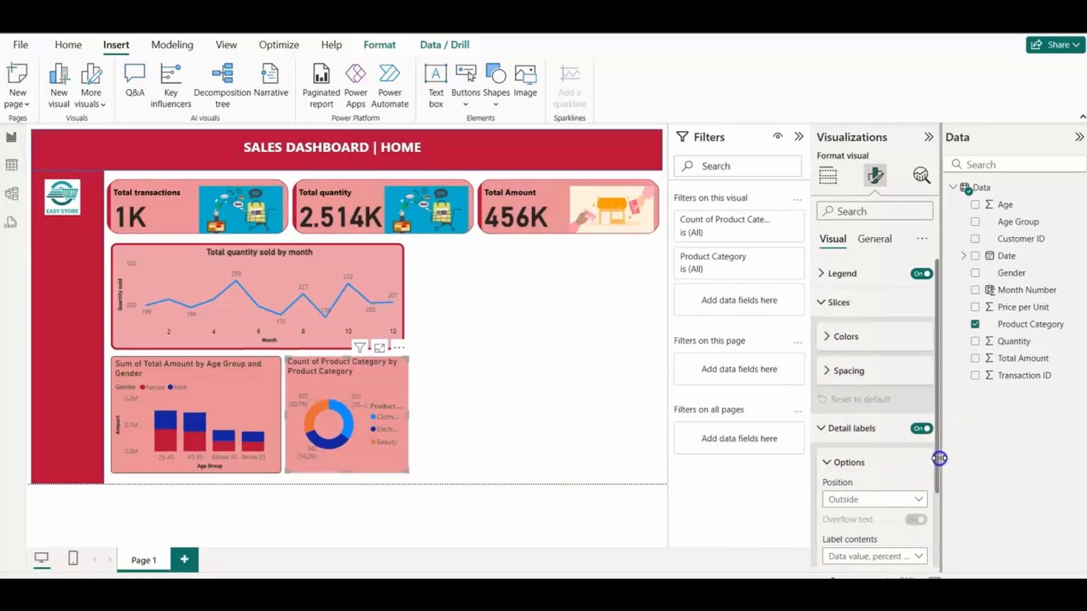
click(911, 499)
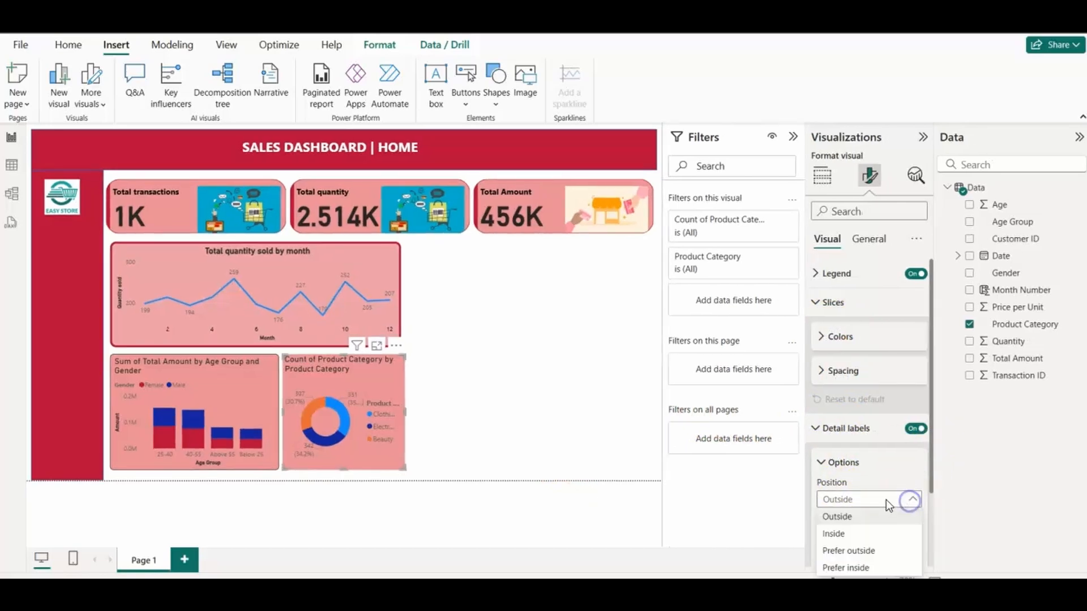
click(848, 533)
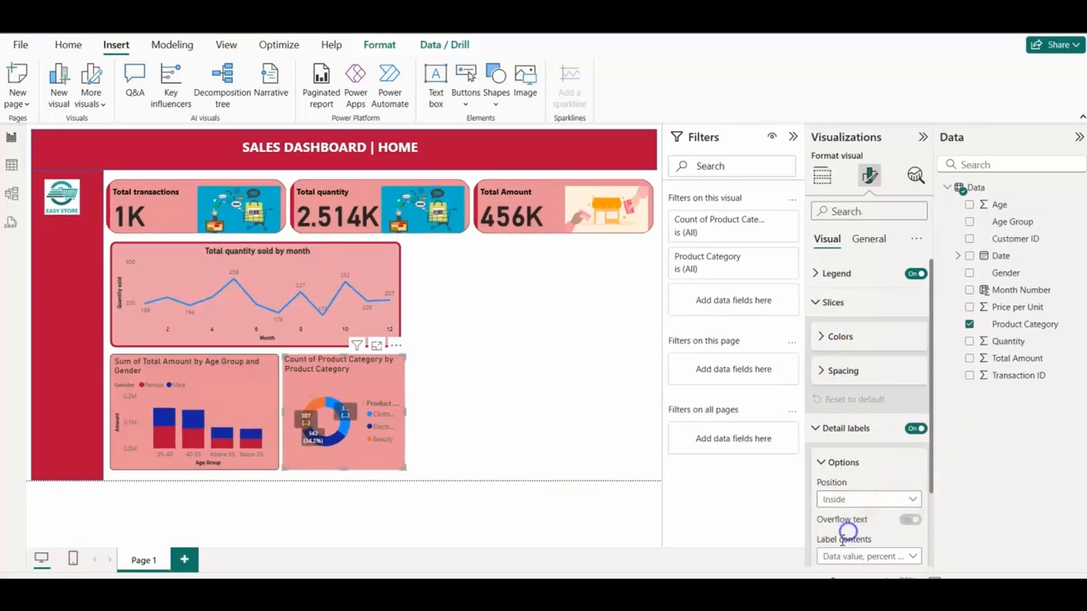
click(912, 501)
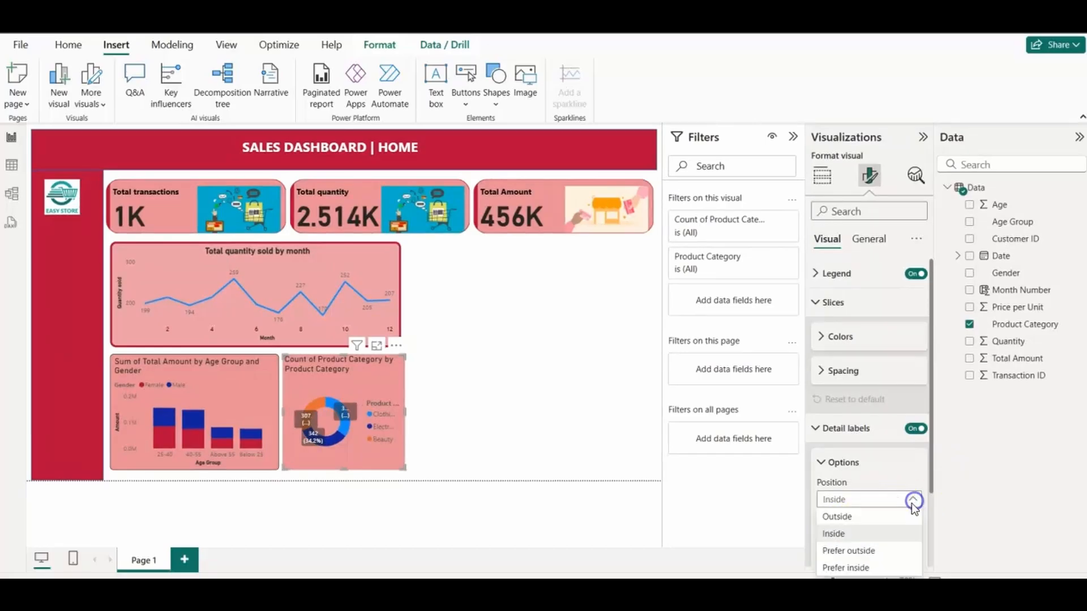
click(849, 518)
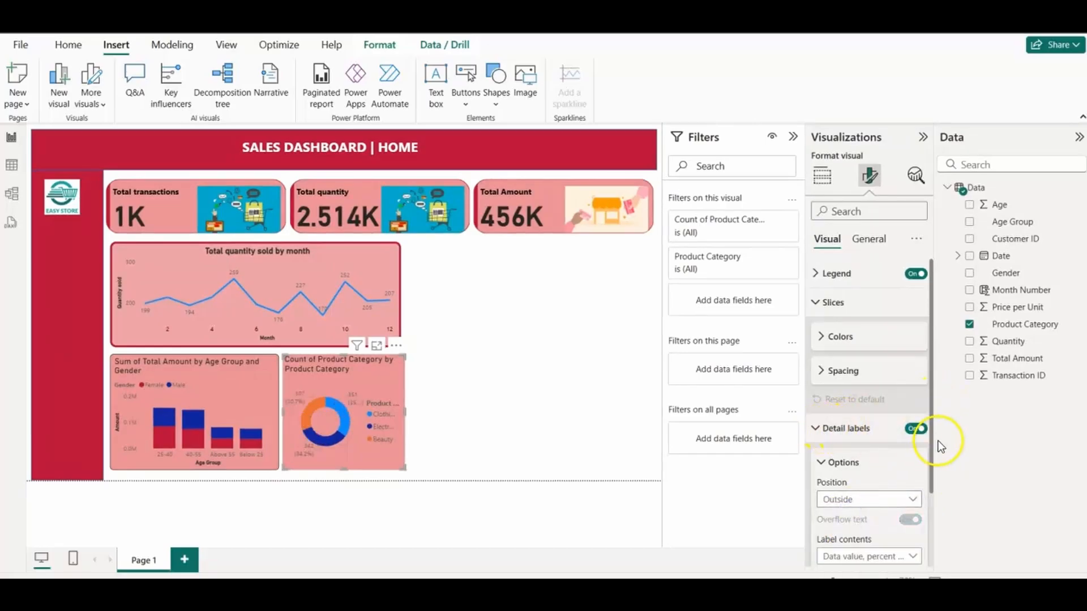
Step: Make the values in the donut chart's detail labels bold
drag(929, 451, 925, 546)
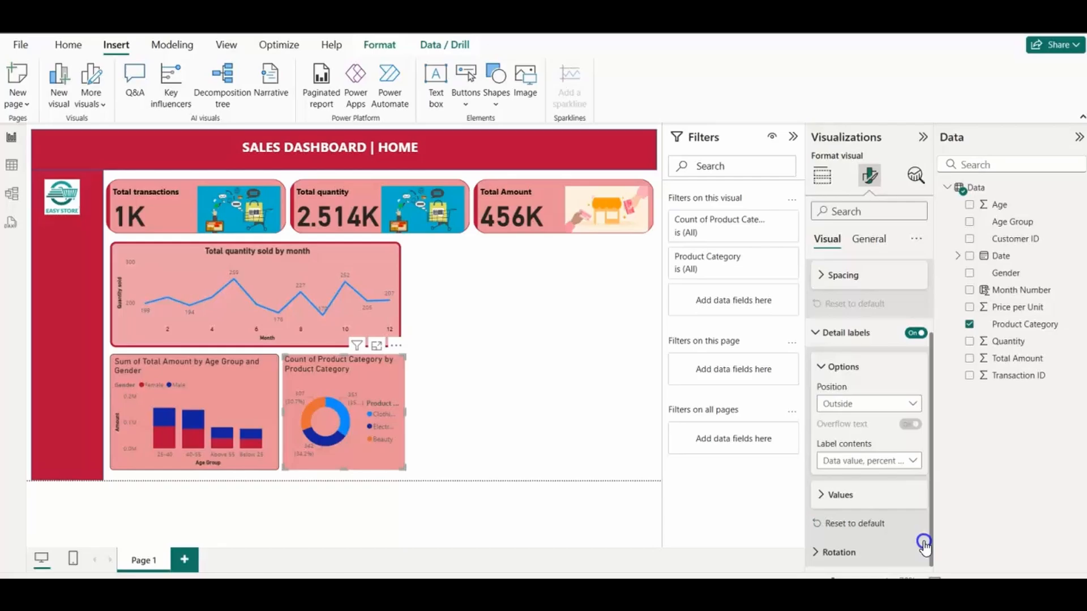
click(824, 494)
drag(931, 448, 933, 471)
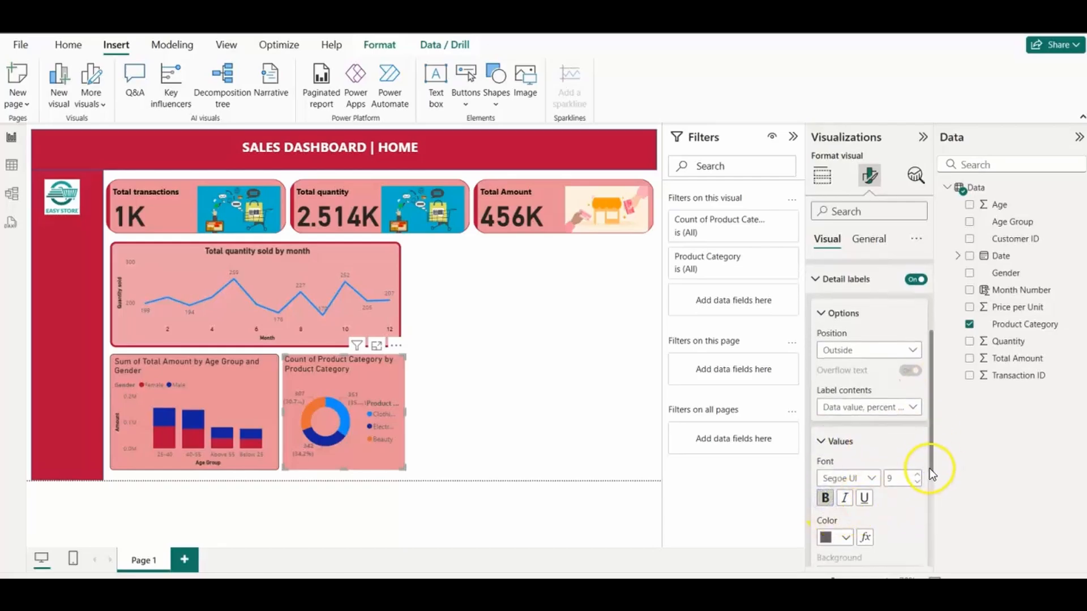
drag(931, 451, 940, 374)
click(821, 463)
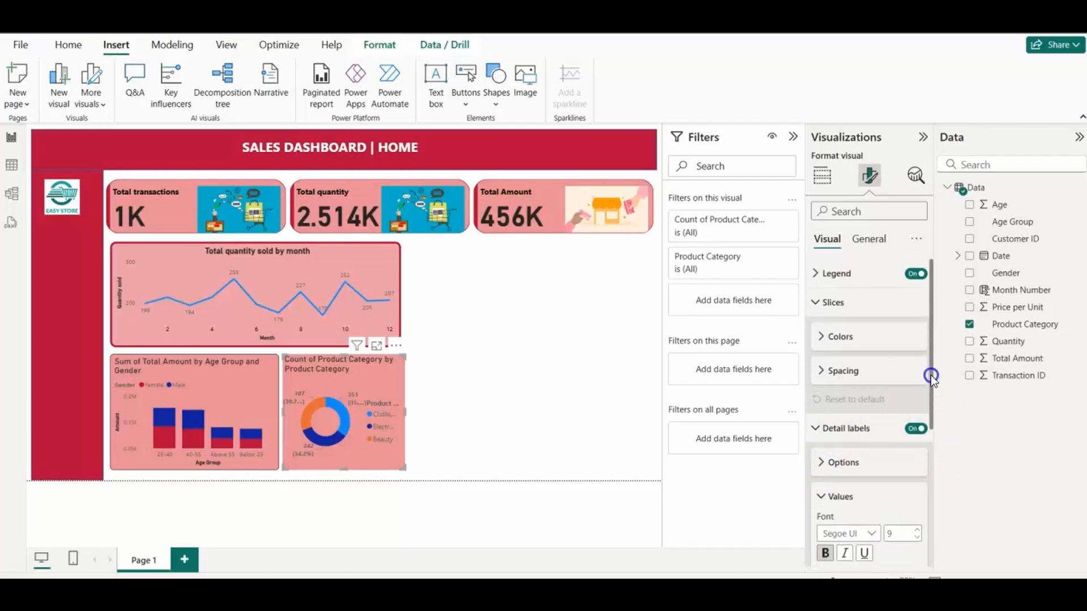
click(815, 428)
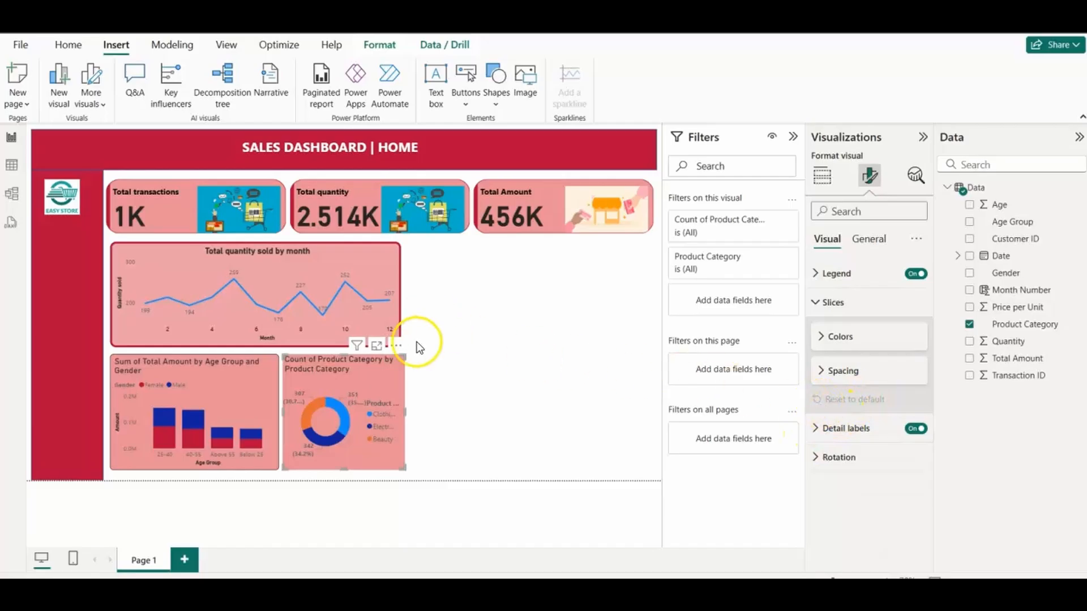
Step: Change the donut chart's title to "% sales" and make it bold
click(869, 239)
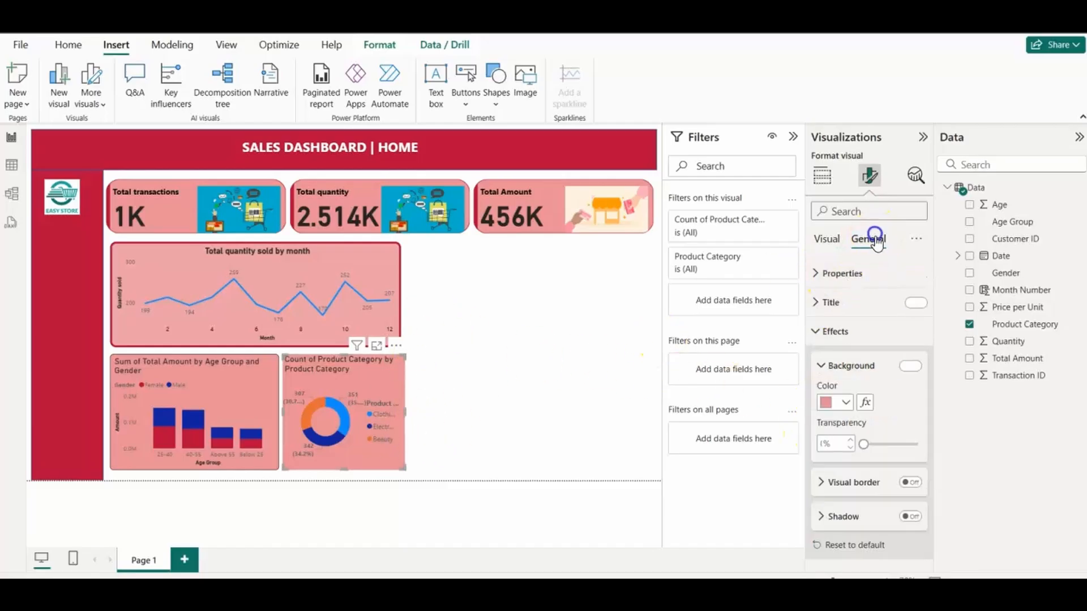
click(816, 305)
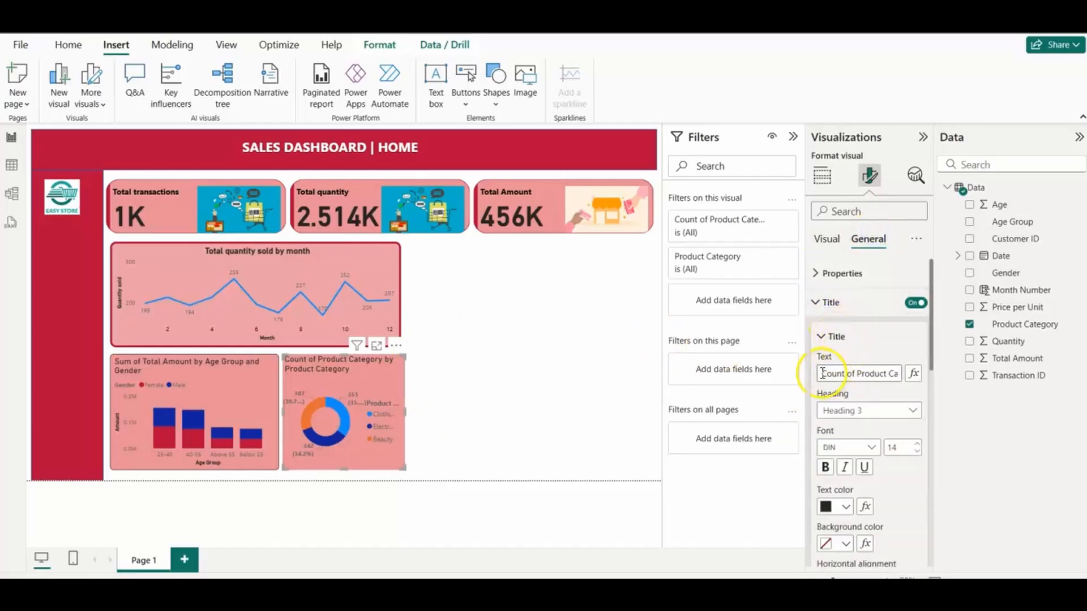
drag(824, 373, 886, 380)
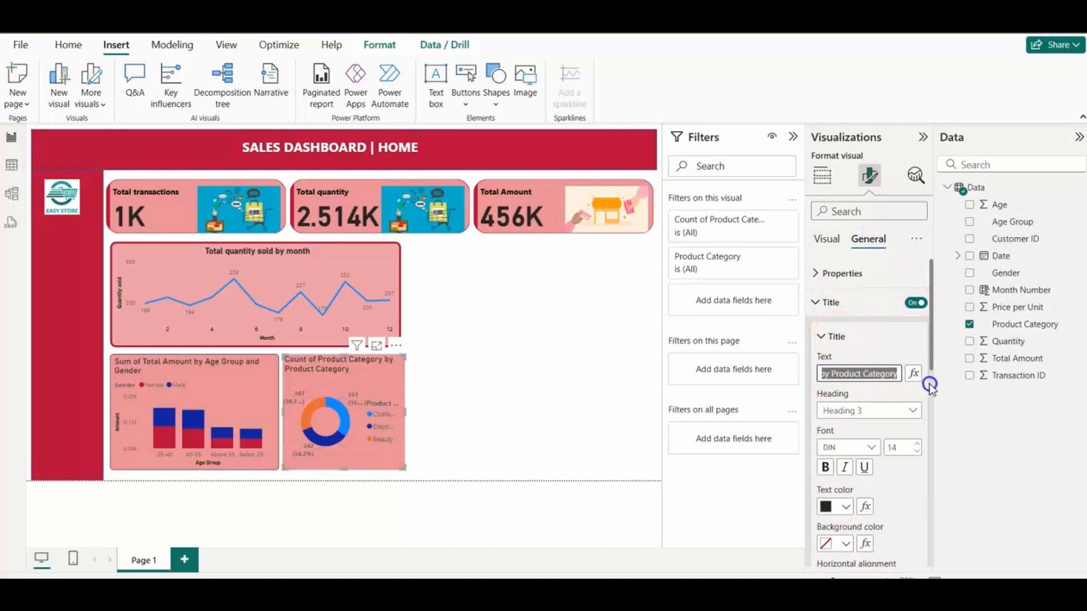
text(% sales)
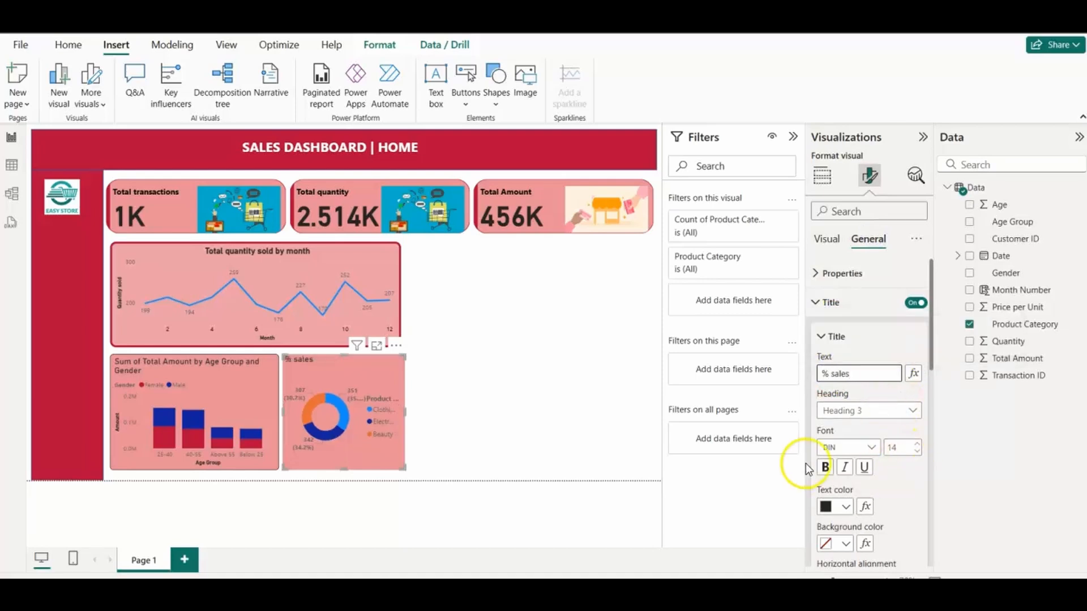
click(826, 467)
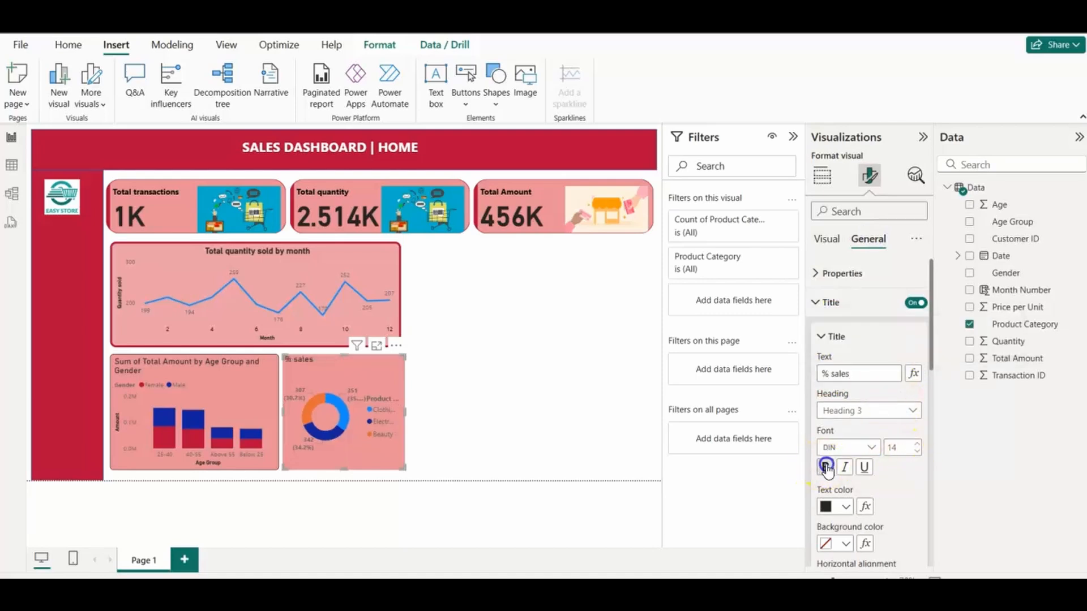
click(816, 274)
click(815, 274)
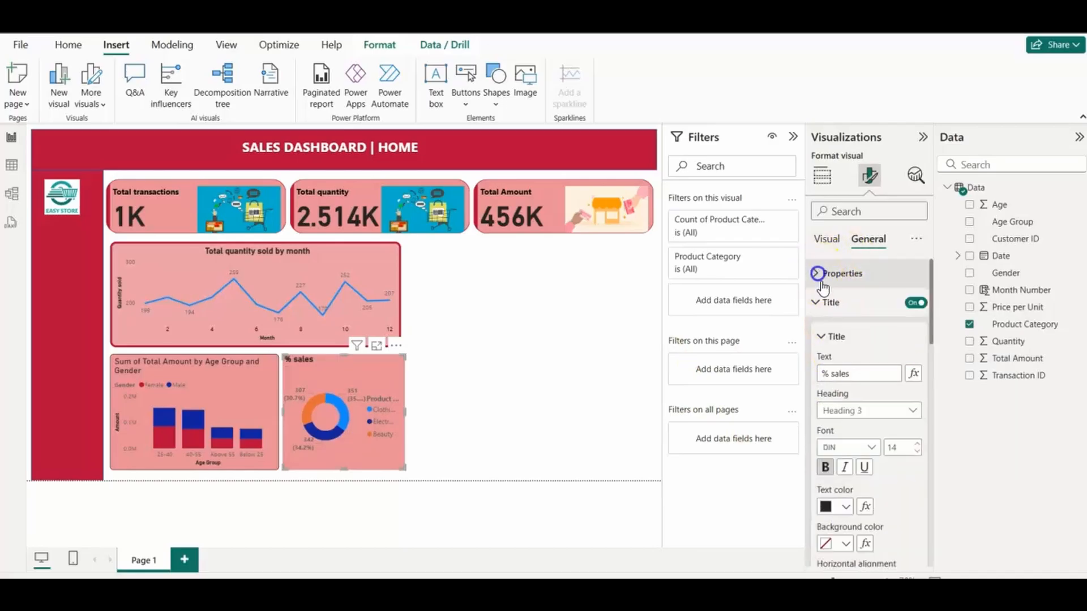
click(815, 302)
Step: Turn on the donut chart's visual border with rounded corners of 8 px
click(816, 332)
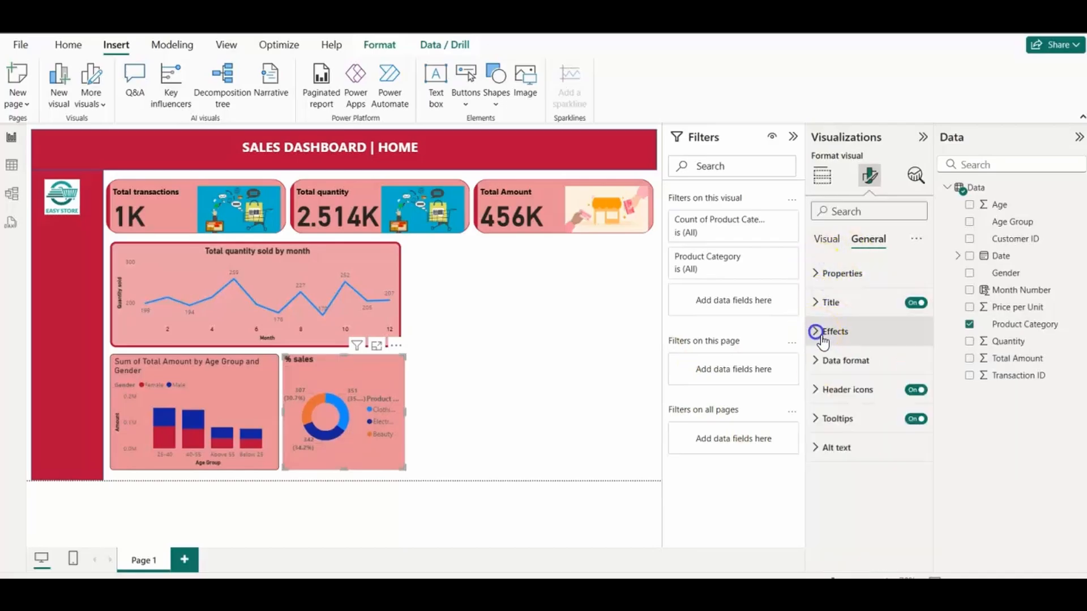
click(815, 331)
click(821, 482)
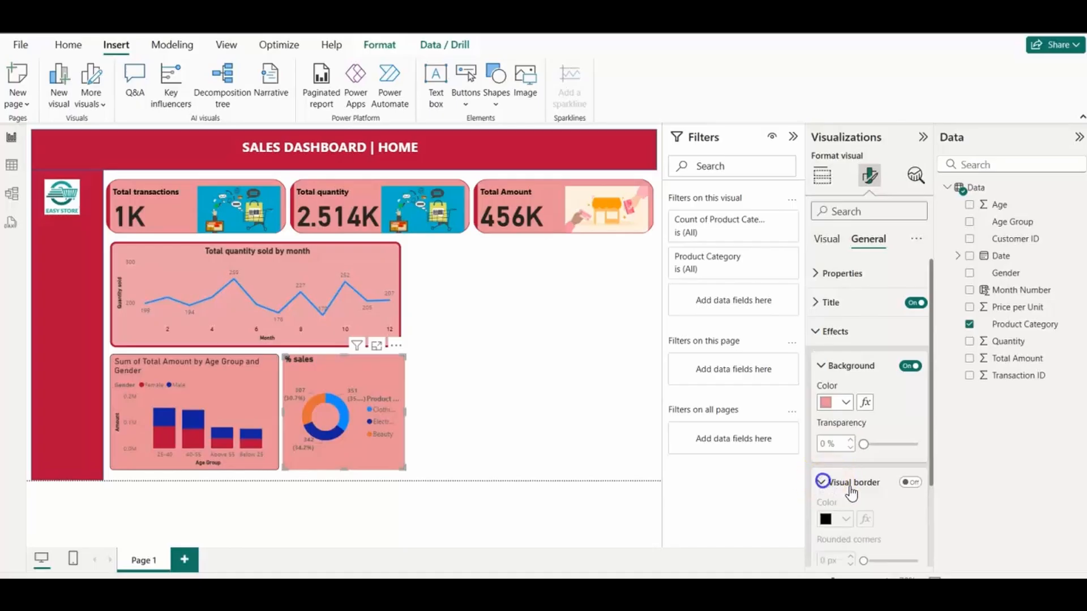
click(910, 484)
drag(931, 425, 929, 468)
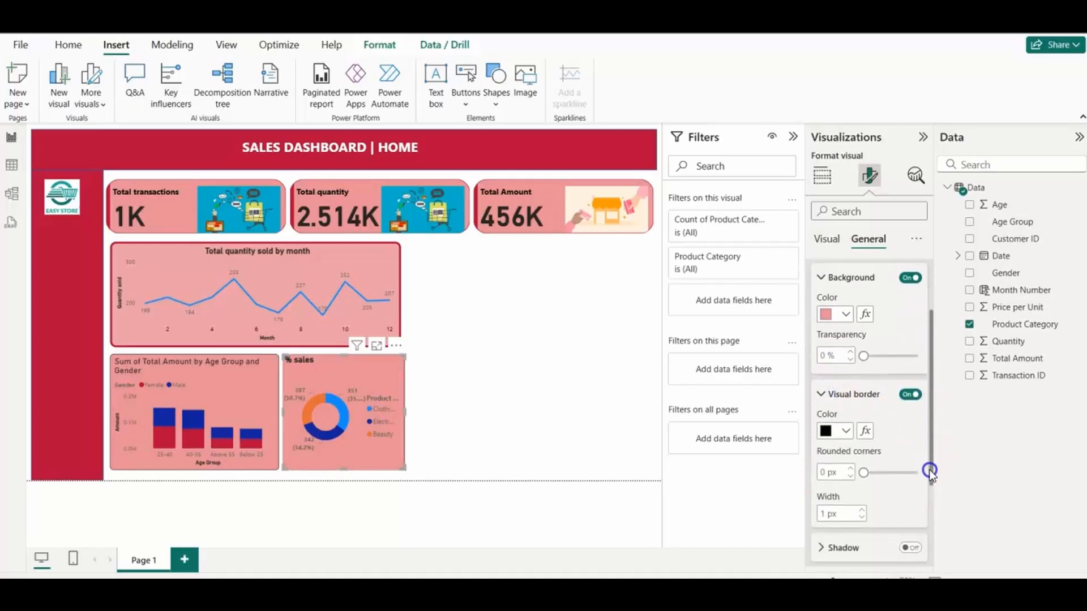
drag(864, 470, 872, 471)
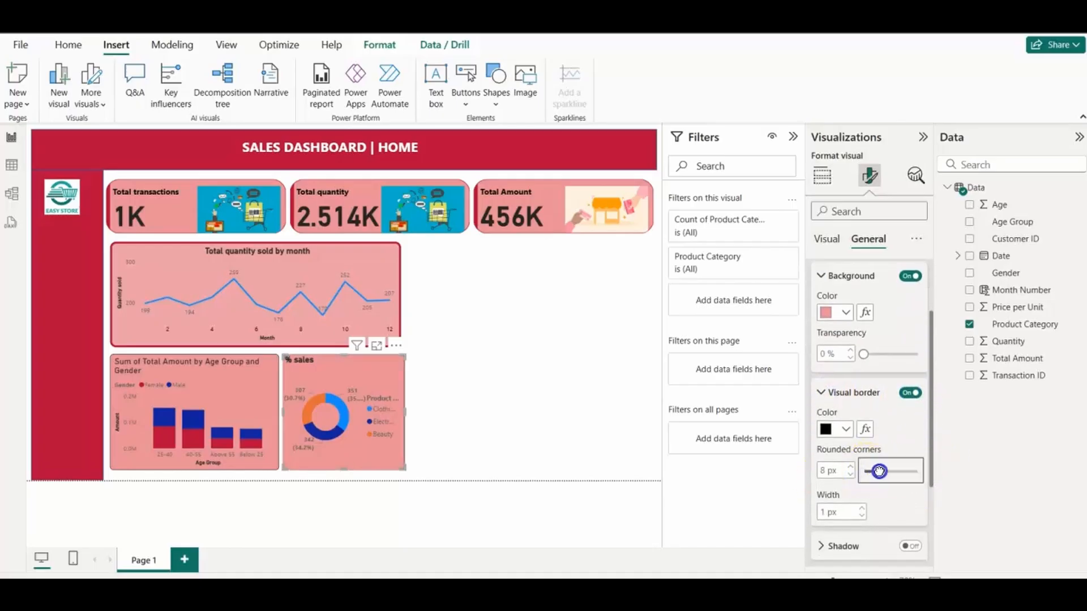
Step: Add a clustered column chart beside the line and donut charts, showing Count of Product Category by Product Category with Gender as the legend
click(565, 460)
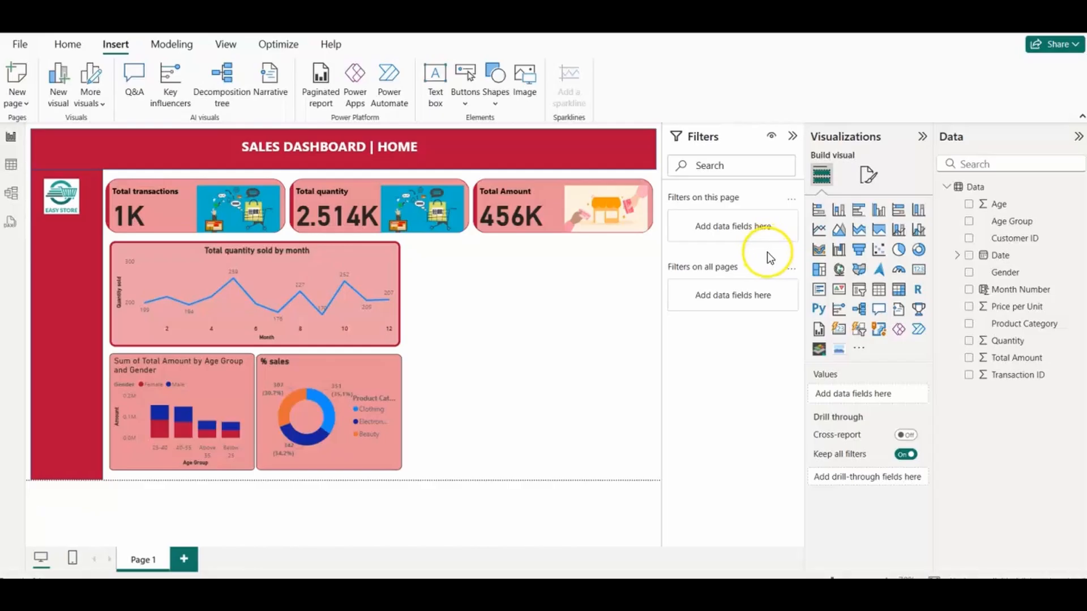
click(878, 209)
drag(653, 345, 653, 469)
drag(558, 441, 564, 443)
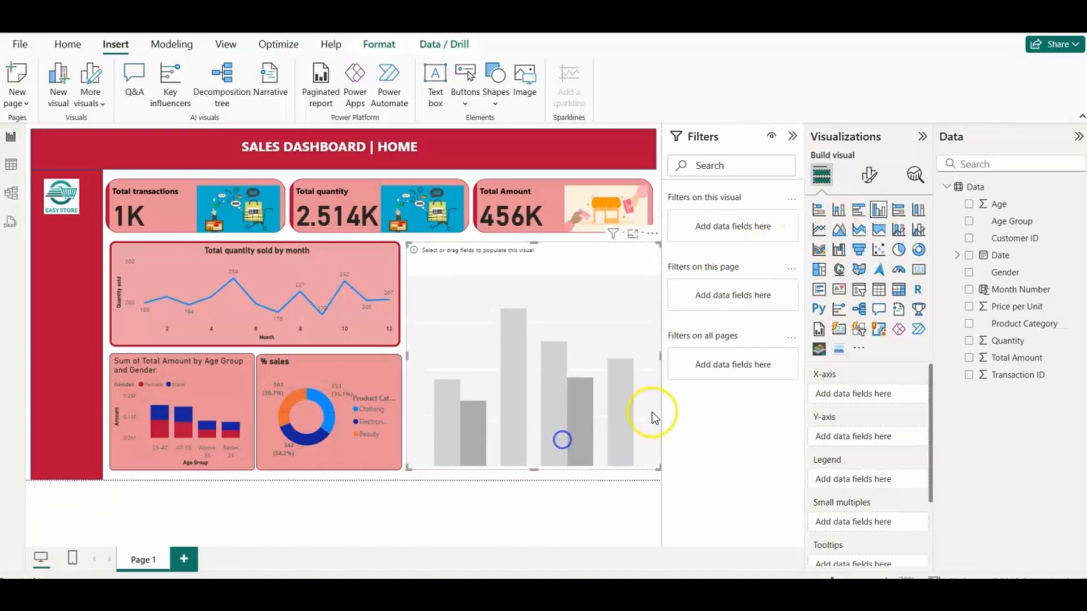
drag(1002, 328, 882, 444)
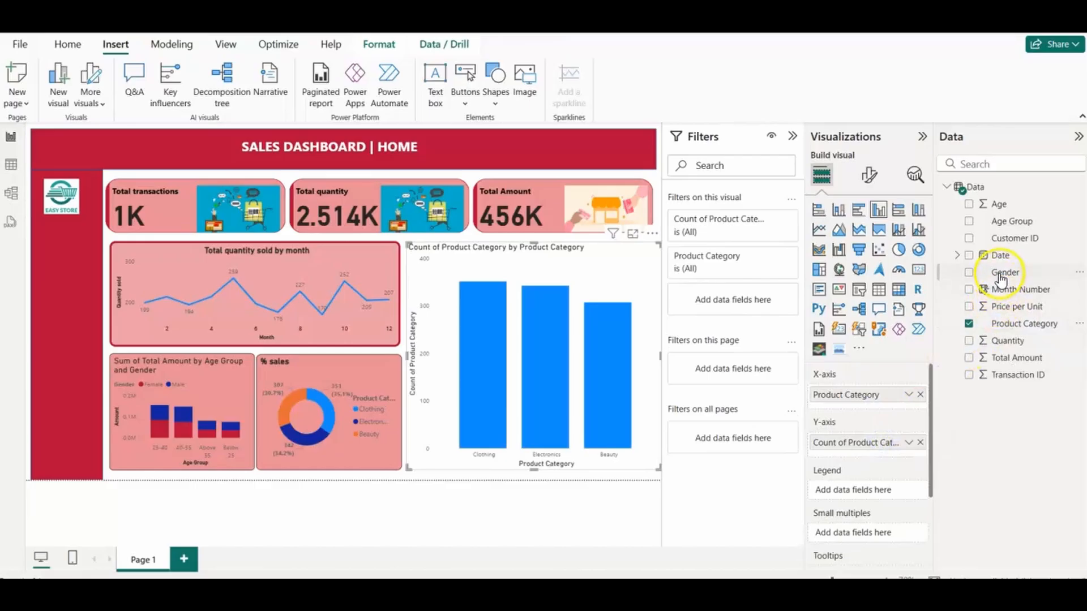
drag(1004, 273, 868, 487)
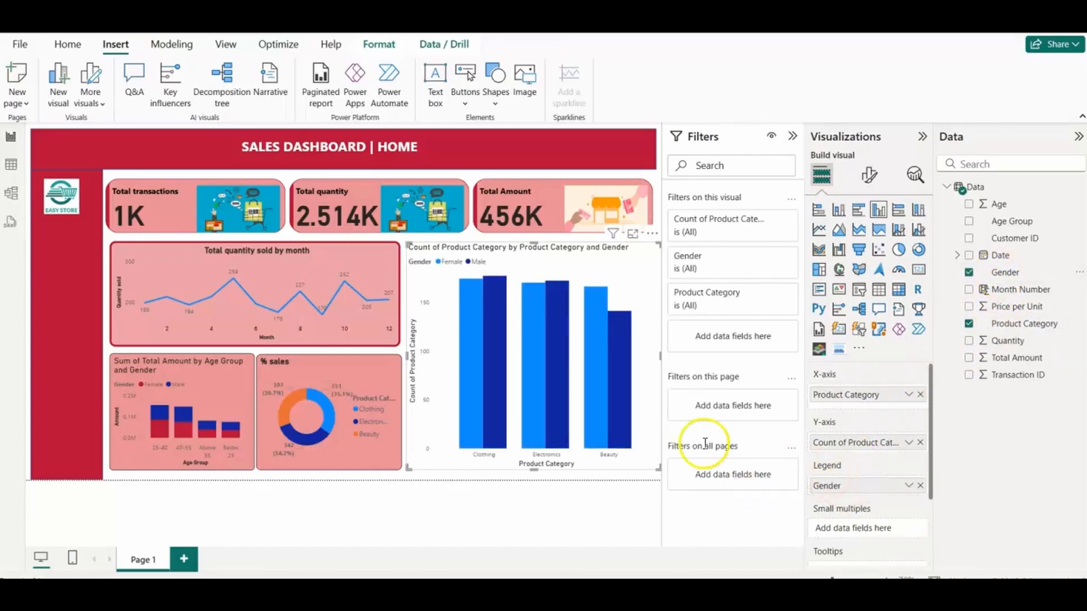
Step: Fill the clustered column chart's background with the same light red as the other charts
click(868, 176)
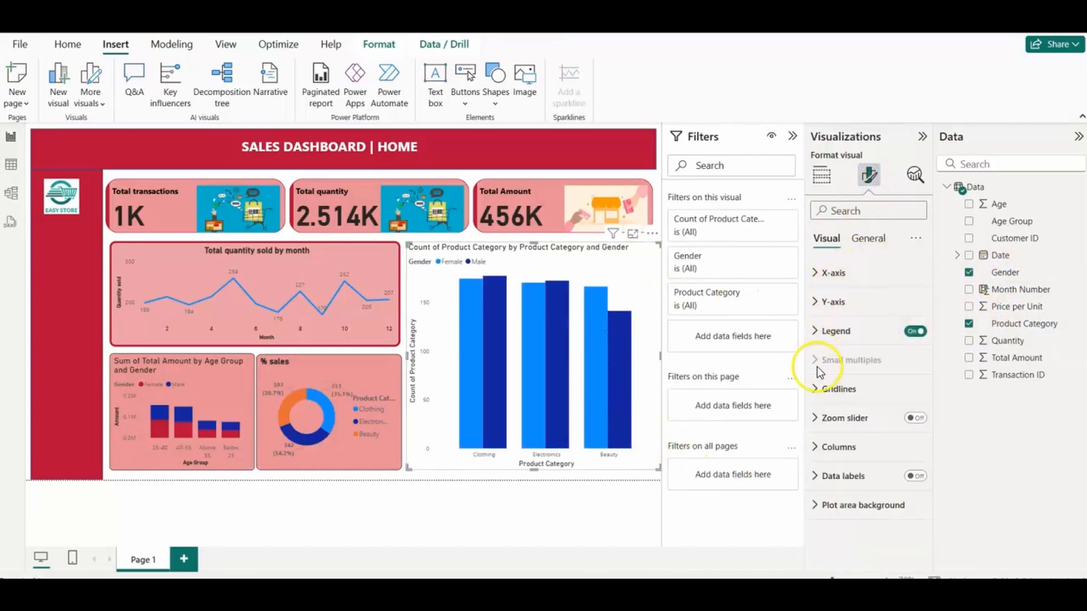
click(867, 239)
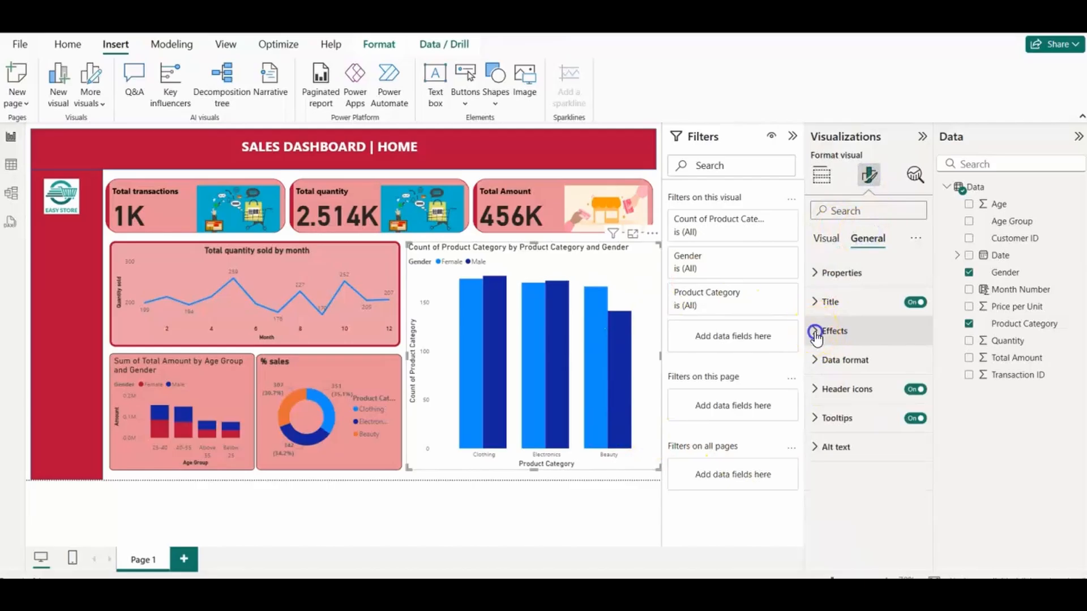
click(815, 334)
click(844, 402)
click(853, 340)
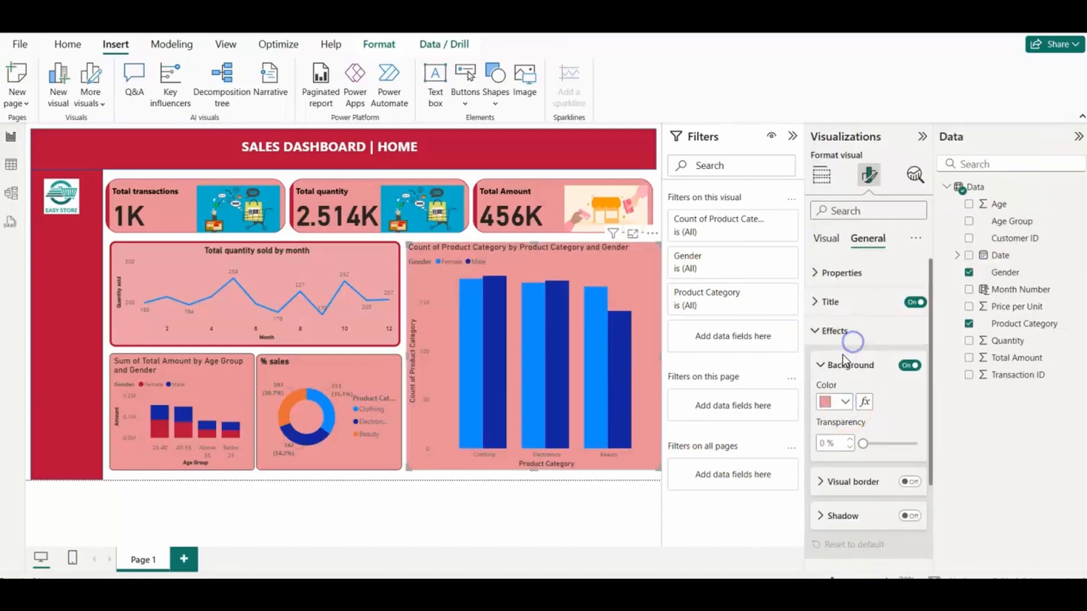
Step: Change the clustered column chart's title to "Product Category by Gender" and make it bold
click(816, 301)
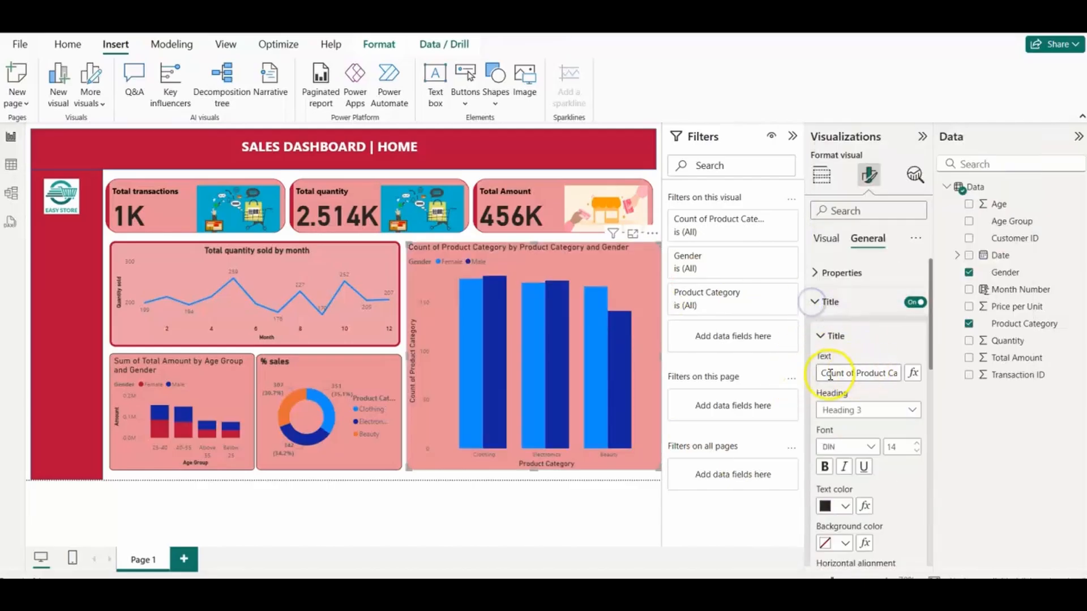
key(BackSpace)
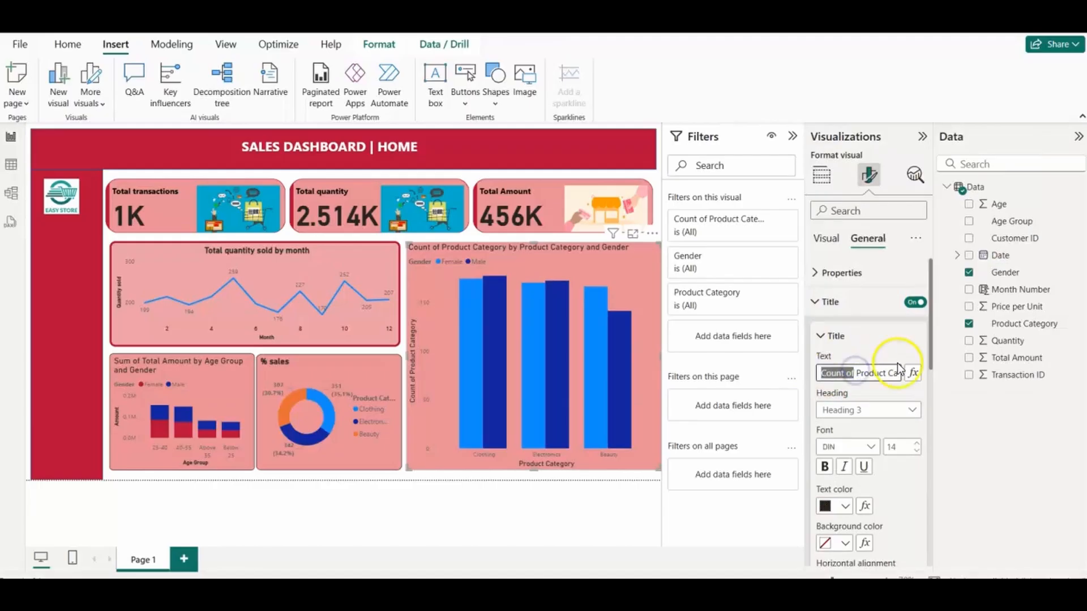
key(BackSpace)
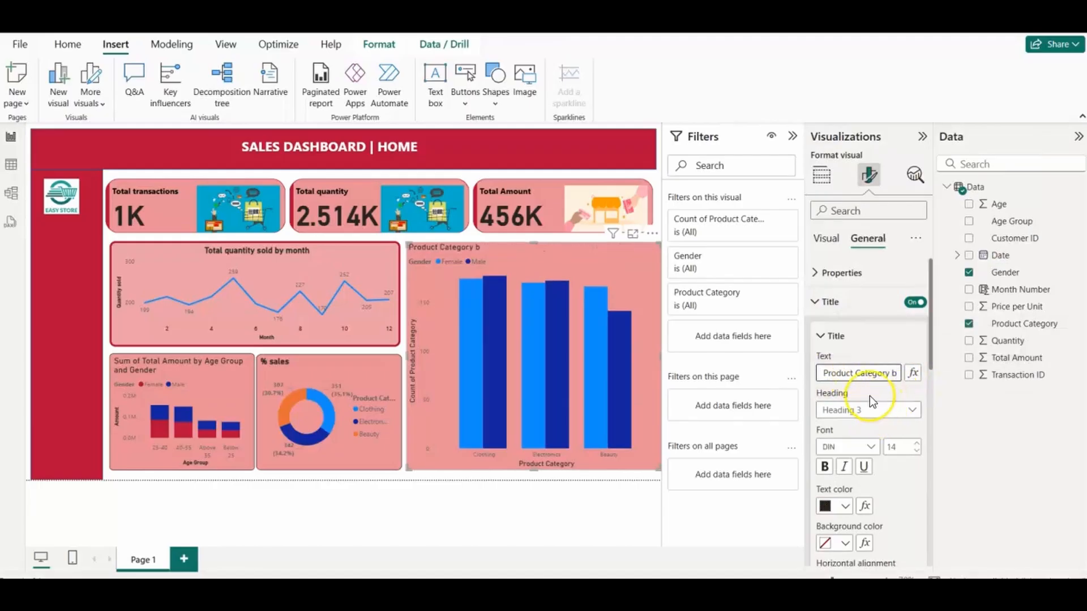
text(y Gender)
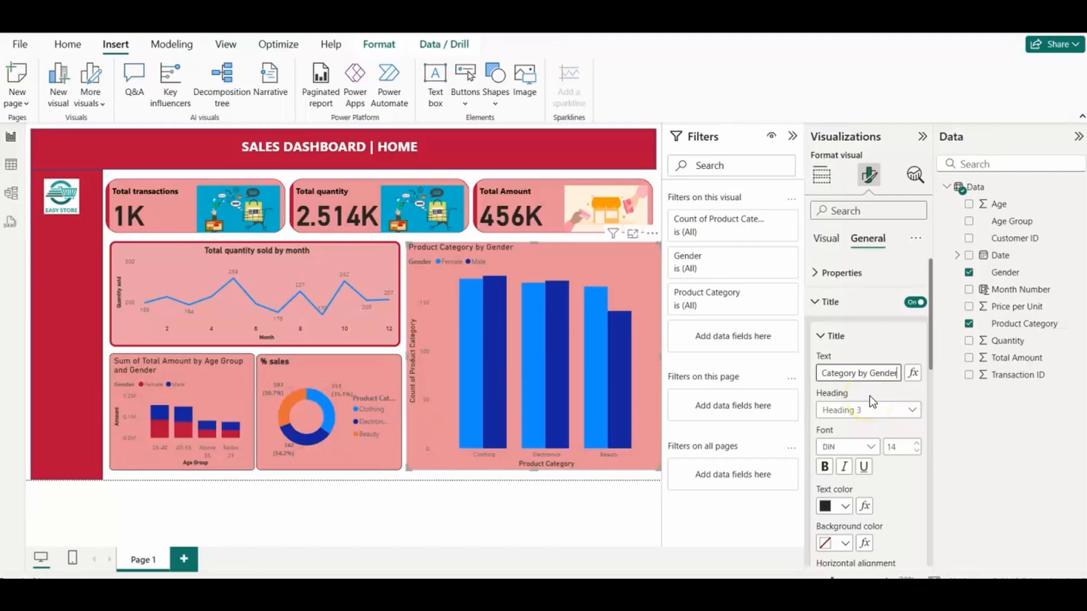
click(825, 466)
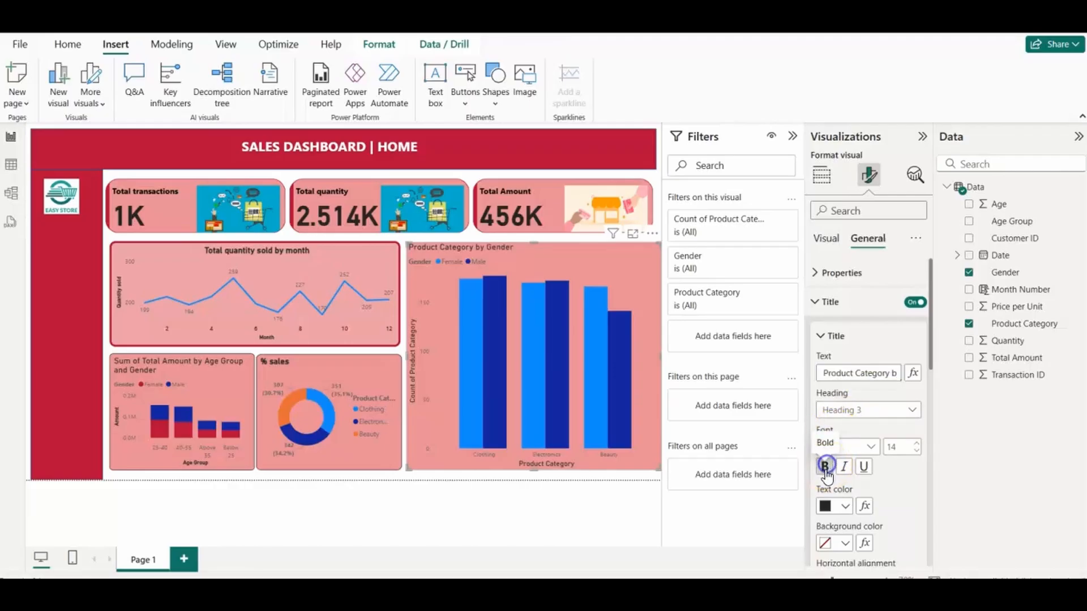
Step: Color the Female series columns of the Product Category by Gender chart yellow
click(826, 237)
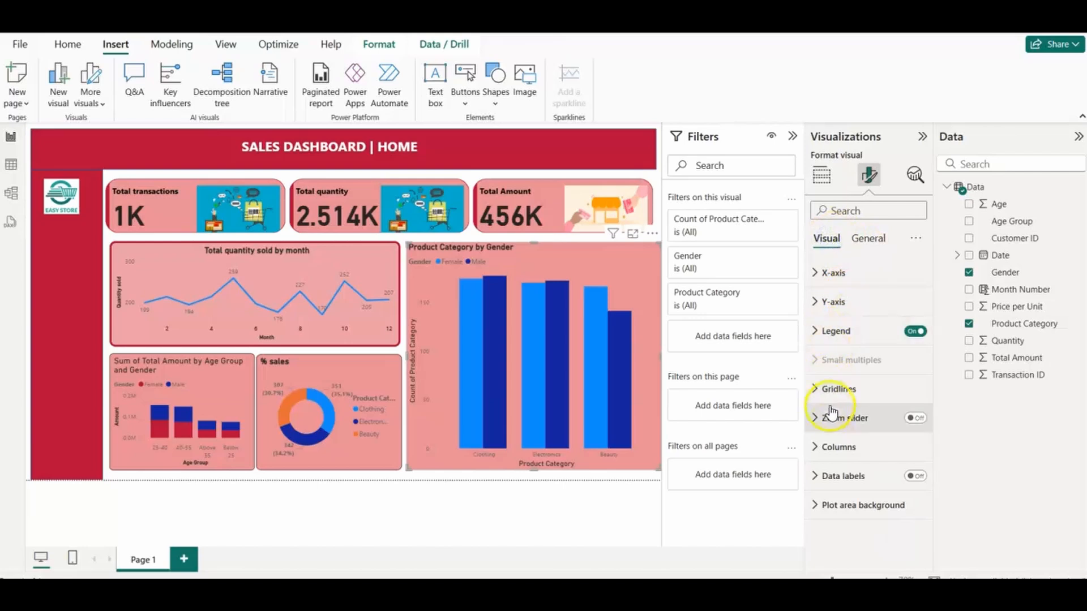
click(818, 447)
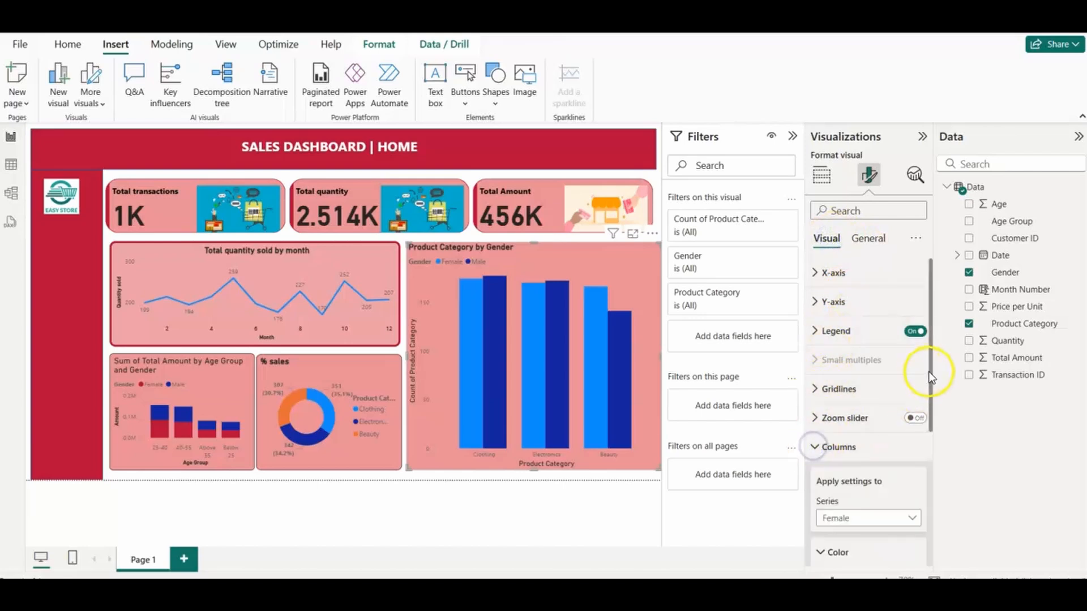
drag(932, 375, 926, 464)
click(847, 433)
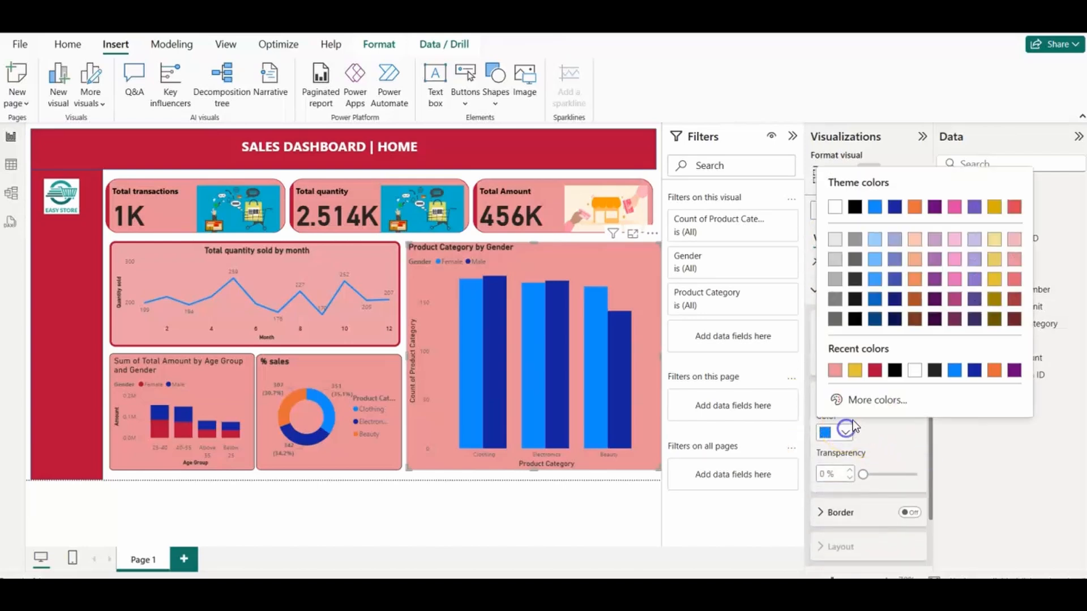
click(853, 368)
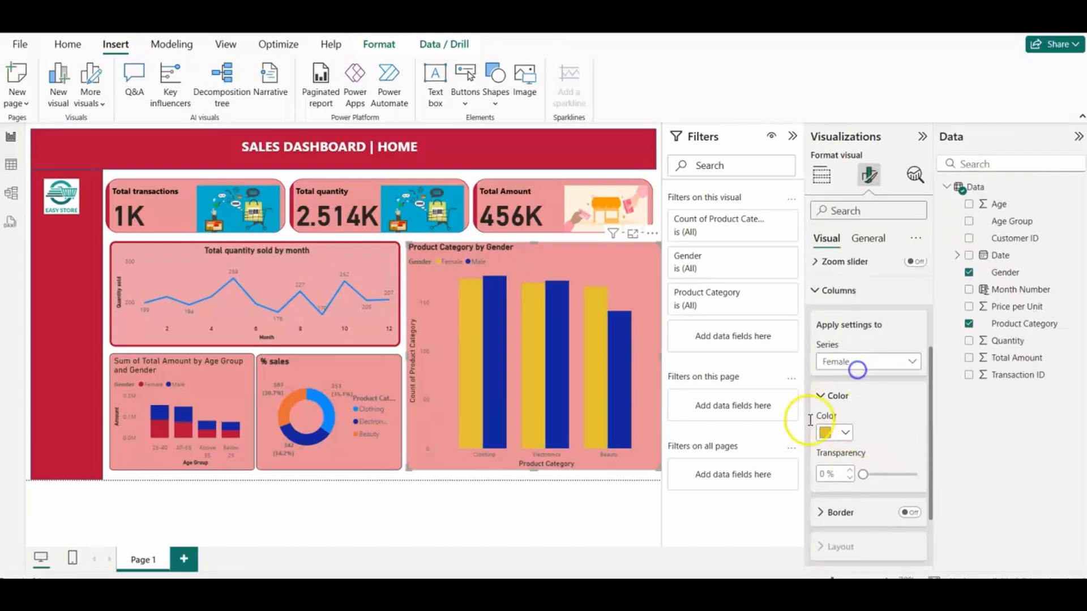
Step: Add a small slicer in the red sidebar beneath the logo and set its field to Gender
click(473, 510)
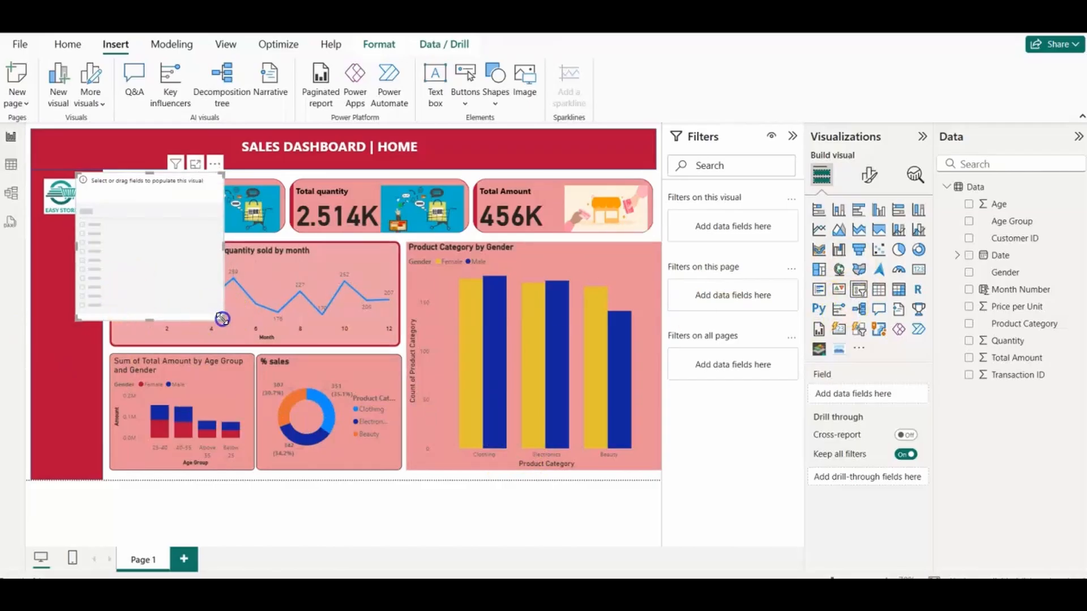
drag(222, 318, 94, 309)
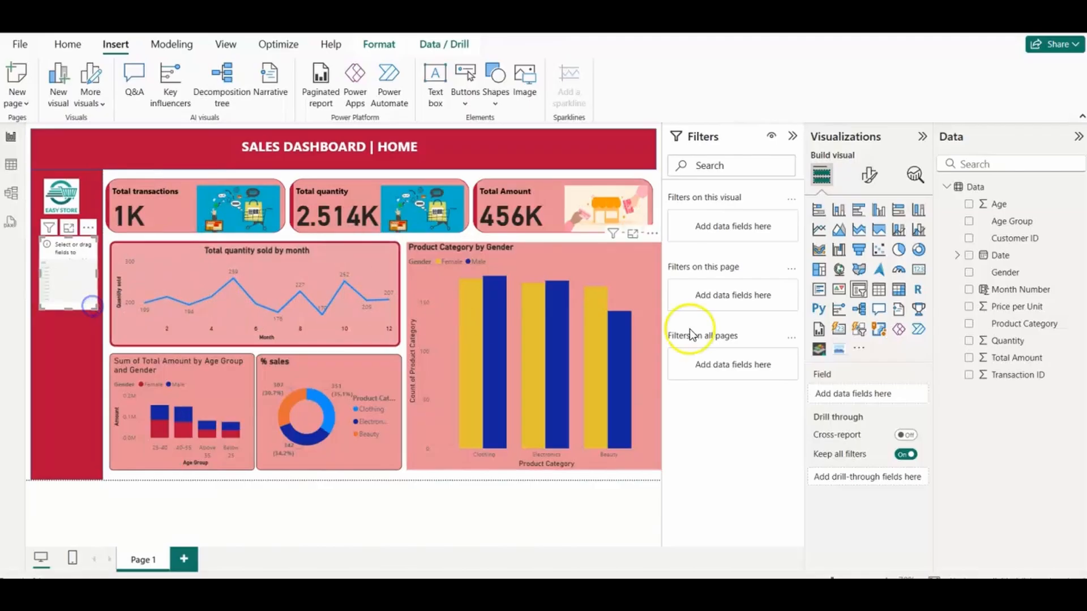
drag(987, 281, 875, 394)
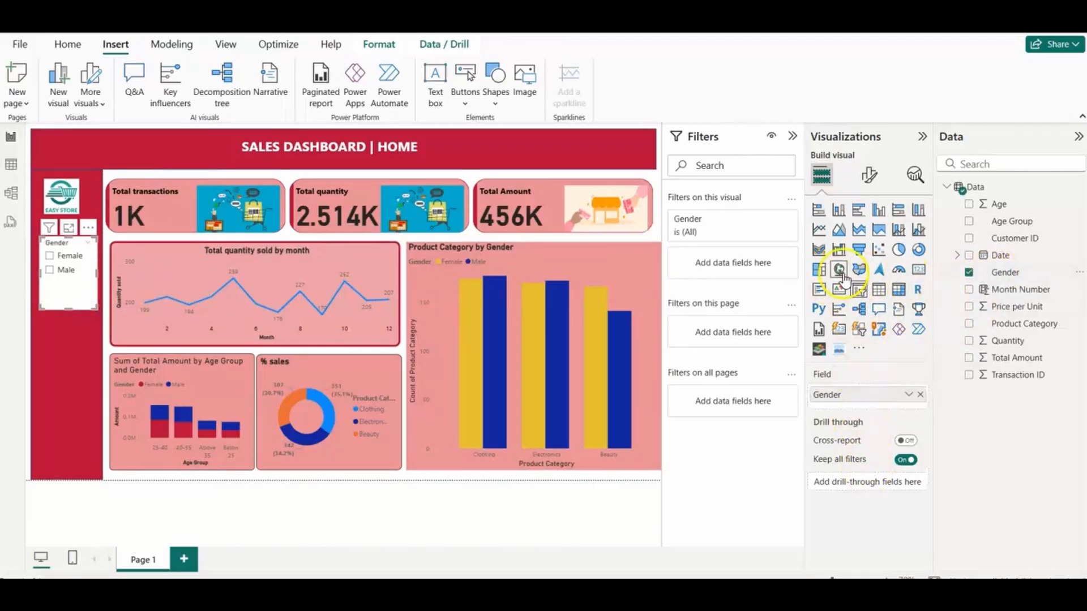
Step: Fill the Gender slicer's background with the same light red as the charts
click(869, 174)
click(867, 238)
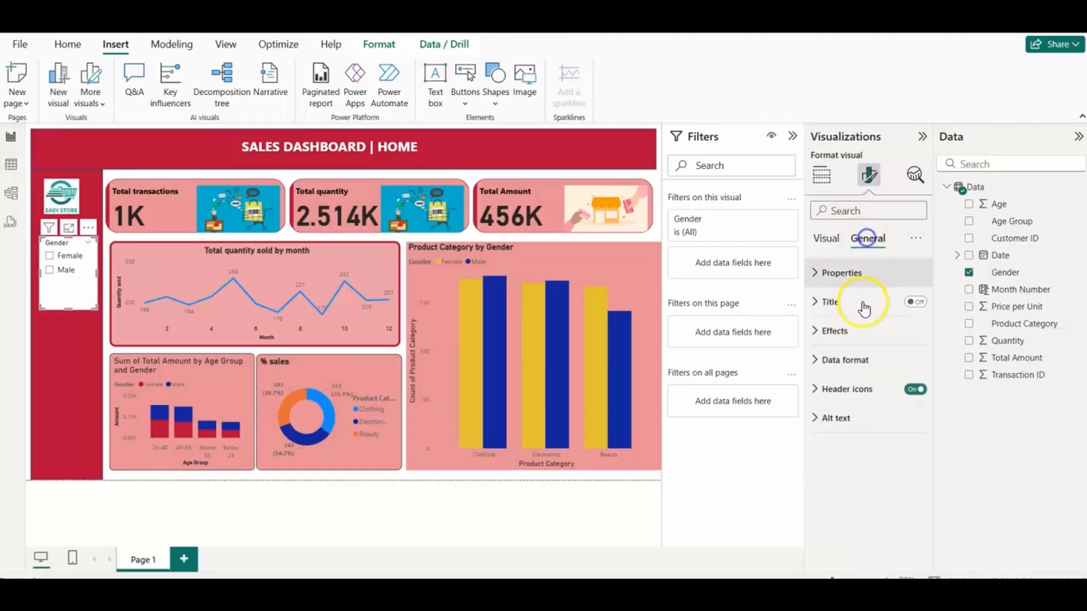
click(816, 331)
click(848, 401)
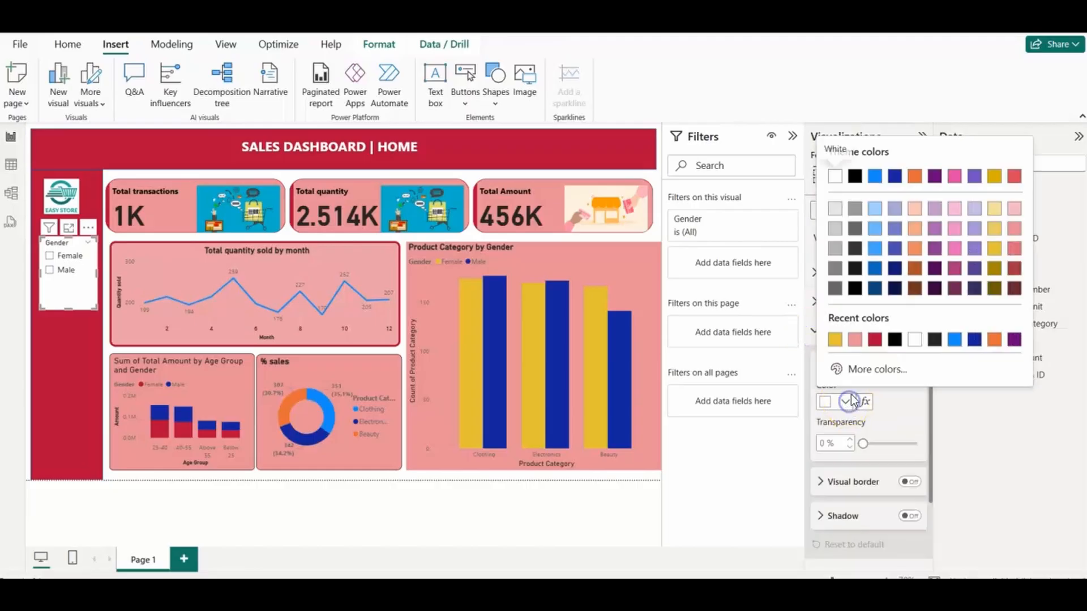
click(855, 339)
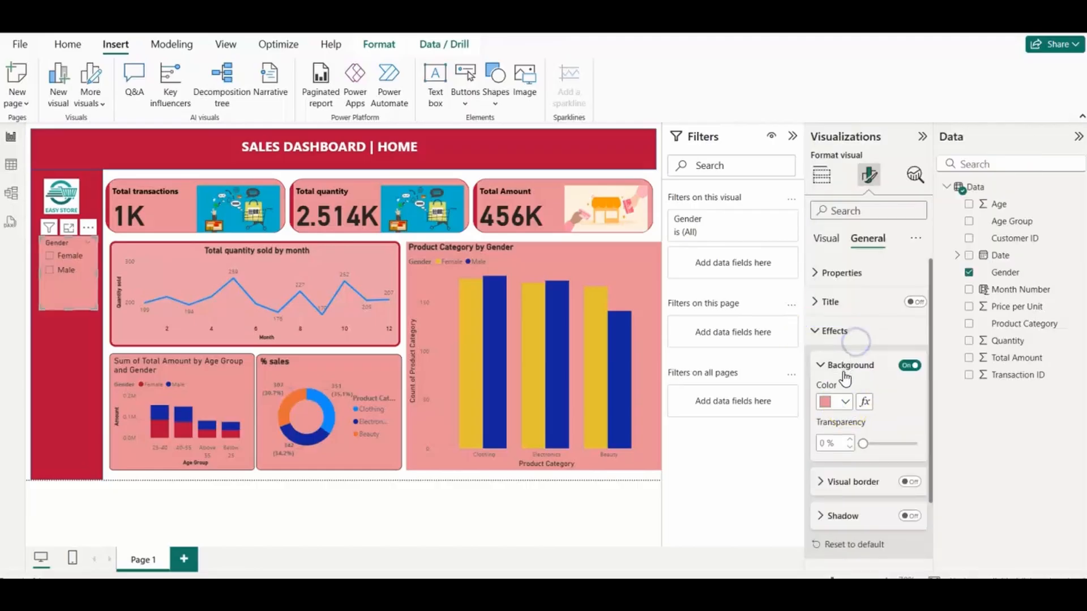
Step: Make the Gender slicer's values and header text bold and shrink the slicer slightly
click(826, 238)
click(813, 331)
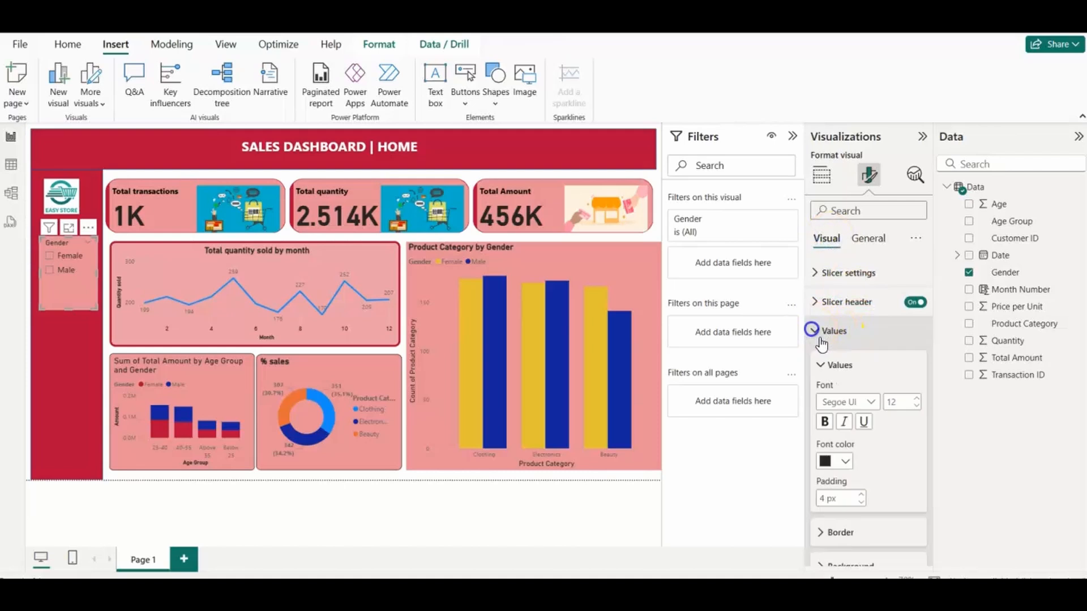
click(824, 422)
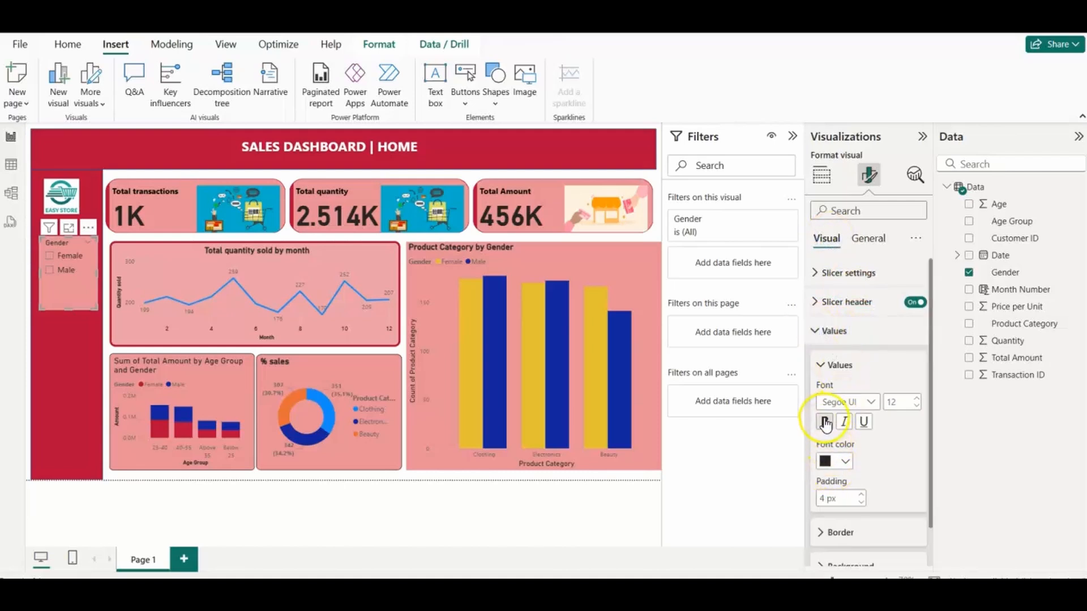
click(818, 302)
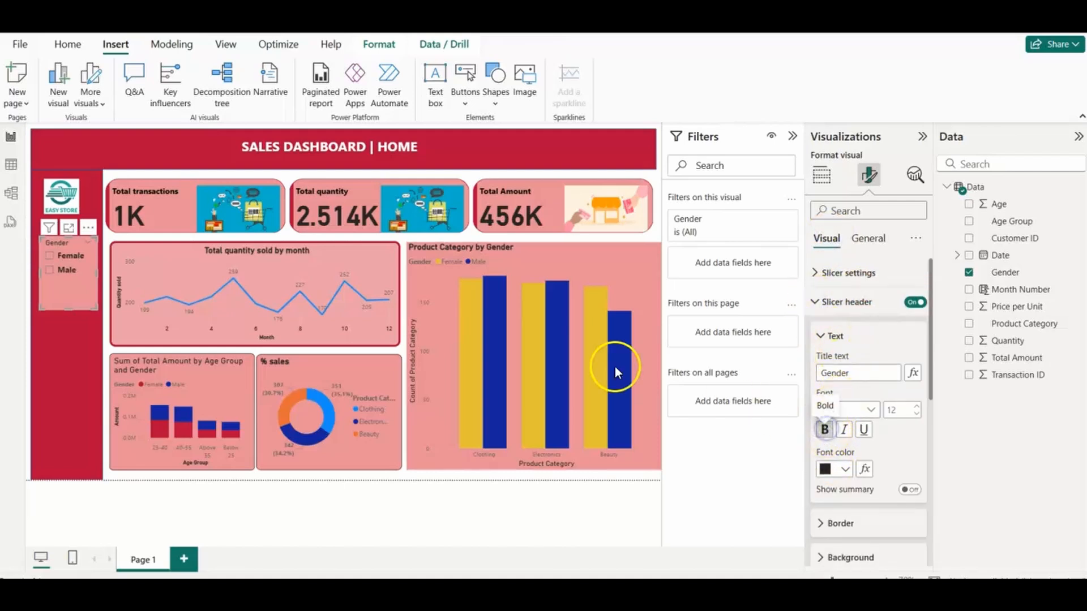
click(818, 278)
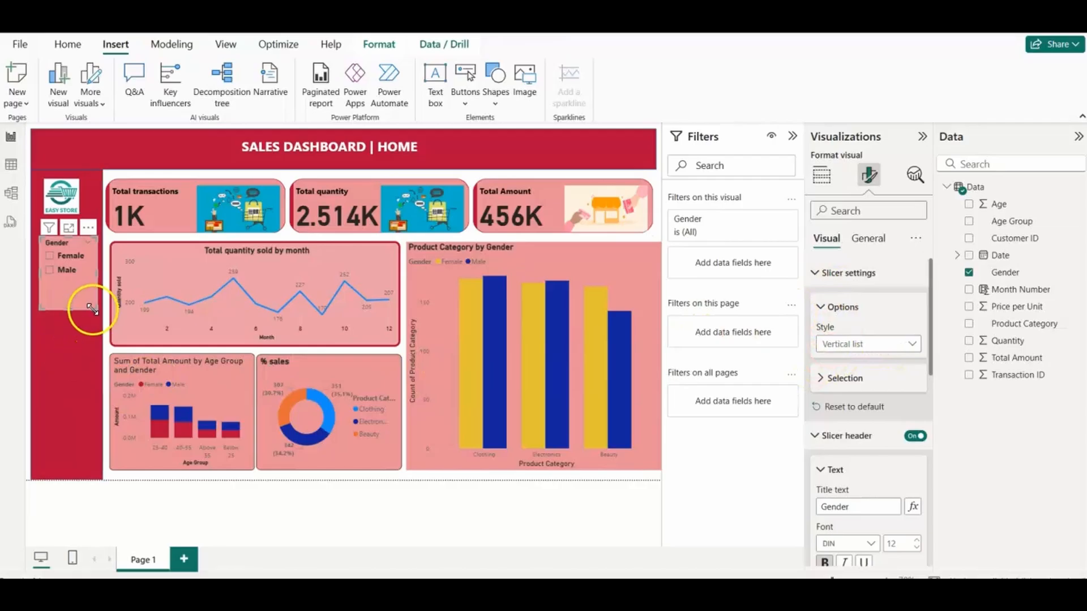
drag(90, 308, 83, 299)
click(80, 340)
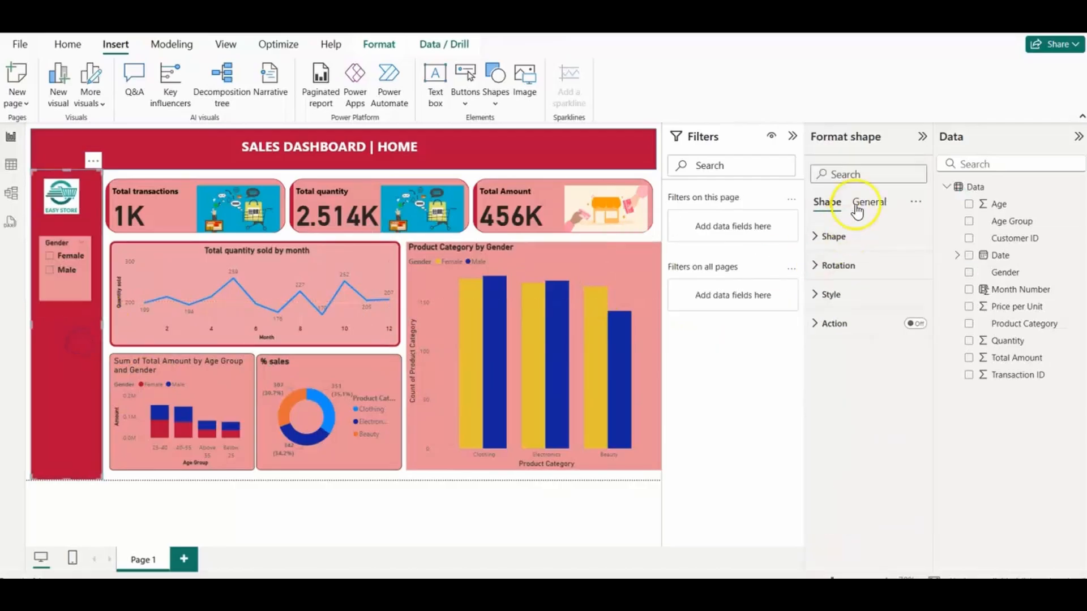
drag(82, 365, 78, 370)
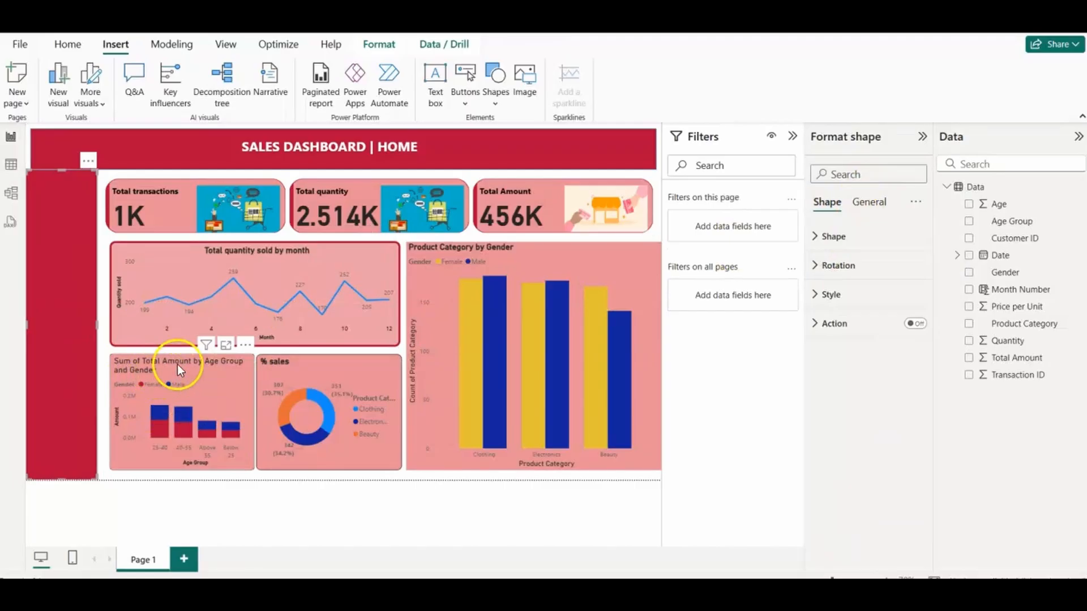
key(ctrl+z)
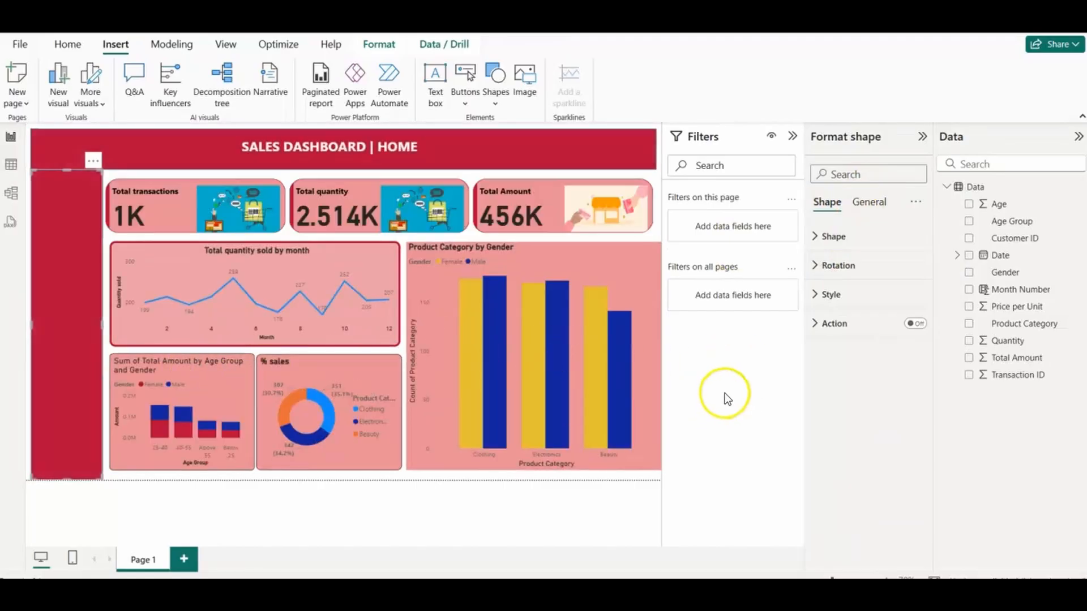
Step: Add a second small slicer in the red sidebar below the Gender slicer and set its field to Date
click(289, 485)
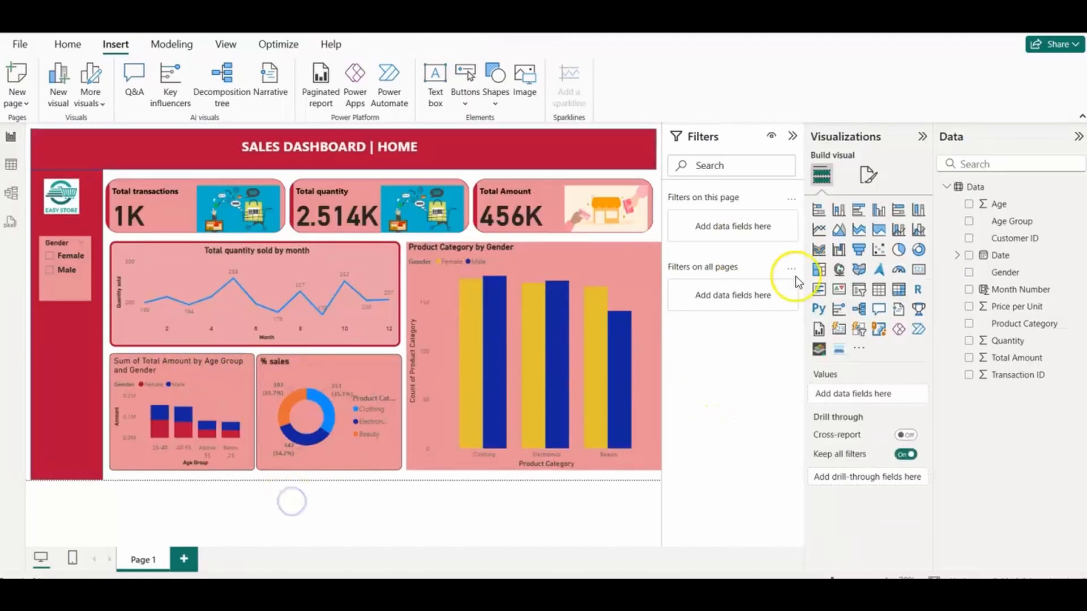
click(859, 294)
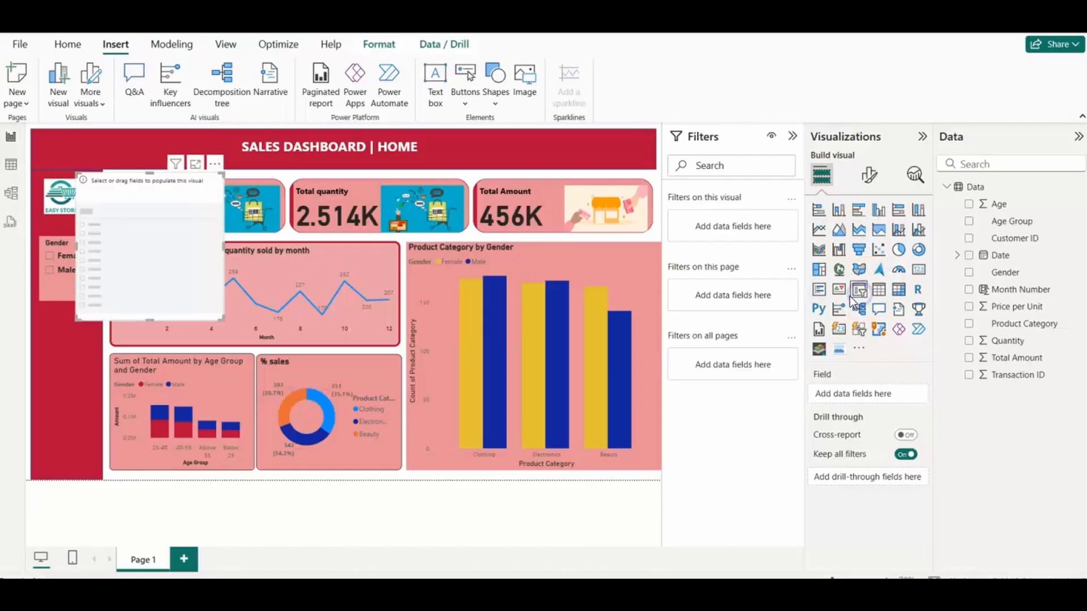
drag(207, 311, 85, 394)
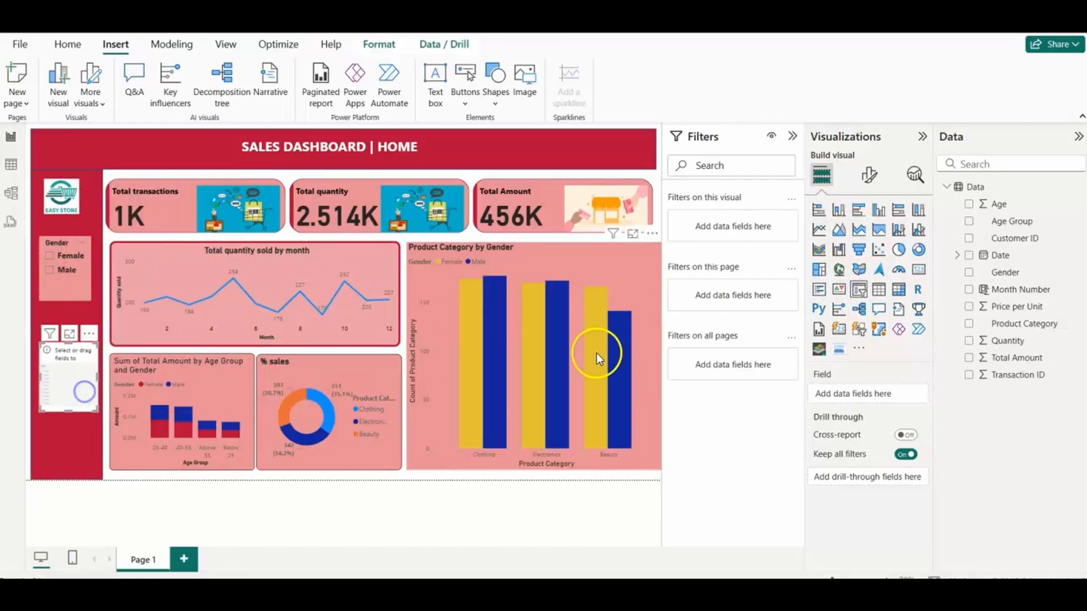
drag(999, 259, 866, 394)
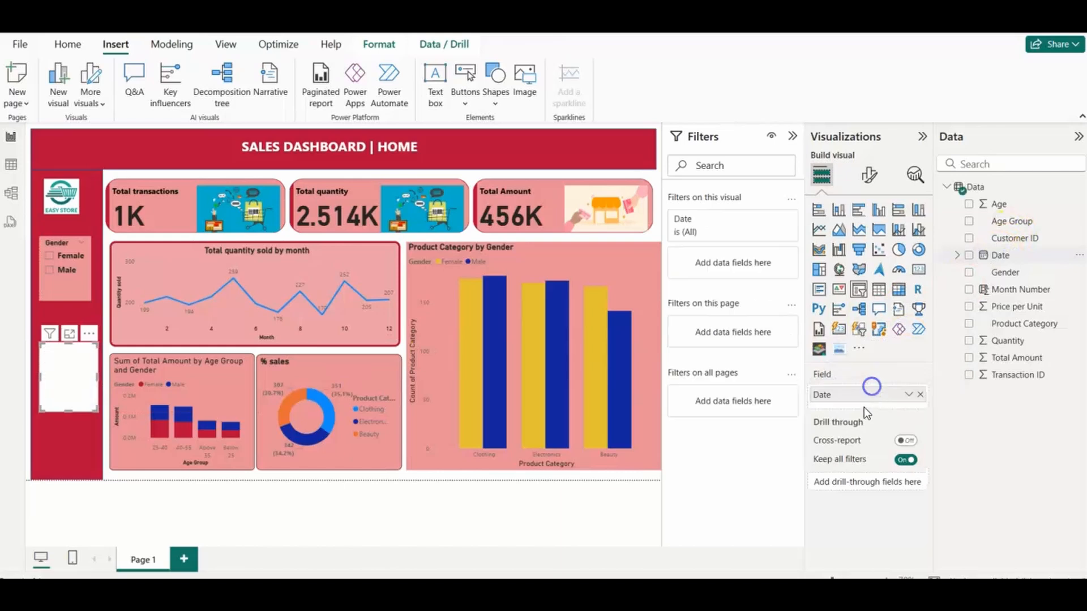
Step: Make the Date slicer's header text and values bold
click(869, 174)
click(826, 275)
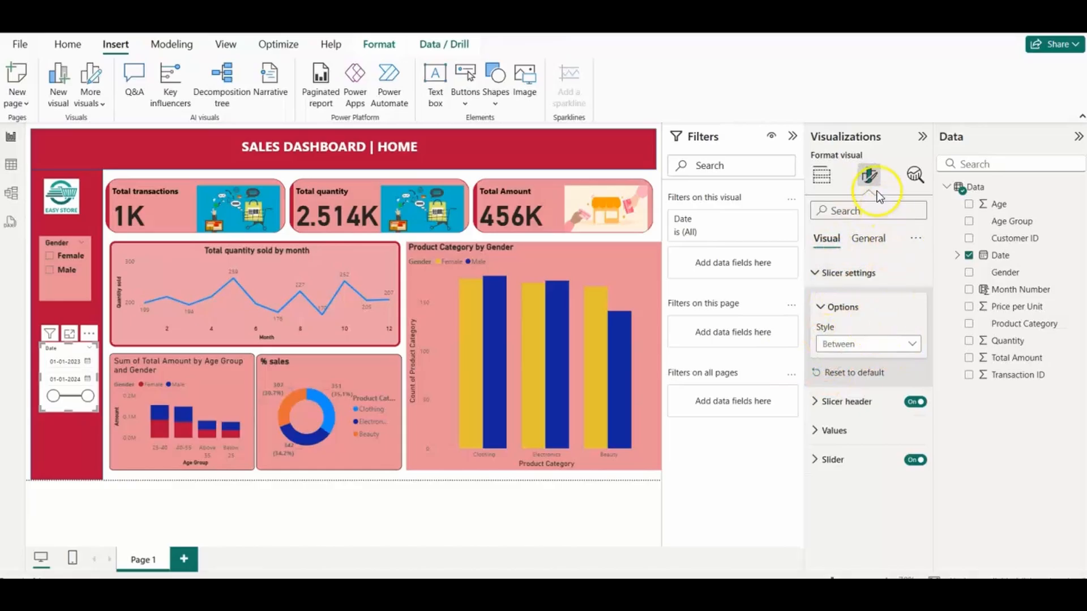
click(816, 402)
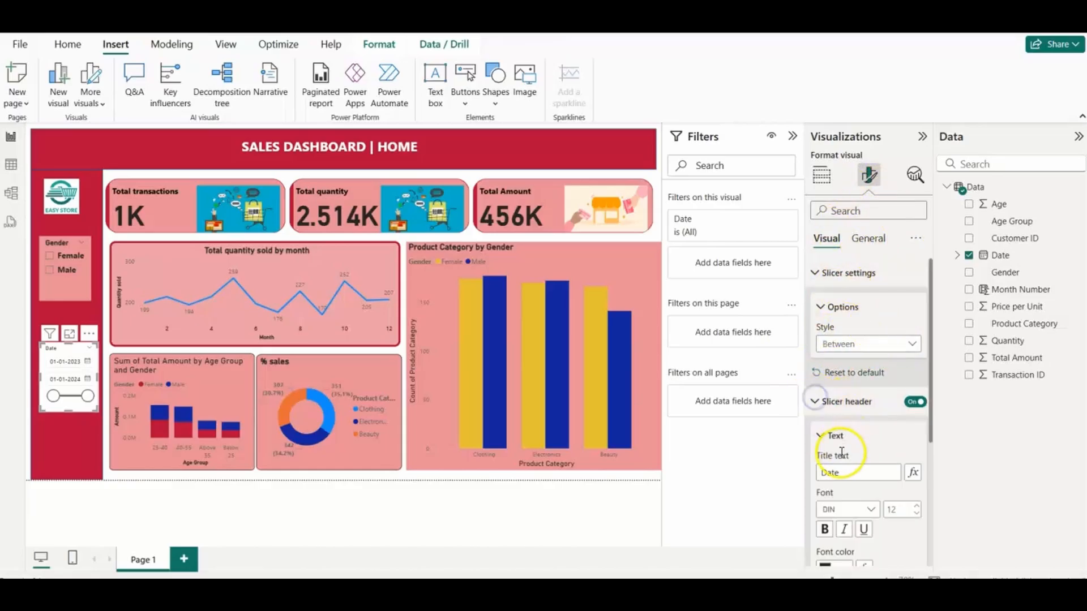
click(814, 402)
click(816, 273)
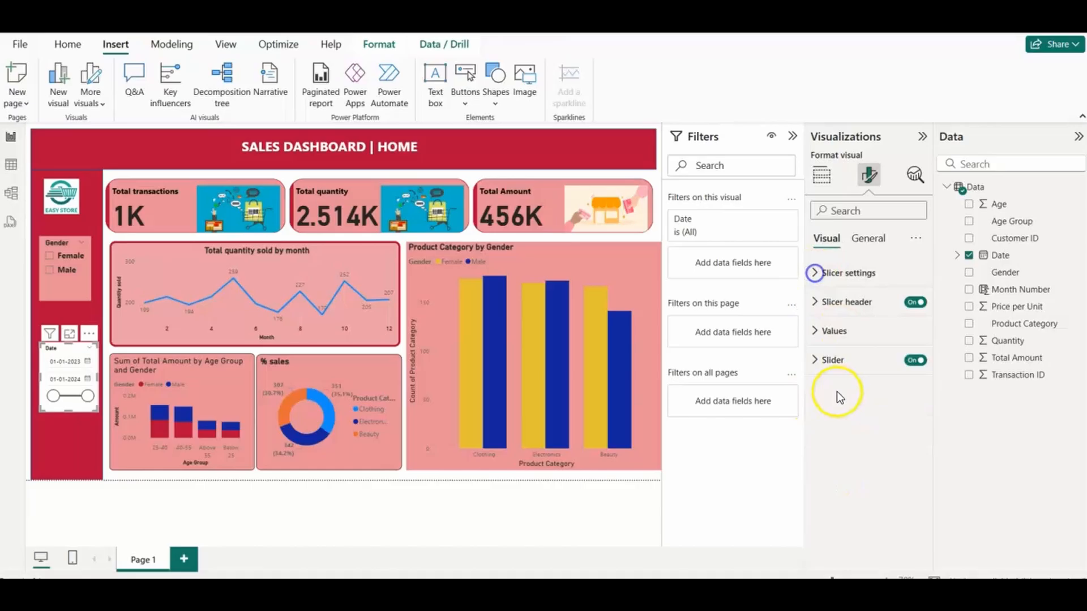
click(816, 334)
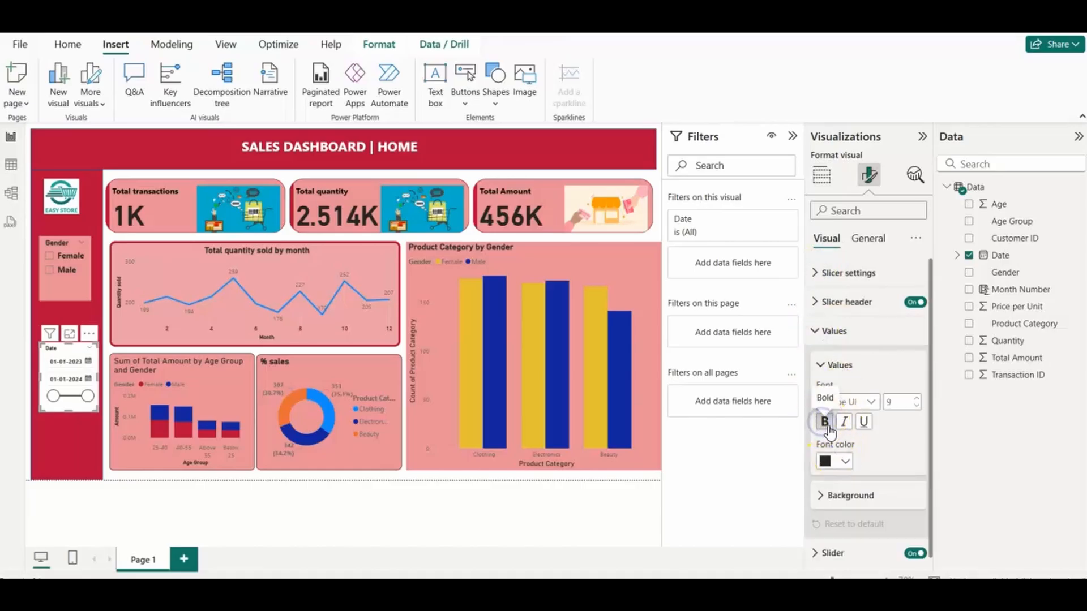
Step: Fill the Date slicer's background with the same light red as the Gender slicer
click(867, 238)
click(816, 334)
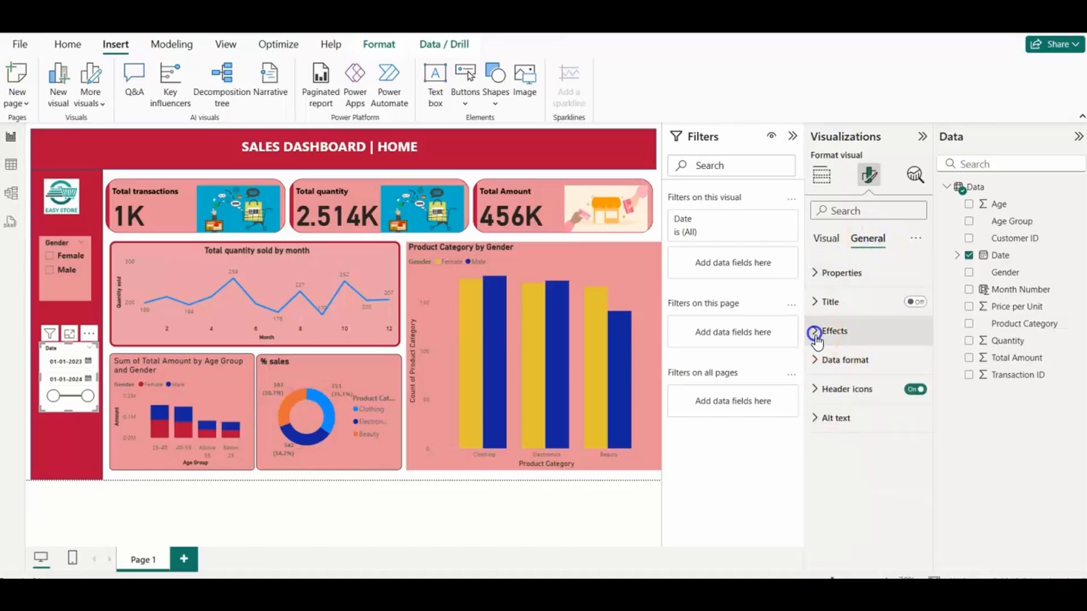
click(845, 402)
click(836, 339)
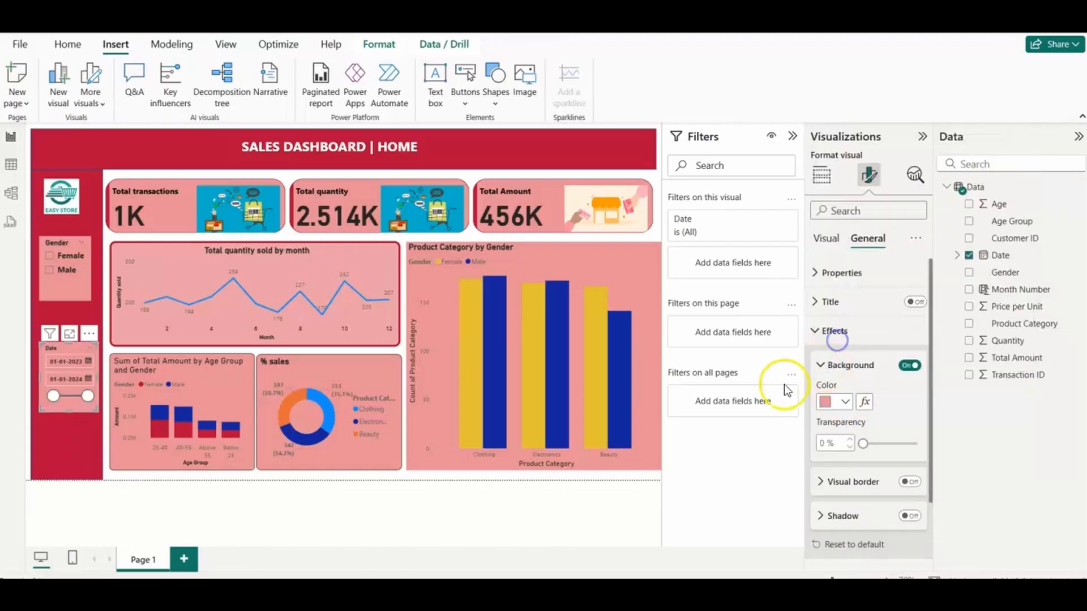
click(269, 506)
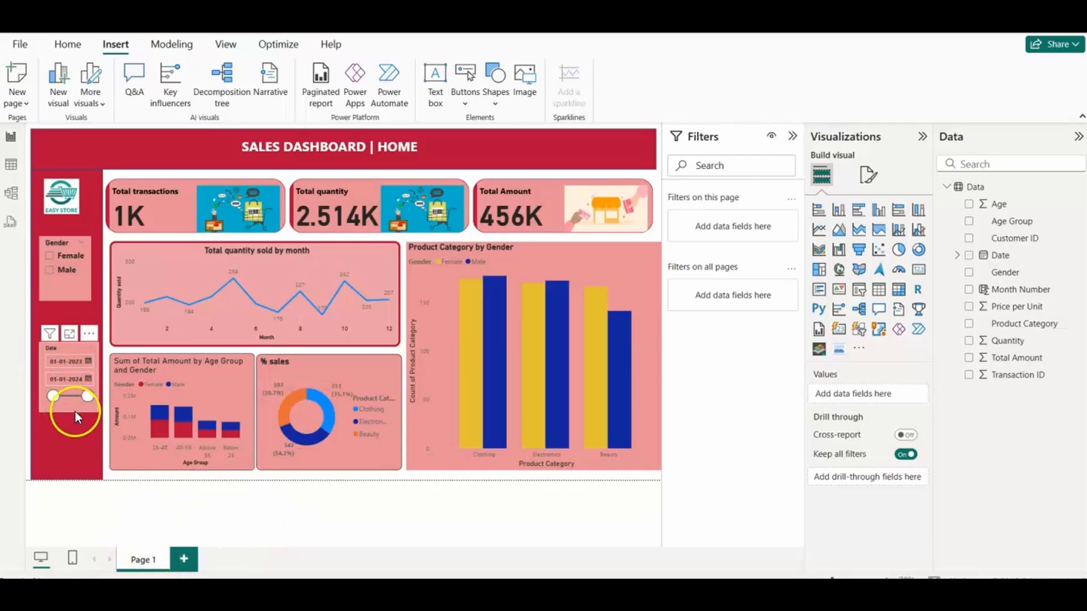
Step: Move the Date slicer down to the lower end of the red sidebar and place the Gender slicer just above it
drag(72, 409, 76, 445)
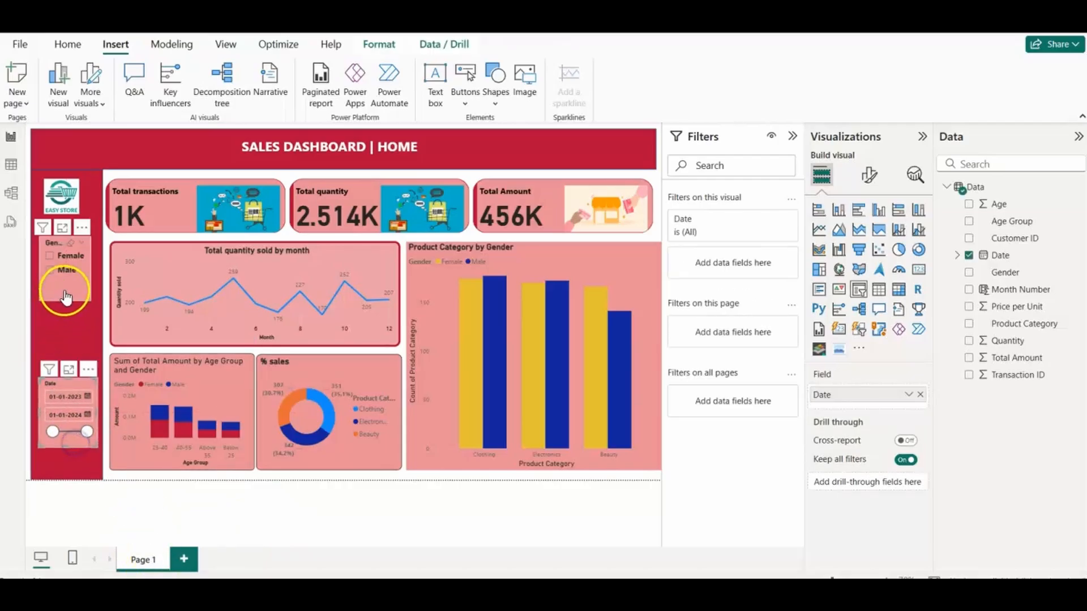
drag(66, 287, 70, 358)
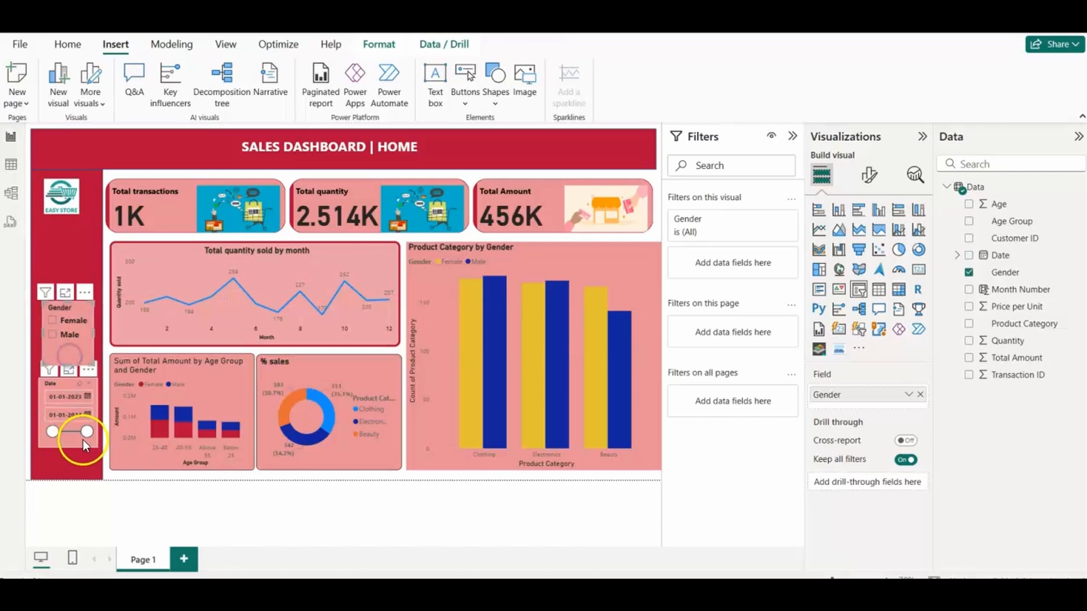
drag(83, 440, 82, 459)
drag(70, 354, 95, 381)
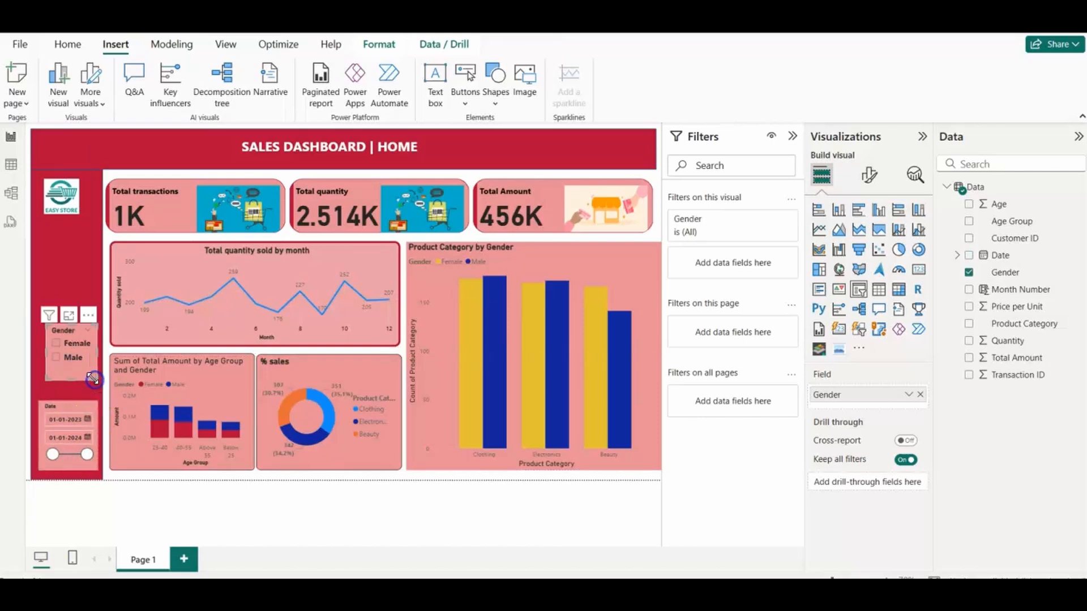
Step: Duplicate Page 1 and rename the original page to Home
right_click(149, 560)
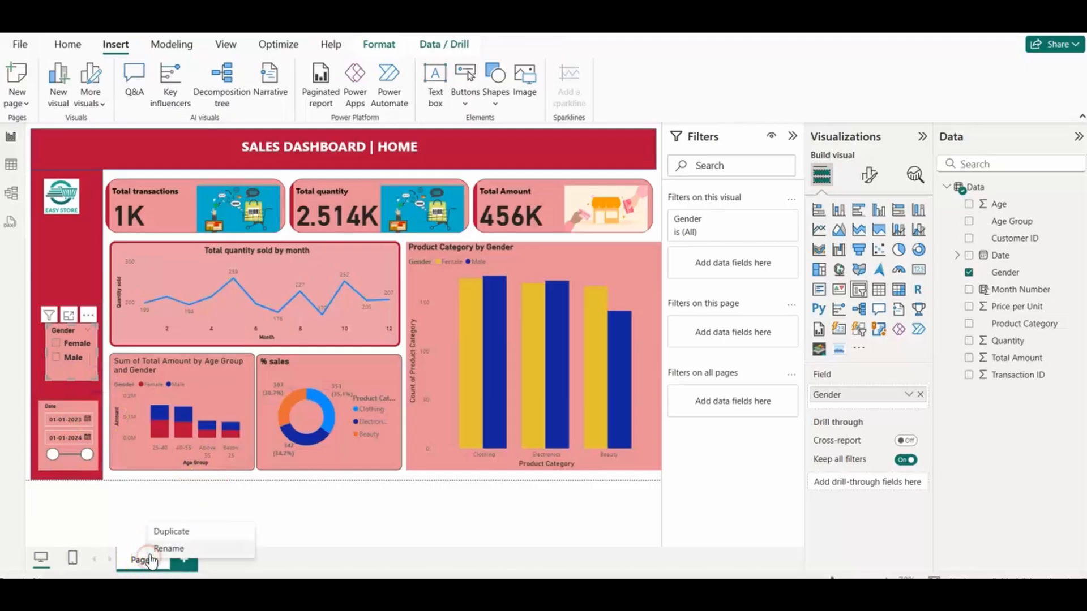
click(175, 532)
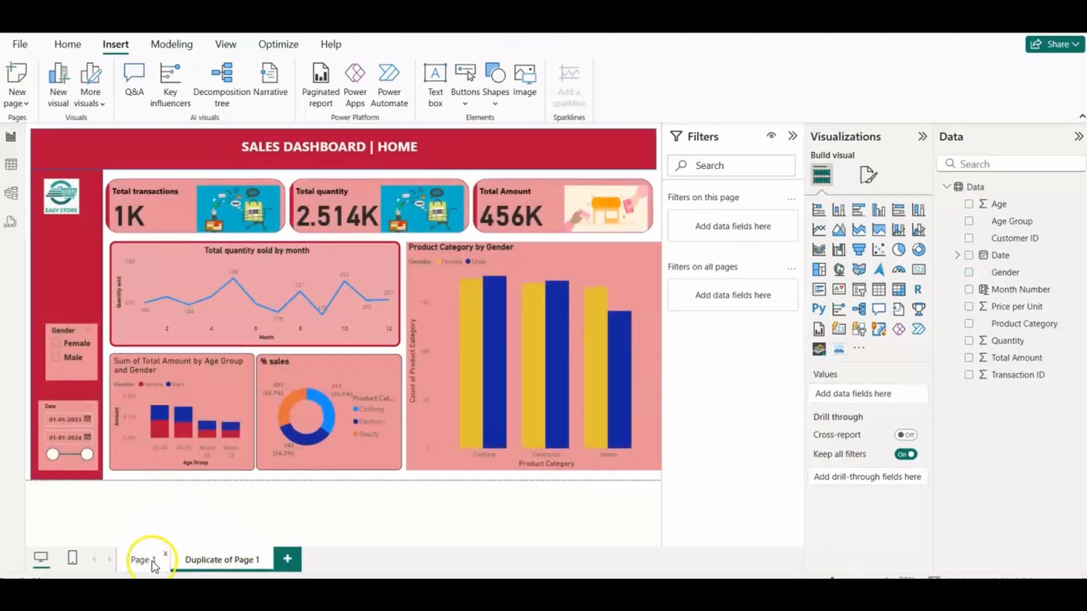
right_click(149, 560)
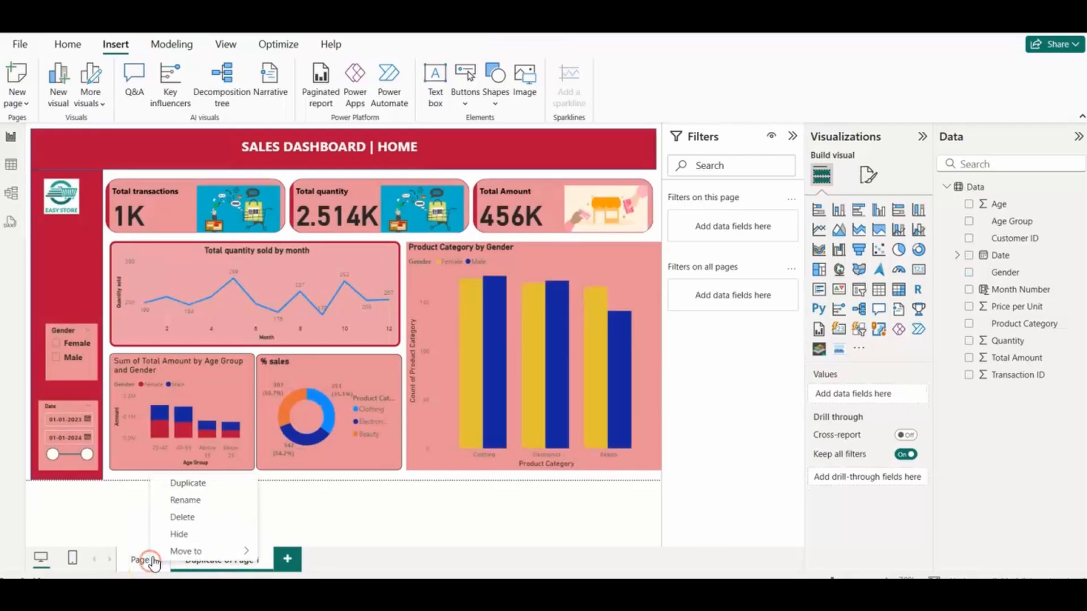
click(183, 502)
key(BackSpace)
key(BackSpace)
key(BackSpace)
key(BackSpace)
key(BackSpace)
key(BackSpace)
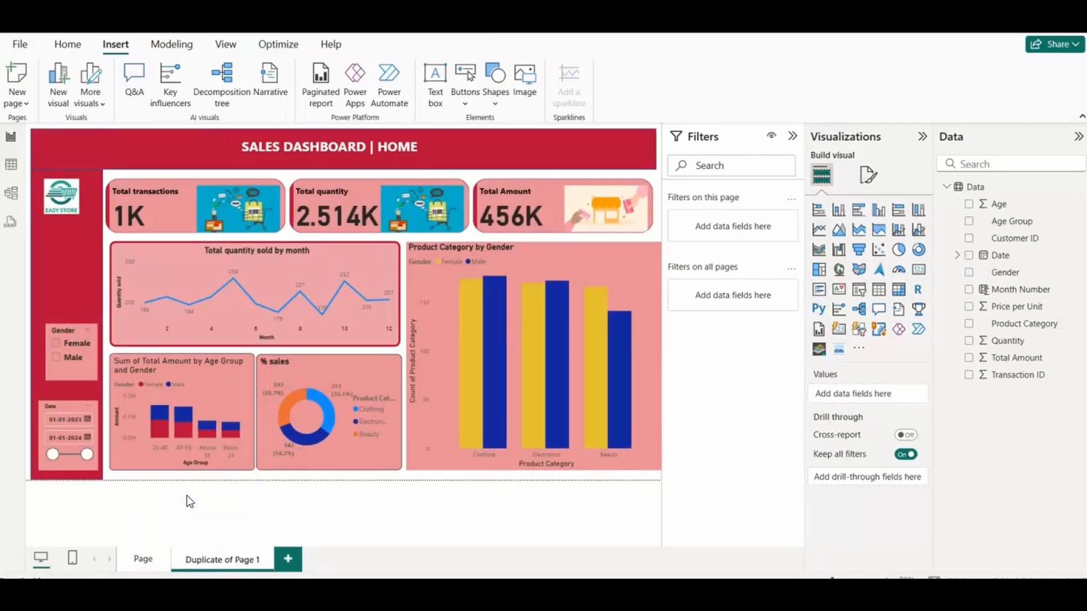
text(Home)
key(Return)
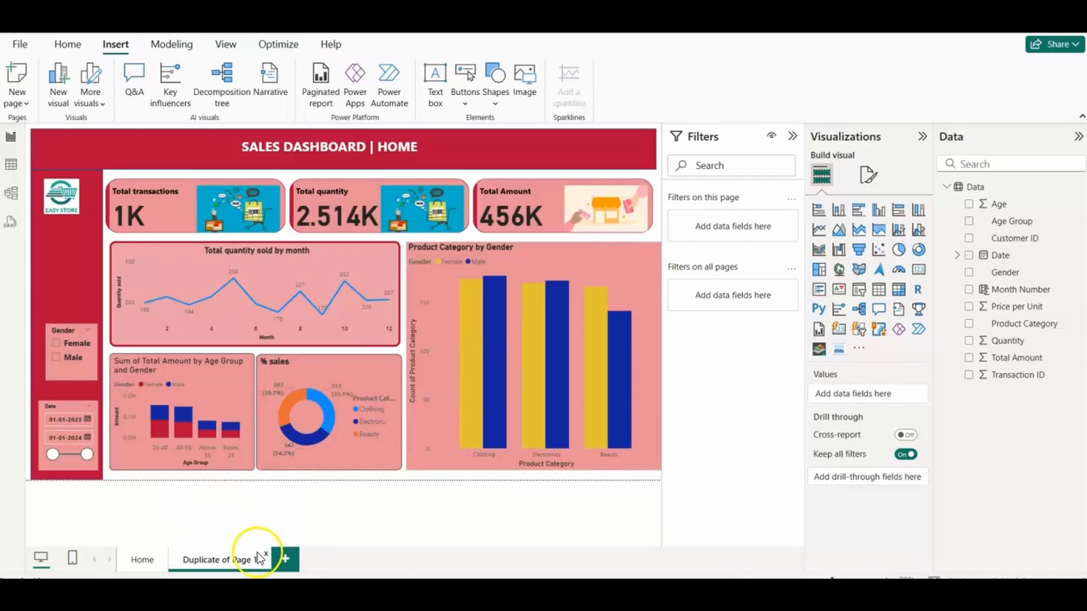
Step: Rename the duplicated page to Grid and nudge its Gender slicer into line with the Date slicer
right_click(242, 561)
click(283, 493)
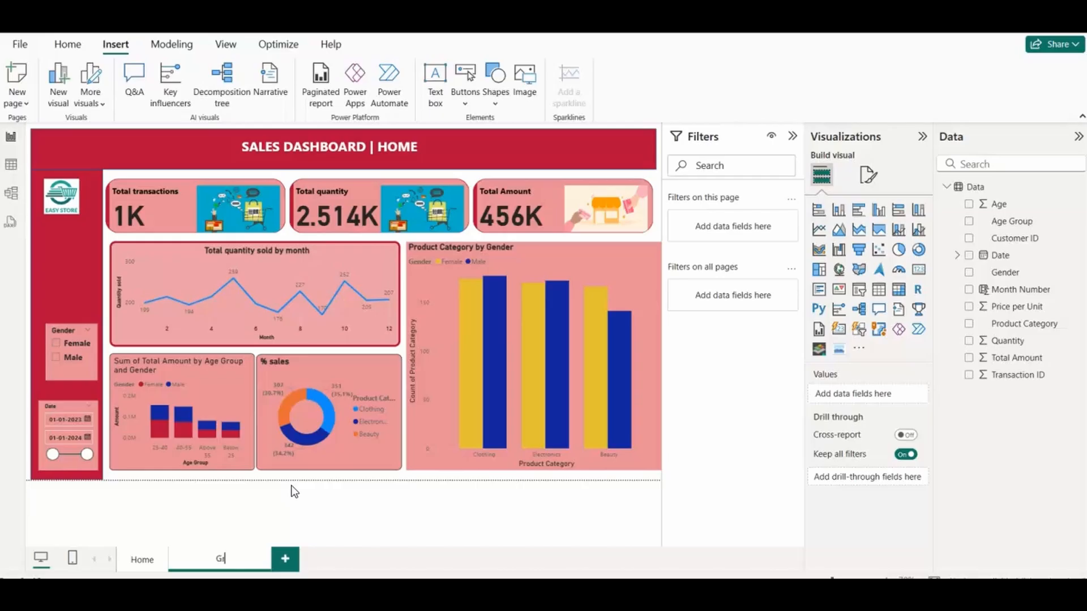
key(Return)
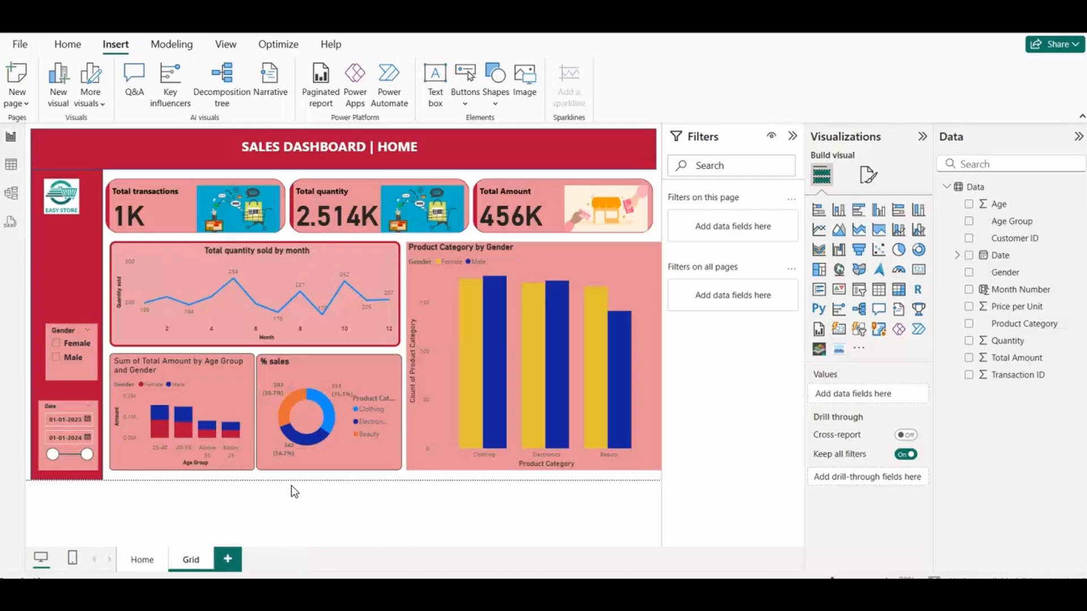
click(376, 260)
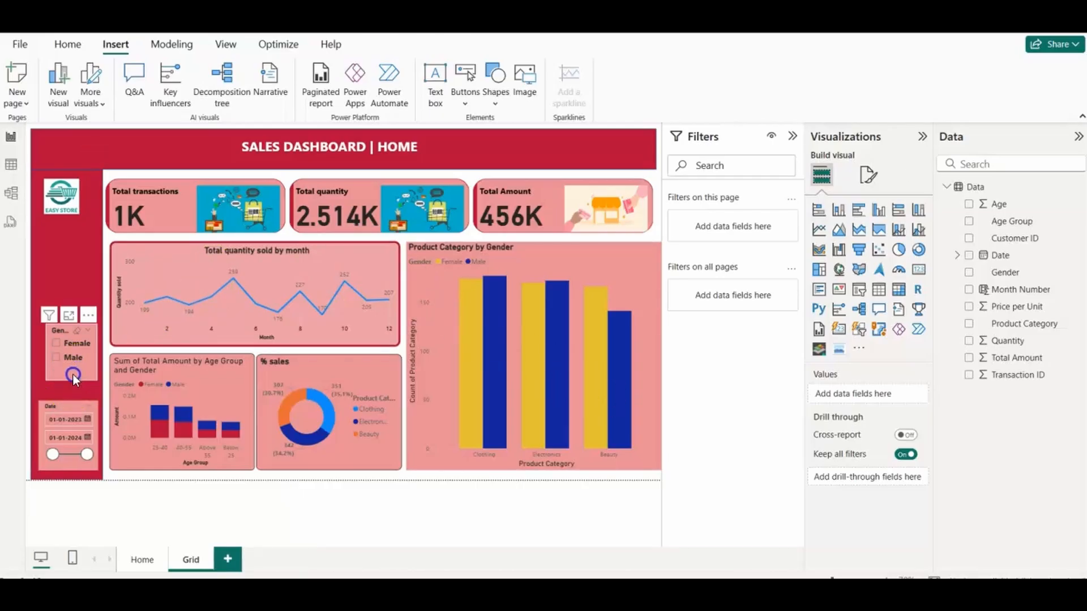
drag(73, 375, 69, 379)
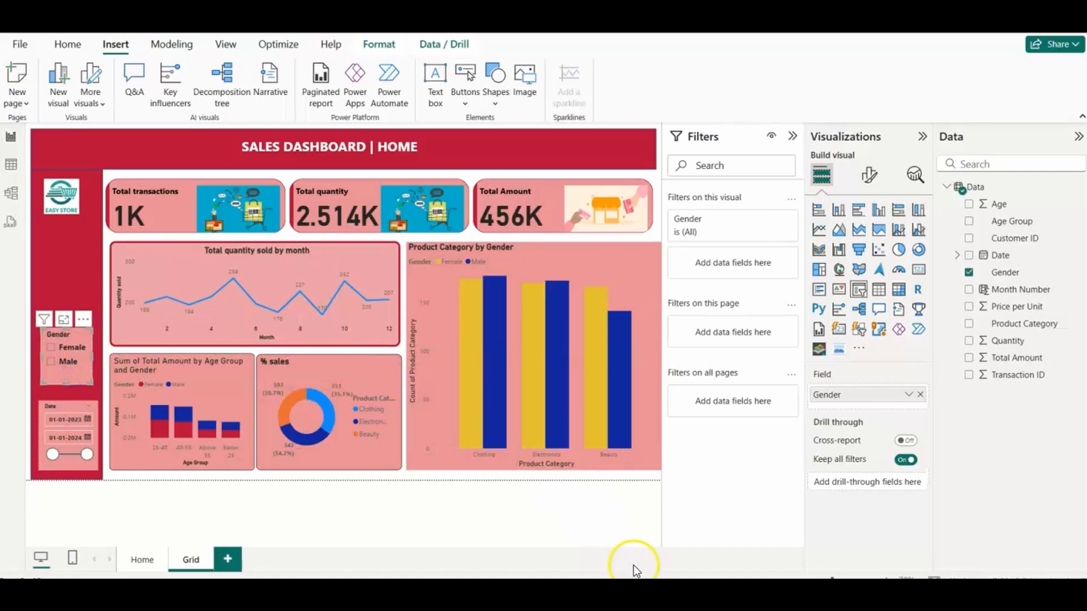
Step: Switch to the finished NovaBazaar reference report and view its GRID page
mouse_move(665, 591)
click(573, 532)
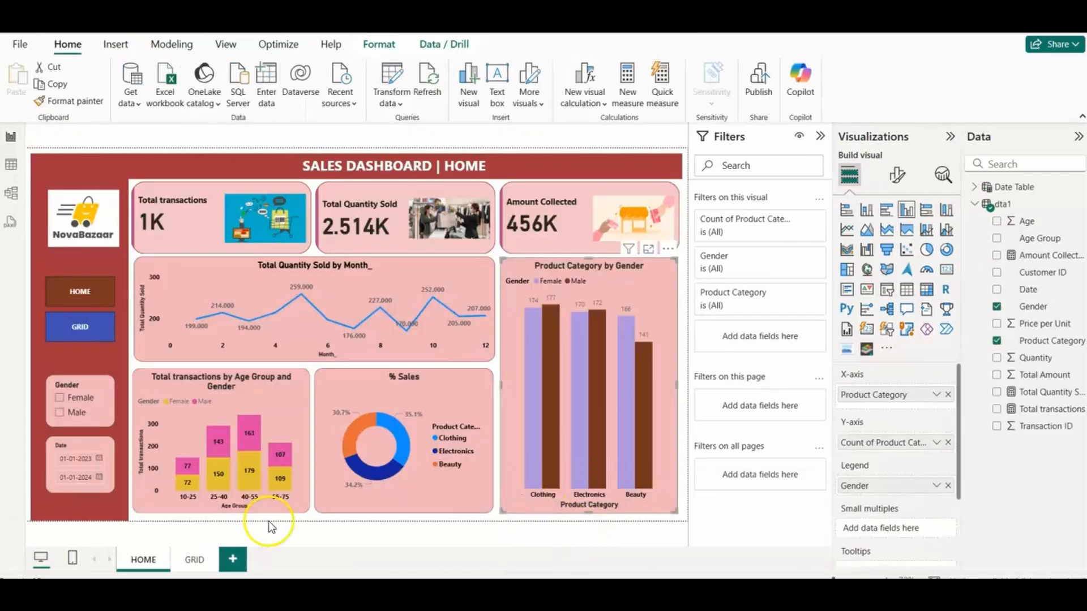
click(194, 564)
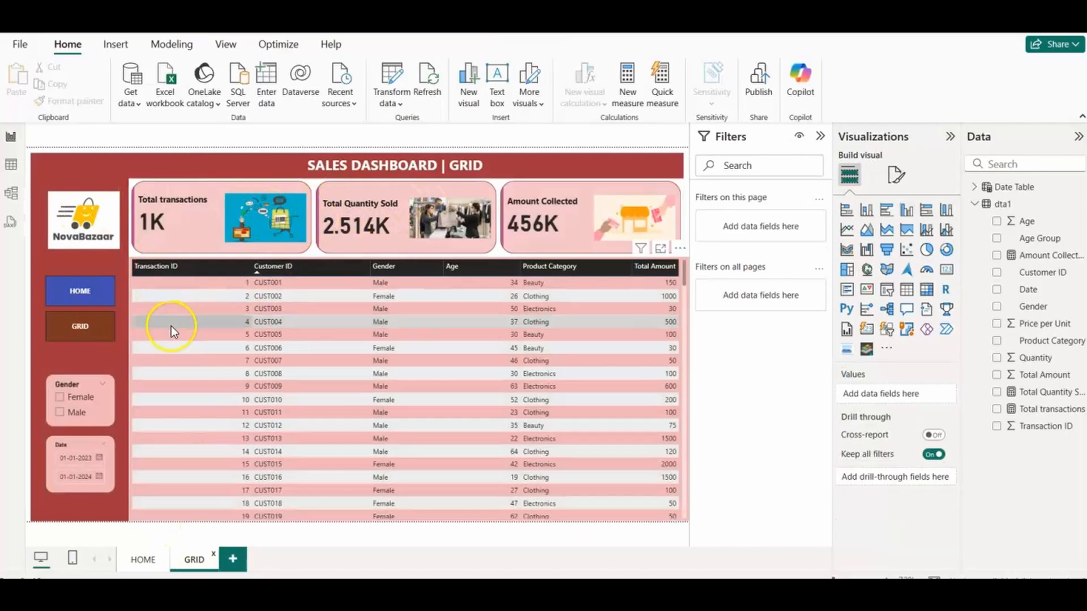
Step: Switch back to the report under construction and delete the line, bar, stacked column and donut charts from the Grid page
mouse_move(665, 592)
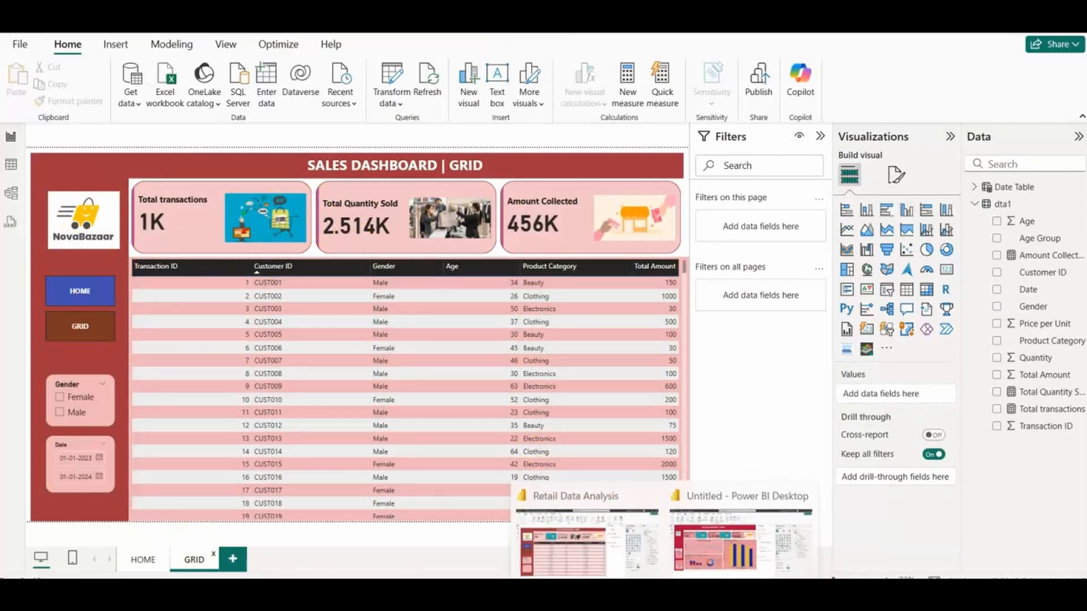
click(713, 546)
click(357, 265)
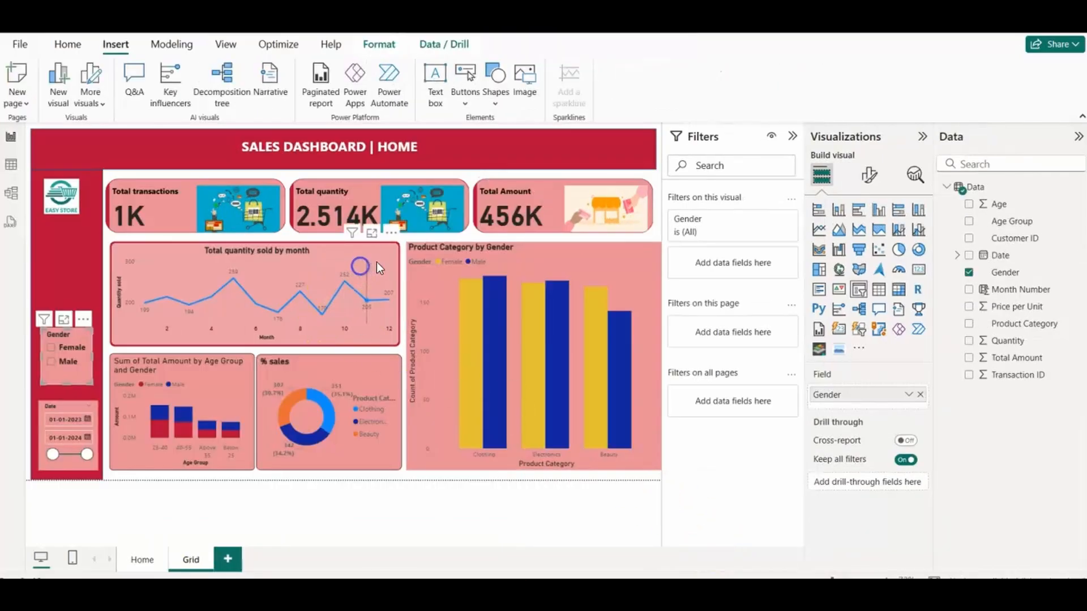
key(Delete)
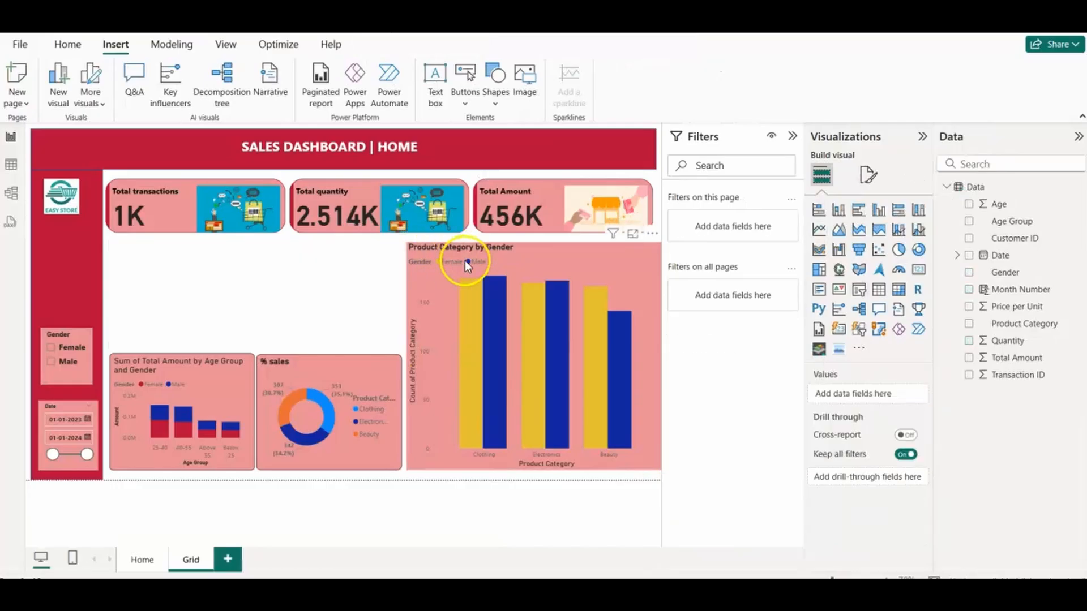
click(522, 253)
key(Delete)
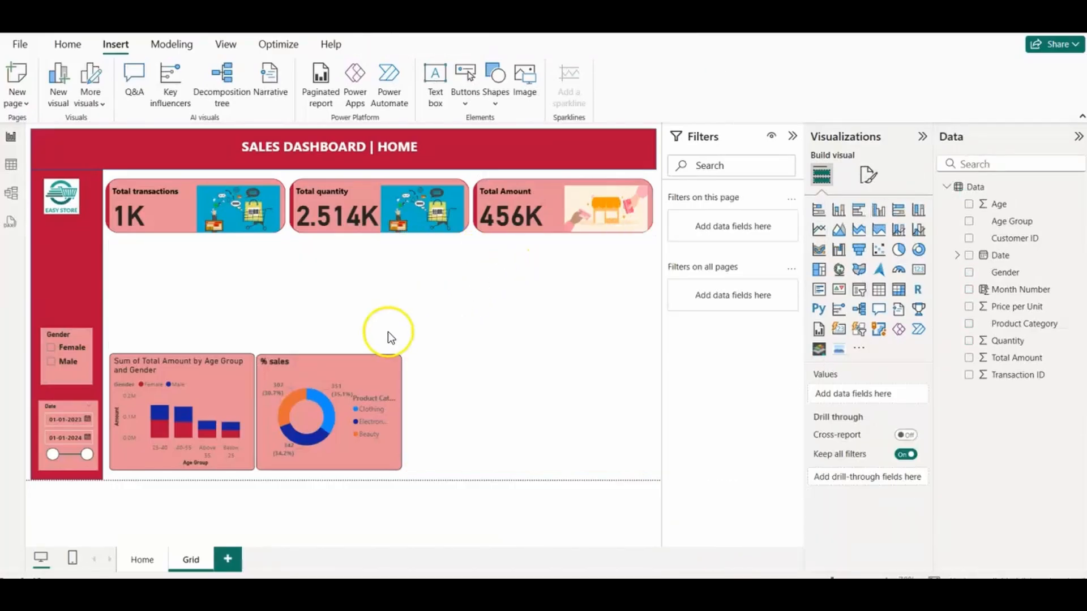
click(238, 387)
key(Delete)
click(359, 376)
key(Delete)
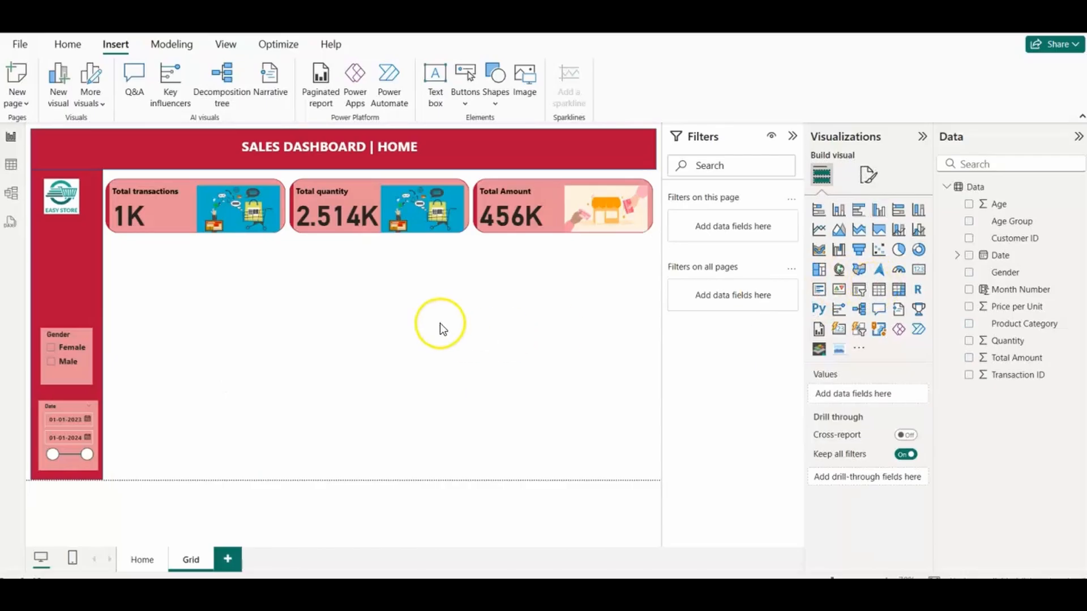
Step: Add a table below the cards with Transaction ID and Customer ID columns, and set Transaction ID to Don't summarize
click(879, 289)
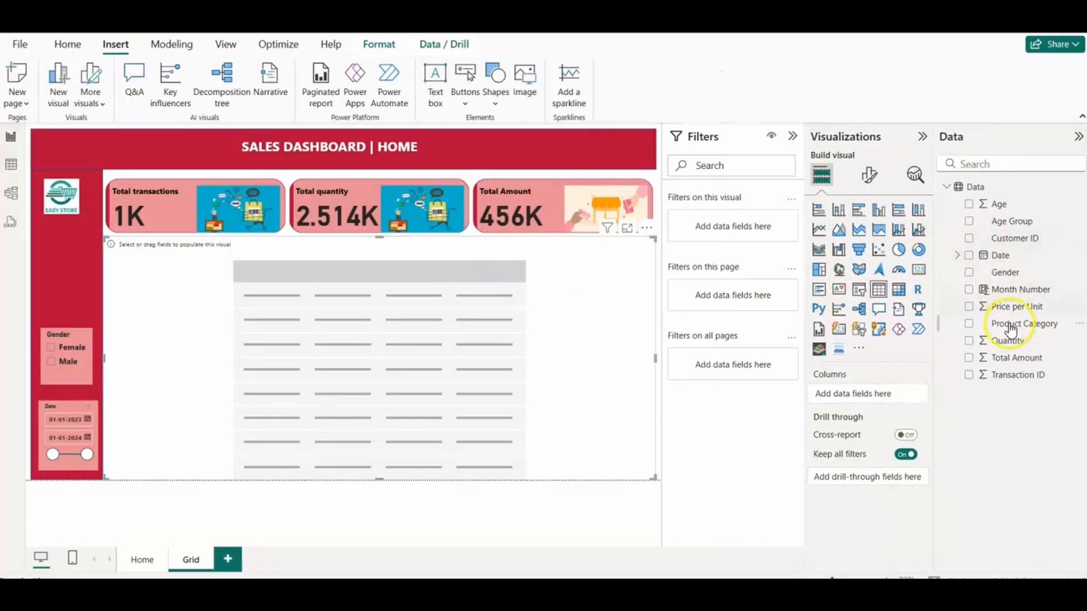
drag(1008, 380, 874, 399)
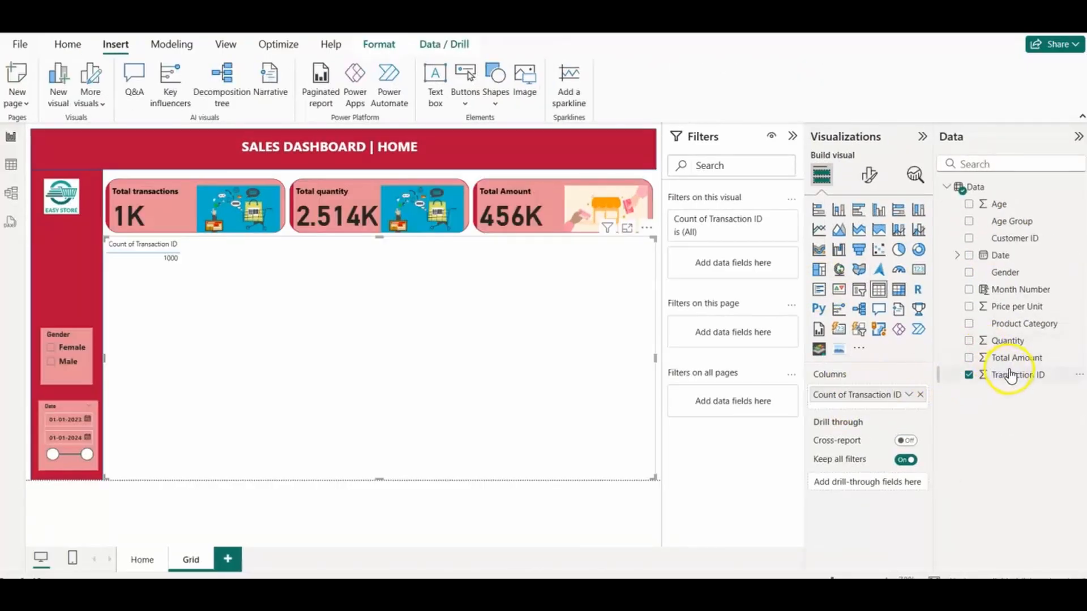
drag(999, 253, 862, 420)
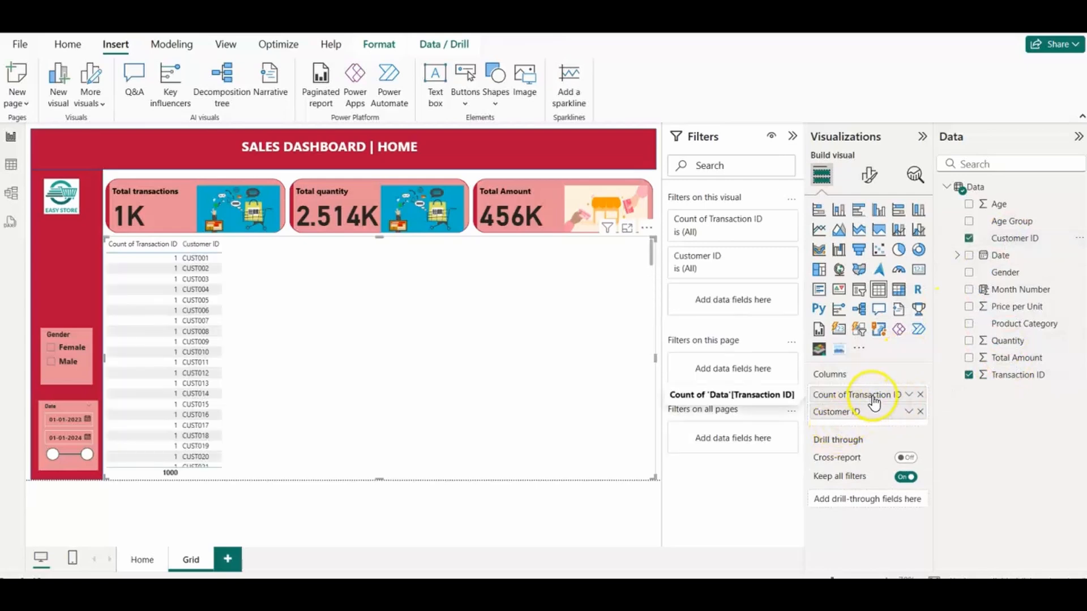
right_click(875, 397)
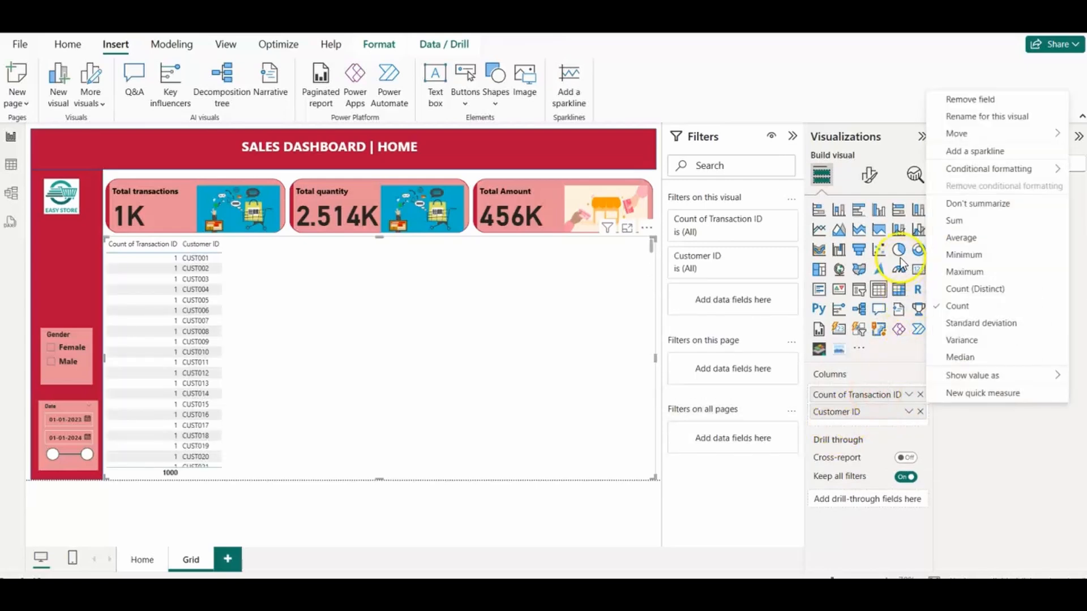
click(961, 205)
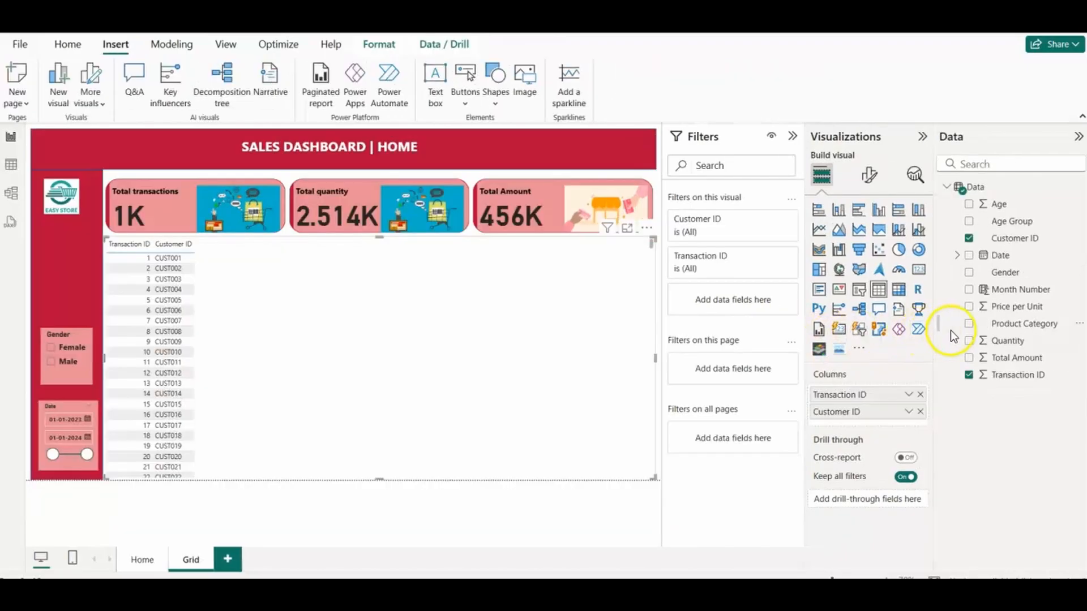
Step: Add Gender, Age, Product Category and Total Amount as further columns of the table
drag(1003, 273, 877, 422)
drag(999, 210, 858, 441)
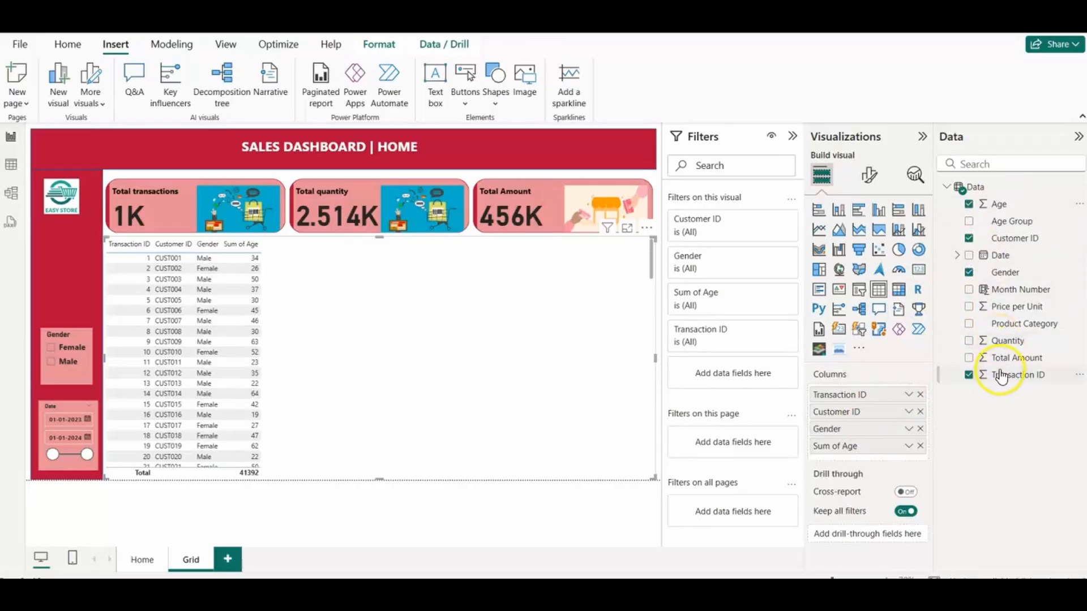
drag(1013, 331, 881, 456)
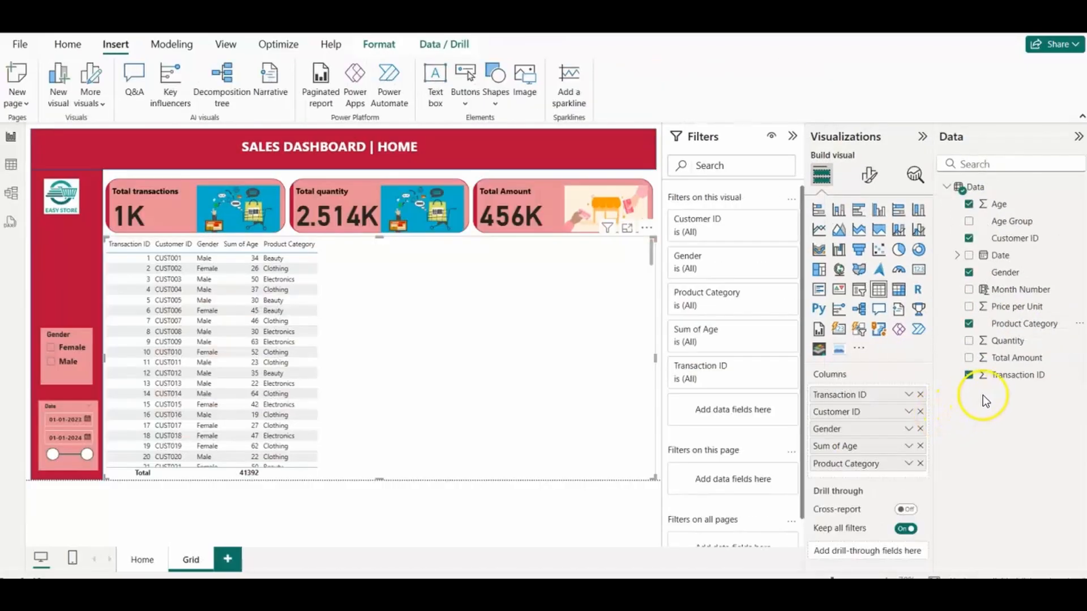
drag(1016, 358, 872, 478)
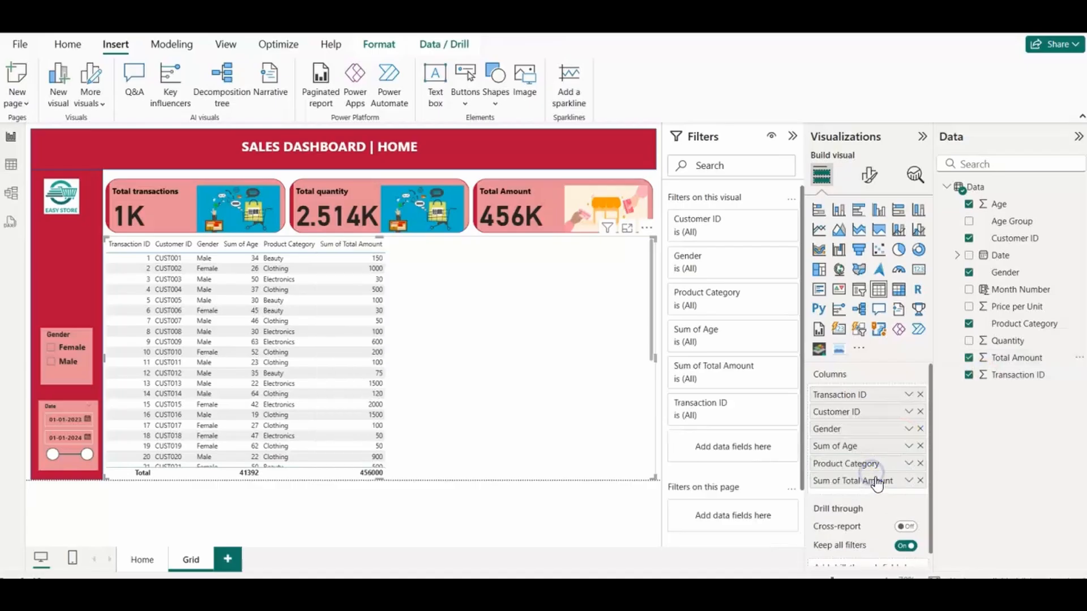
Step: Resize and reposition the table below the cards, then fine-tune the widths of its Transaction ID and Customer ID columns
click(355, 352)
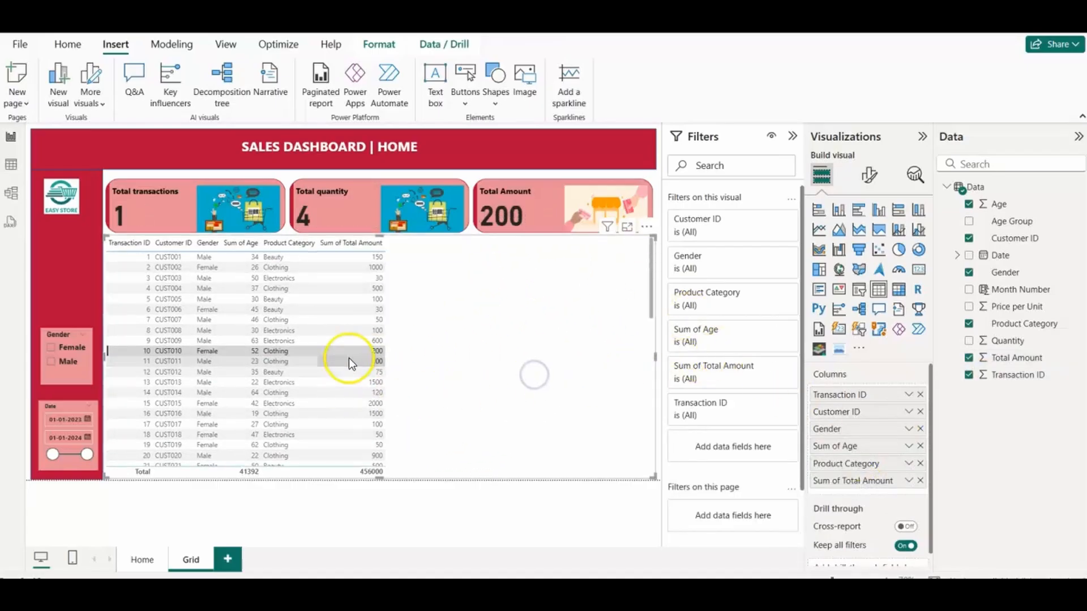
drag(653, 473, 571, 468)
drag(514, 382, 579, 418)
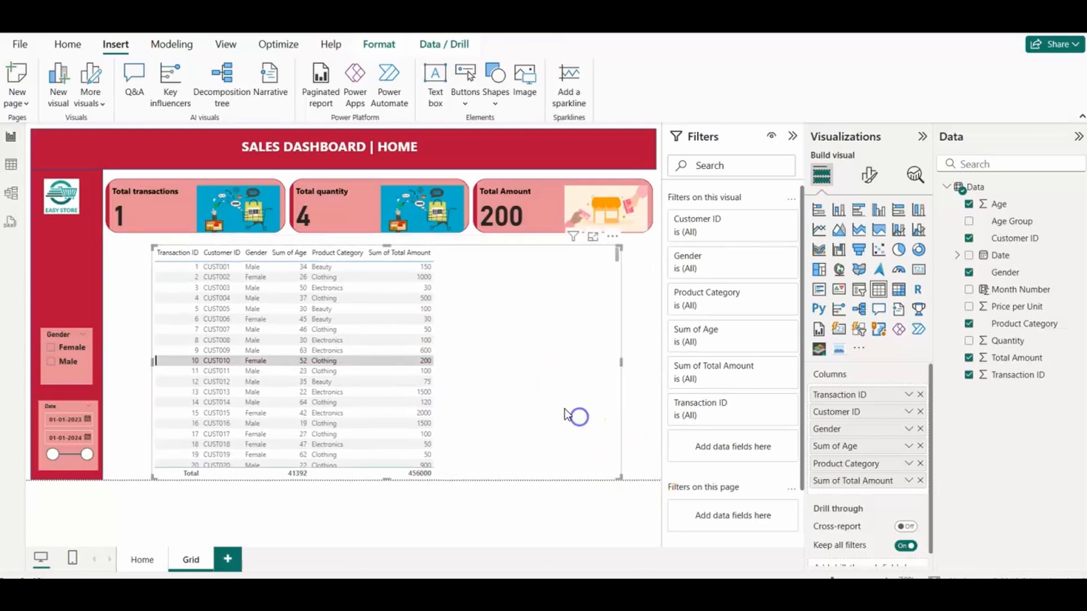
click(639, 395)
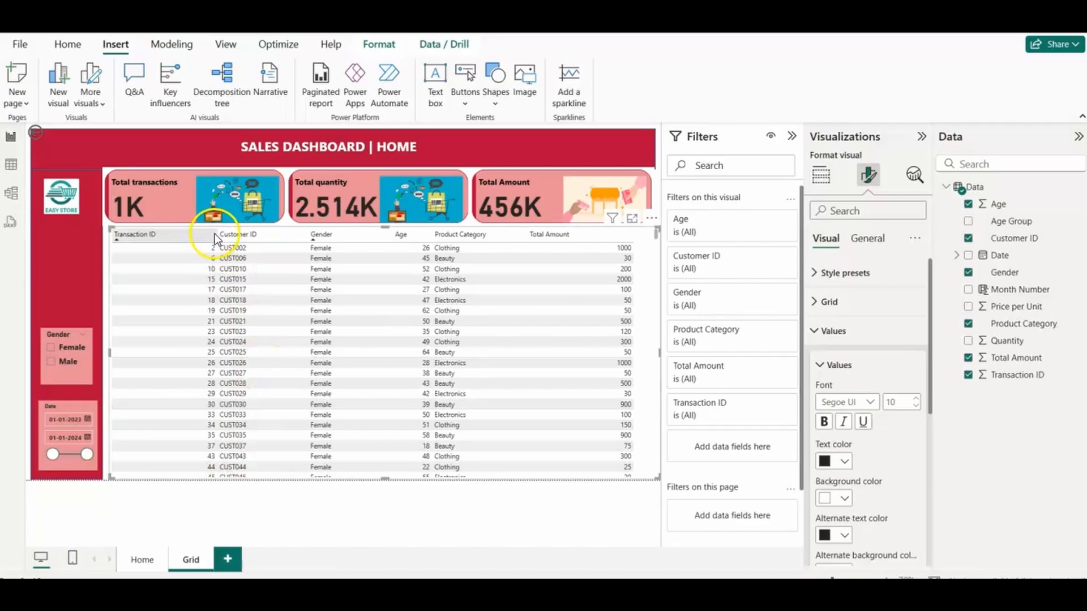
drag(216, 235, 210, 234)
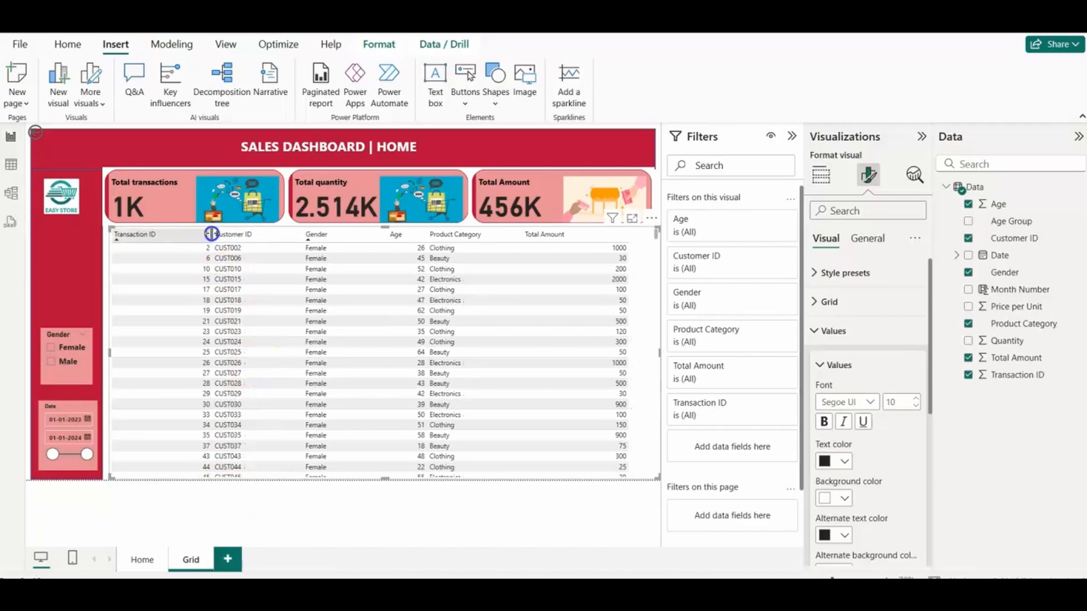
drag(302, 233, 304, 233)
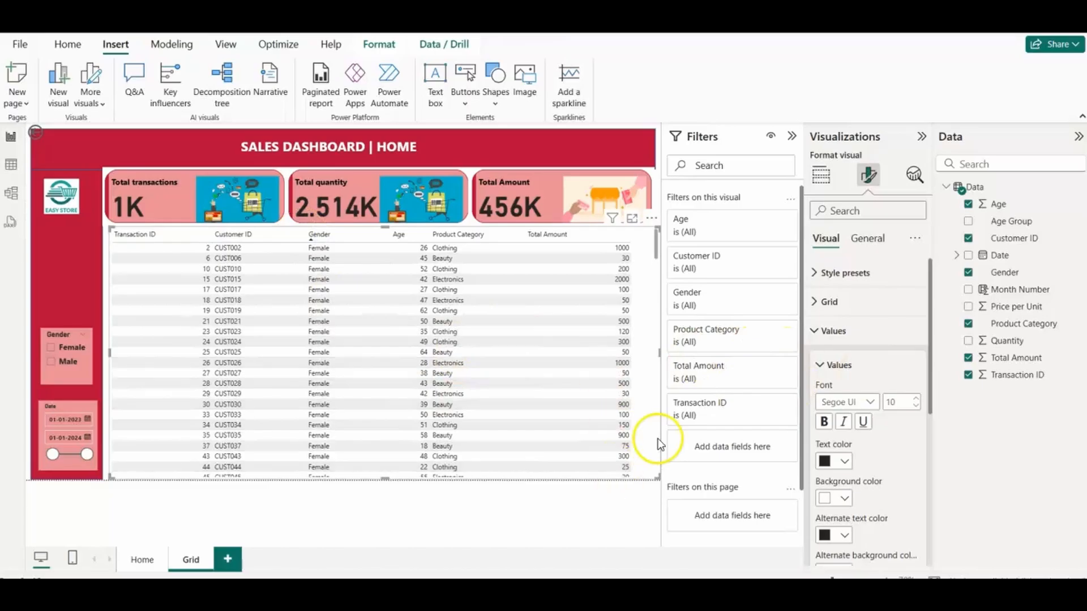
Step: Make the table's column header text bold
click(815, 331)
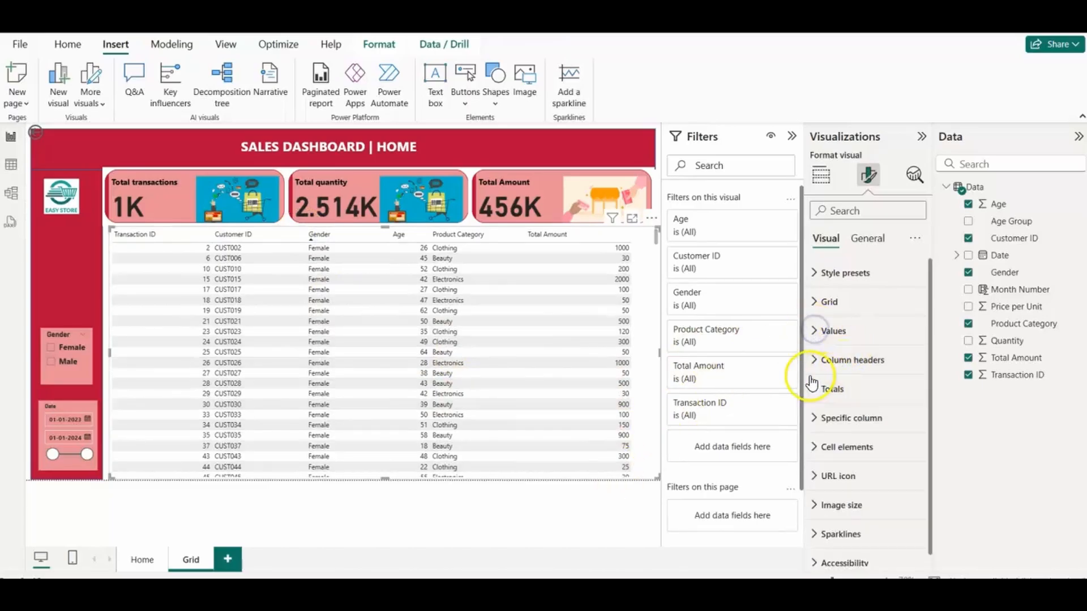
click(814, 360)
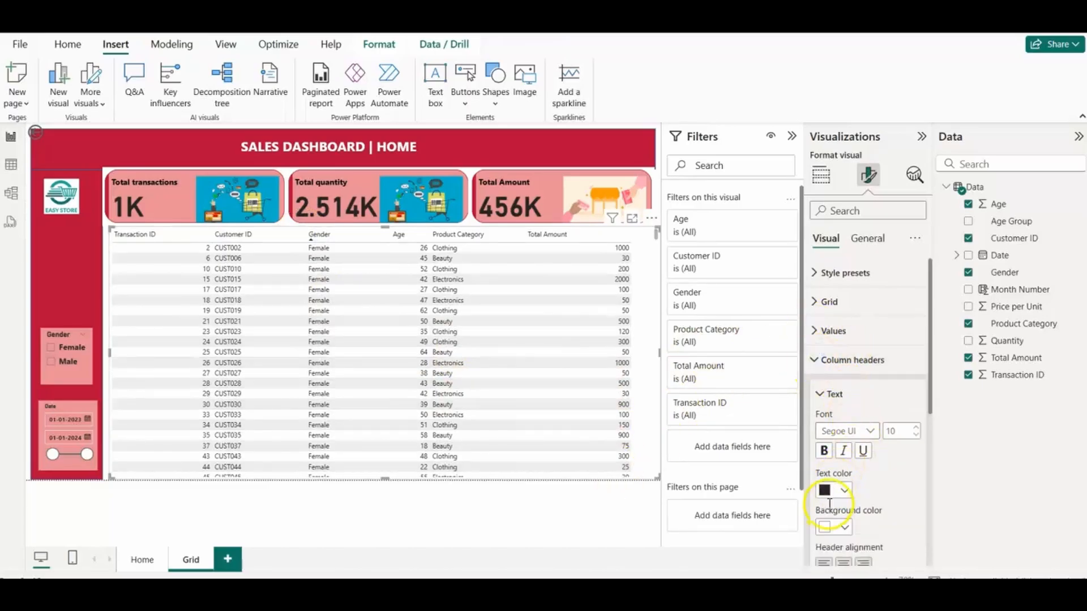
click(825, 451)
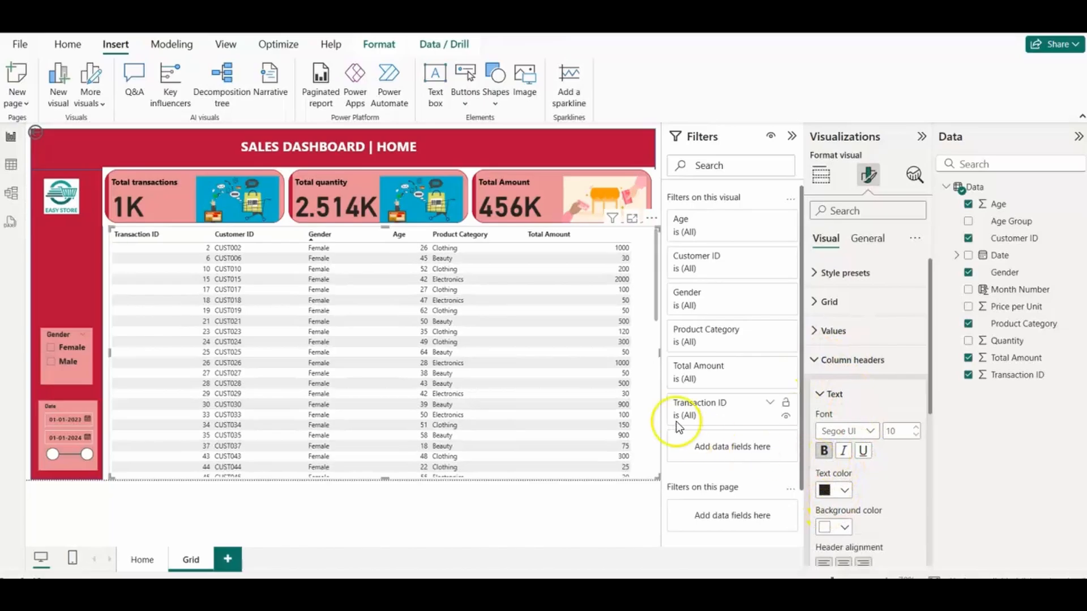
Step: Try a blue background on the table's column headers, then set it back to white
click(844, 529)
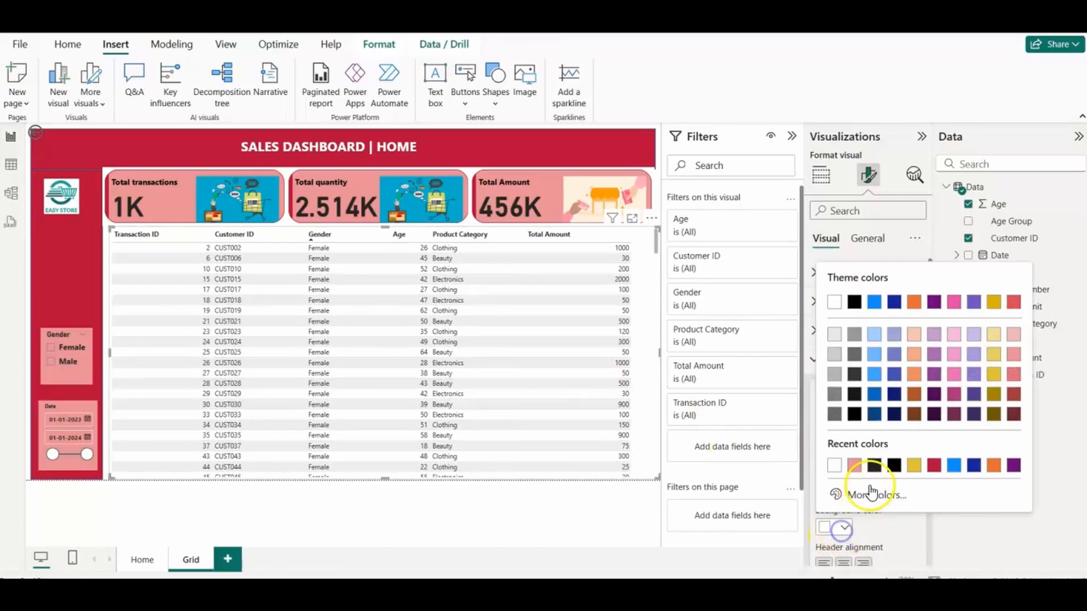
click(875, 375)
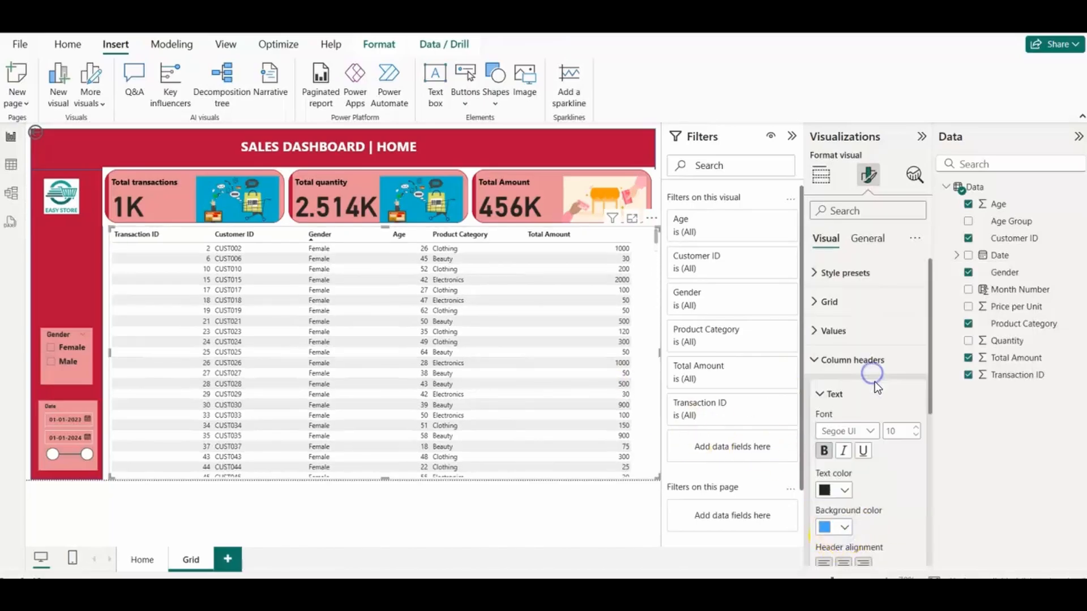
click(845, 527)
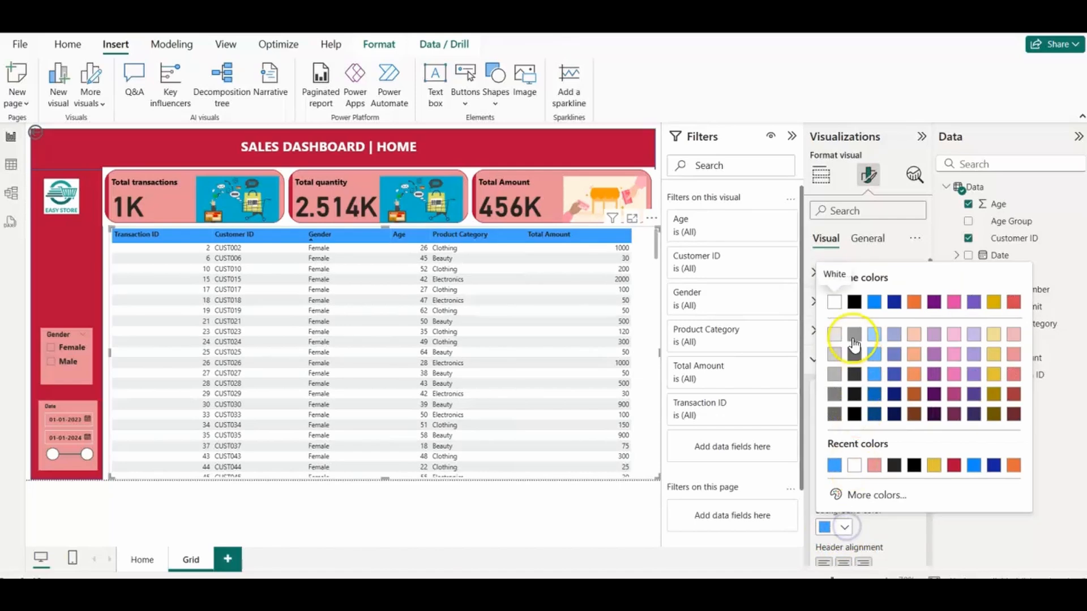
click(834, 302)
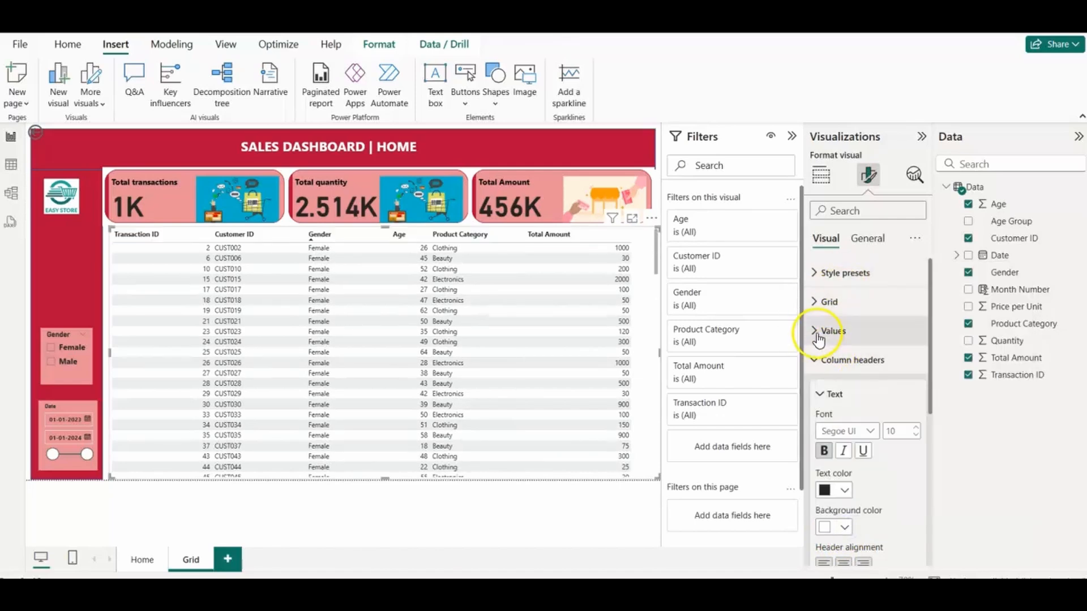
Step: Set the table values' background to light red and the alternate background to white
click(816, 332)
scroll(927, 362, down, 3)
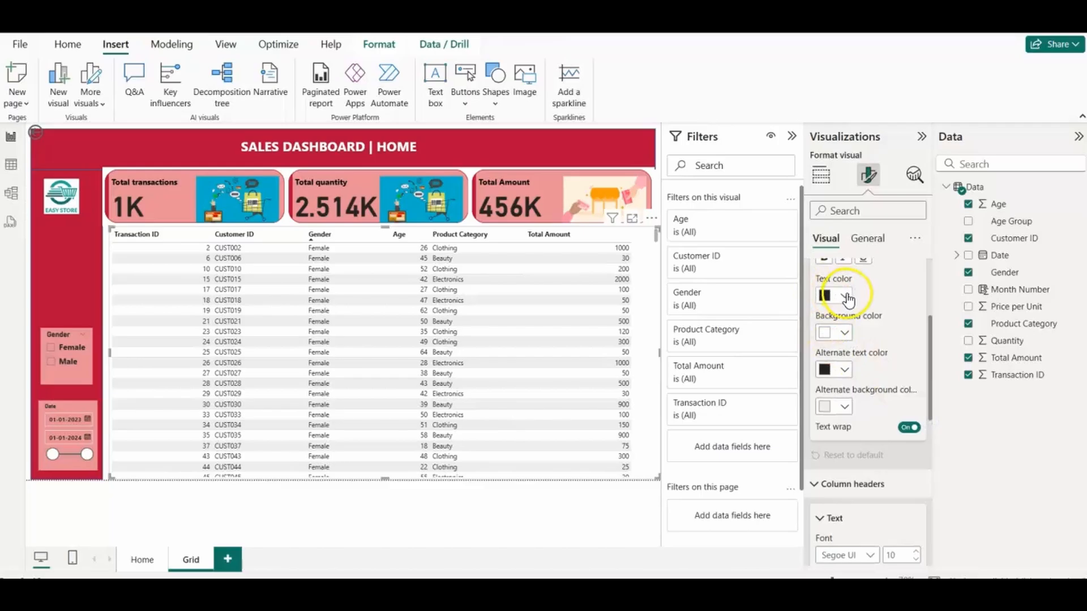
click(844, 333)
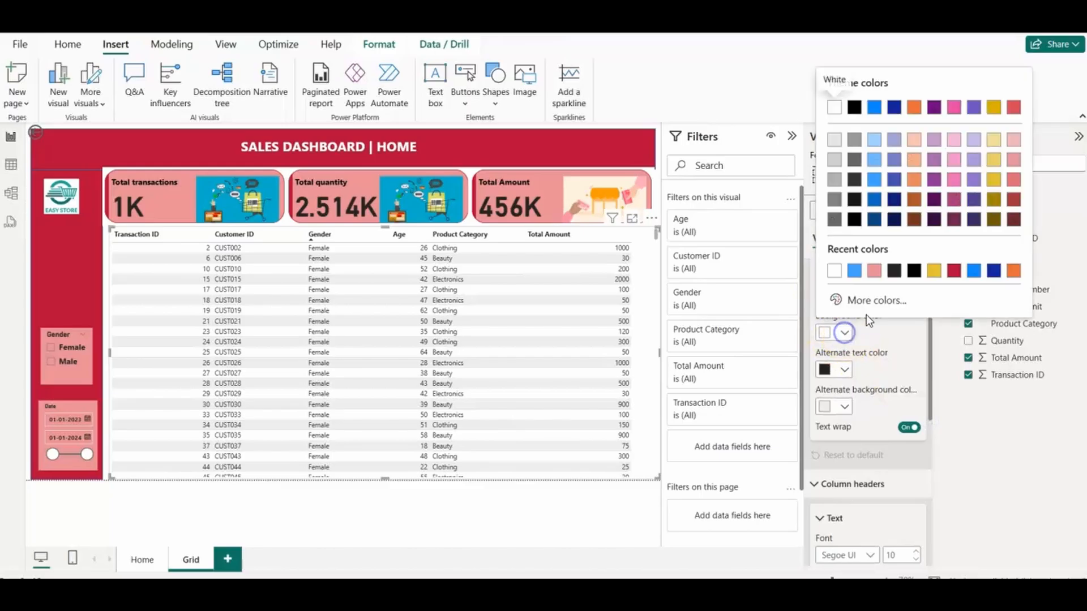
click(870, 270)
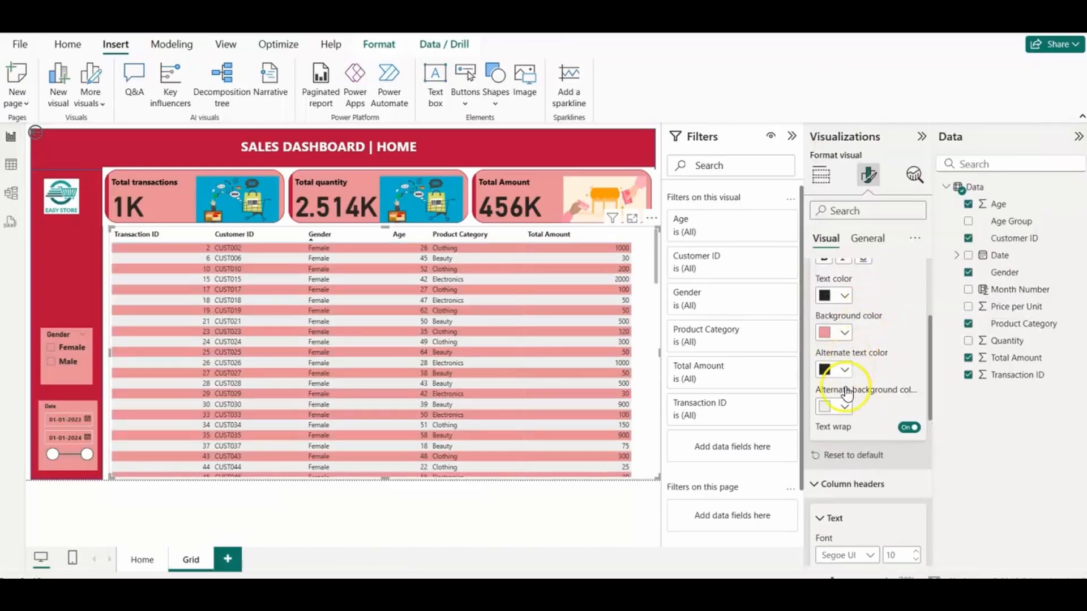
click(846, 407)
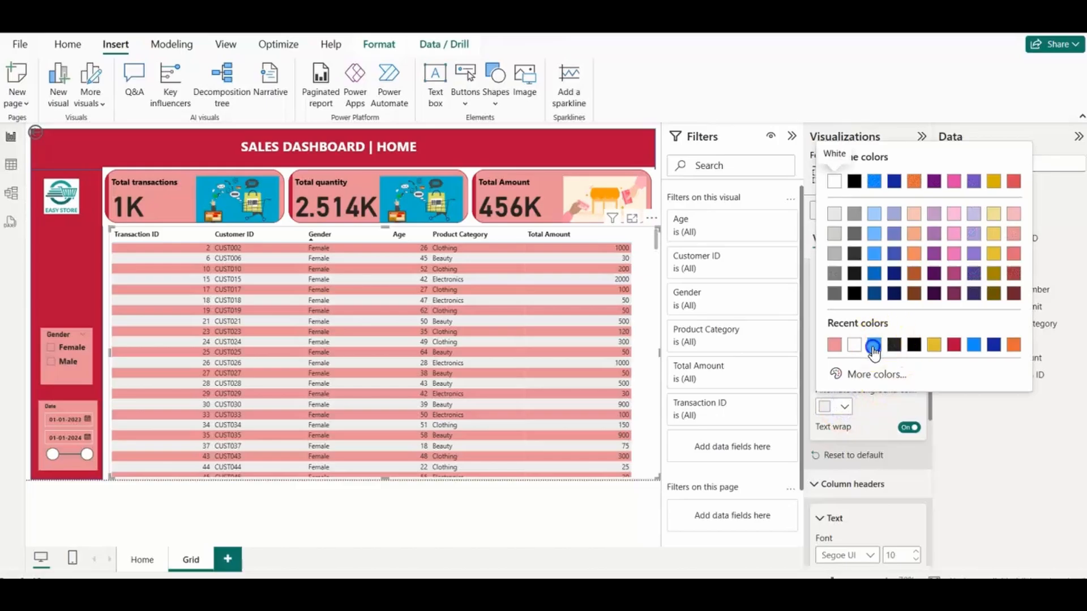
click(874, 345)
click(846, 406)
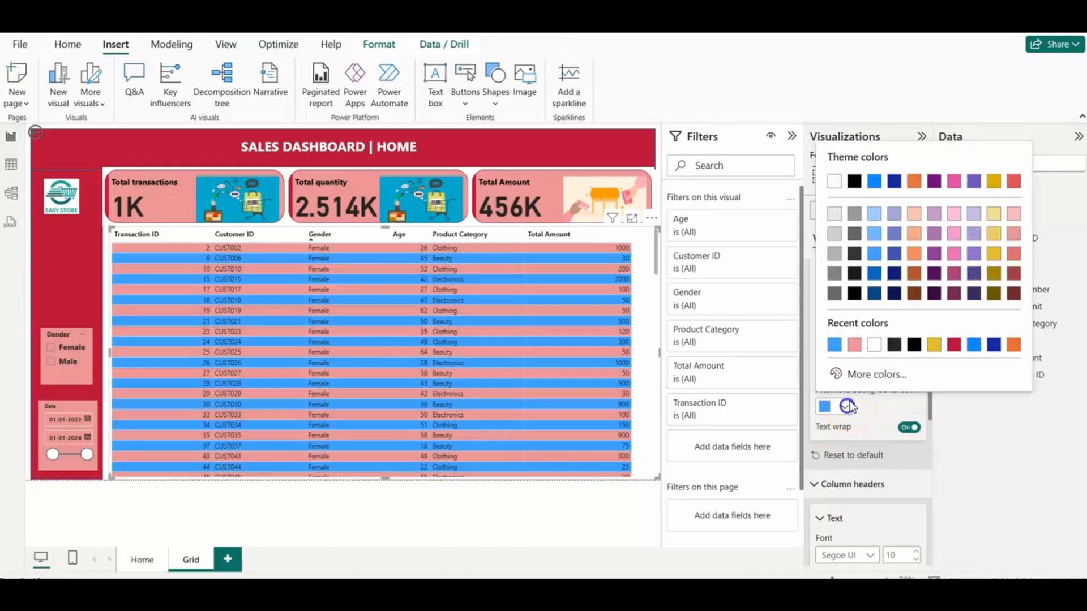
click(874, 345)
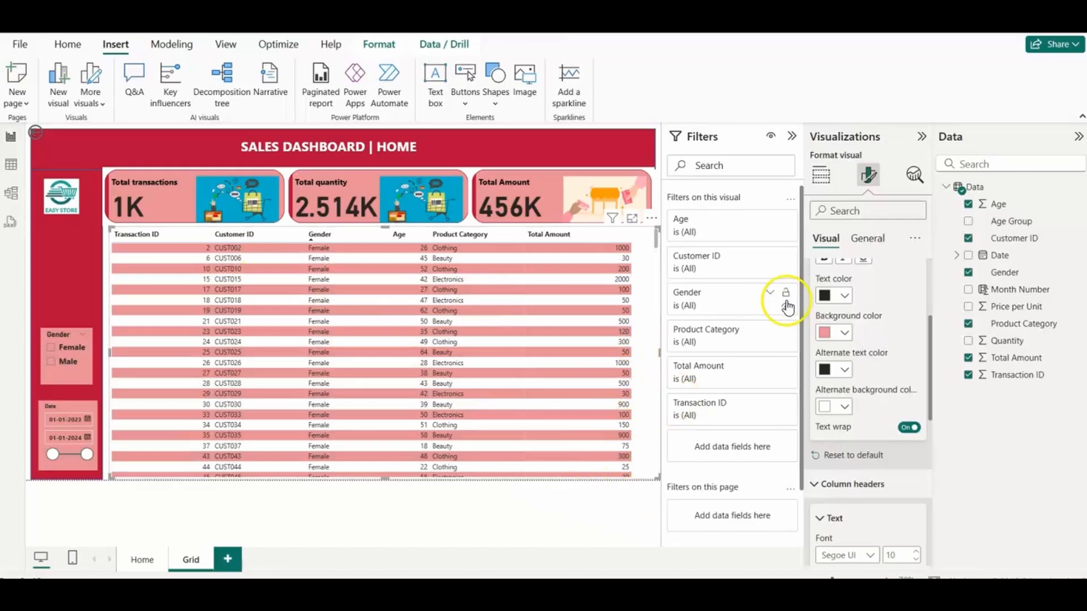
click(869, 239)
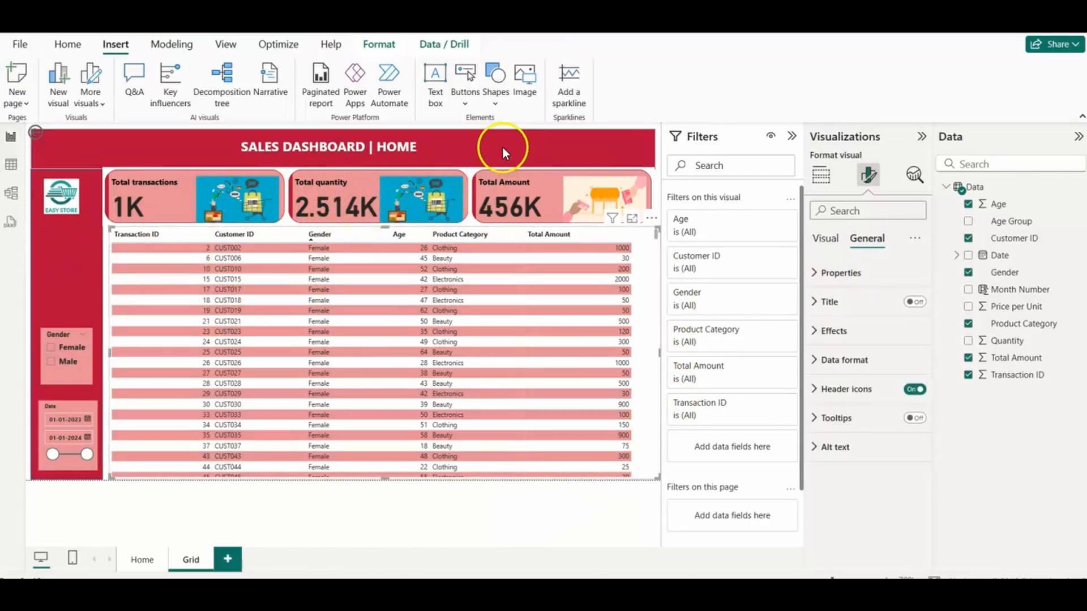
Step: Insert a page navigator on the Grid page and move it down below the sidebar logo
click(465, 103)
mouse_move(498, 383)
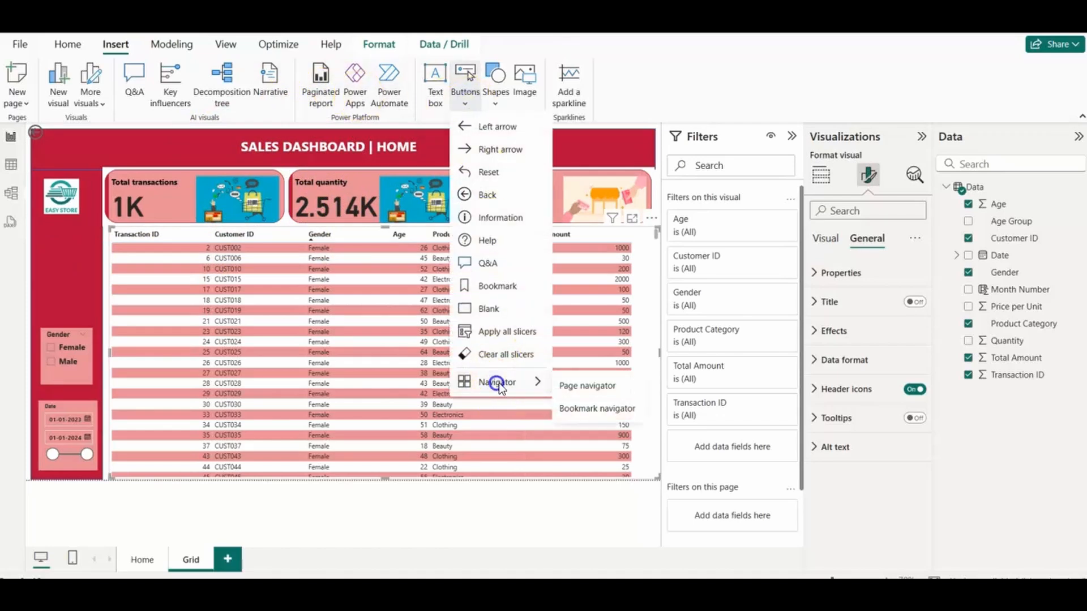
click(573, 384)
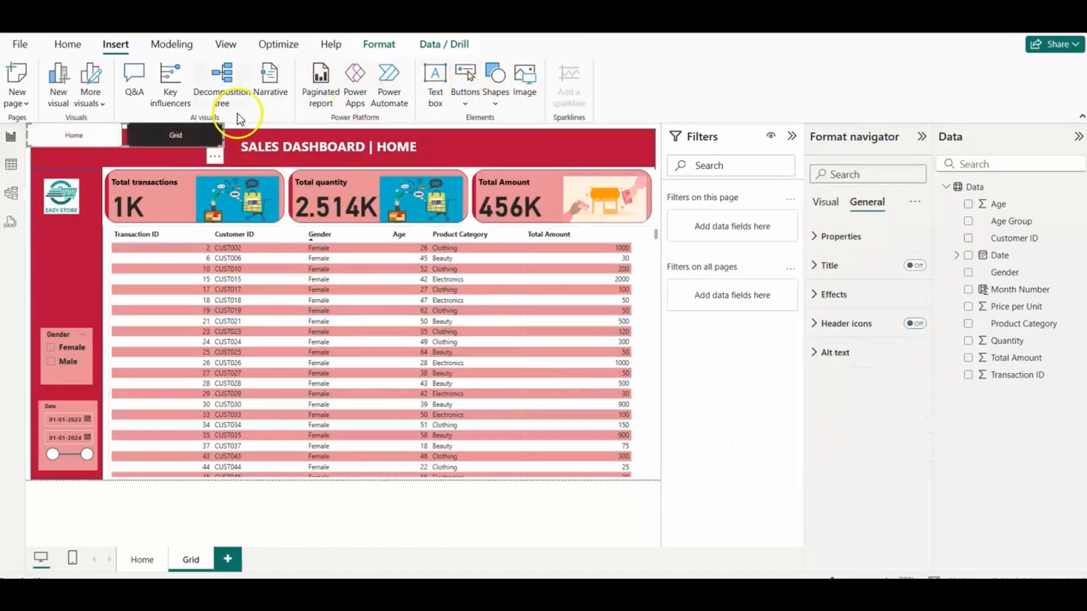
drag(181, 141, 183, 271)
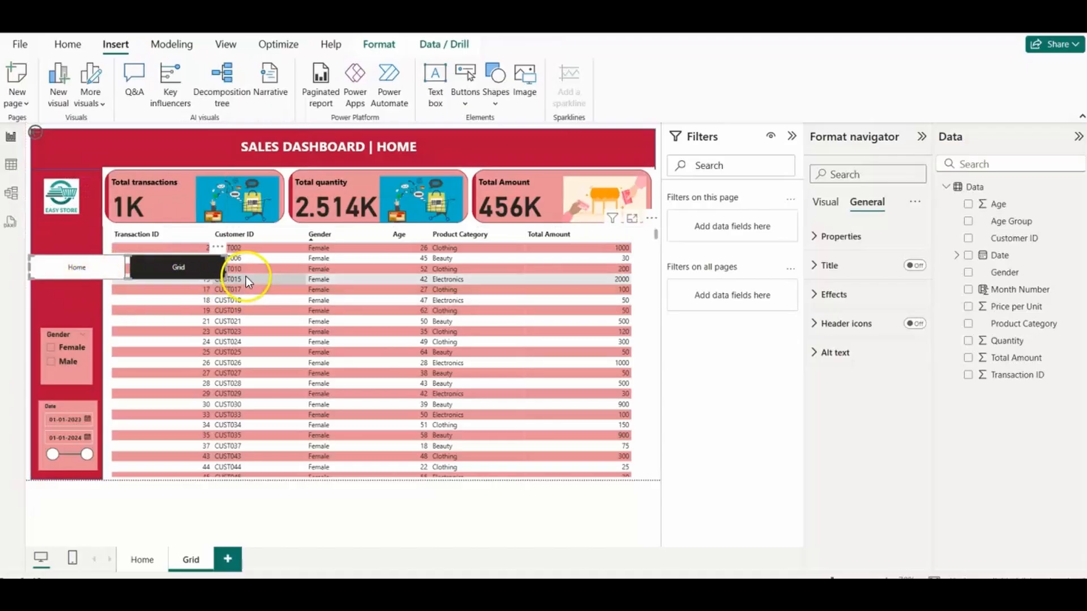
Step: Make the page navigator narrower and taller so it roughly fits the red sidebar
drag(225, 277, 112, 301)
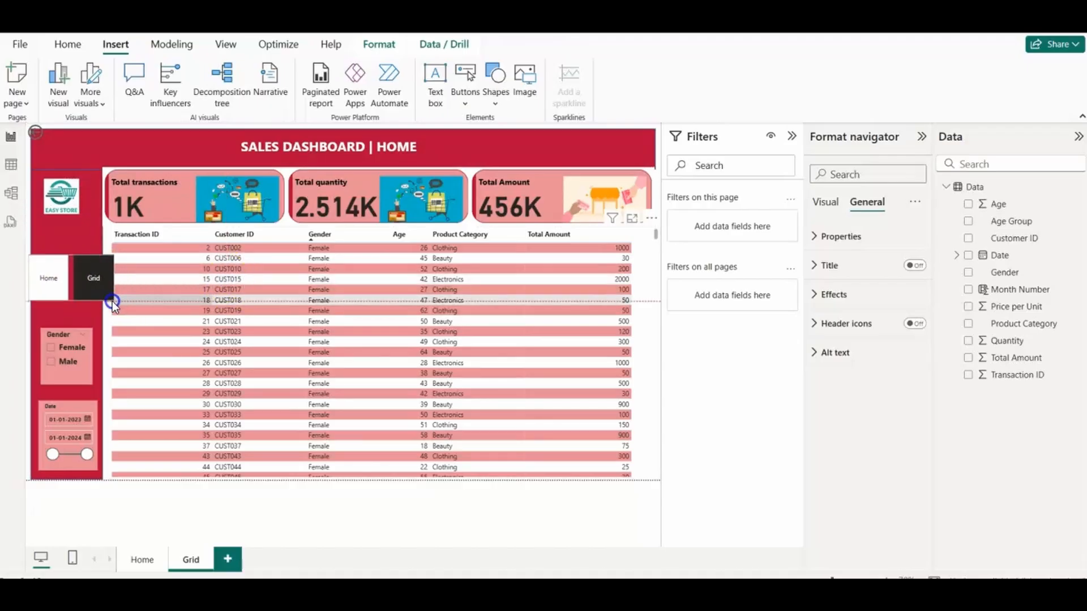
Step: Try the Arrow shape on the page navigator's buttons and undo it
click(824, 204)
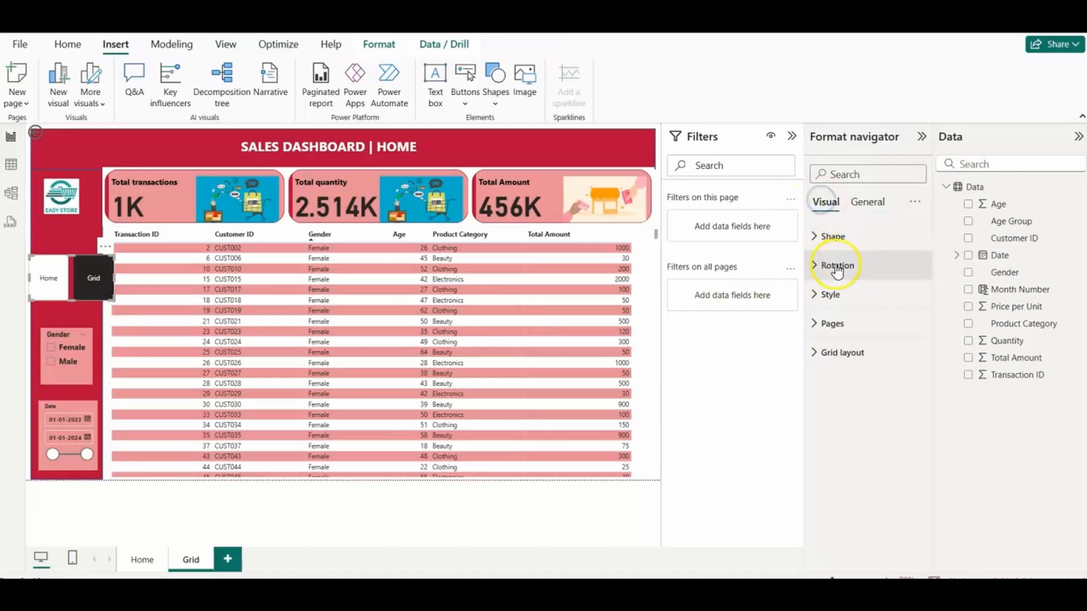
click(819, 295)
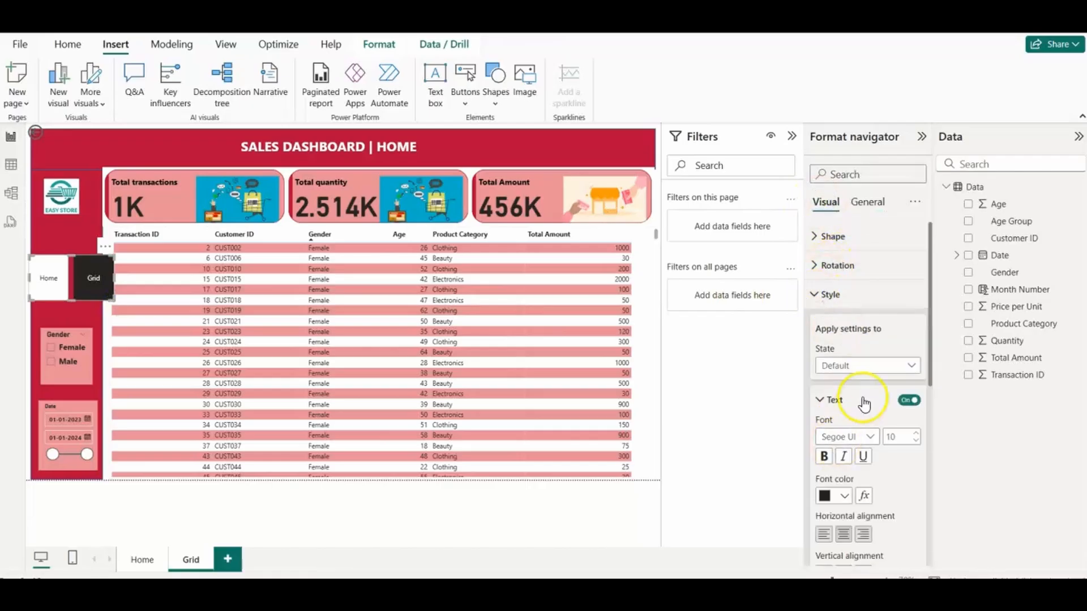
click(816, 238)
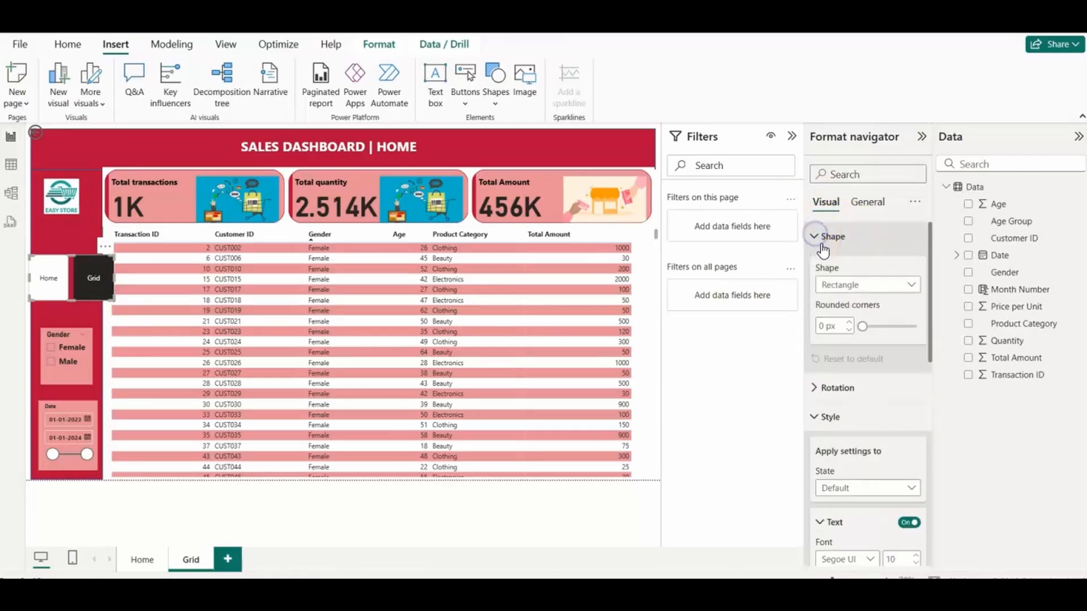
click(905, 285)
click(832, 302)
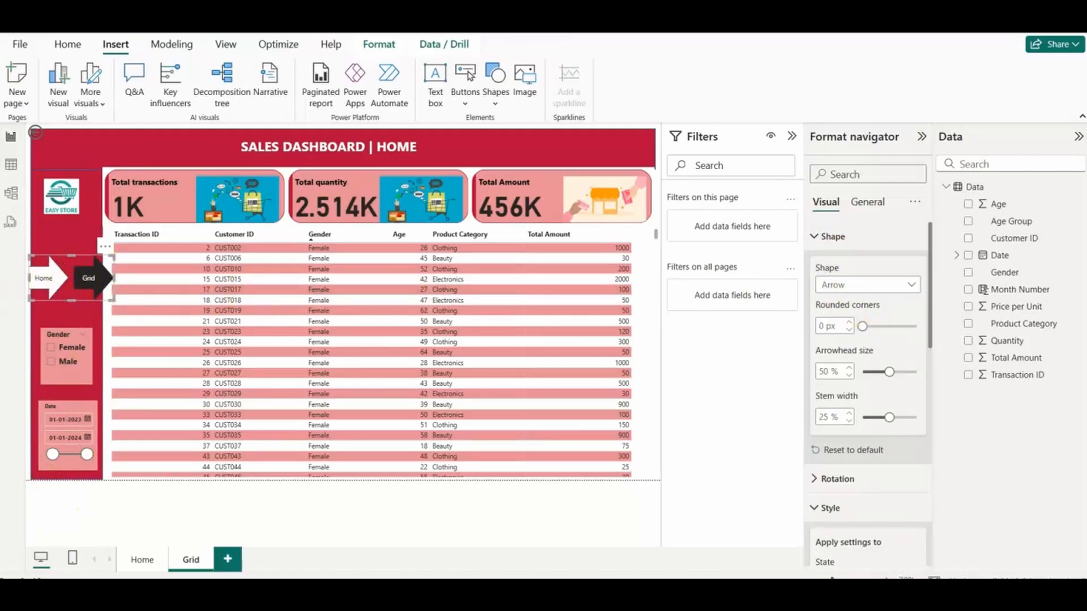
key(ctrl+z)
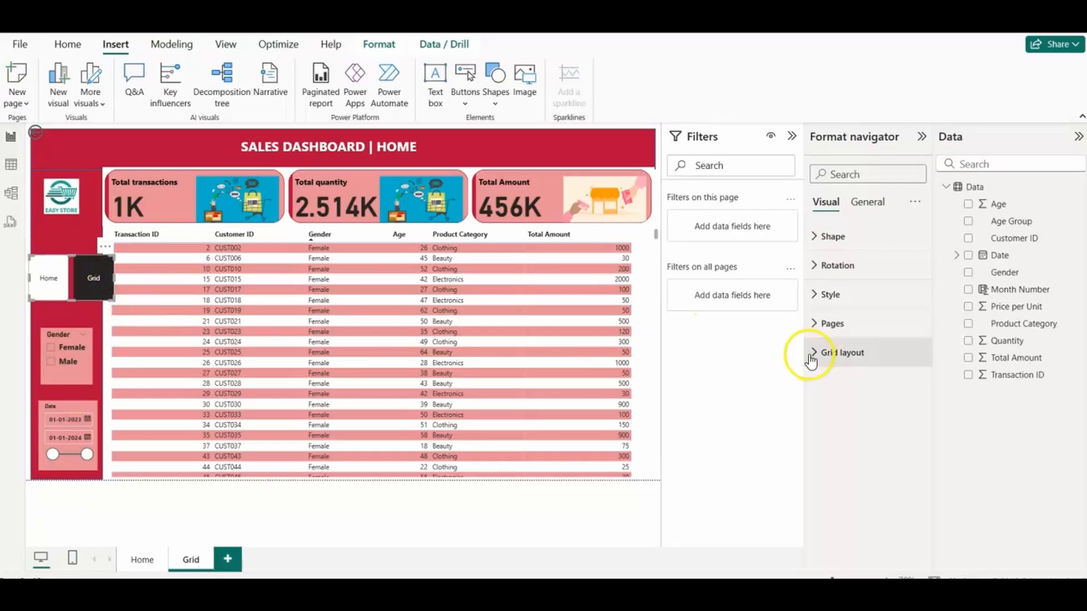
Step: Set the page navigator's orientation to Vertical, then shrink and place it inside the sidebar between the logo and the Gender slicer
click(811, 355)
click(890, 402)
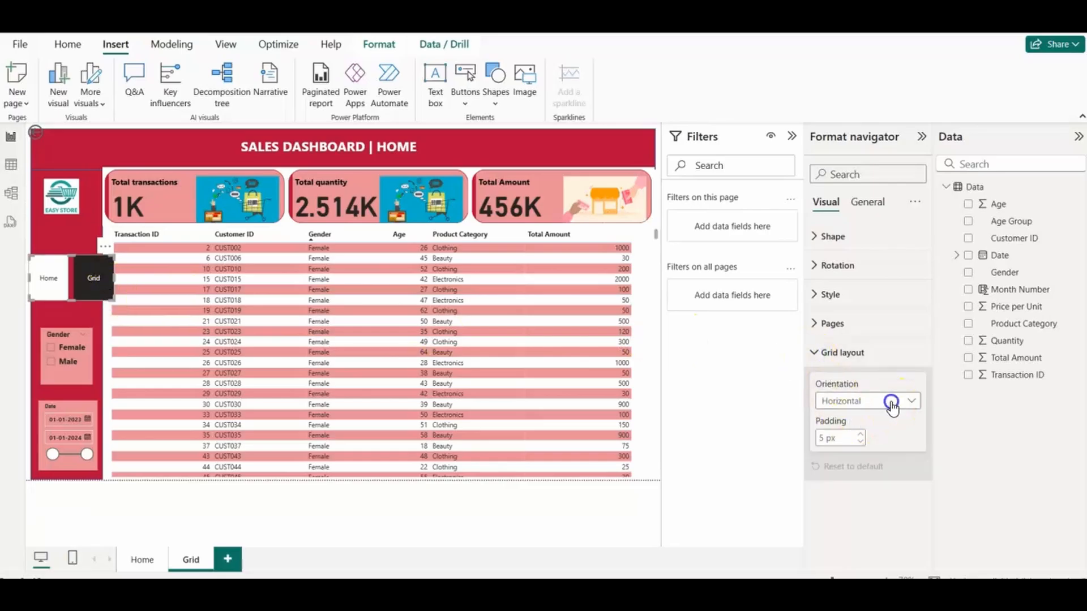
click(838, 435)
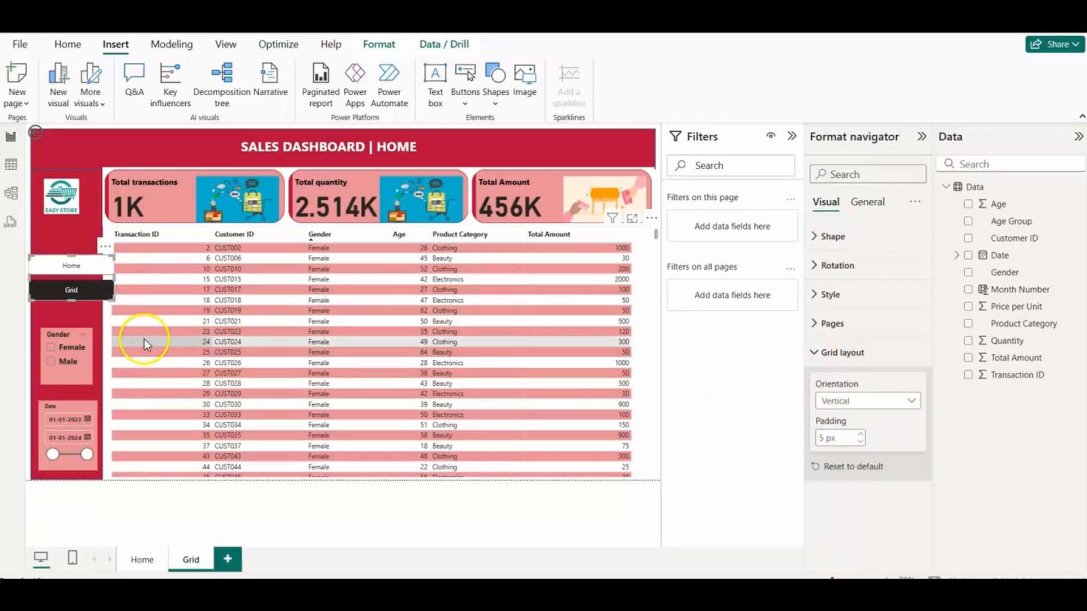
drag(114, 300, 77, 262)
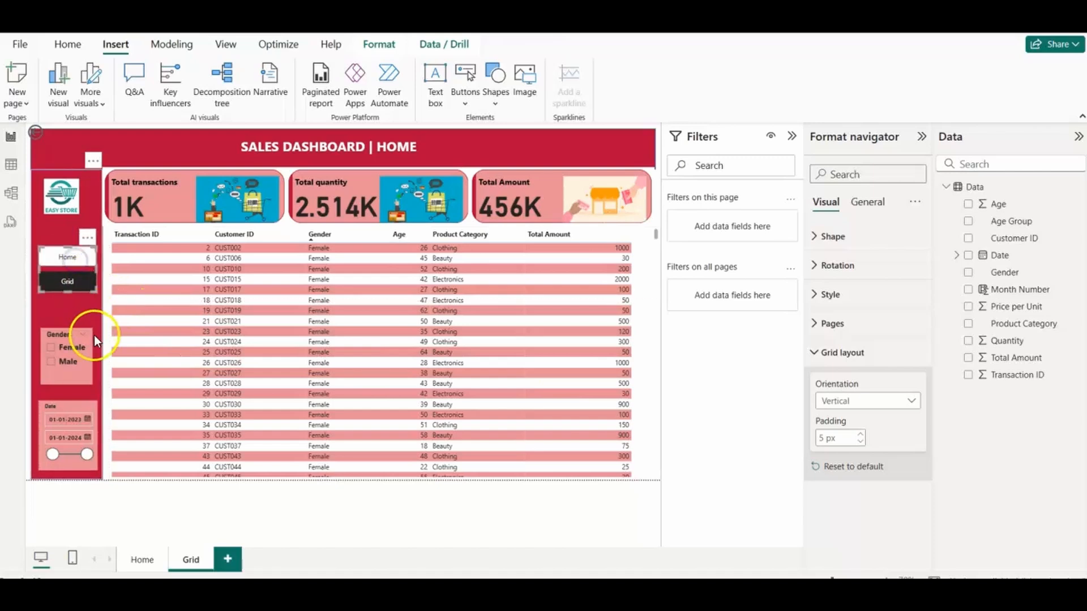
Step: Turn off the page navigator's background effect
click(867, 202)
click(814, 294)
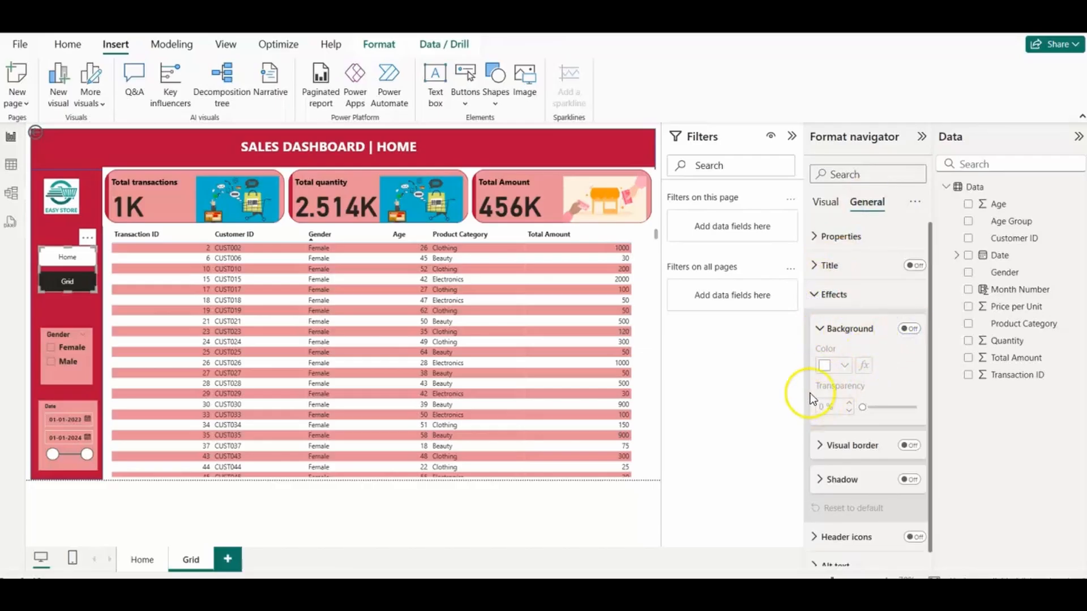
click(908, 331)
click(821, 328)
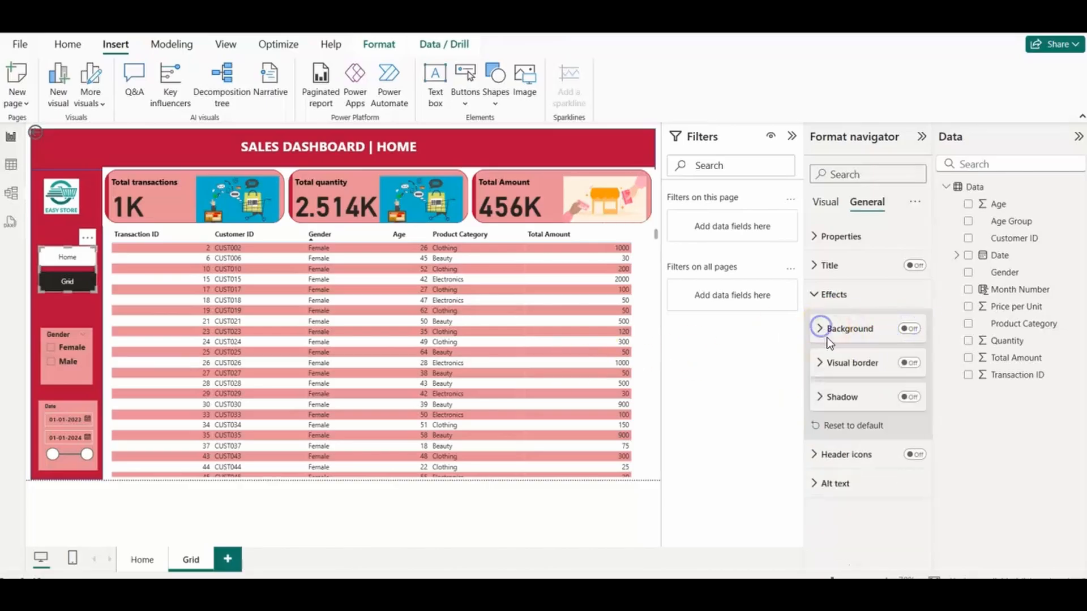
click(825, 202)
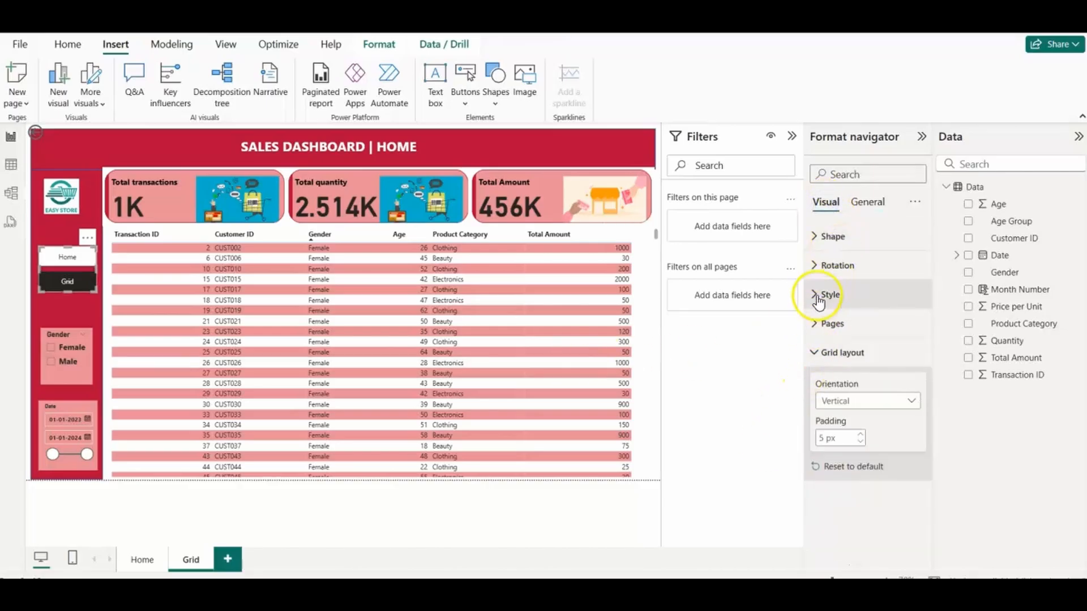
click(814, 295)
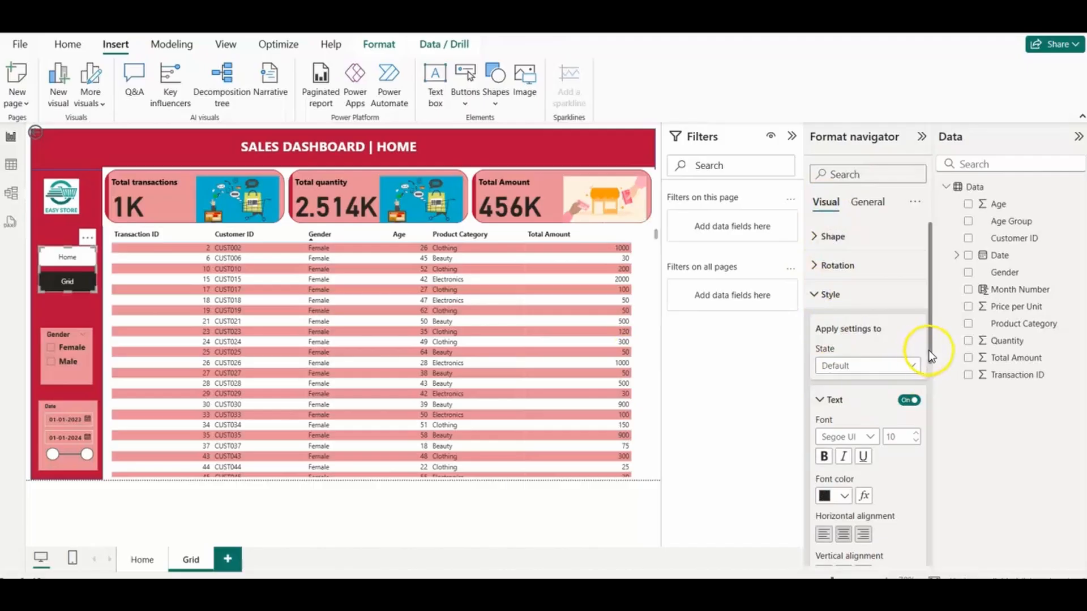
drag(929, 350, 930, 427)
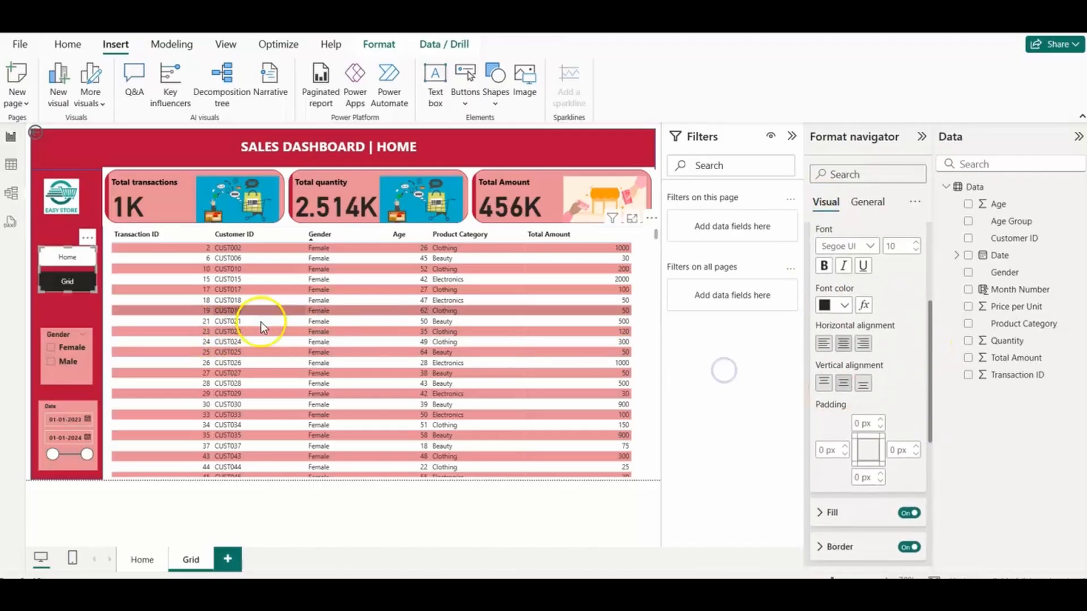
Step: Copy the page navigator from the Grid page to the same place in the Home page's sidebar
click(141, 559)
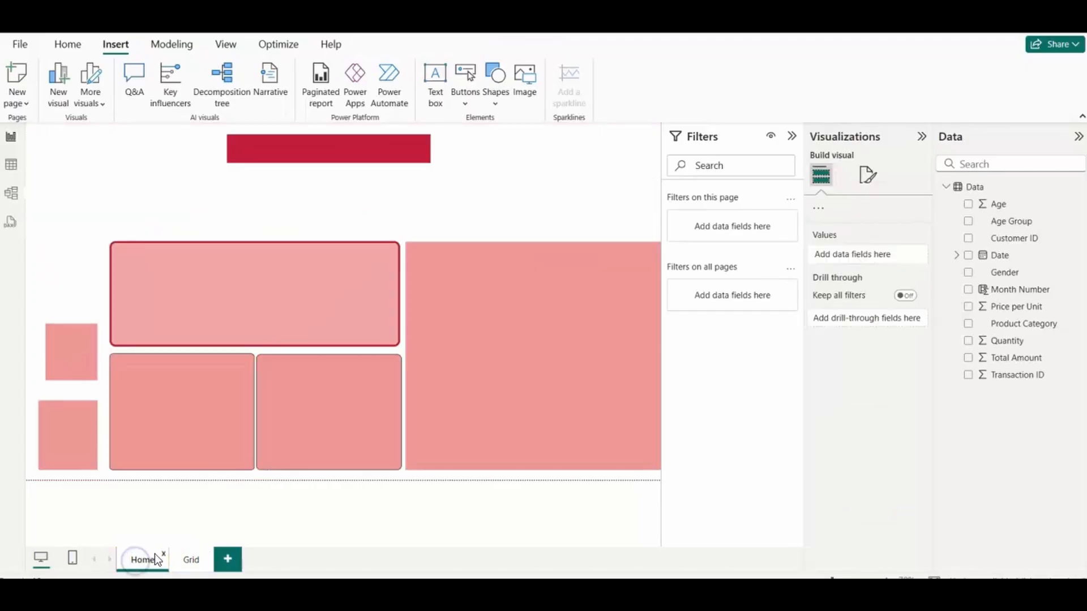
click(193, 561)
click(65, 271)
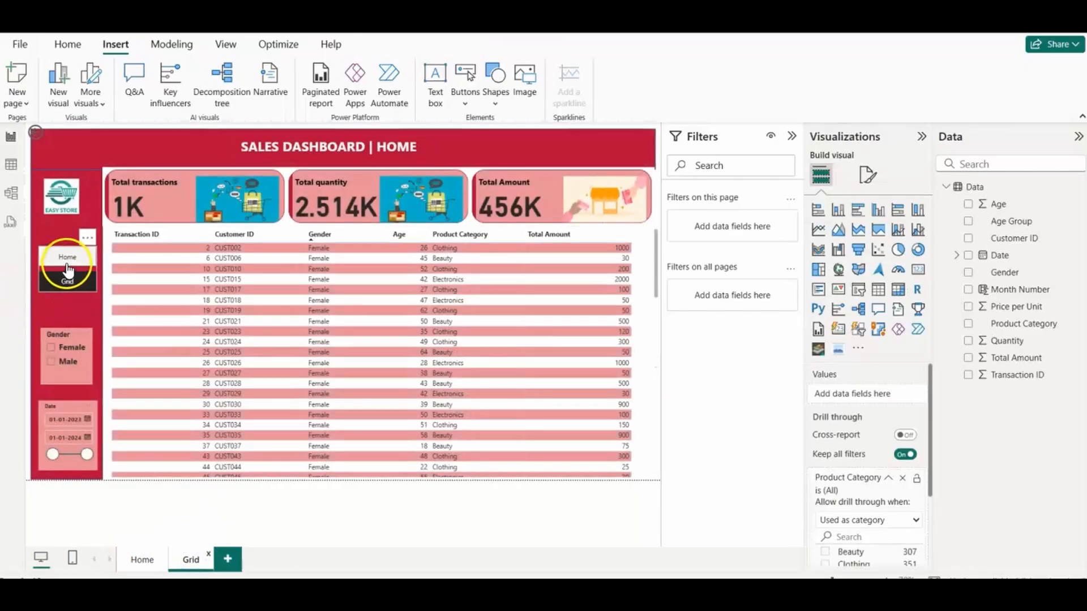
click(142, 560)
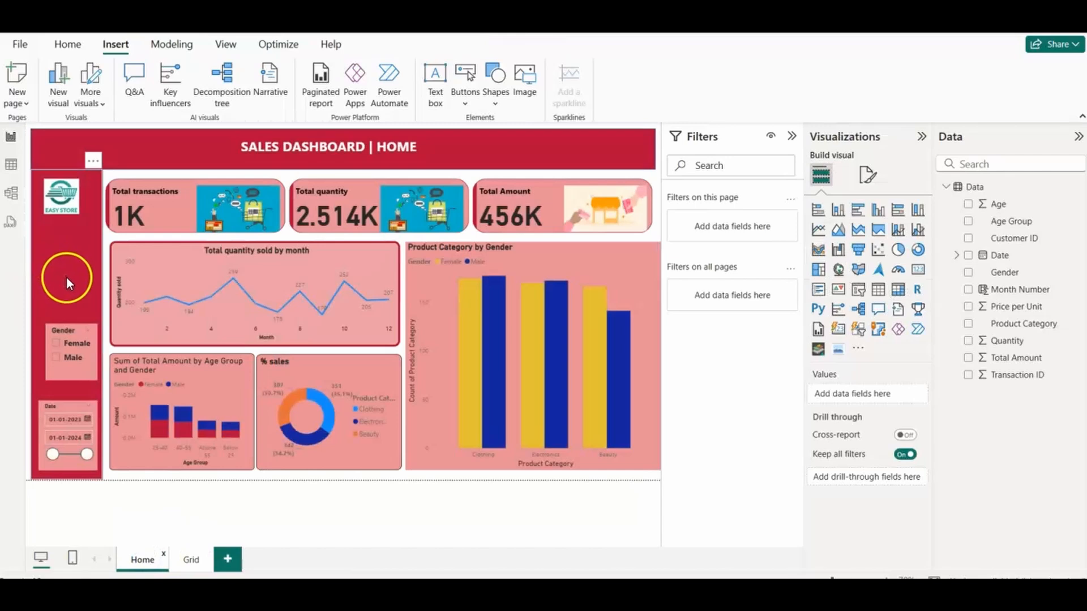
click(67, 277)
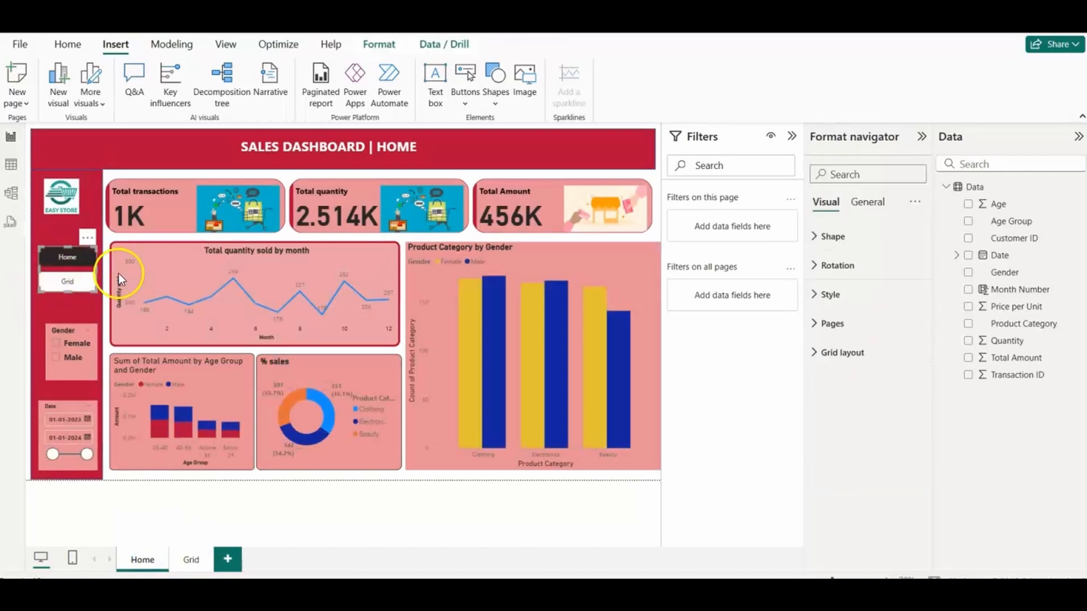
Step: Test the page navigator by going from Home to Grid and back to Home
click(374, 499)
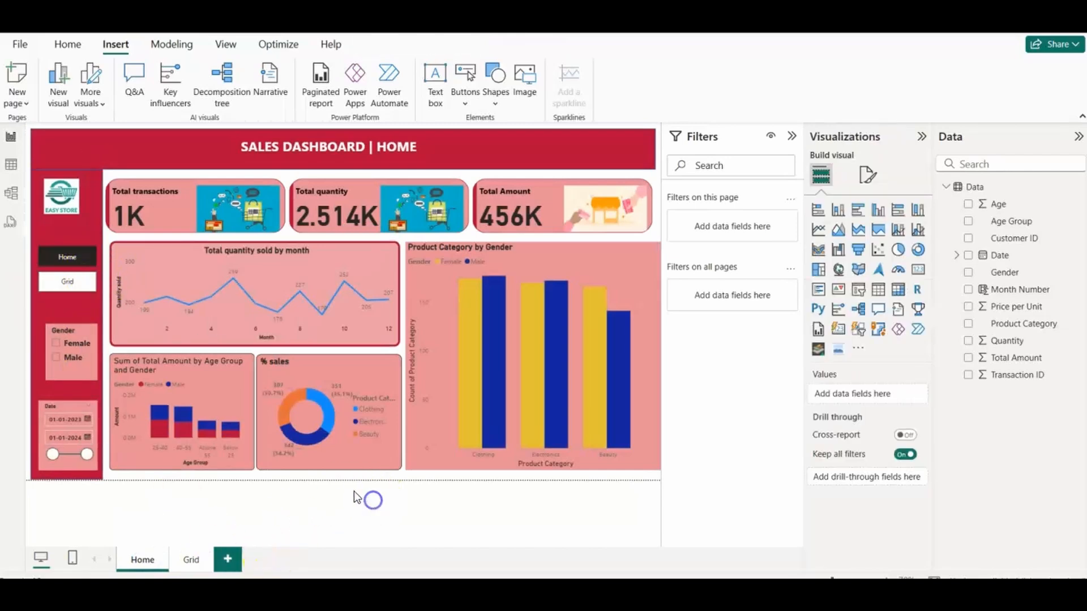
ctrl+click(68, 283)
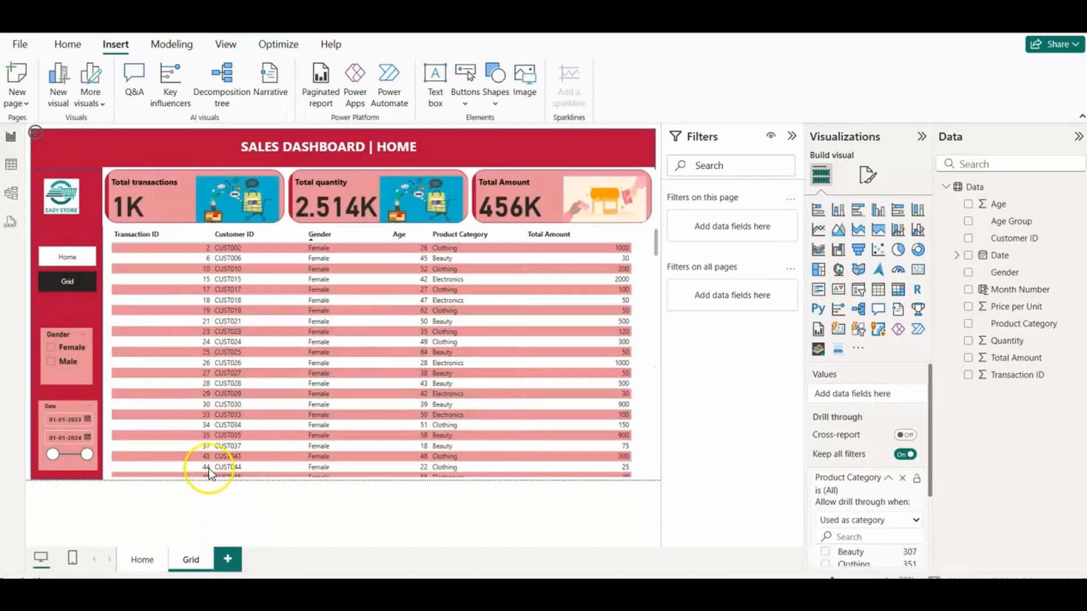
ctrl+click(68, 258)
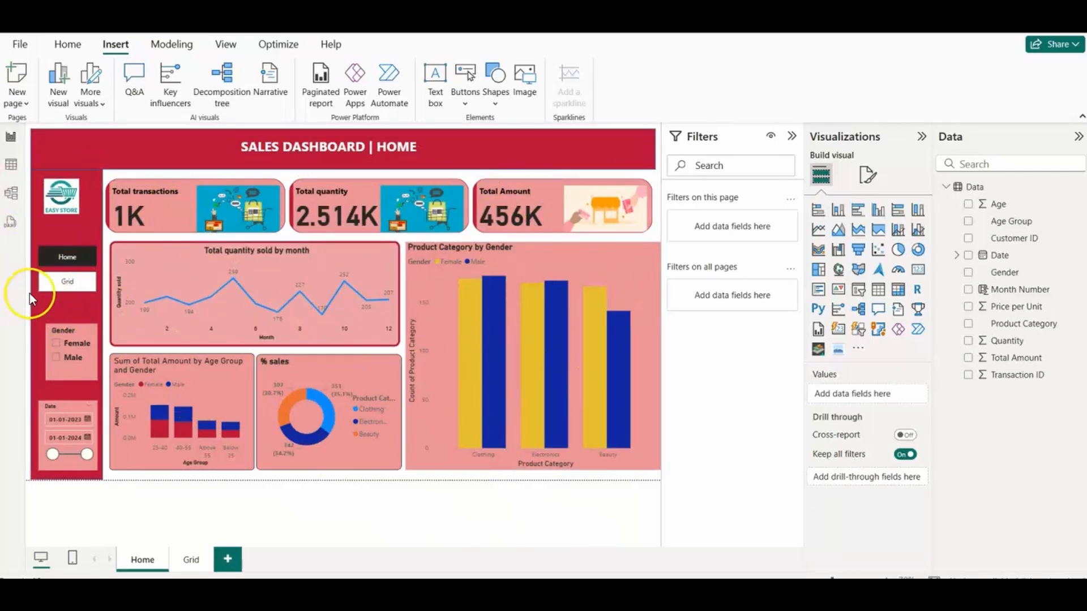
Step: Check the reference report's Home page against the rebuilt dashboard and return to the rebuilt report
click(866, 174)
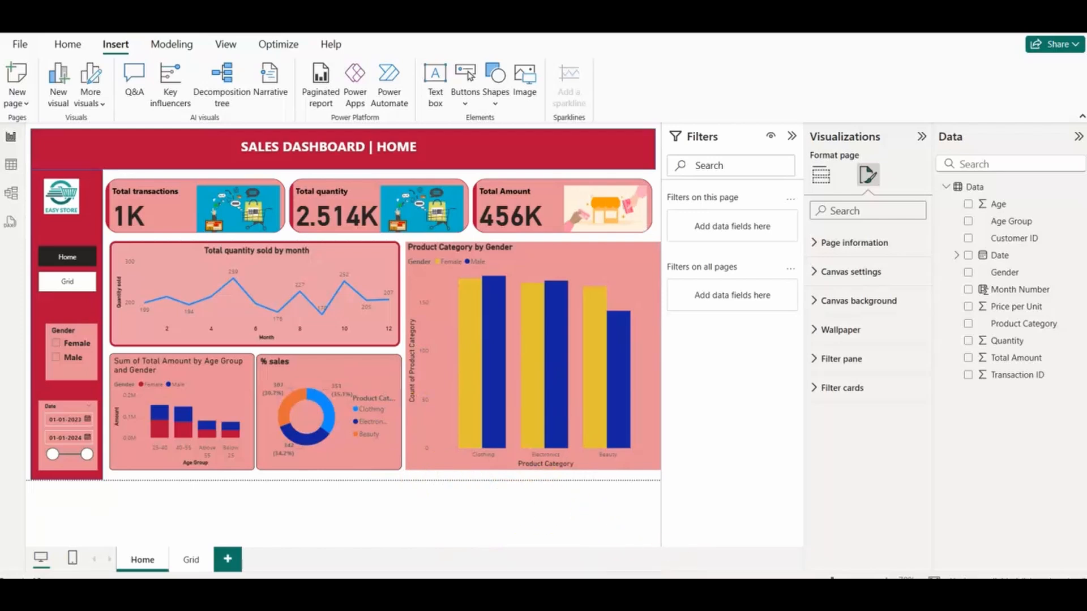
click(645, 541)
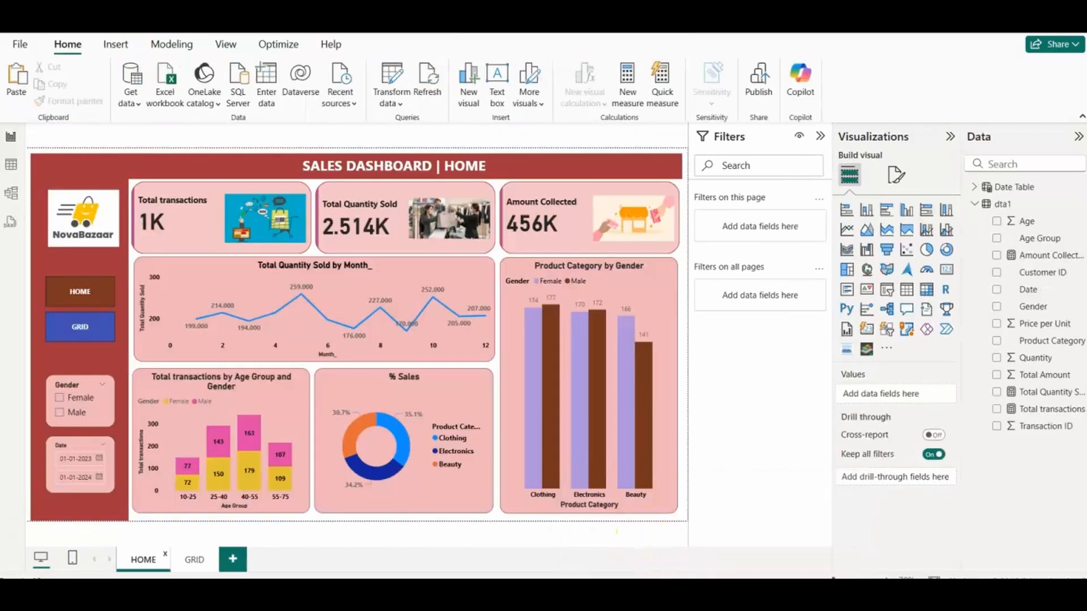
click(769, 538)
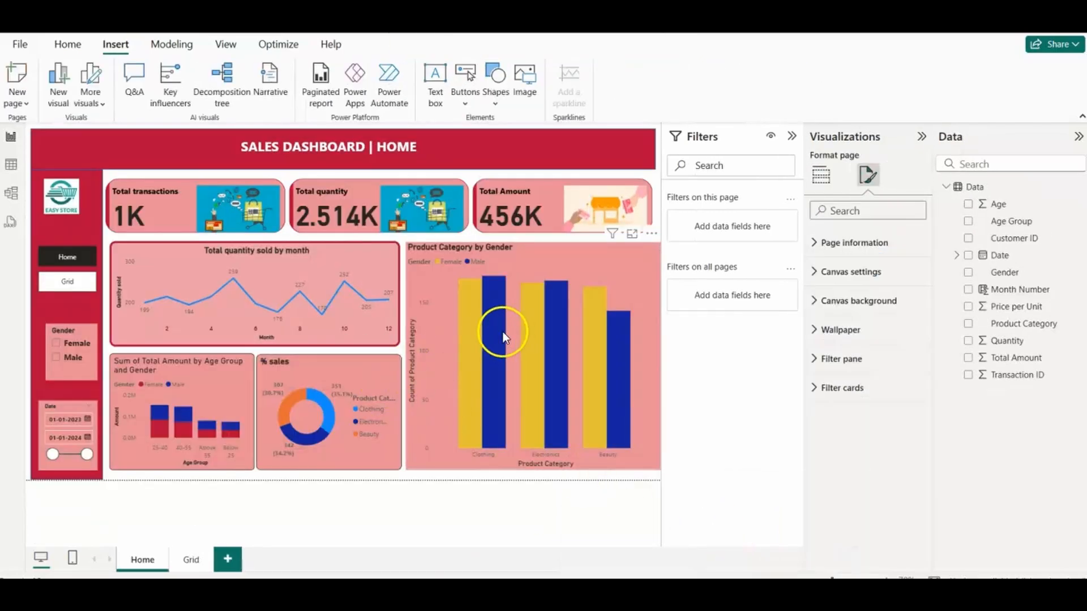